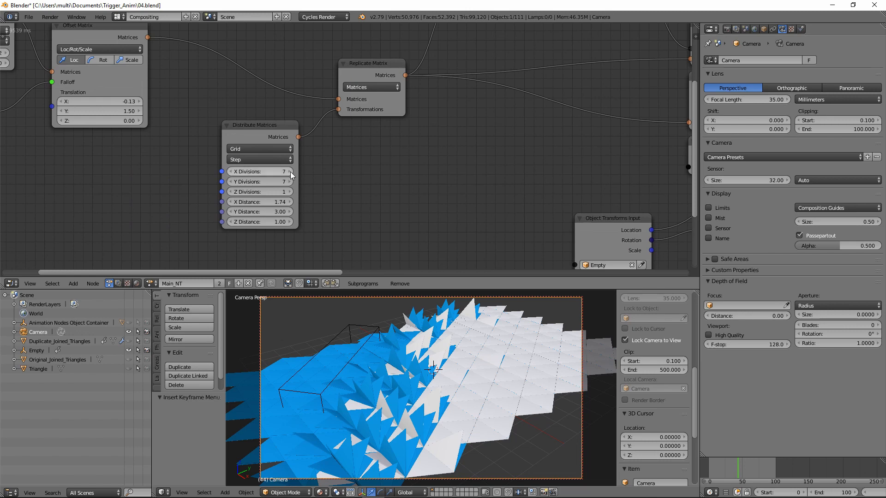
- Set the Distribute Matrices grid's X Divisions to 15 and scrub the timeline to preview the animation
{"action": "left_click", "coordinate": [290, 172]}
{"action": "left_click", "coordinate": [289, 171]}
{"action": "left_click", "coordinate": [289, 172]}
{"action": "left_click", "coordinate": [289, 171]}
{"action": "left_click", "coordinate": [290, 172]}
{"action": "left_click", "coordinate": [289, 172]}
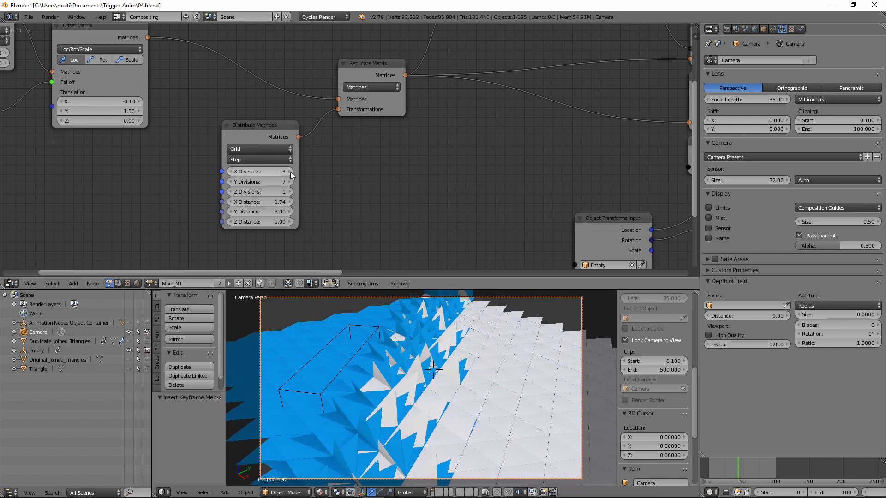
{"action": "left_click", "coordinate": [290, 172]}
{"action": "left_click", "coordinate": [289, 171]}
{"action": "left_click", "coordinate": [290, 172]}
{"action": "left_click", "coordinate": [289, 172]}
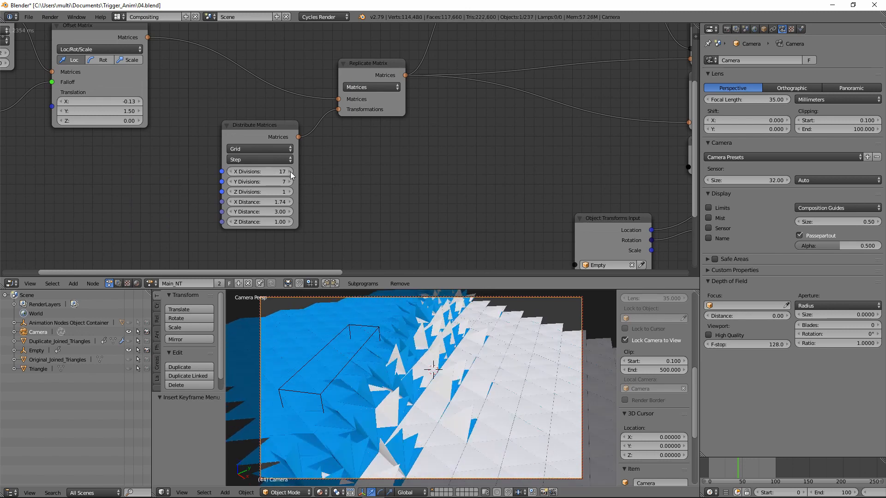
{"action": "left_click", "coordinate": [232, 172]}
{"action": "left_click", "coordinate": [232, 172]}
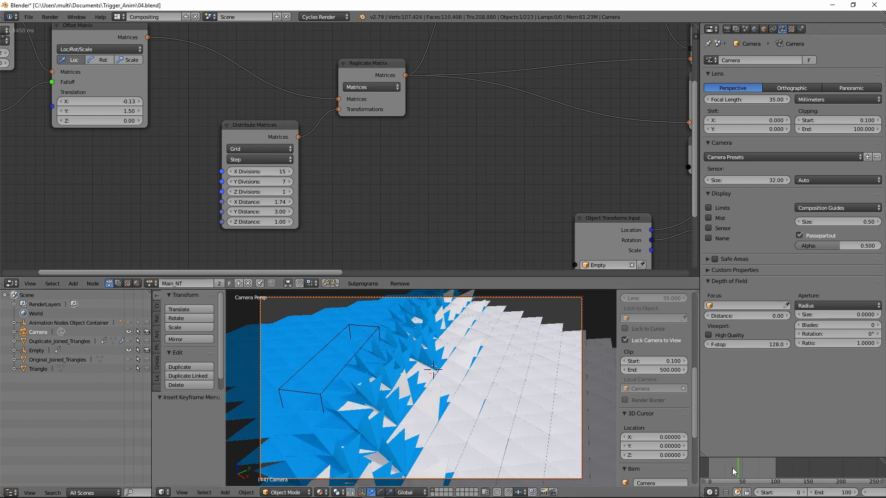
{"action": "mouse_move", "coordinate": [733, 468]}
{"action": "left_mouse_down"}
{"action": "mouse_move", "coordinate": [721, 468]}
{"action": "mouse_move", "coordinate": [760, 472]}
{"action": "mouse_move", "coordinate": [738, 465]}
{"action": "left_mouse_up"}
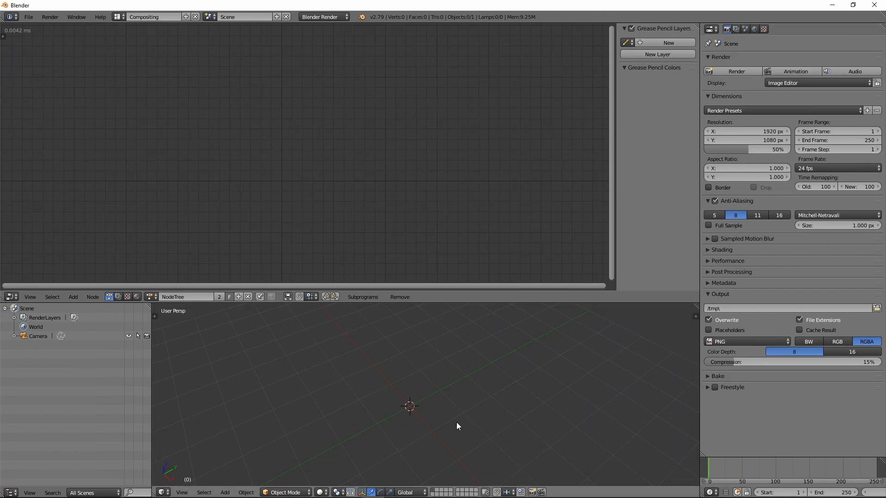
- Turn on the screencast keys display for the 3D view and maximize that view
{"action": "key", "text": "n"}
{"action": "left_click", "coordinate": [651, 478]}
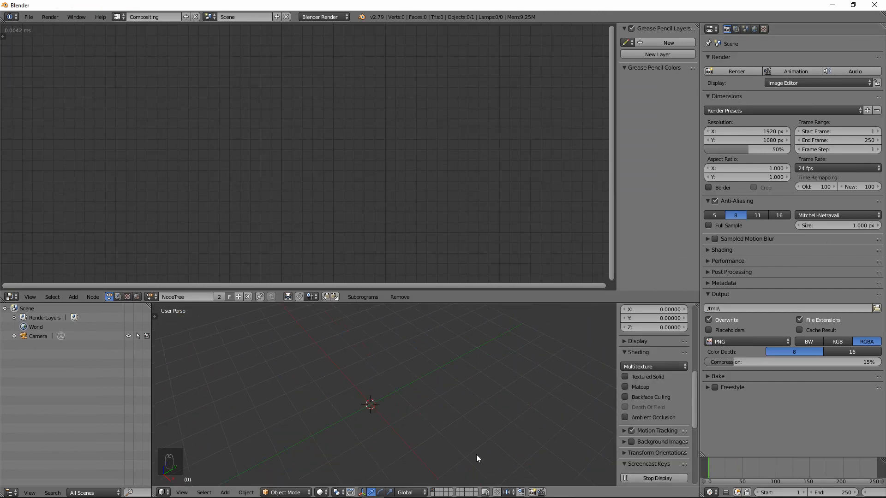
{"action": "key", "text": "n"}
{"action": "key", "text": "shift+space"}
- Add a cylinder mesh at the origin and set its vertices to 3
{"action": "key", "text": "shift+a"}
{"action": "key", "text": "shift+a"}
{"action": "mouse_move", "coordinate": [381, 272]}
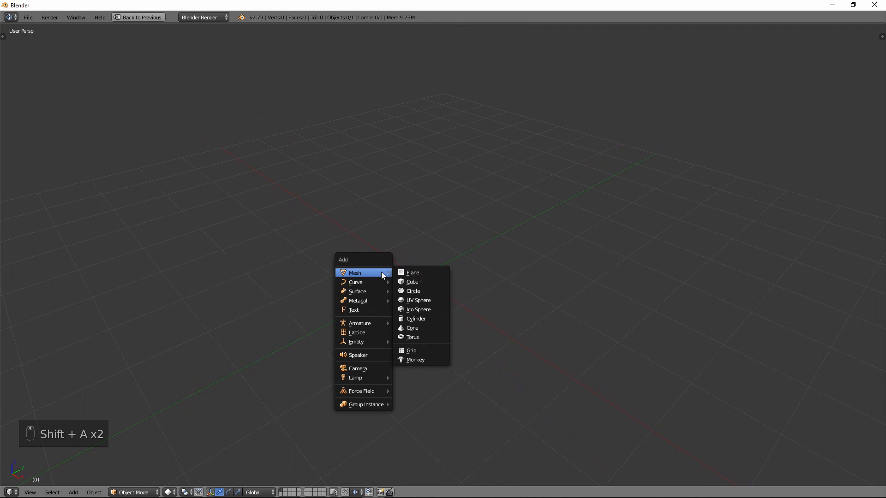
{"action": "left_click", "coordinate": [423, 316]}
{"action": "key", "text": "t"}
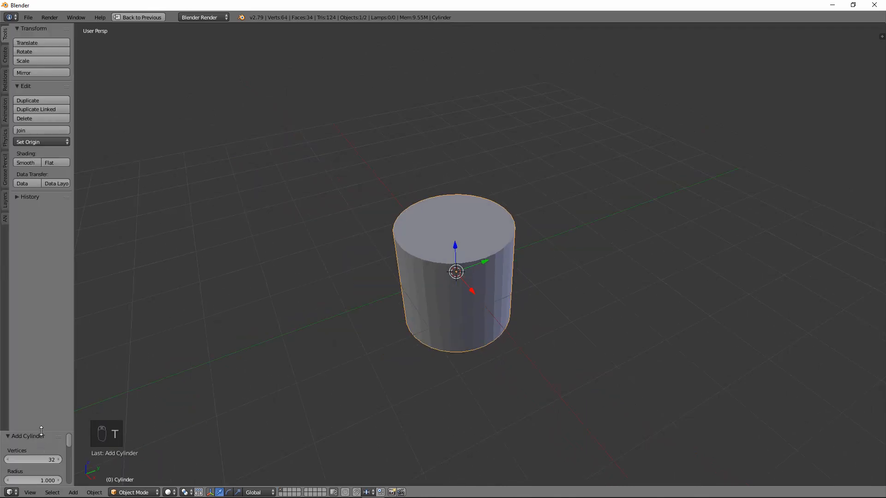
{"action": "left_click_drag", "start_coordinate": [41, 433], "coordinate": [9, 265]}
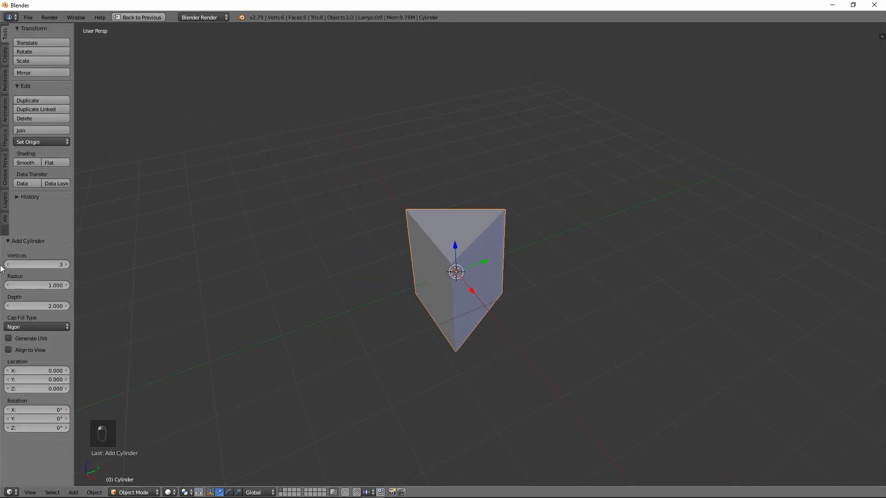
- Flatten the three-sided cylinder into a thin triangle by setting its depth to 0.025
{"action": "left_click_drag", "start_coordinate": [49, 309], "coordinate": [4, 314]}
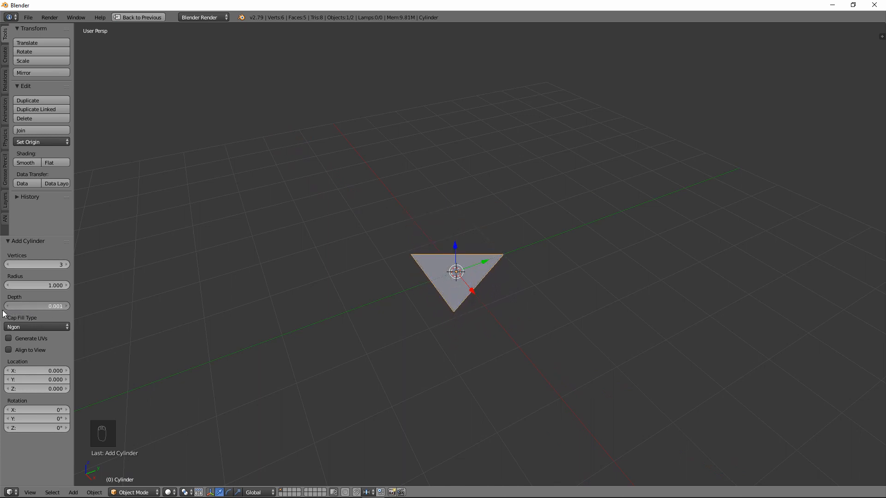
{"action": "scroll", "coordinate": [355, 332], "scroll_direction": "up", "scroll_amount": 3}
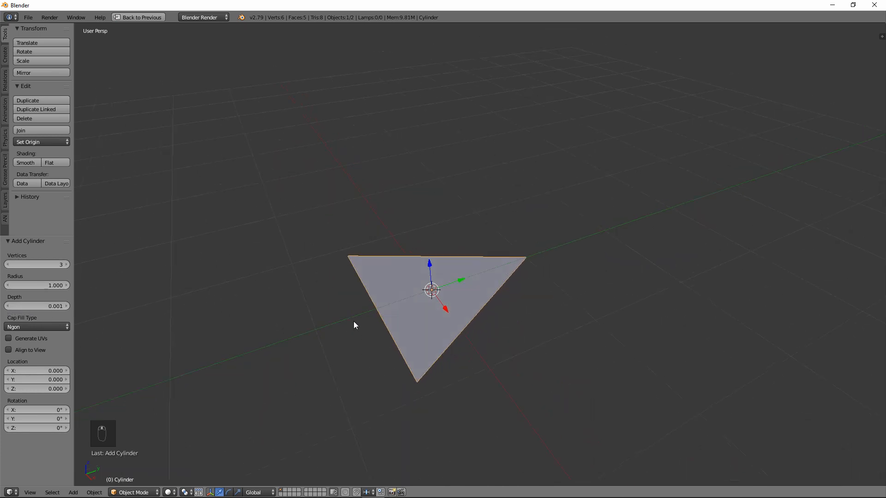
{"action": "left_click", "coordinate": [57, 306]}
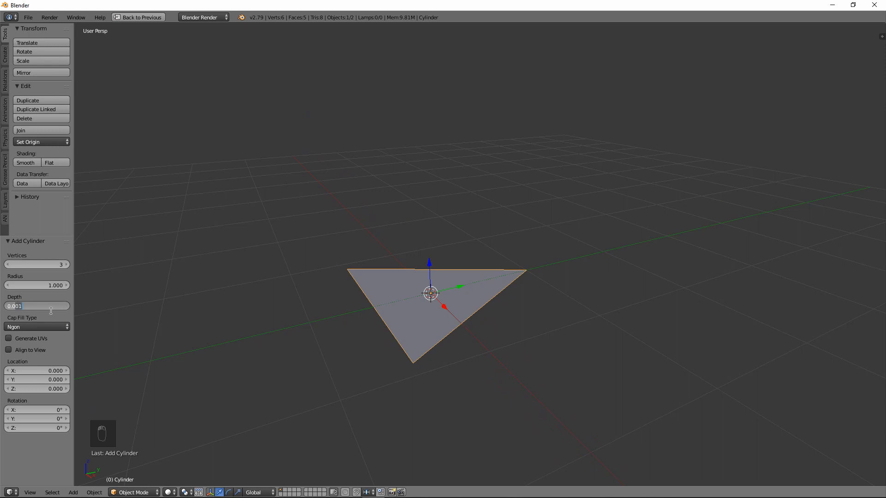
{"action": "type", "text": "0.025"}
{"action": "key", "text": "Return"}
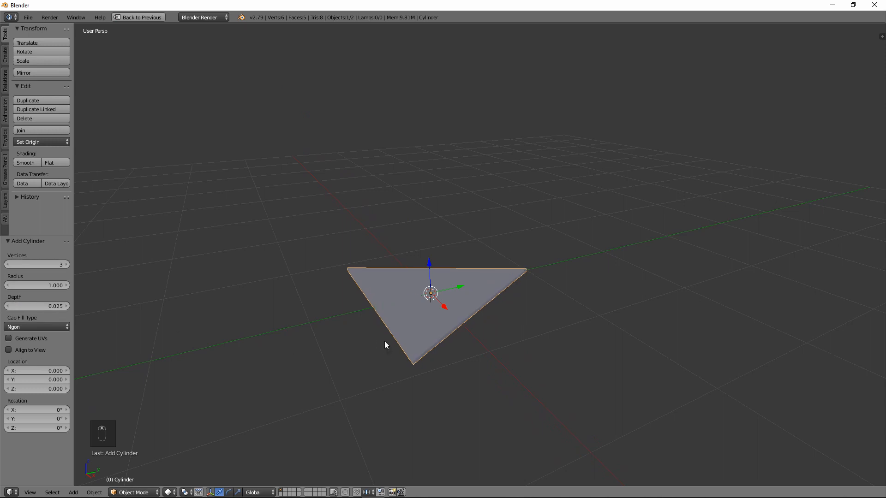
{"action": "middle_click_drag", "start_coordinate": [385, 345], "coordinate": [467, 359]}
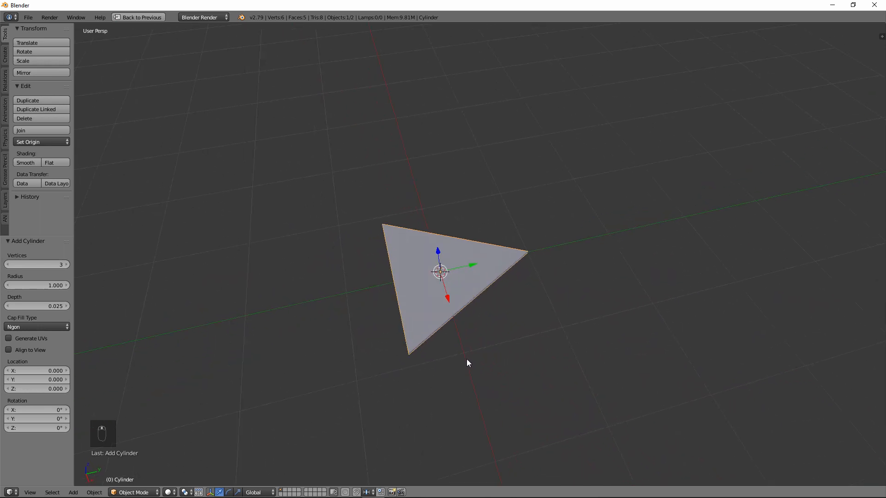
- In Edit Mode, move the triangle's whole mesh 0.5 along Y so that the object origin sits on its edge
{"action": "key", "text": "Tab"}
{"action": "type", "text": "g"}
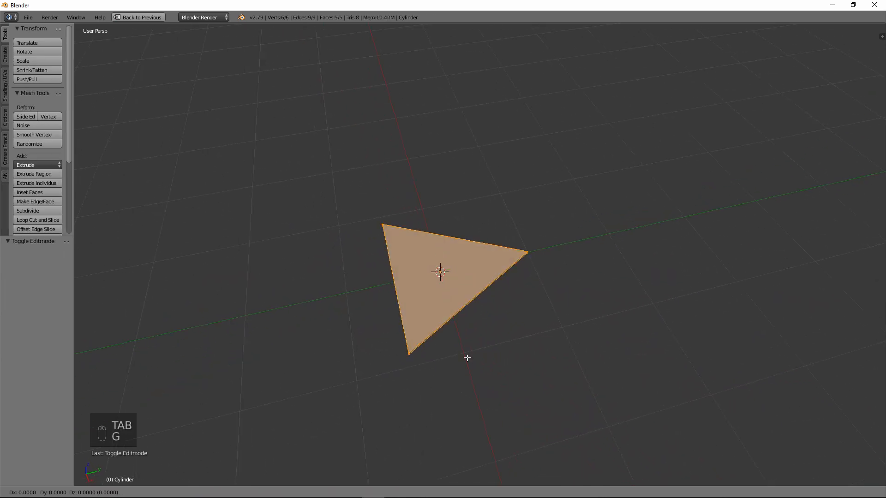
{"action": "type", "text": "0.5"}
{"action": "key", "text": "Return"}
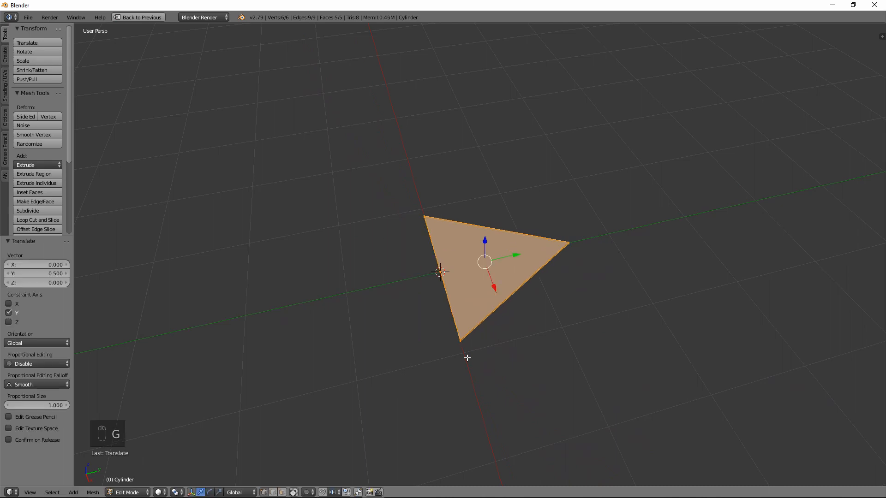
{"action": "middle_click_drag", "start_coordinate": [467, 357], "coordinate": [514, 323]}
{"action": "key", "text": "Tab"}
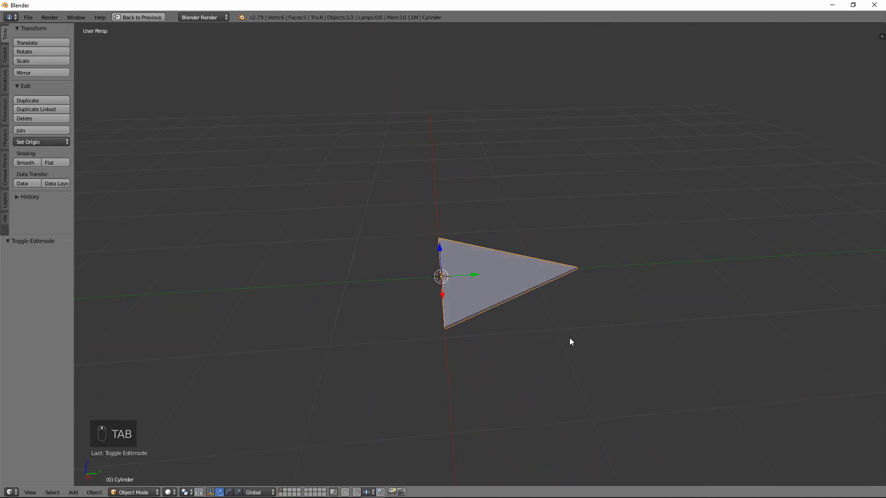
- Try rotating the triangle about the global X axis to test its pivot, and cancel the rotation
{"action": "key", "text": "r"}
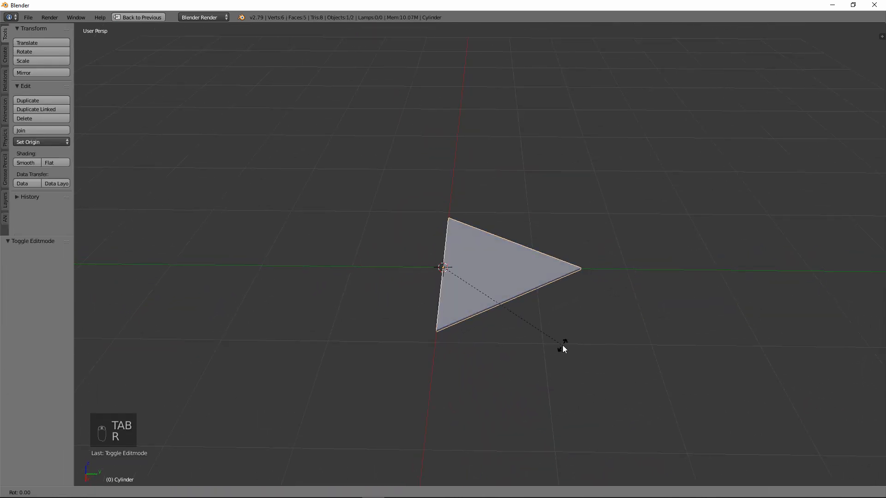
{"action": "key", "text": "x"}
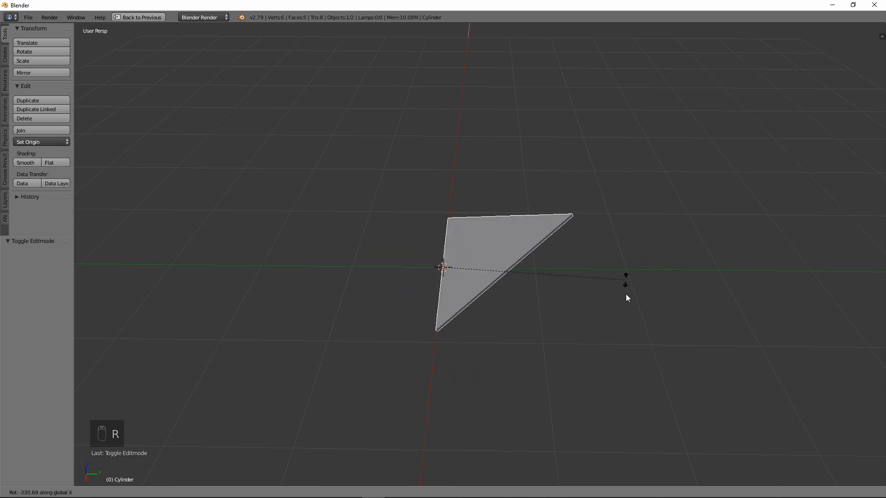
{"action": "right_click", "coordinate": [544, 205]}
{"action": "middle_click_drag", "start_coordinate": [514, 323], "coordinate": [496, 406]}
- Restore the full editor layout and rename the cylinder object as Triangle
{"action": "key", "text": "shift+space"}
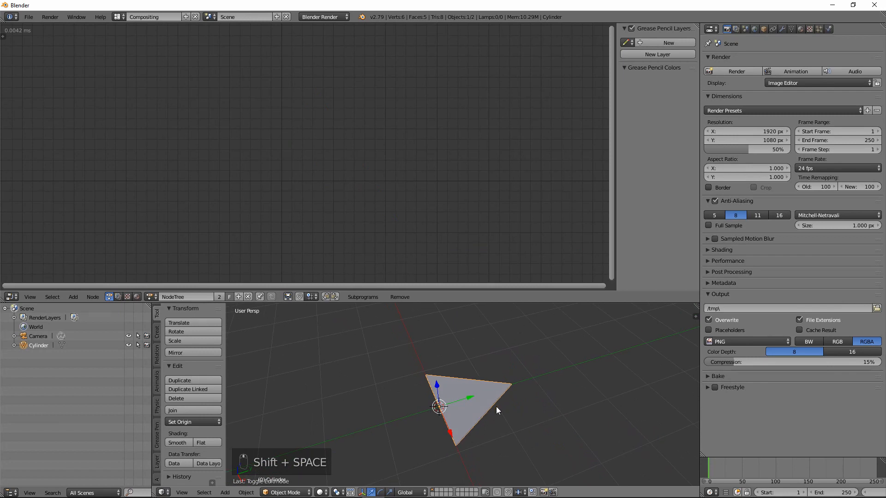
{"action": "double_click", "coordinate": [40, 345]}
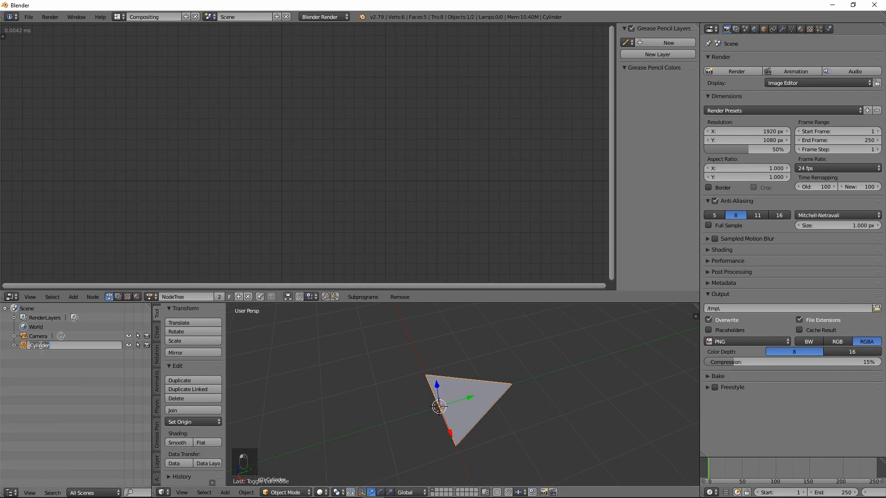
{"action": "type", "text": "Triangle"}
{"action": "key", "text": "Return"}
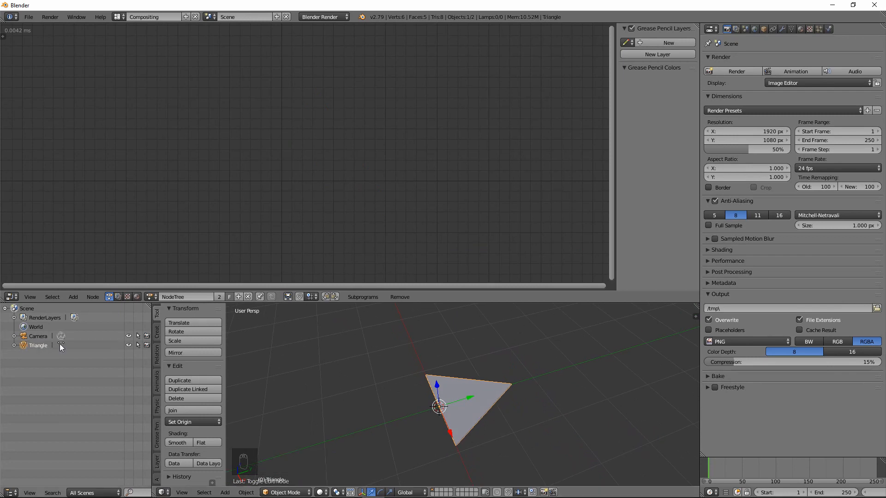
- Add an Object Instancer node to the node tree and assign the Triangle object as its source
{"action": "left_click", "coordinate": [73, 297]}
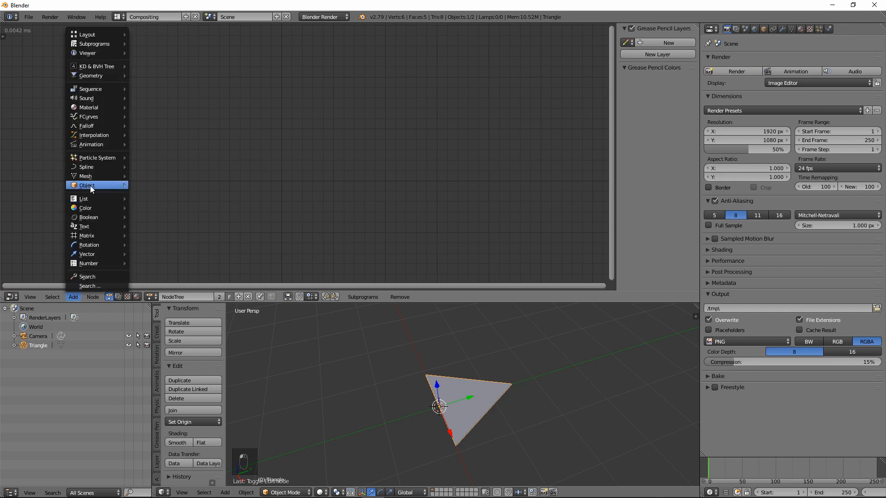
{"action": "mouse_move", "coordinate": [90, 185]}
{"action": "left_click", "coordinate": [175, 399]}
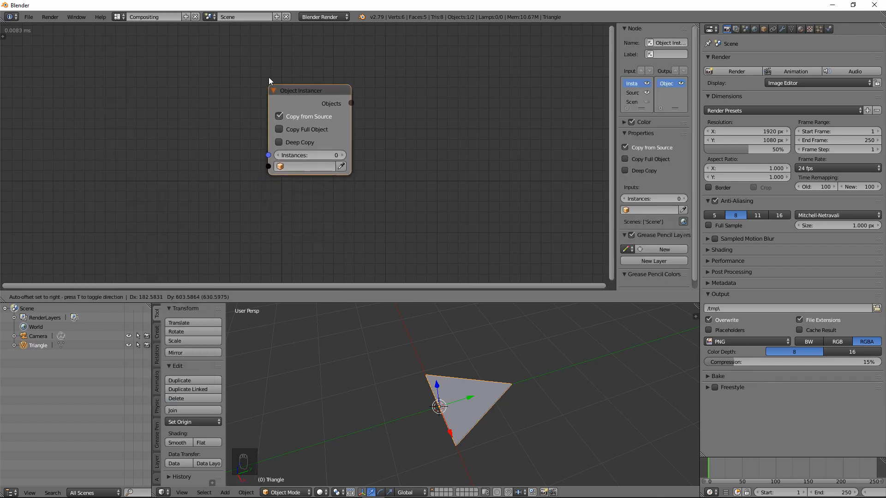
{"action": "left_click", "coordinate": [275, 67]}
{"action": "left_click", "coordinate": [348, 153]}
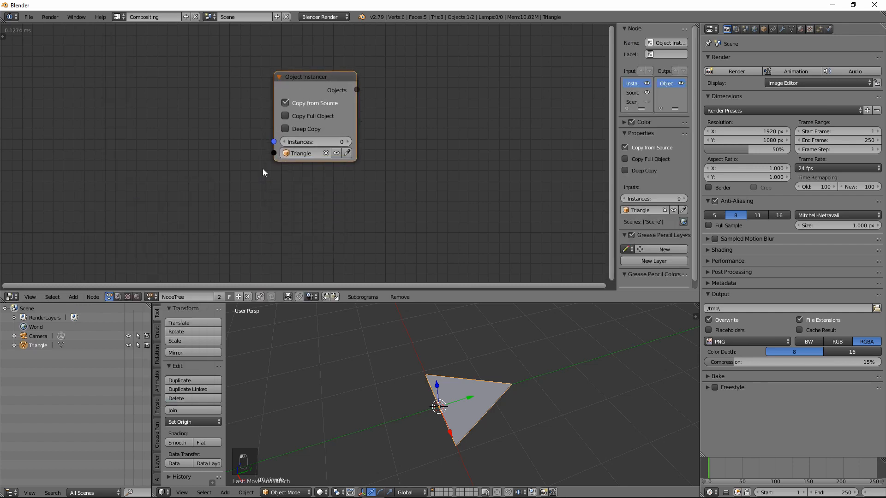
- Add a Distribute Matrices node, link its Matrices output to the Object Instancer's Instances input, and space out the nodes
{"action": "left_click", "coordinate": [73, 298]}
{"action": "mouse_move", "coordinate": [93, 232]}
{"action": "left_click", "coordinate": [157, 269]}
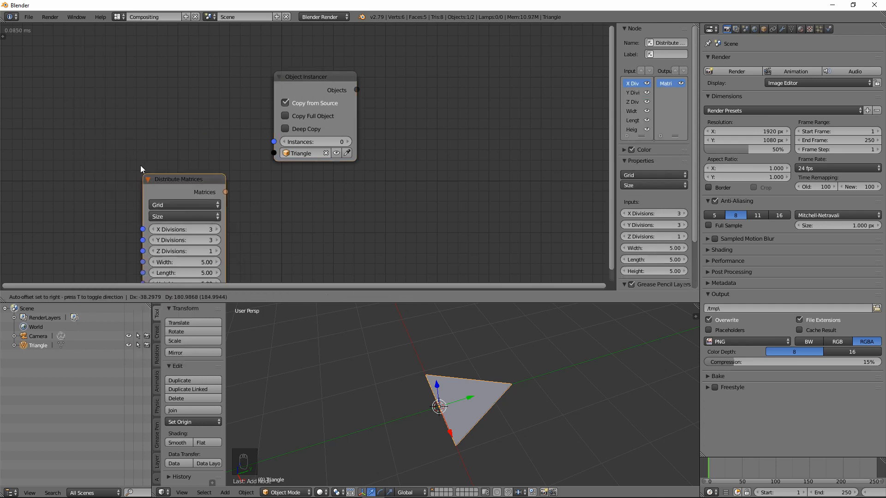
{"action": "left_click", "coordinate": [87, 103]}
{"action": "left_click_drag", "start_coordinate": [171, 125], "coordinate": [273, 140]}
{"action": "left_click_drag", "start_coordinate": [303, 74], "coordinate": [333, 71]}
{"action": "left_click_drag", "start_coordinate": [219, 99], "coordinate": [244, 122]}
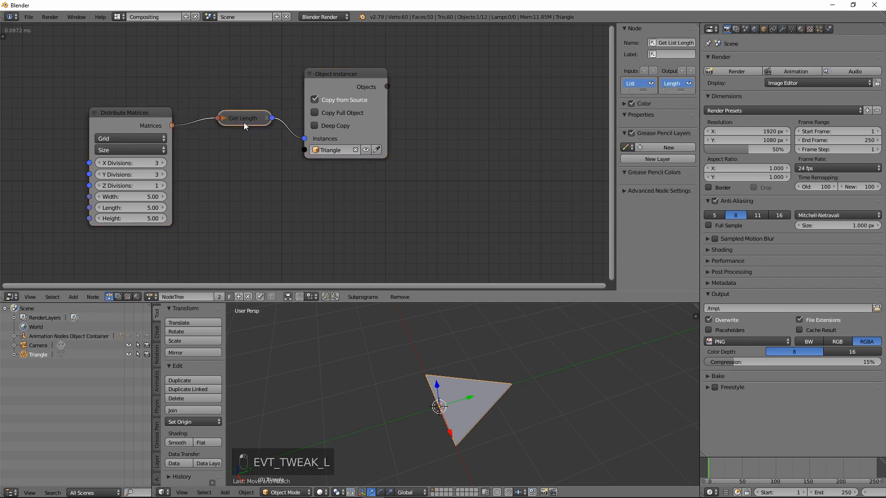
- Add an Object Matrix Output node and feed it the instancer's Objects and the distribution's Matrices, arranging the nodes clearly
{"action": "left_click", "coordinate": [74, 298]}
{"action": "mouse_move", "coordinate": [95, 185]}
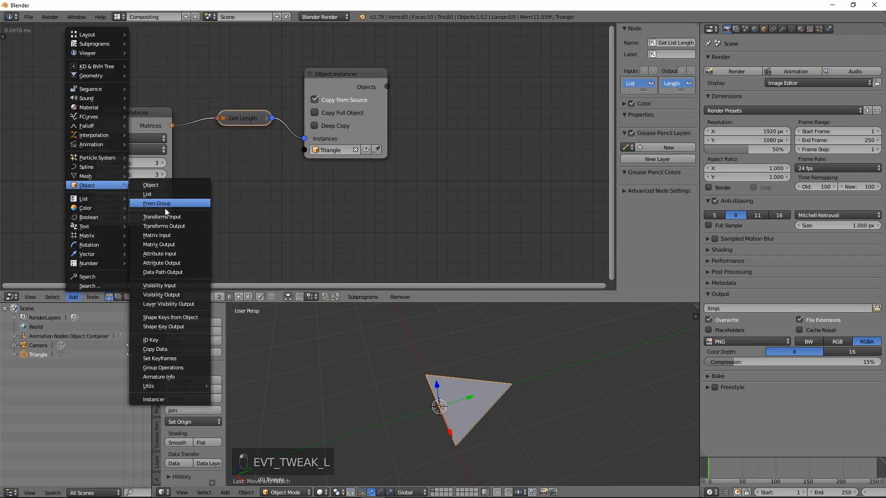
{"action": "left_click", "coordinate": [172, 242]}
{"action": "left_click", "coordinate": [461, 109]}
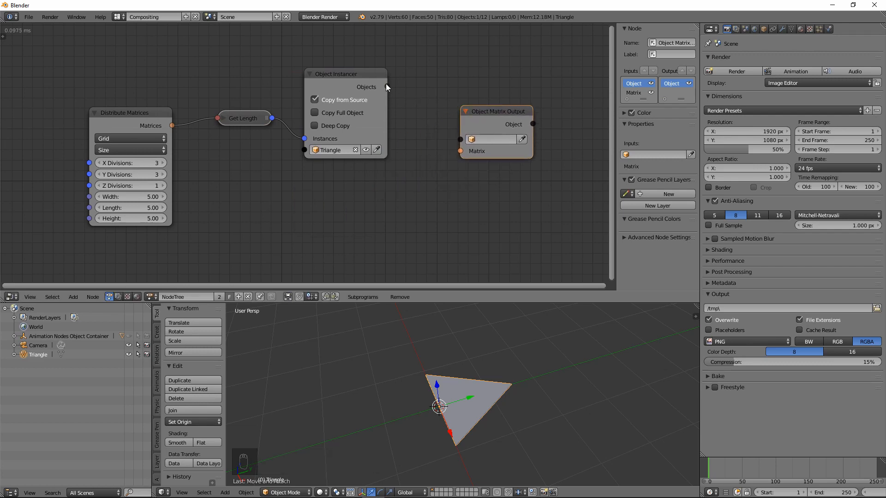
{"action": "left_click_drag", "start_coordinate": [387, 87], "coordinate": [460, 139]}
{"action": "left_click_drag", "start_coordinate": [172, 126], "coordinate": [461, 151]}
{"action": "left_click_drag", "start_coordinate": [488, 125], "coordinate": [504, 156]}
{"action": "left_click_drag", "start_coordinate": [149, 121], "coordinate": [146, 179]}
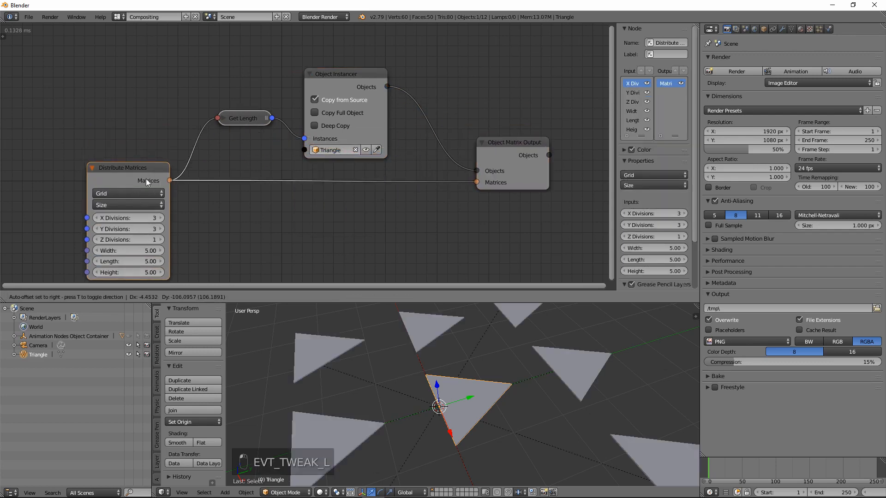
- Switch the Distribute Matrices node's mode to Linear and set its Size to 0
{"action": "middle_click_drag", "start_coordinate": [340, 209], "coordinate": [320, 163]}
{"action": "scroll", "coordinate": [415, 356], "scroll_direction": "down", "scroll_amount": 3}
{"action": "middle_click_drag", "start_coordinate": [413, 371], "coordinate": [422, 390]}
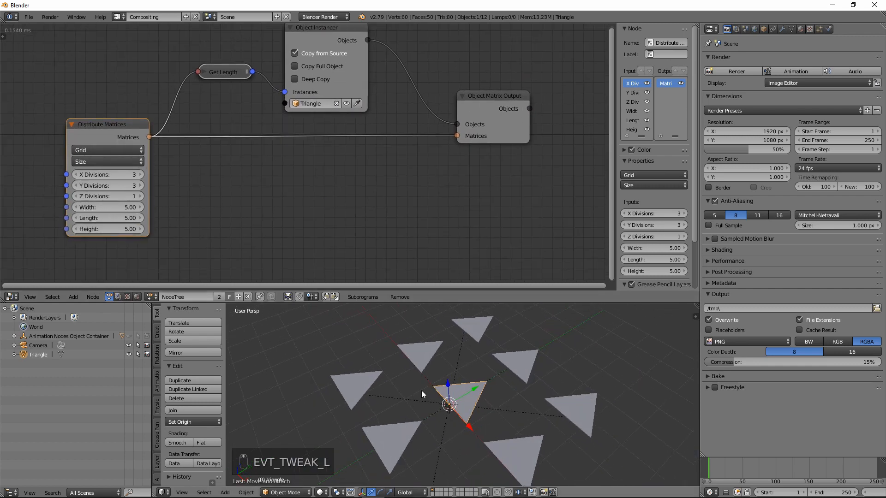
{"action": "left_click", "coordinate": [107, 152]}
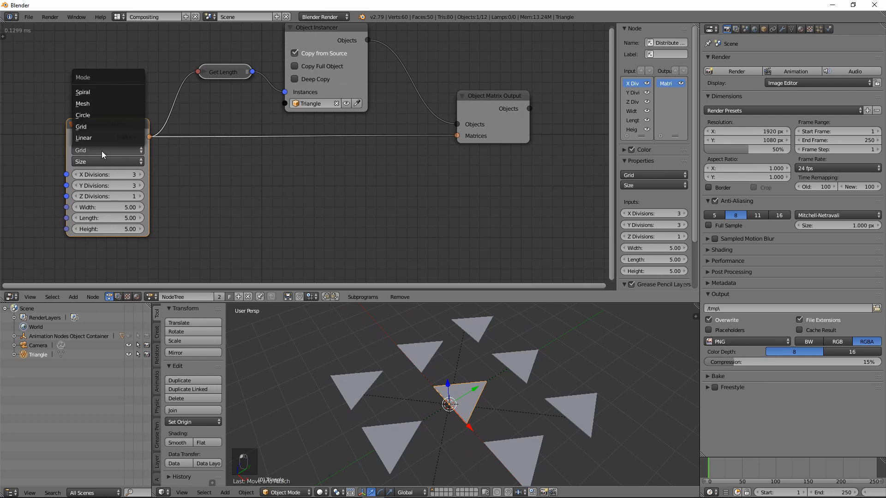
{"action": "left_click", "coordinate": [90, 136]}
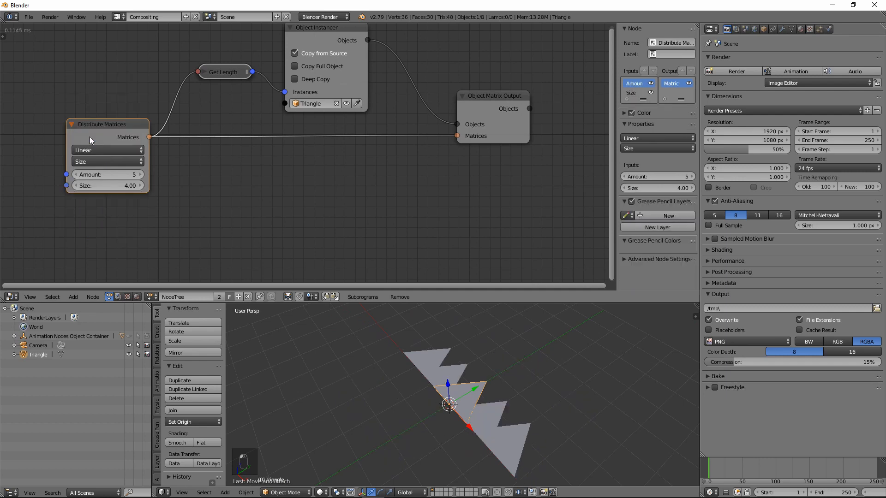
{"action": "left_click_drag", "start_coordinate": [123, 185], "coordinate": [3, 187]}
{"action": "left_click", "coordinate": [122, 183]}
{"action": "type", "text": "0"}
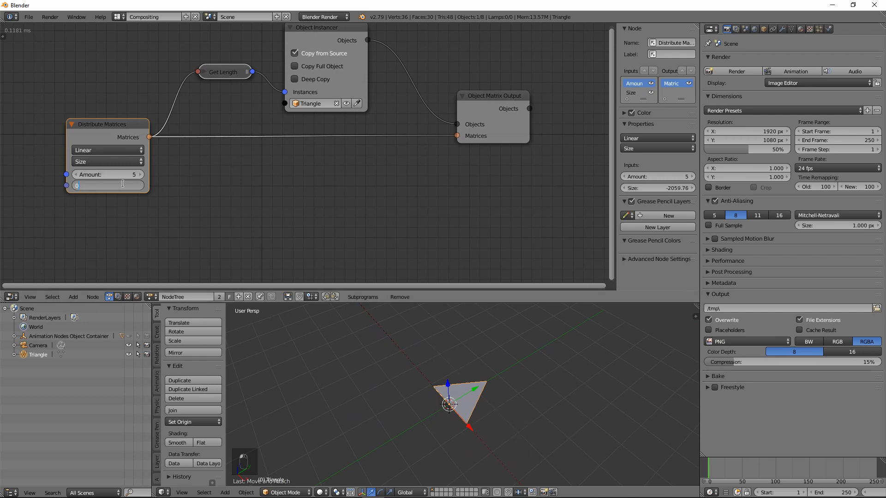
{"action": "key", "text": "Return"}
- Add an Offset Matrix node on the link between the Distribute Matrices node and the Object Matrix Output
{"action": "scroll", "coordinate": [501, 411], "scroll_direction": "up", "scroll_amount": 2}
{"action": "middle_click_drag", "start_coordinate": [502, 411], "coordinate": [469, 396]}
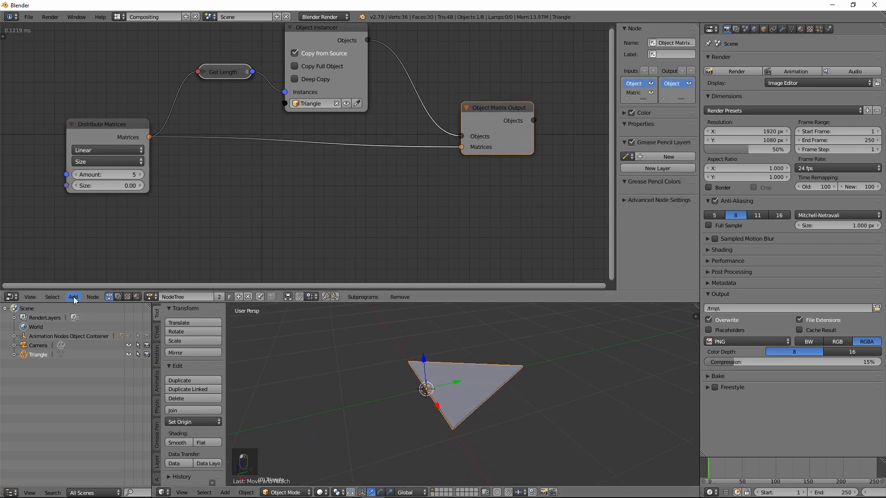
{"action": "left_click", "coordinate": [74, 298]}
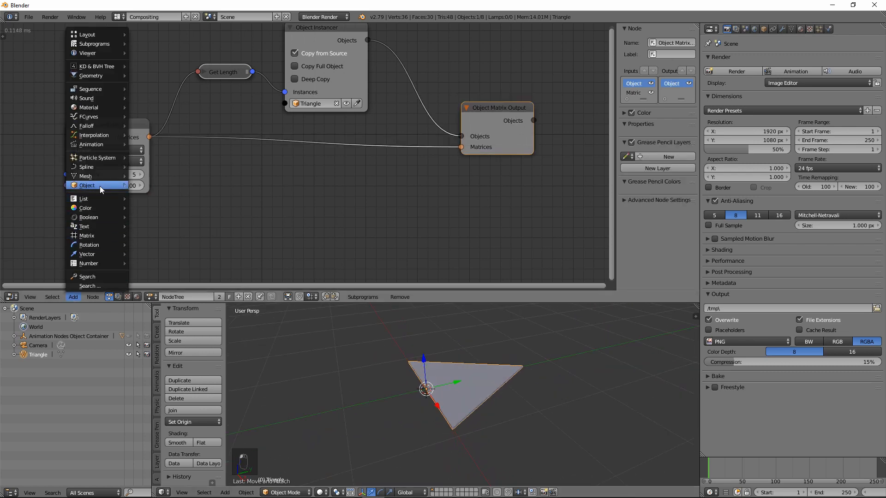
{"action": "mouse_move", "coordinate": [112, 235]}
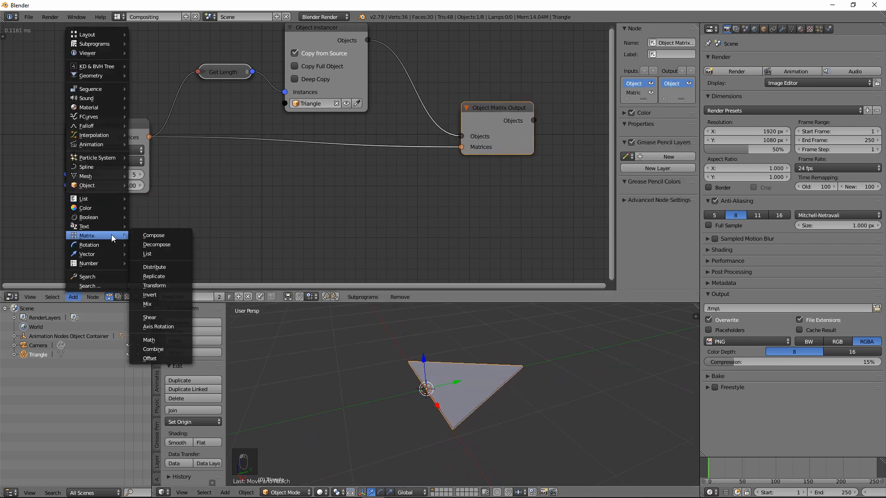
{"action": "left_click", "coordinate": [150, 359]}
{"action": "left_click", "coordinate": [252, 125]}
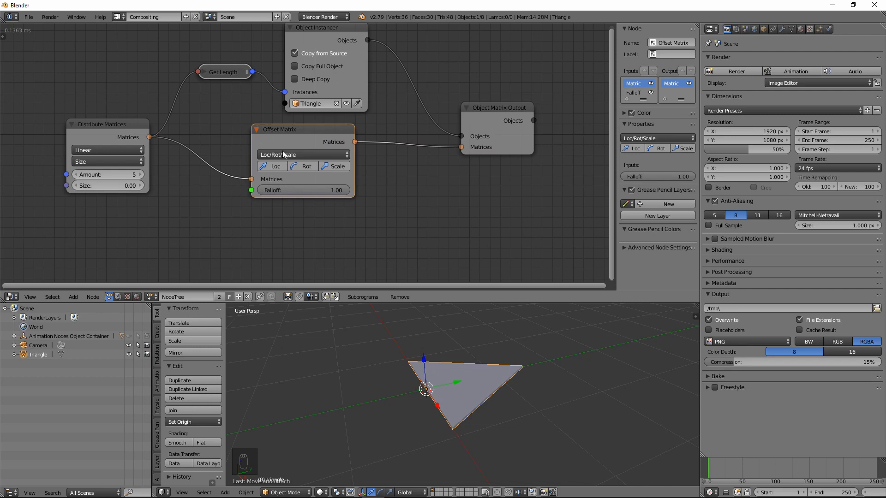
- Enable rotation on the Offset Matrix node and set its X rotation to 180°
{"action": "left_click", "coordinate": [304, 167]}
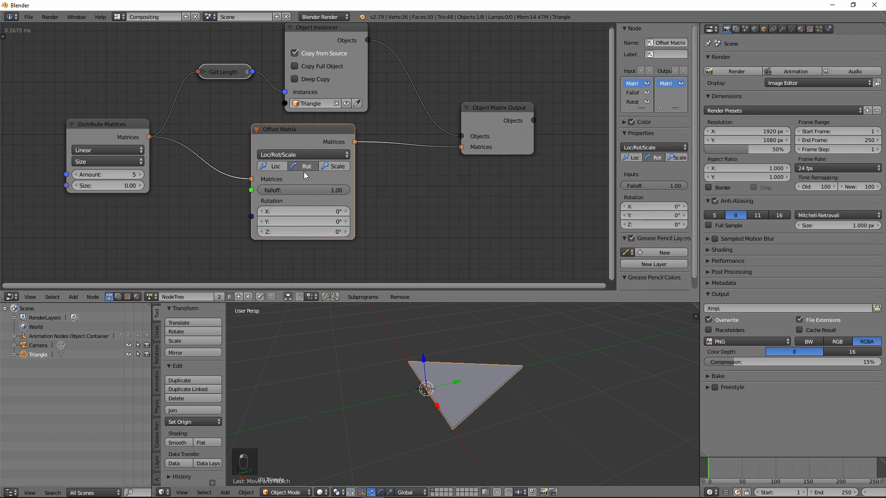
{"action": "left_click", "coordinate": [286, 211]}
{"action": "type", "text": "180"}
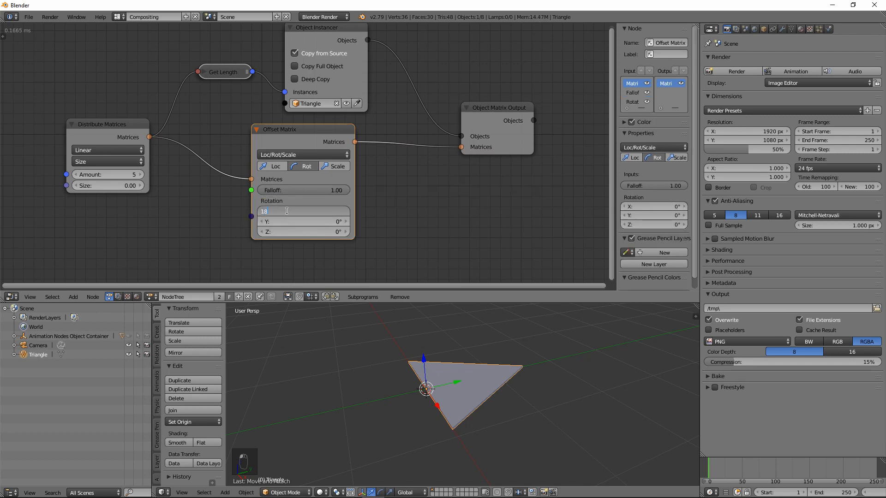
{"action": "key", "text": "Return"}
- Hide the source Triangle from the Object Instancer node and move the Offset Matrix and Object Instancer nodes apart
{"action": "mouse_move", "coordinate": [364, 213]}
{"action": "middle_mouse_down"}
{"action": "mouse_move", "coordinate": [367, 193]}
{"action": "mouse_move", "coordinate": [372, 221]}
{"action": "middle_mouse_up"}
{"action": "left_click_drag", "start_coordinate": [336, 162], "coordinate": [357, 182]}
{"action": "left_click", "coordinate": [354, 112]}
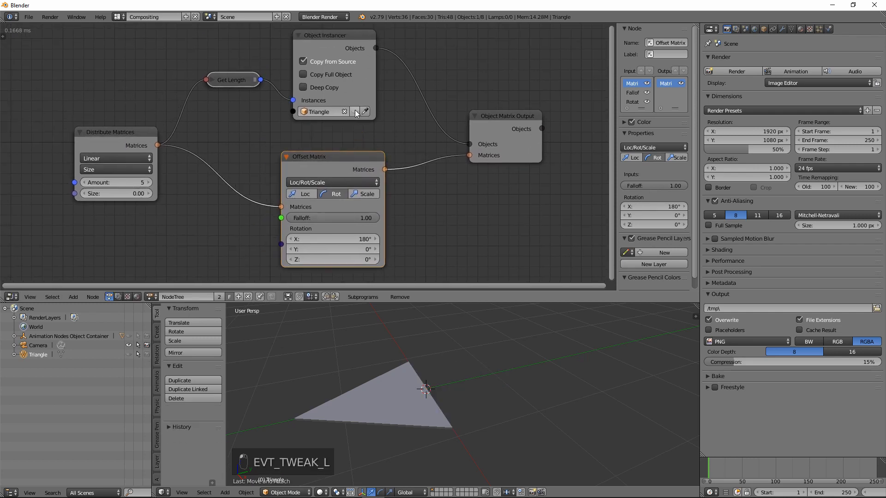
{"action": "left_click_drag", "start_coordinate": [346, 38], "coordinate": [347, 40]}
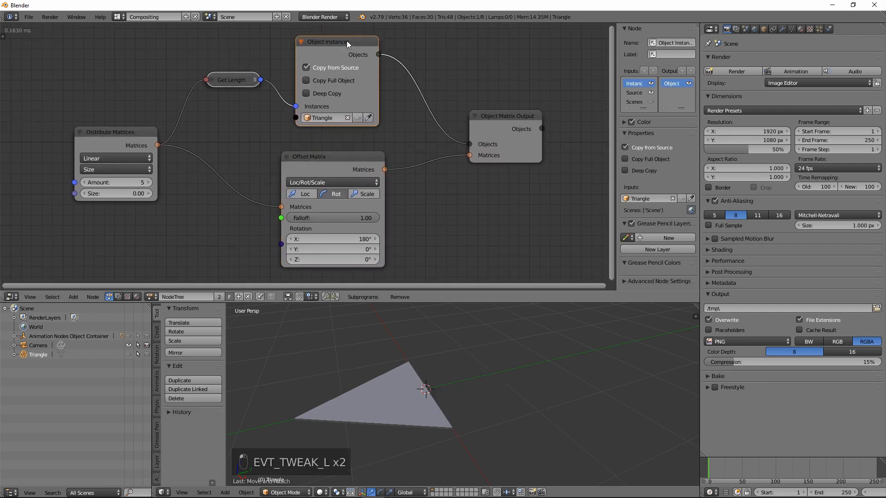
{"action": "scroll", "coordinate": [655, 281], "scroll_direction": "down", "scroll_amount": 4}
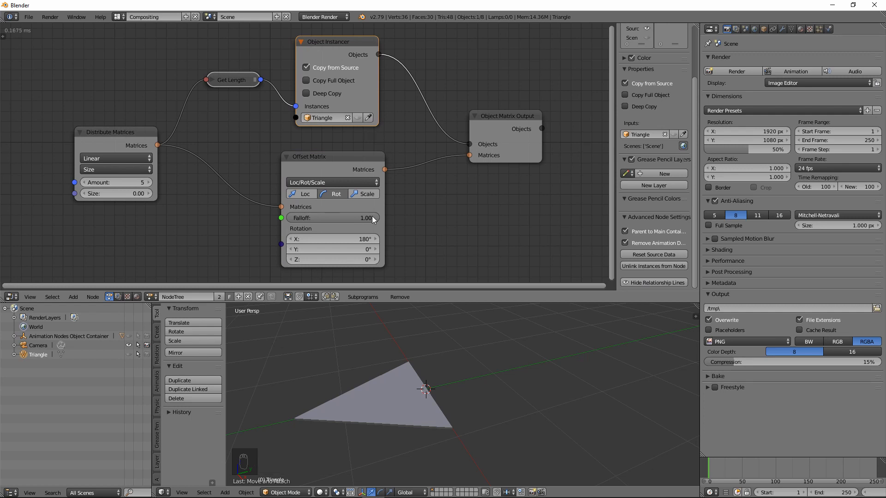
- Lower the Offset Matrix node's Falloff to 0
{"action": "left_click_drag", "start_coordinate": [375, 219], "coordinate": [235, 223]}
{"action": "middle_click_drag", "start_coordinate": [446, 237], "coordinate": [441, 205]}
{"action": "scroll", "coordinate": [440, 200], "scroll_direction": "down", "scroll_amount": 2}
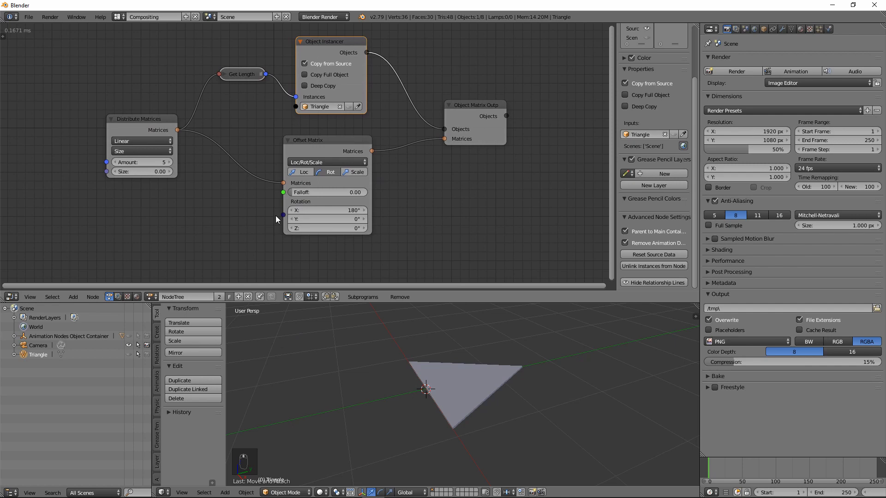
- Add a Fade Falloff node and link its output to the Offset Matrix node's Falloff input
{"action": "left_click", "coordinate": [71, 297]}
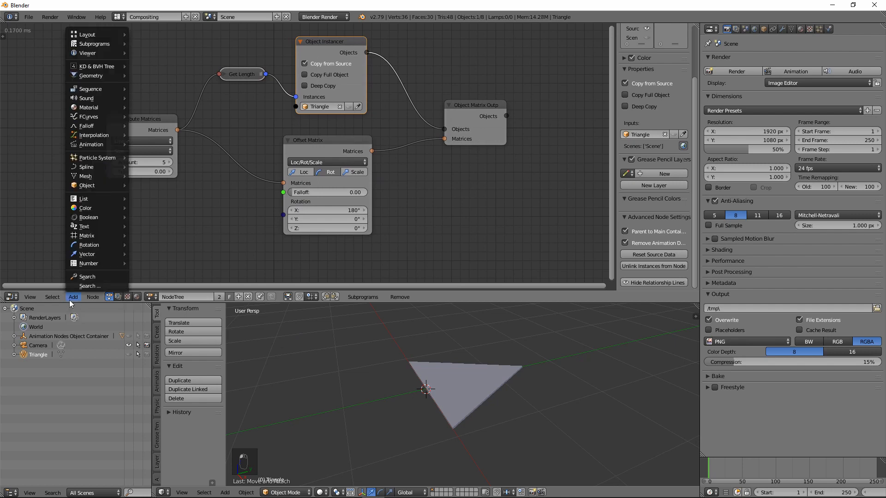
{"action": "mouse_move", "coordinate": [93, 124]}
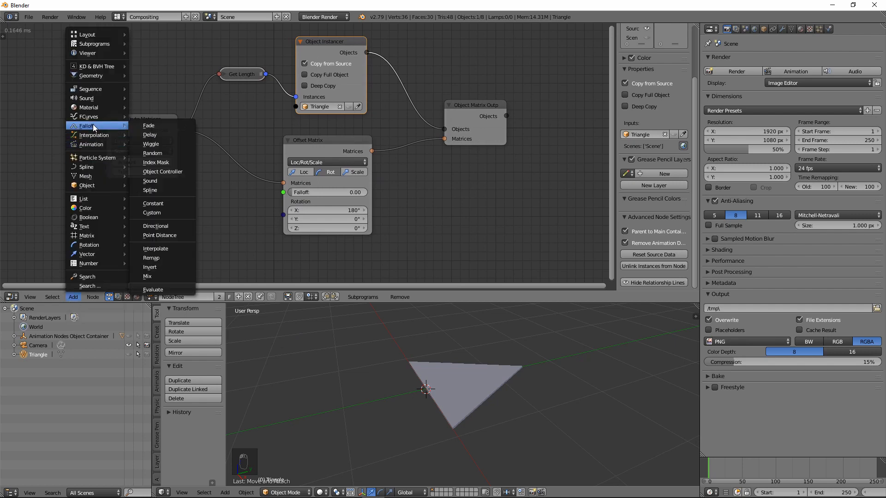
{"action": "left_click", "coordinate": [165, 126]}
{"action": "left_click", "coordinate": [179, 206]}
{"action": "middle_click_drag", "start_coordinate": [103, 224], "coordinate": [126, 192]}
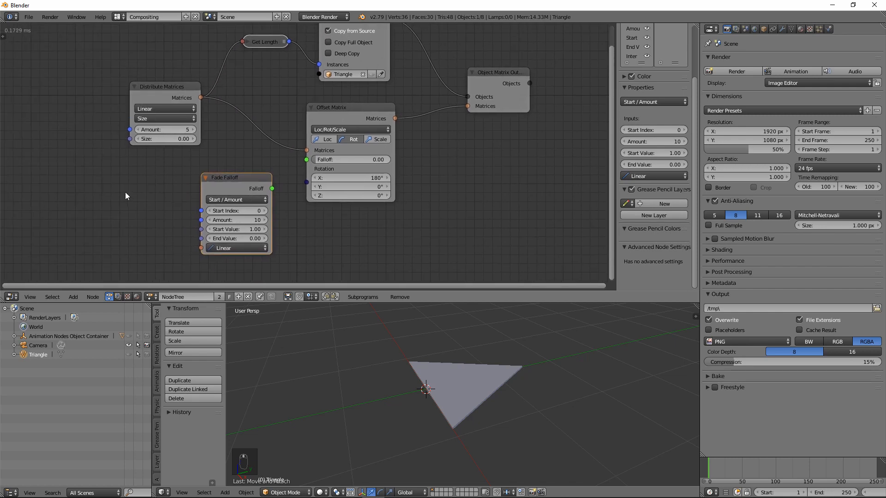
{"action": "key", "text": "t"}
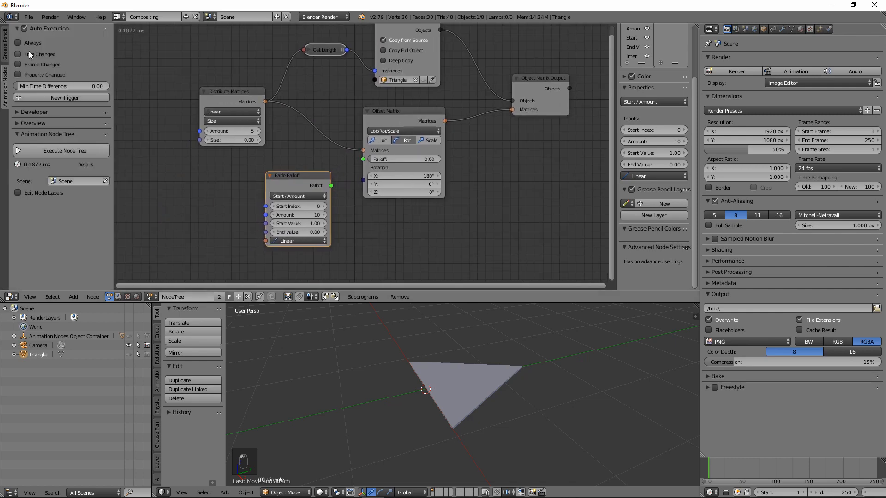
{"action": "key", "text": "t"}
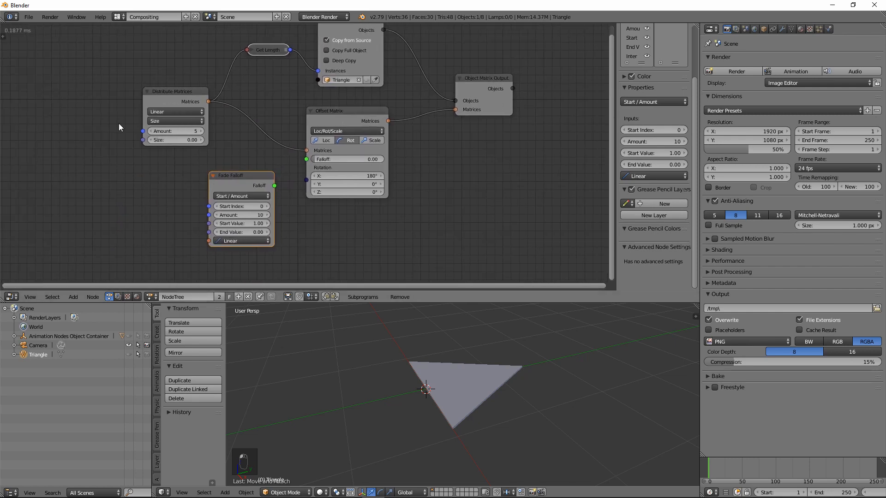
{"action": "middle_click_drag", "start_coordinate": [365, 218], "coordinate": [377, 221]}
{"action": "left_click_drag", "start_coordinate": [289, 189], "coordinate": [326, 162]}
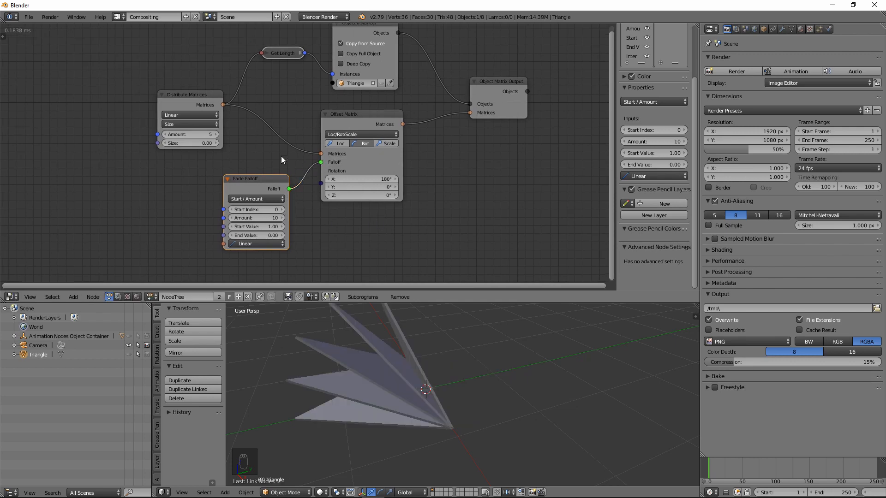
- Enlarge the 3D view and reposition the Distribute Matrices, Get Length and Fade Falloff nodes to make room
{"action": "middle_click_drag", "start_coordinate": [406, 342], "coordinate": [458, 345]}
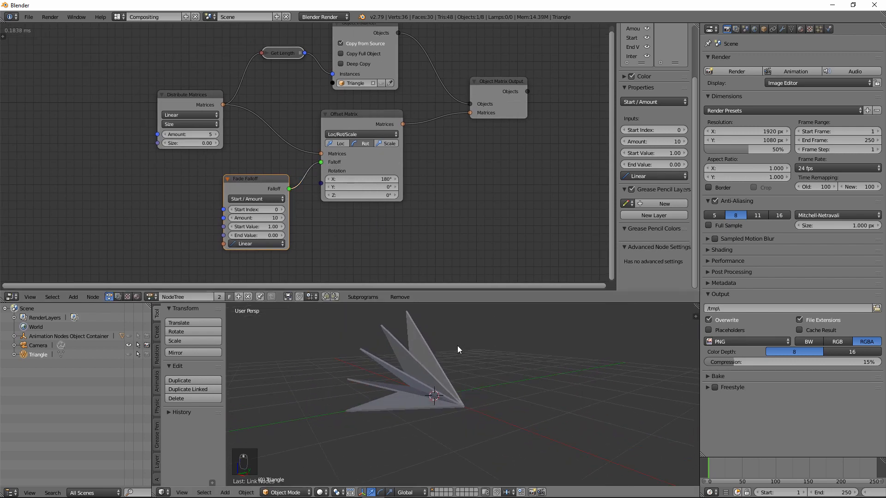
{"action": "left_click_drag", "start_coordinate": [464, 304], "coordinate": [464, 270]}
{"action": "middle_click_drag", "start_coordinate": [458, 387], "coordinate": [448, 390]}
{"action": "left_click_drag", "start_coordinate": [205, 84], "coordinate": [116, 98]}
{"action": "left_click_drag", "start_coordinate": [282, 37], "coordinate": [206, 63]}
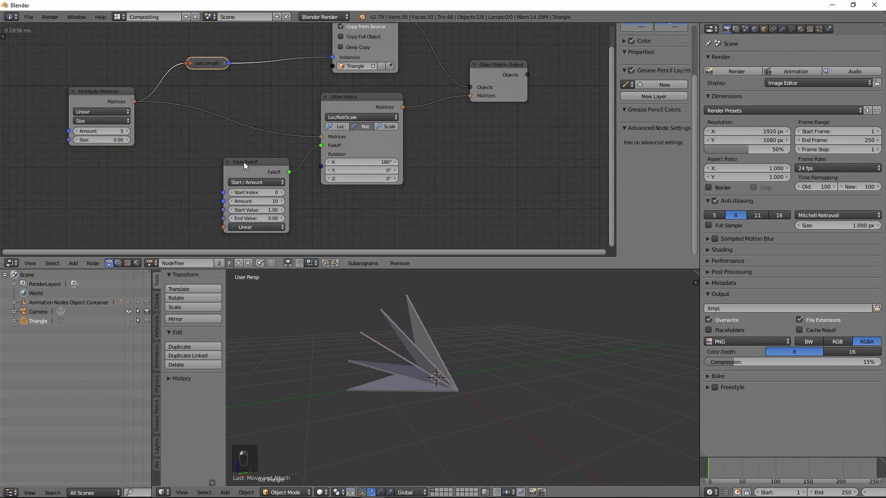
{"action": "left_click_drag", "start_coordinate": [244, 162], "coordinate": [241, 146]}
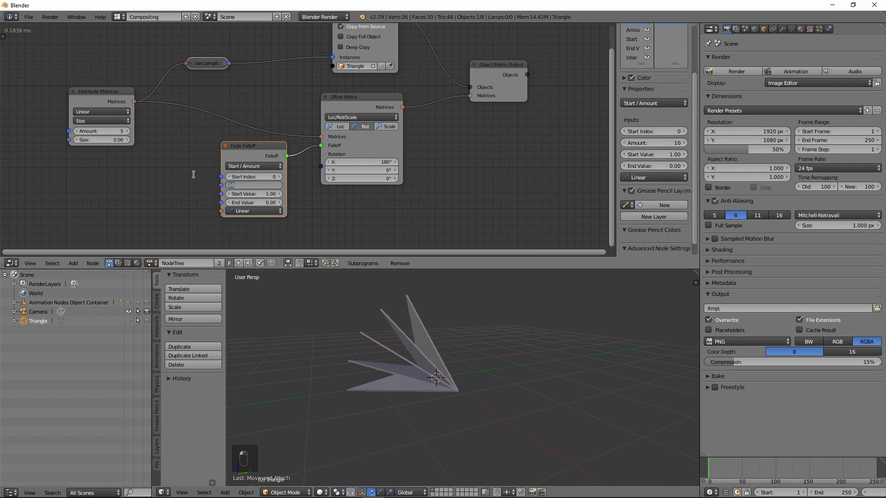
- Link the Get Length output to the Fade Falloff's Amount and move the Distribute Matrices and Get Length nodes farther away from it
{"action": "left_click_drag", "start_coordinate": [229, 64], "coordinate": [221, 185]}
{"action": "middle_click_drag", "start_coordinate": [464, 405], "coordinate": [435, 393]}
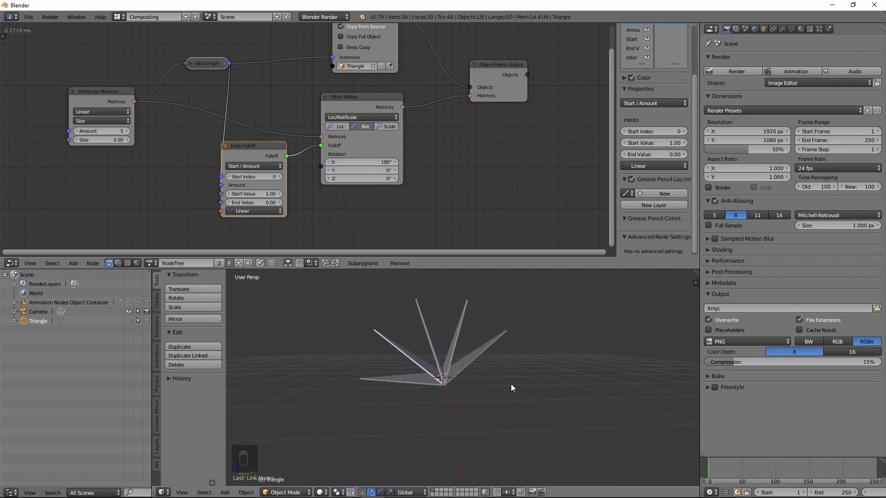
{"action": "left_click", "coordinate": [207, 65]}
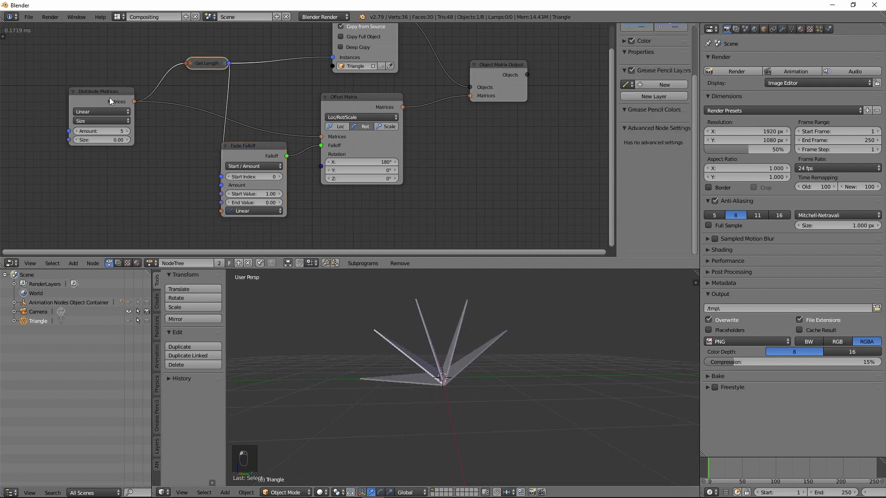
{"action": "left_click_drag", "start_coordinate": [110, 97], "coordinate": [48, 98]}
{"action": "left_click_drag", "start_coordinate": [203, 59], "coordinate": [130, 74]}
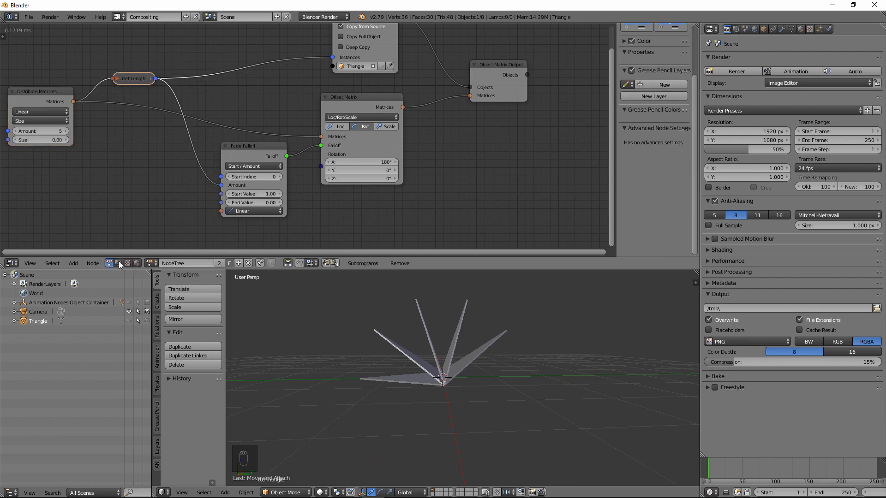
- Add a Math node below Get Length and set its operation to Subtract
{"action": "left_click", "coordinate": [75, 265]}
{"action": "mouse_move", "coordinate": [81, 230]}
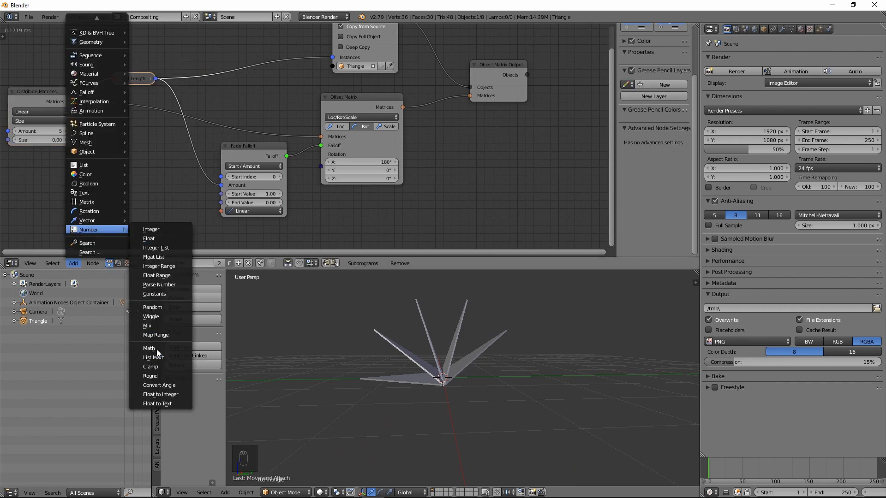
{"action": "left_click", "coordinate": [154, 349]}
{"action": "left_click", "coordinate": [113, 146]}
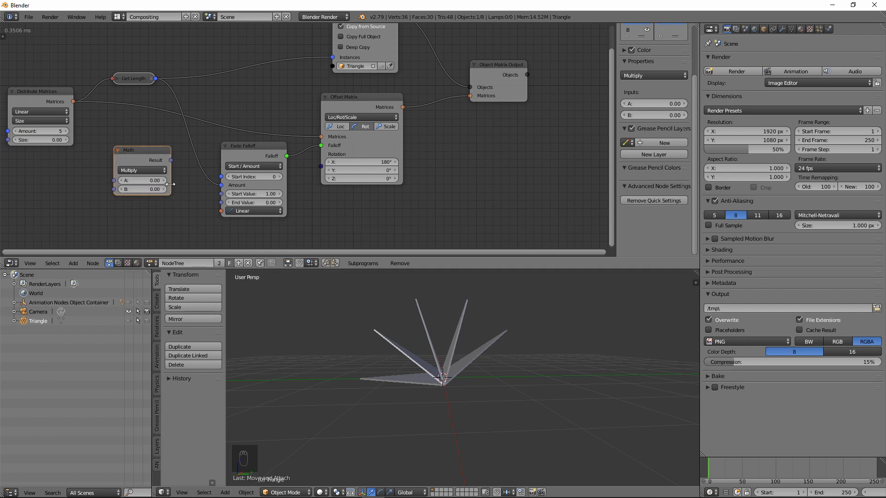
{"action": "left_click", "coordinate": [149, 171]}
{"action": "left_click", "coordinate": [131, 151]}
- Feed Get Length into the Subtract node's A, set B to 1, and link its Result to the Fade Falloff's Amount
{"action": "left_click_drag", "start_coordinate": [155, 79], "coordinate": [114, 180]}
{"action": "left_click", "coordinate": [138, 190]}
{"action": "type", "text": "1"}
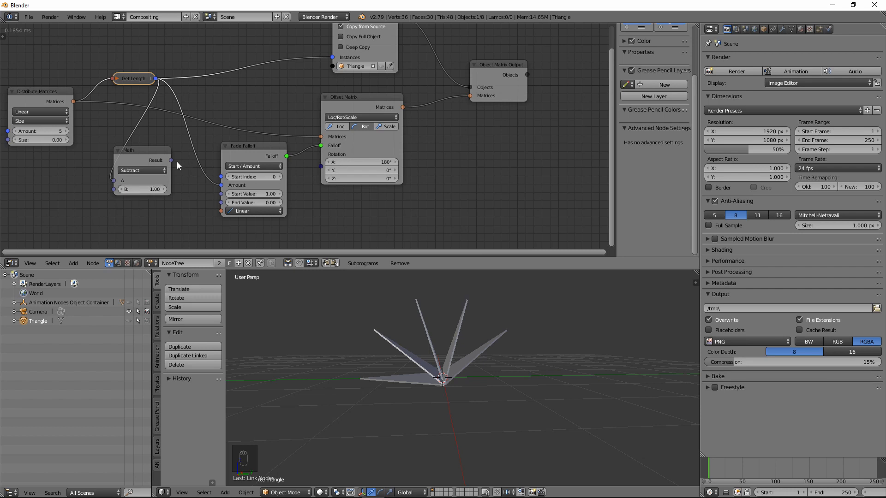
{"action": "left_click_drag", "start_coordinate": [175, 162], "coordinate": [221, 185]}
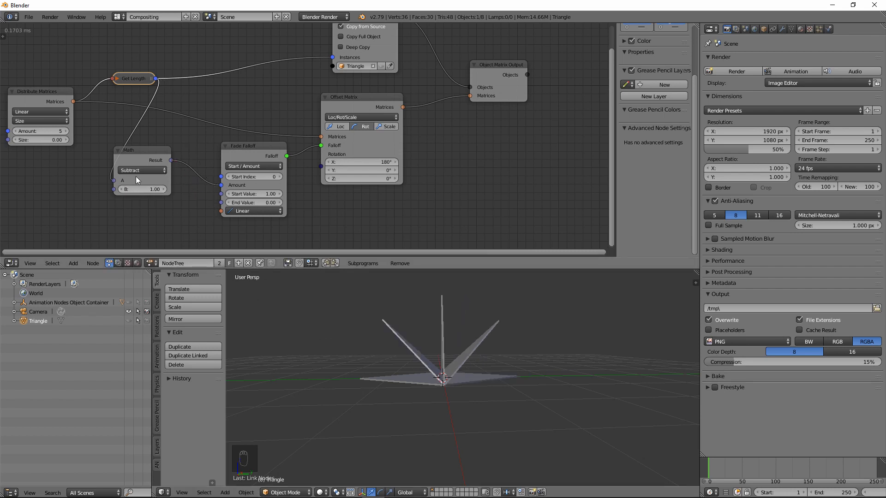
{"action": "left_click_drag", "start_coordinate": [140, 154], "coordinate": [180, 154]}
{"action": "middle_click_drag", "start_coordinate": [481, 420], "coordinate": [430, 392]}
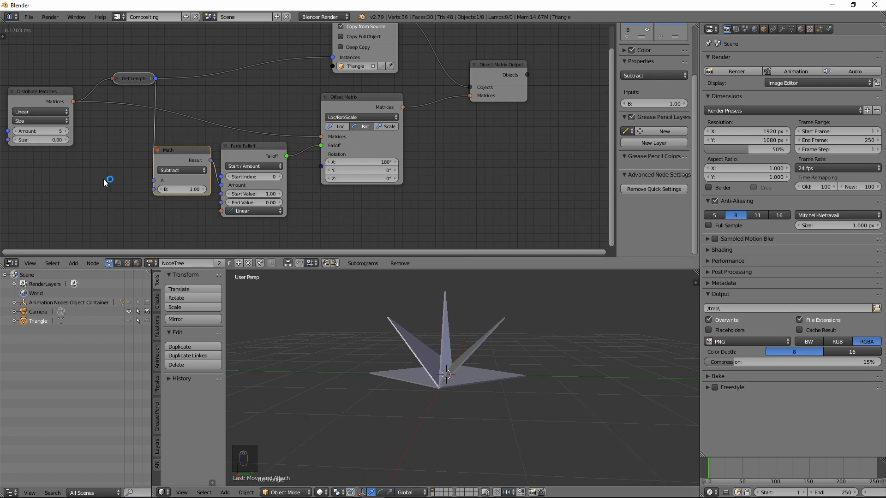
- Increase the Distribute Matrices node's Amount to 11
{"action": "left_click", "coordinate": [68, 131]}
{"action": "left_click", "coordinate": [68, 131]}
{"action": "left_click", "coordinate": [67, 131]}
{"action": "left_click", "coordinate": [68, 131]}
{"action": "left_click", "coordinate": [68, 131]}
{"action": "left_click", "coordinate": [67, 131]}
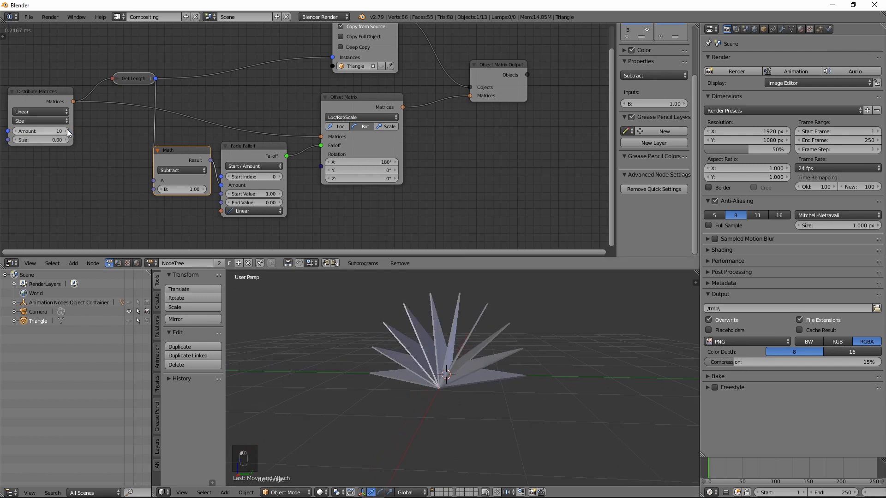
{"action": "middle_click_drag", "start_coordinate": [420, 353], "coordinate": [506, 395]}
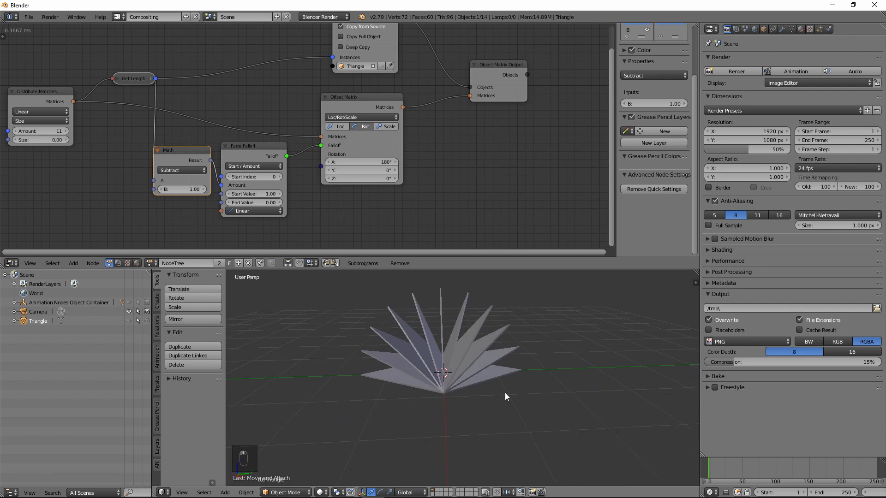
- Try a Start Value of about 1.03 and an End Value of about 0.06 on the Fade Falloff node
{"action": "left_click_drag", "start_coordinate": [265, 193], "coordinate": [256, 201]}
{"action": "mouse_move", "coordinate": [259, 200]}
{"action": "left_mouse_down"}
{"action": "mouse_move", "coordinate": [276, 203]}
{"action": "mouse_move", "coordinate": [266, 202]}
{"action": "left_mouse_up"}
{"action": "left_click", "coordinate": [266, 202]}
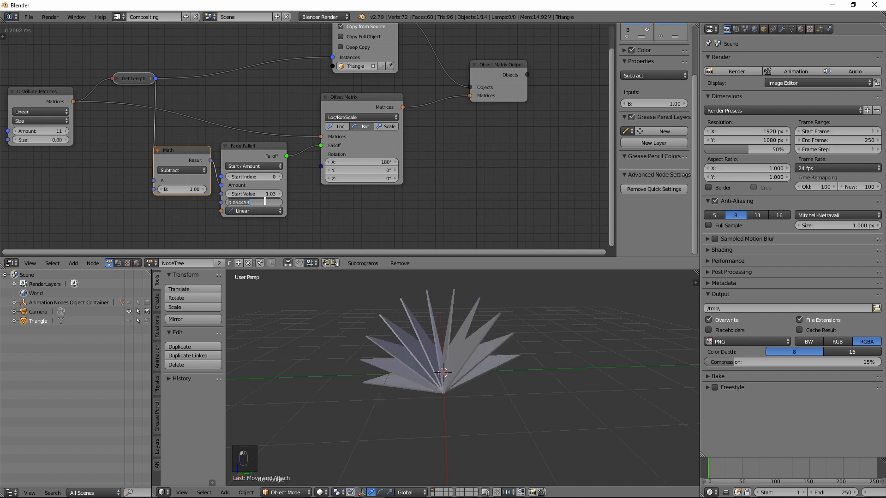
{"action": "key", "text": "Return"}
- Delete the Subtract Math node and the Fade Falloff node
{"action": "left_click", "coordinate": [190, 154]}
{"action": "key", "text": "Delete"}
{"action": "left_click", "coordinate": [272, 149]}
{"action": "key", "text": "Delete"}
- Add a Delay Falloff node and link its output to the Offset Matrix node's Falloff input
{"action": "left_click", "coordinate": [73, 263]}
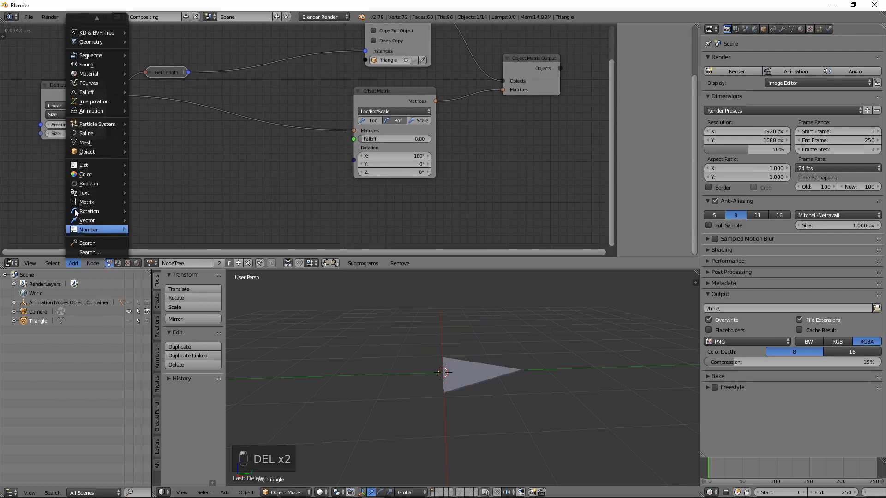
{"action": "mouse_move", "coordinate": [97, 92]}
{"action": "left_click", "coordinate": [151, 100]}
{"action": "left_click", "coordinate": [229, 150]}
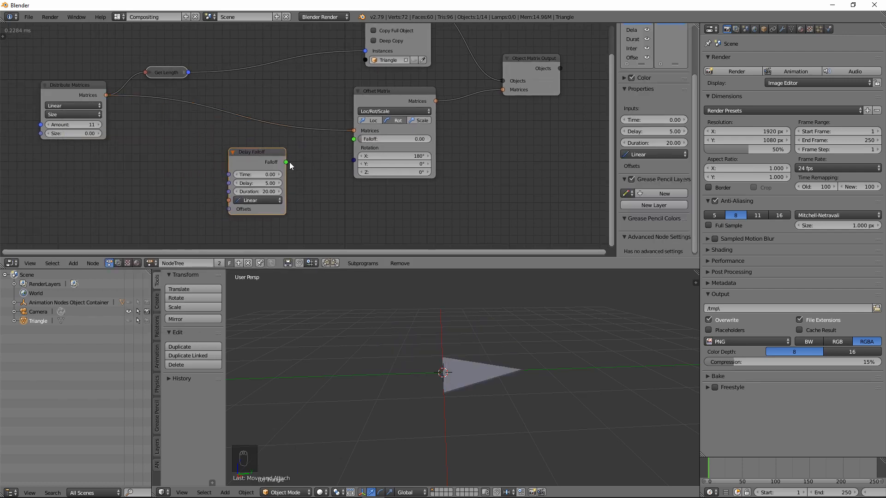
{"action": "left_click_drag", "start_coordinate": [287, 162], "coordinate": [354, 164]}
{"action": "middle_click_drag", "start_coordinate": [332, 189], "coordinate": [372, 192]}
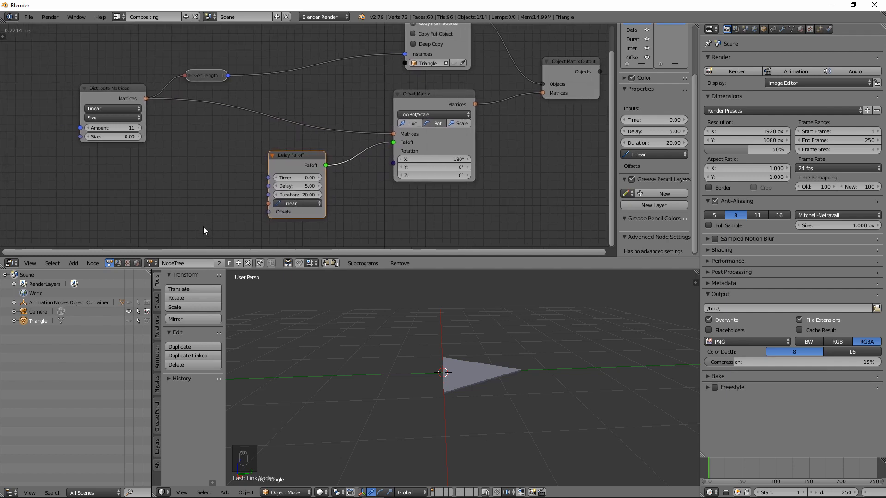
- Set the animation's end frame to 50
{"action": "left_click", "coordinate": [847, 493]}
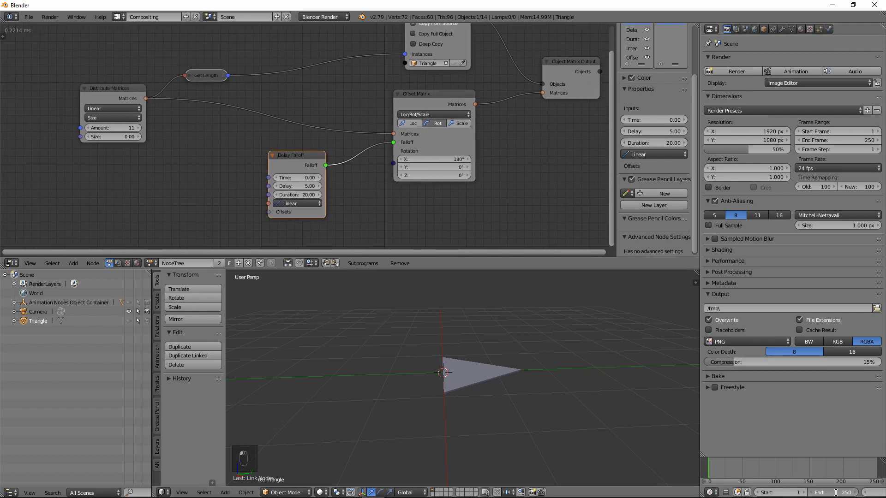
{"action": "type", "text": "50"}
{"action": "key", "text": "Return"}
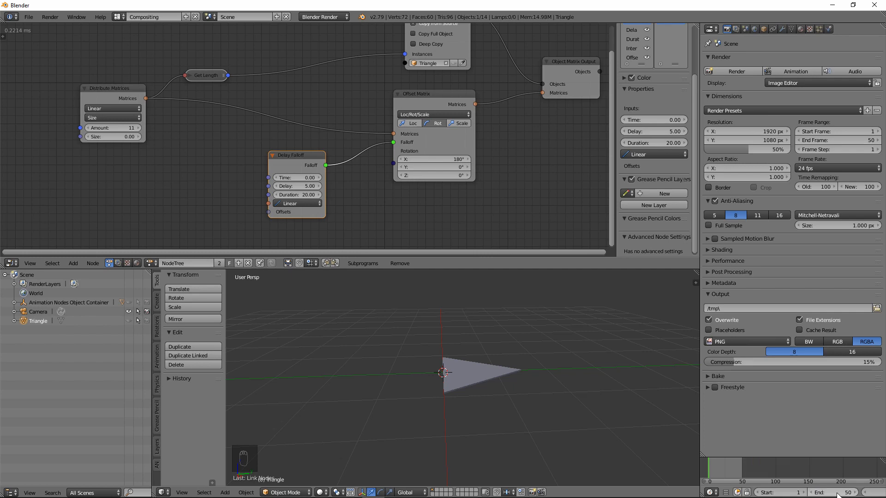
- Add a Time Info node and link its Frame output to the Delay Falloff node's Time input
{"action": "left_click", "coordinate": [73, 264]}
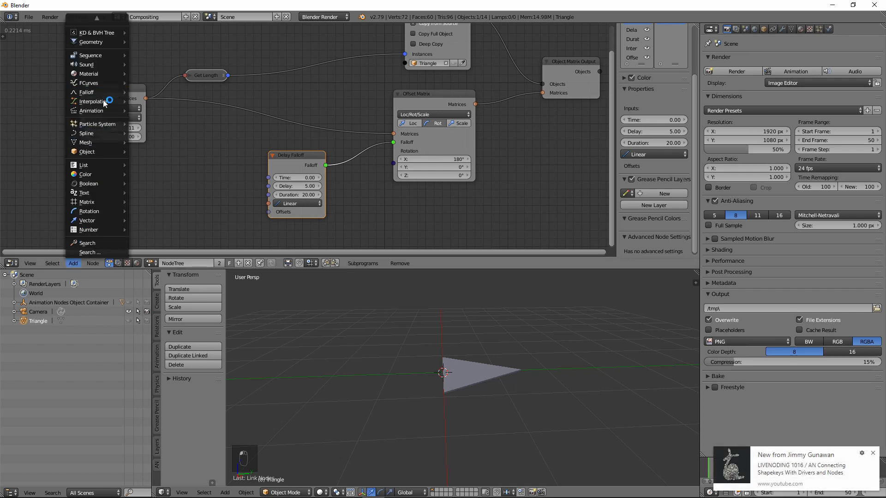
{"action": "mouse_move", "coordinate": [103, 111]}
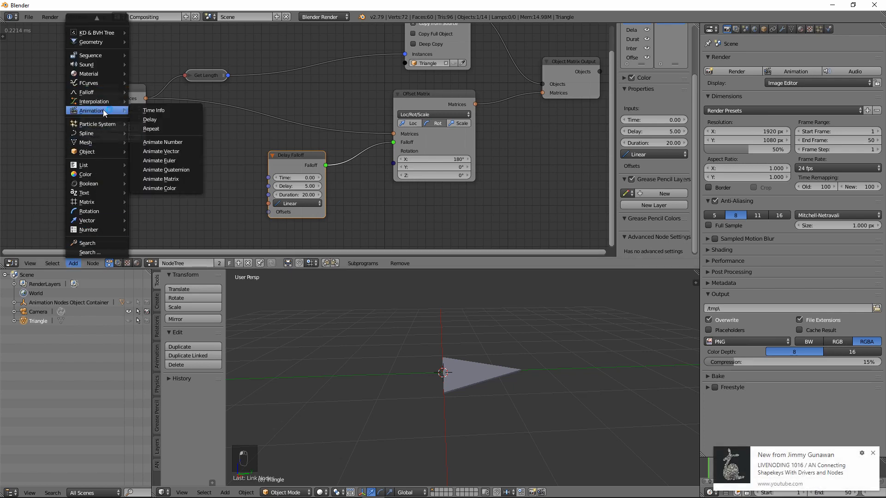
{"action": "left_click", "coordinate": [176, 112]}
{"action": "left_click", "coordinate": [147, 172]}
{"action": "left_click_drag", "start_coordinate": [204, 187], "coordinate": [276, 176]}
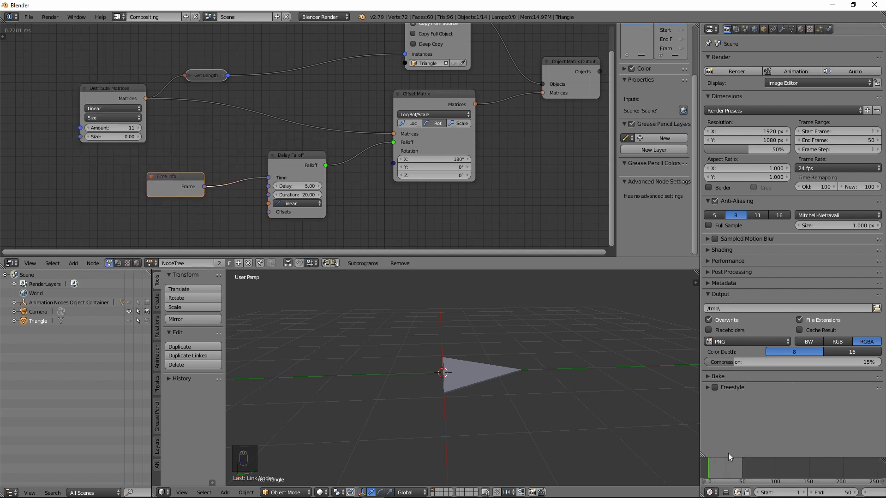
- Set the Distribute Matrices node's Amount to 5 and scrub the timeline to check the rotating copies
{"action": "mouse_move", "coordinate": [707, 466]}
{"action": "left_mouse_down"}
{"action": "mouse_move", "coordinate": [740, 469]}
{"action": "mouse_move", "coordinate": [721, 469]}
{"action": "left_mouse_up"}
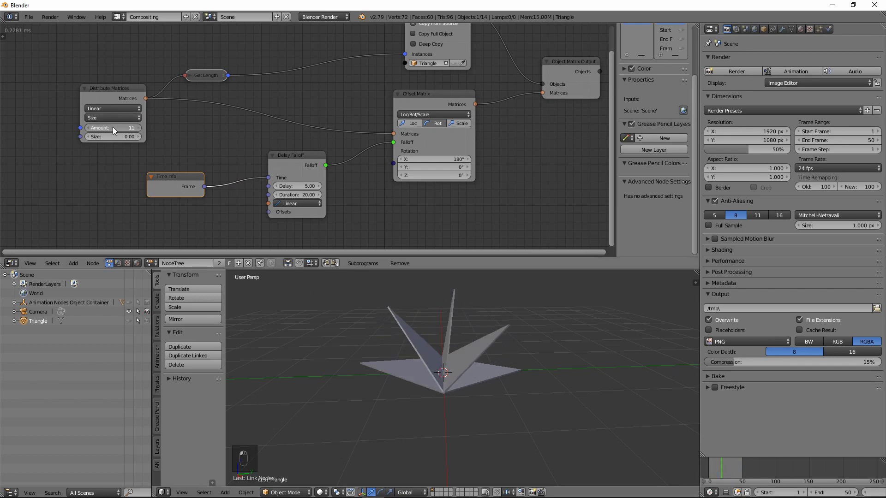
{"action": "type", "text": "5"}
{"action": "key", "text": "Return"}
{"action": "left_click", "coordinate": [717, 469]}
{"action": "mouse_move", "coordinate": [716, 470]}
{"action": "left_mouse_down"}
{"action": "mouse_move", "coordinate": [709, 469]}
{"action": "mouse_move", "coordinate": [738, 469]}
{"action": "mouse_move", "coordinate": [711, 483]}
{"action": "mouse_move", "coordinate": [732, 488]}
{"action": "left_mouse_up"}
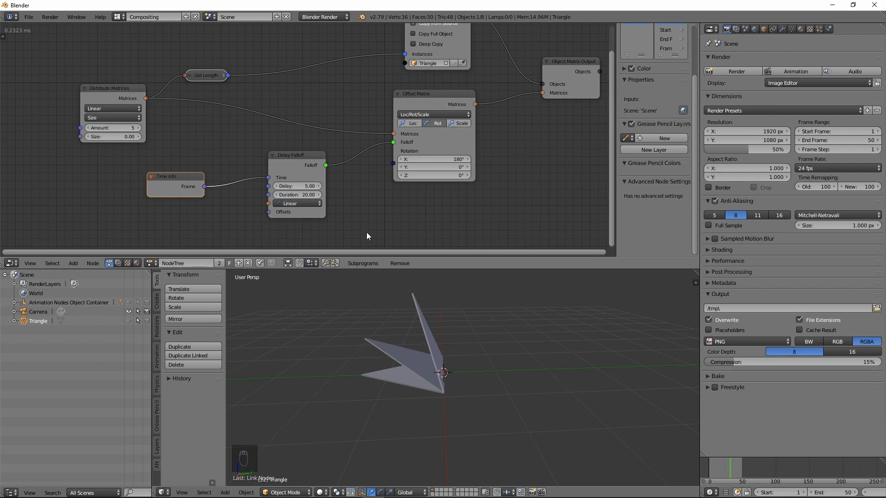
- View the Delay Falloff node's interpolation choice and move the node slightly lower
{"action": "middle_click_drag", "start_coordinate": [368, 212], "coordinate": [368, 174]}
{"action": "scroll", "coordinate": [336, 181], "scroll_direction": "up", "scroll_amount": 1}
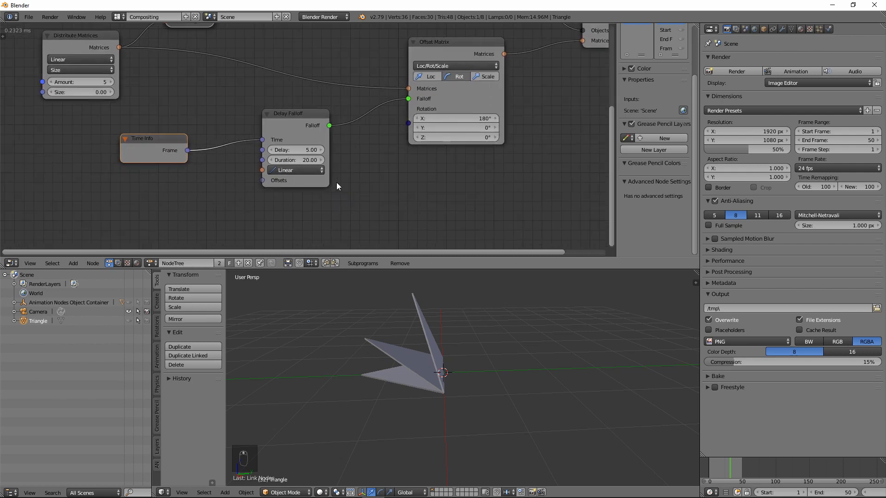
{"action": "left_click", "coordinate": [298, 171]}
{"action": "left_click_drag", "start_coordinate": [300, 118], "coordinate": [298, 126]}
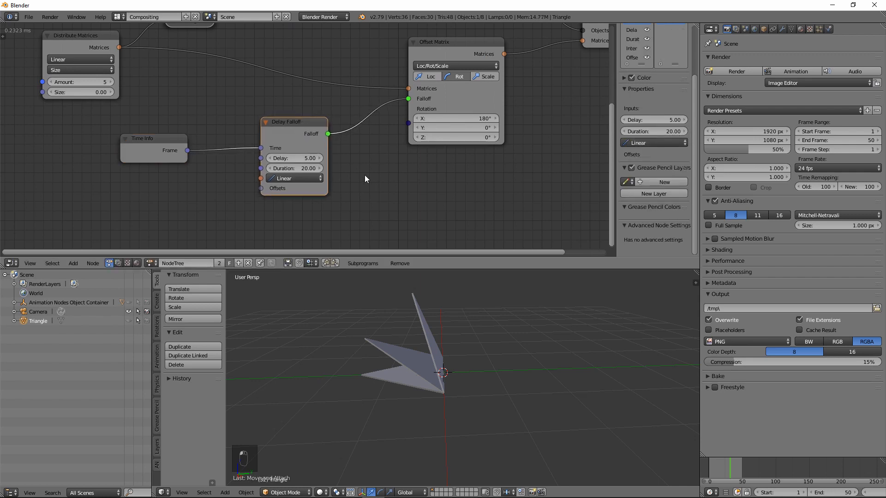
{"action": "middle_click_drag", "start_coordinate": [391, 154], "coordinate": [384, 174]}
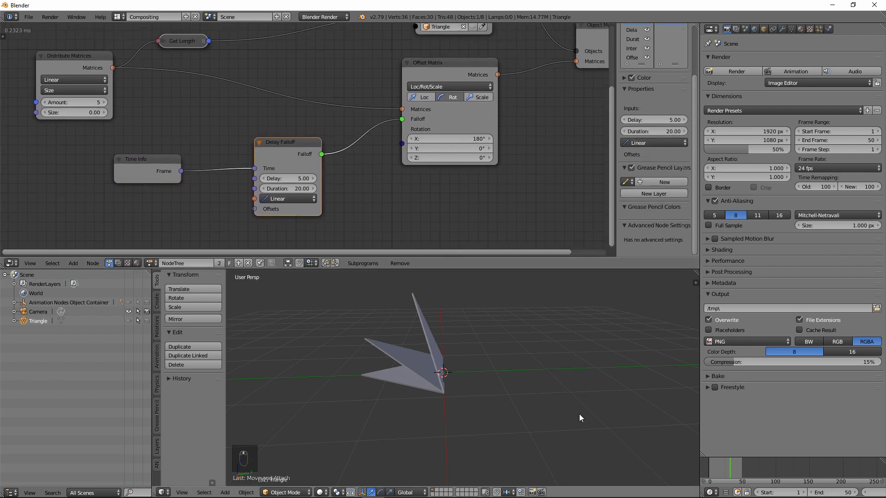
- Play the animation, scrub the timeline back to frame 0, and examine the folding triangles from another angle
{"action": "key", "text": "alt+a"}
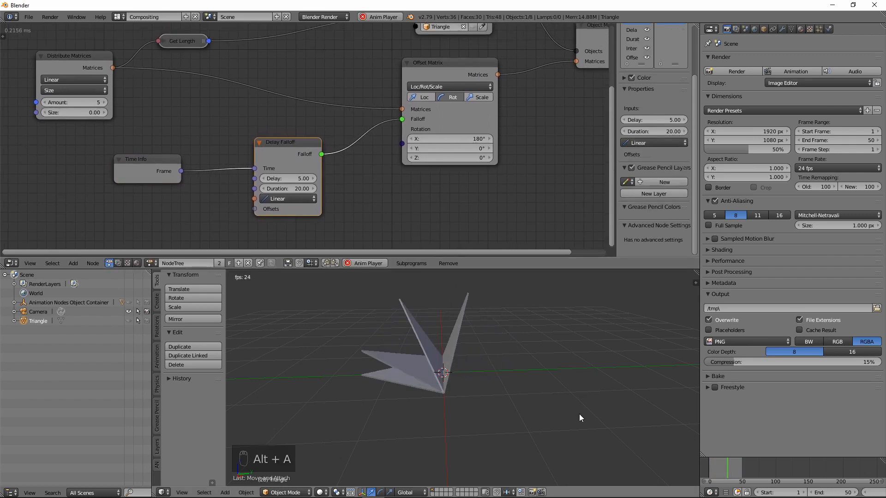
{"action": "key", "text": "Escape"}
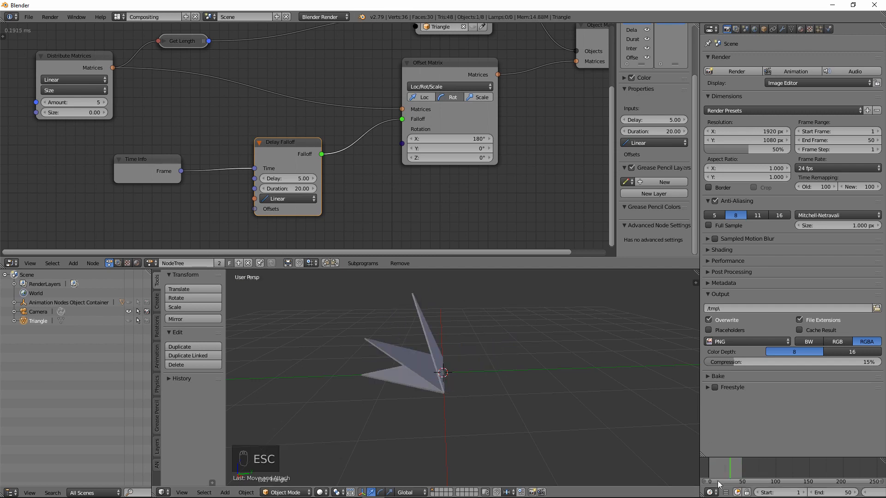
{"action": "mouse_move", "coordinate": [718, 484]}
{"action": "left_mouse_down"}
{"action": "mouse_move", "coordinate": [711, 472]}
{"action": "mouse_move", "coordinate": [721, 469]}
{"action": "left_mouse_up"}
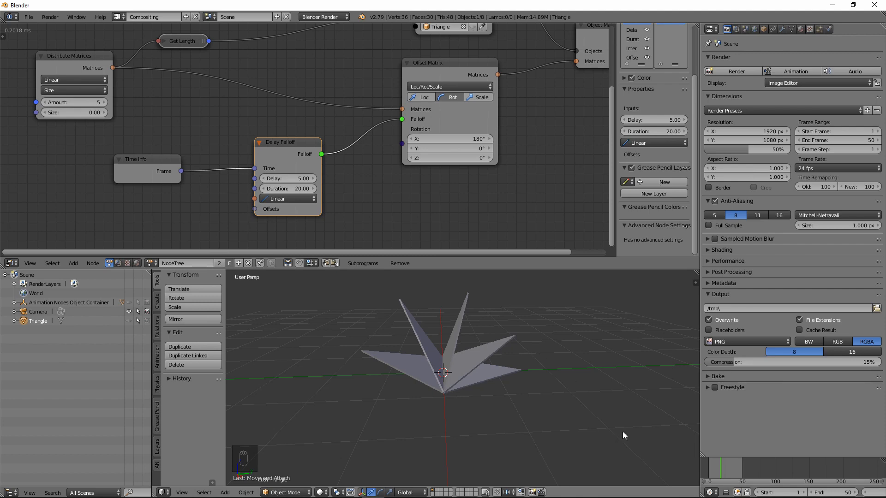
{"action": "middle_click_drag", "start_coordinate": [392, 380], "coordinate": [432, 389]}
{"action": "left_click_drag", "start_coordinate": [721, 468], "coordinate": [701, 468]}
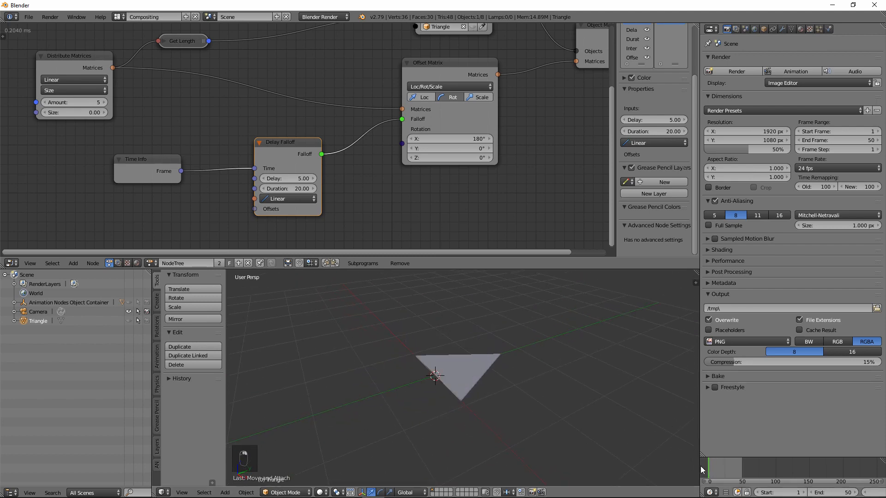
{"action": "middle_click_drag", "start_coordinate": [450, 372], "coordinate": [469, 387]}
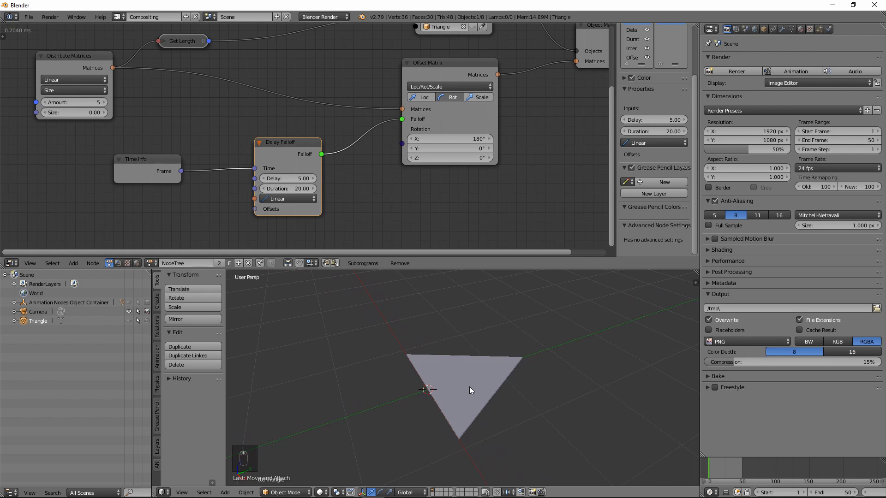
- Switch the render engine to Cycles Render
{"action": "left_click", "coordinate": [322, 17]}
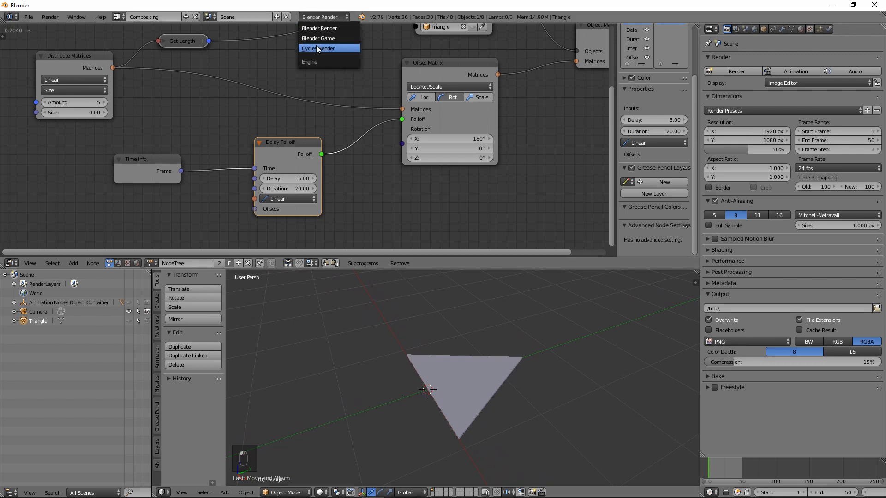
{"action": "left_click", "coordinate": [317, 48]}
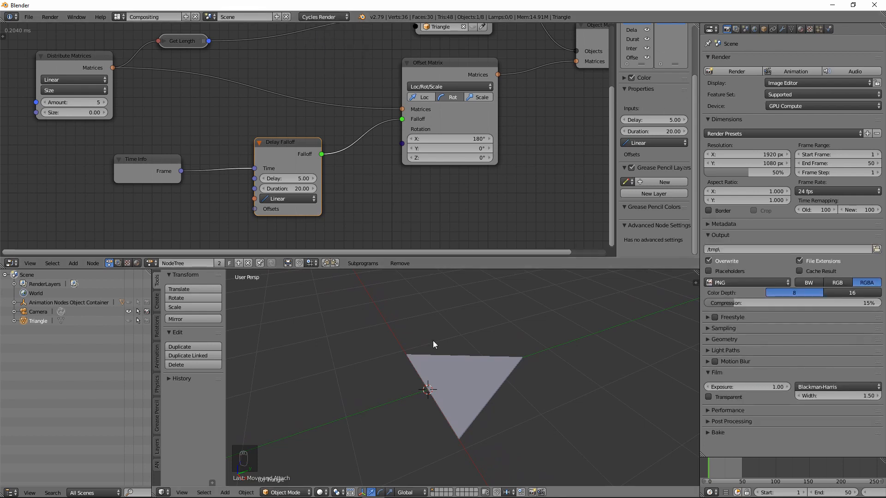
{"action": "middle_click_drag", "start_coordinate": [452, 351], "coordinate": [449, 356]}
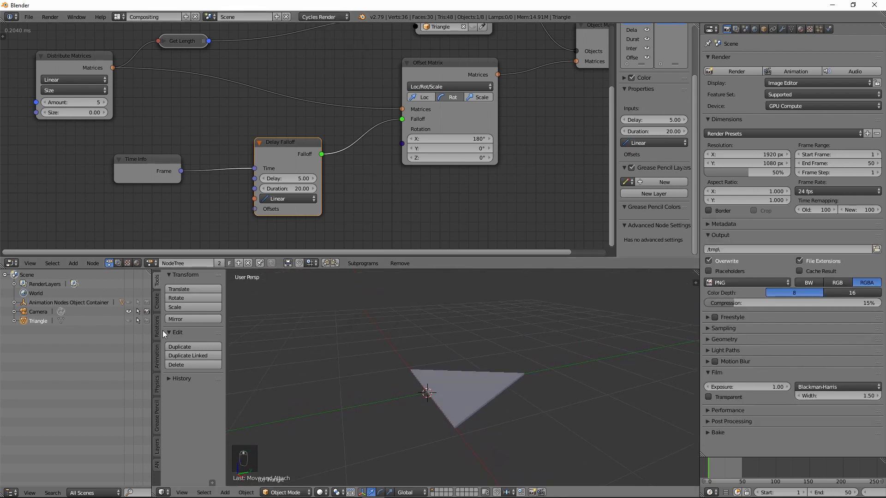
- Create a new material named White_M on the Triangle object
{"action": "left_click", "coordinate": [32, 323]}
{"action": "left_click", "coordinate": [801, 30]}
{"action": "left_click", "coordinate": [768, 92]}
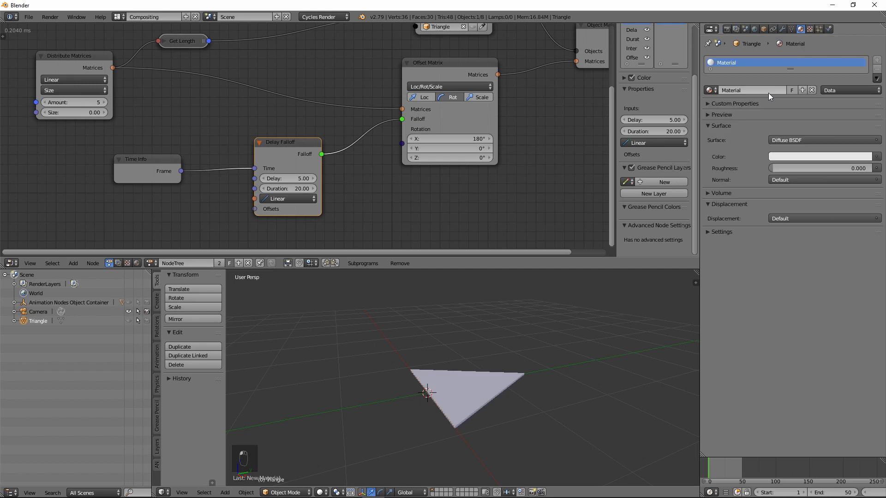
{"action": "type", "text": "White_M"}
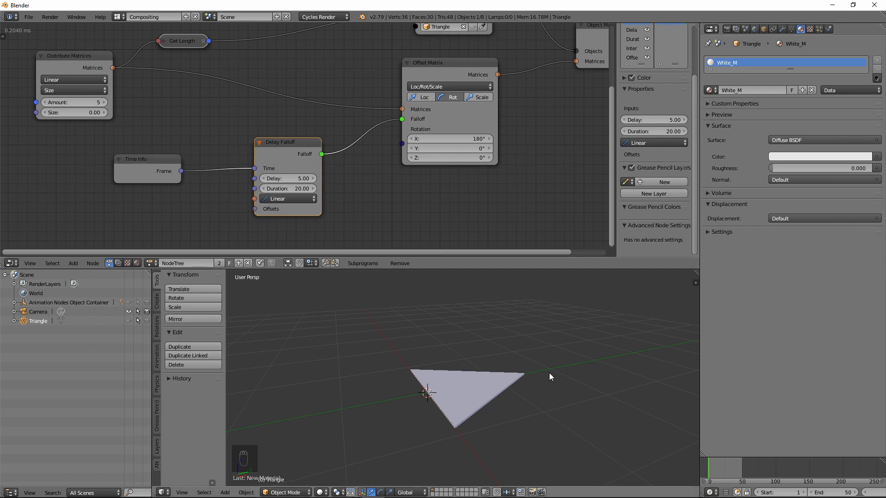
- Stop the Screencast Keys display in the 3D viewport
{"action": "left_click", "coordinate": [323, 492]}
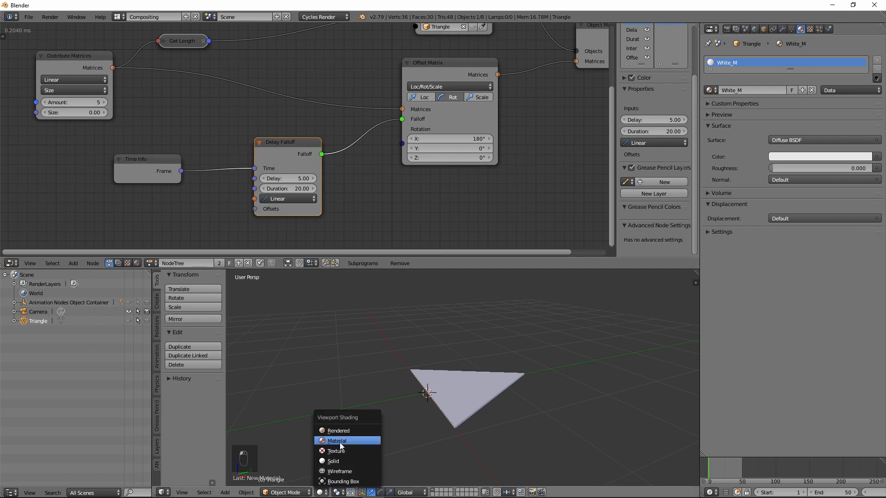
{"action": "key", "text": "n"}
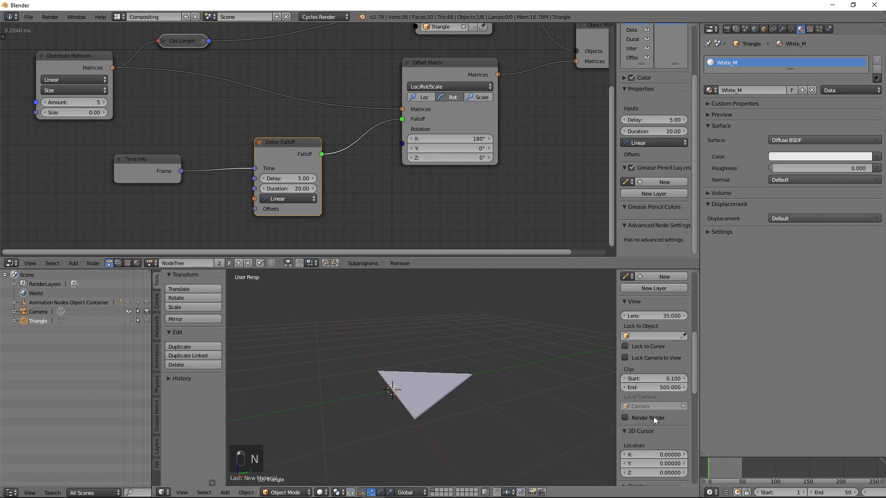
{"action": "scroll", "coordinate": [653, 416], "scroll_direction": "down", "scroll_amount": 5}
{"action": "scroll", "coordinate": [651, 454], "scroll_direction": "up", "scroll_amount": 5}
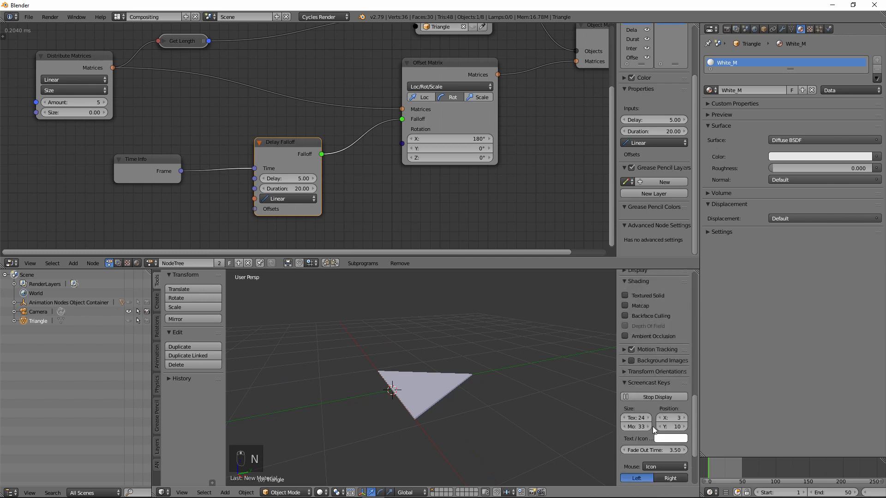
{"action": "left_click", "coordinate": [660, 398]}
{"action": "key", "text": "n"}
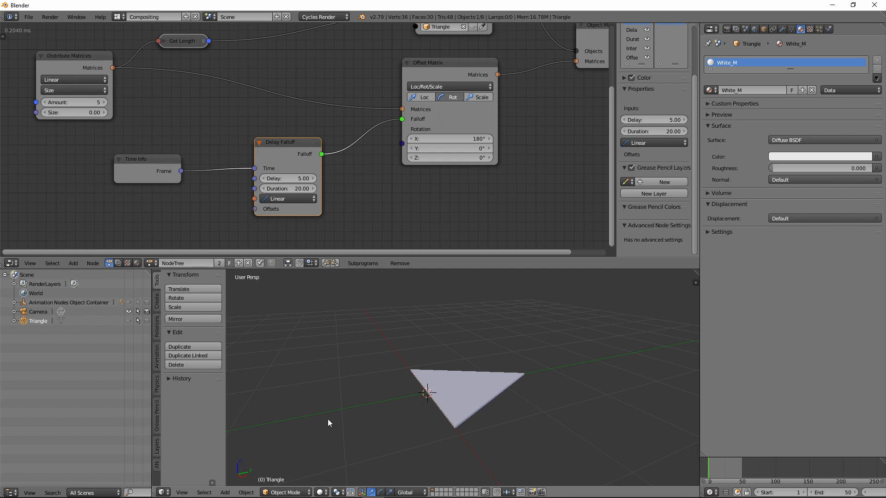
- Switch the viewport shading to Material and scrub the timeline to frame 20 so the copies fan out
{"action": "left_click", "coordinate": [320, 493]}
{"action": "left_click", "coordinate": [334, 451]}
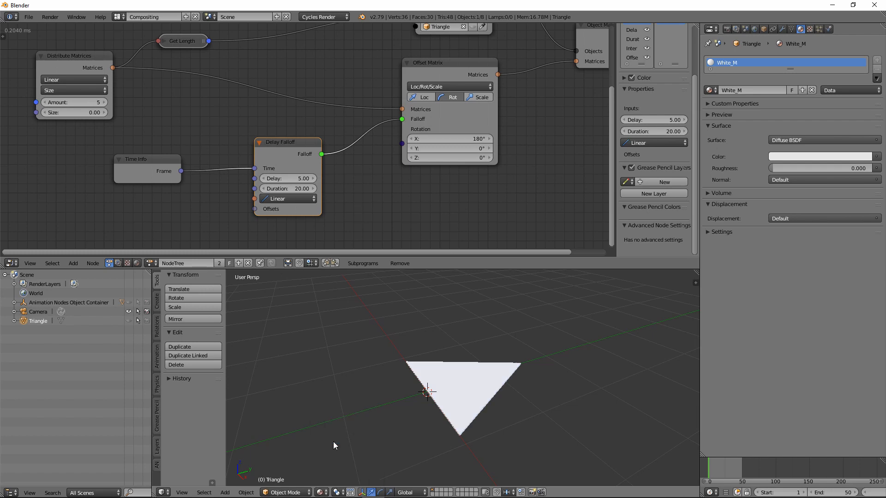
{"action": "left_click_drag", "start_coordinate": [716, 470], "coordinate": [724, 473]}
{"action": "scroll", "coordinate": [467, 143], "scroll_direction": "down", "scroll_amount": 3}
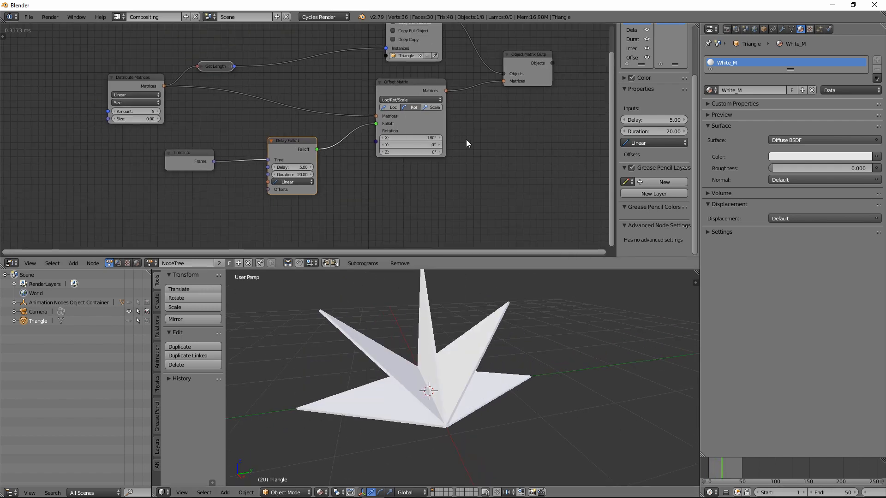
- Duplicate the White_M material on the second triangle instance and name the copy Skyblue_M
{"action": "right_click", "coordinate": [358, 404]}
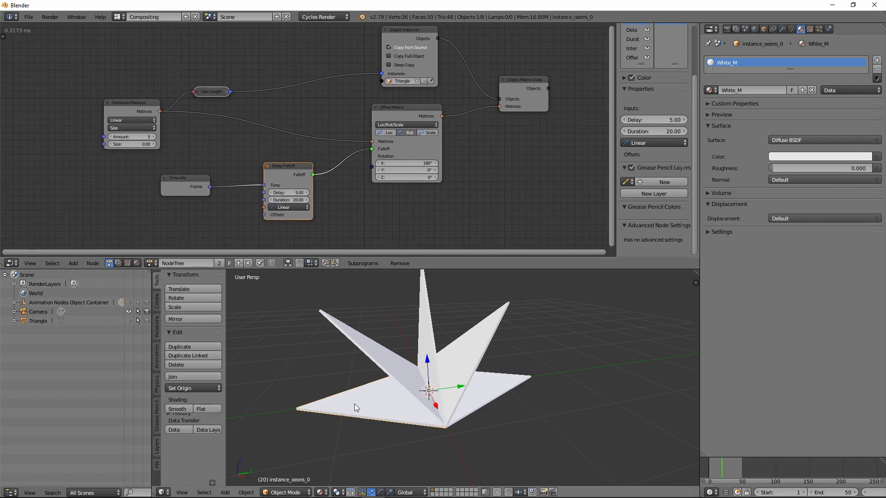
{"action": "right_click", "coordinate": [372, 346]}
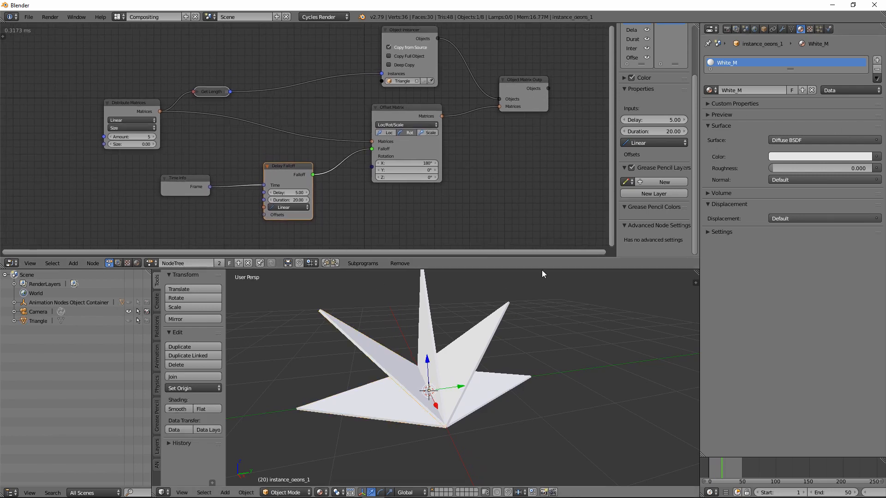
{"action": "middle_click_drag", "start_coordinate": [471, 406], "coordinate": [470, 341]}
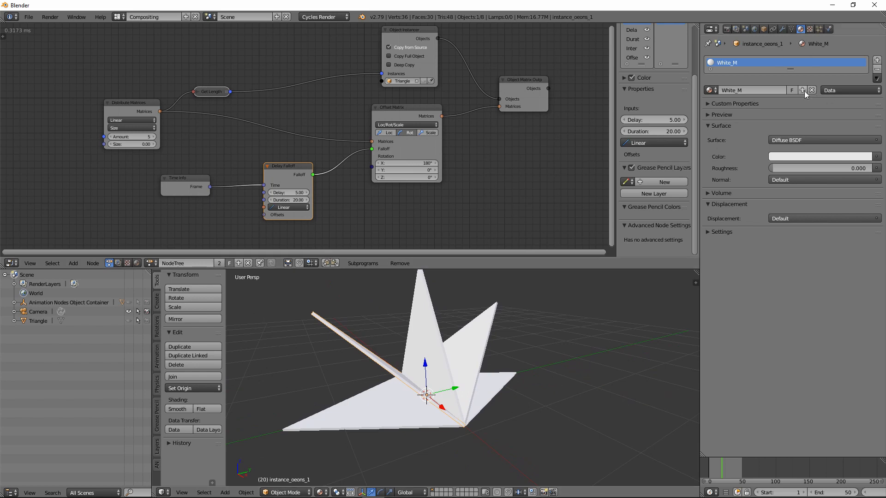
{"action": "left_click", "coordinate": [803, 91]}
{"action": "double_click", "coordinate": [737, 63]}
{"action": "type", "text": "Skyblue_M"}
{"action": "key", "text": "Return"}
- Set the Skyblue_M material's diffuse color to a sky blue of about R 0.026, G 0.459, B 0.800
{"action": "left_click", "coordinate": [821, 157]}
{"action": "left_click", "coordinate": [831, 31]}
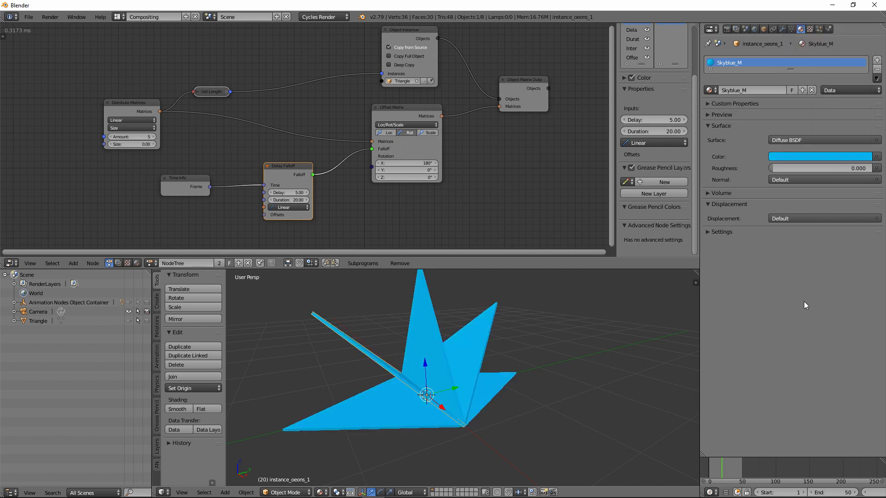
{"action": "middle_click_drag", "start_coordinate": [577, 370], "coordinate": [517, 383]}
{"action": "left_click", "coordinate": [821, 157]}
{"action": "left_click", "coordinate": [833, 33]}
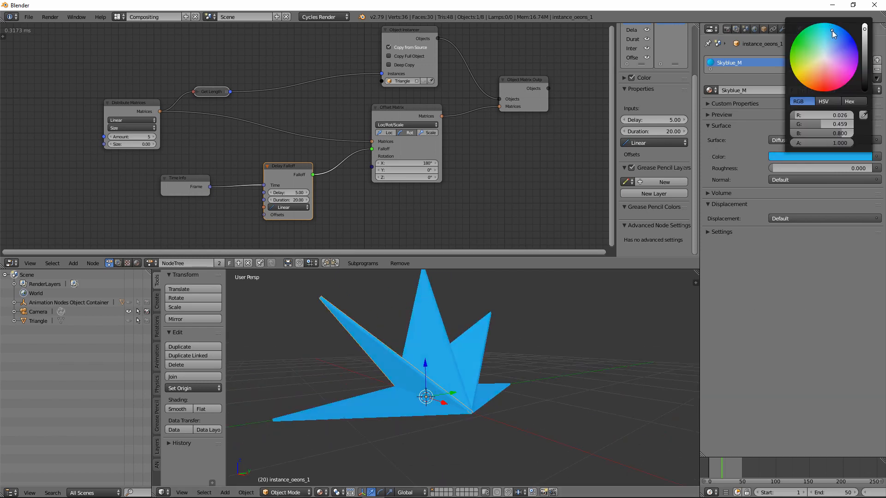
{"action": "middle_click_drag", "start_coordinate": [469, 445], "coordinate": [406, 451]}
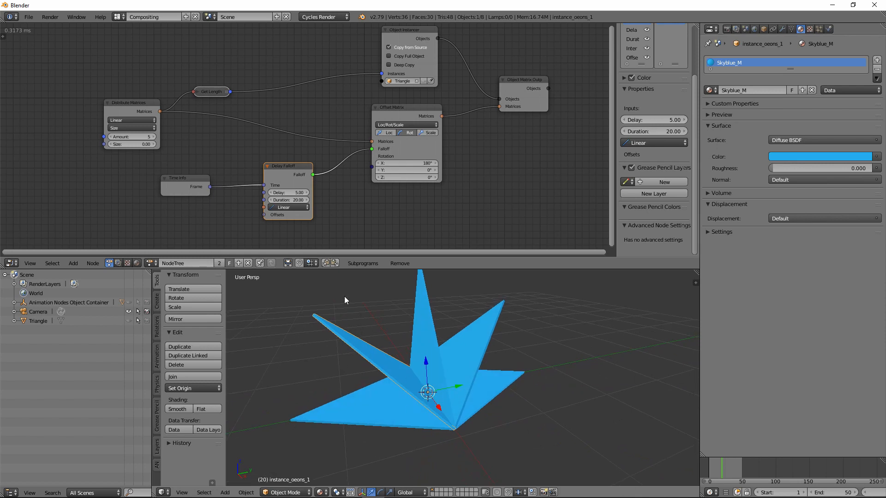
- Enable Deep Copy on the Object Instancer node and assign White_M to the first triangle instance
{"action": "left_click", "coordinate": [401, 67]}
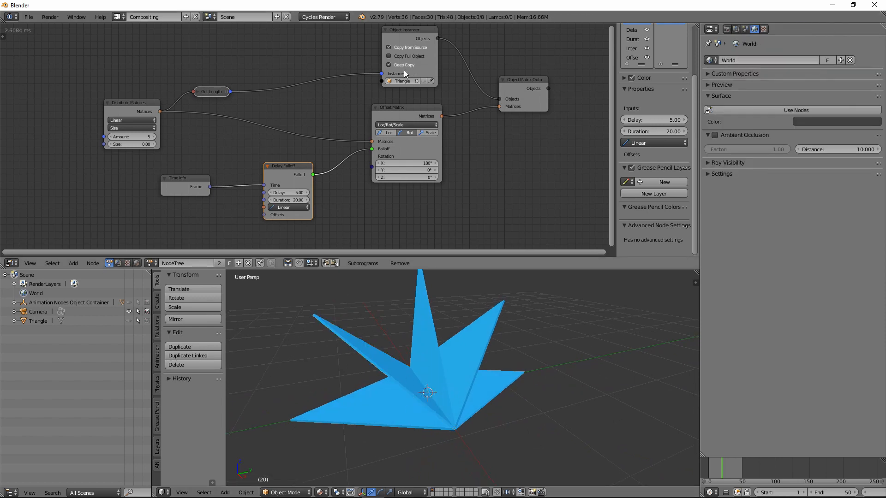
{"action": "right_click", "coordinate": [371, 410]}
{"action": "middle_click_drag", "start_coordinate": [372, 413], "coordinate": [371, 429]}
{"action": "left_click", "coordinate": [710, 90]}
{"action": "left_click", "coordinate": [727, 115]}
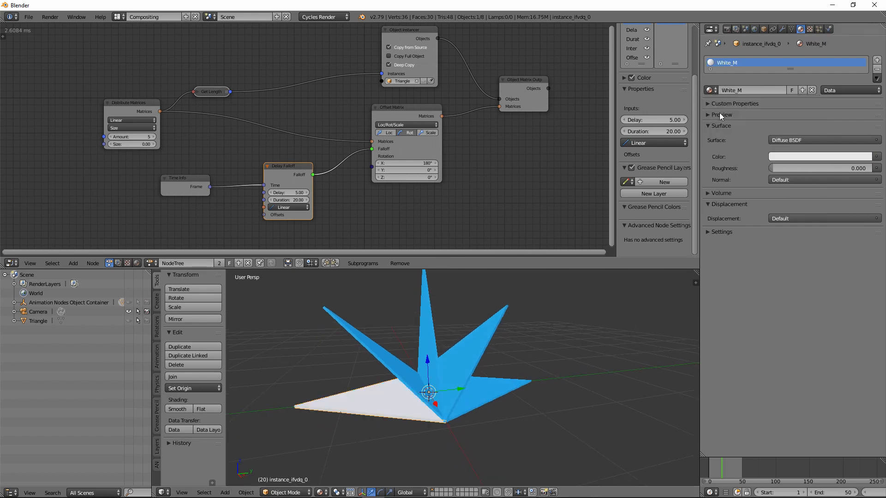
- Scrub the animation to check the instance colors, return to frame 0, and preview it in Rendered shading
{"action": "middle_click_drag", "start_coordinate": [420, 467], "coordinate": [453, 406]}
{"action": "left_click_drag", "start_coordinate": [728, 469], "coordinate": [709, 470]}
{"action": "middle_click_drag", "start_coordinate": [460, 432], "coordinate": [506, 410]}
{"action": "left_click_drag", "start_coordinate": [710, 477], "coordinate": [737, 480]}
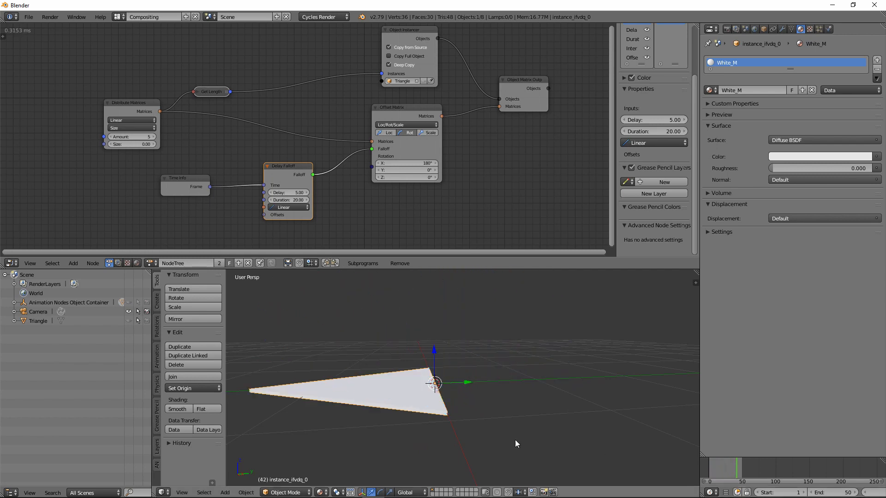
{"action": "middle_click_drag", "start_coordinate": [388, 404], "coordinate": [396, 415]}
{"action": "left_click_drag", "start_coordinate": [730, 474], "coordinate": [709, 470]}
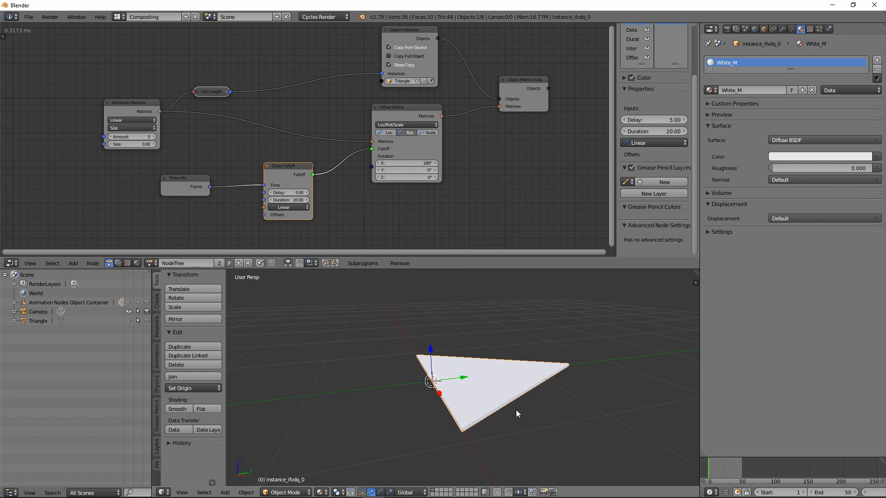
{"action": "key", "text": "shift+z"}
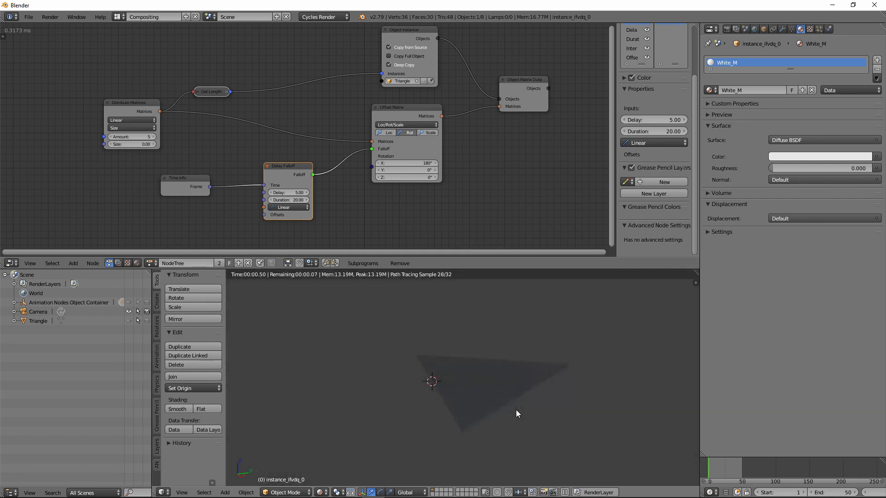
- Leave Rendered shading and light the World background with an Environment Texture using studio010.hdr from the Studio_Hdris_01 folder
{"action": "scroll", "coordinate": [481, 388], "scroll_direction": "up", "scroll_amount": 3}
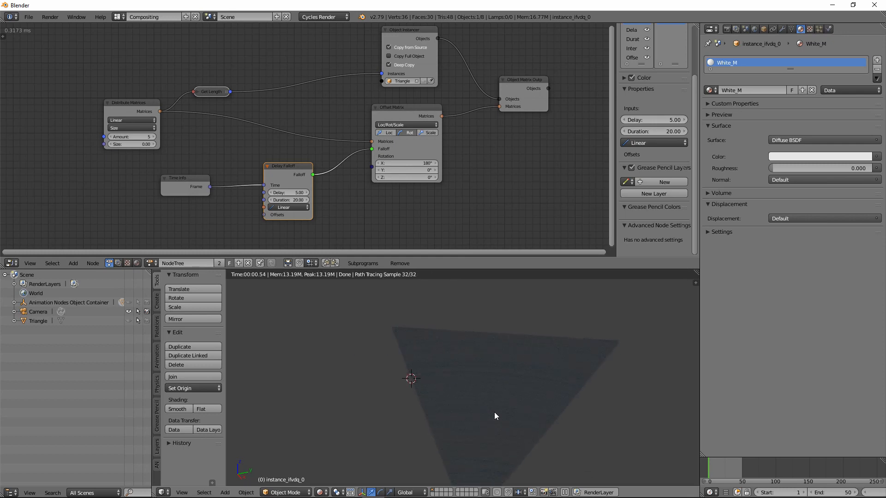
{"action": "key", "text": "shift+z"}
{"action": "scroll", "coordinate": [481, 370], "scroll_direction": "down", "scroll_amount": 2}
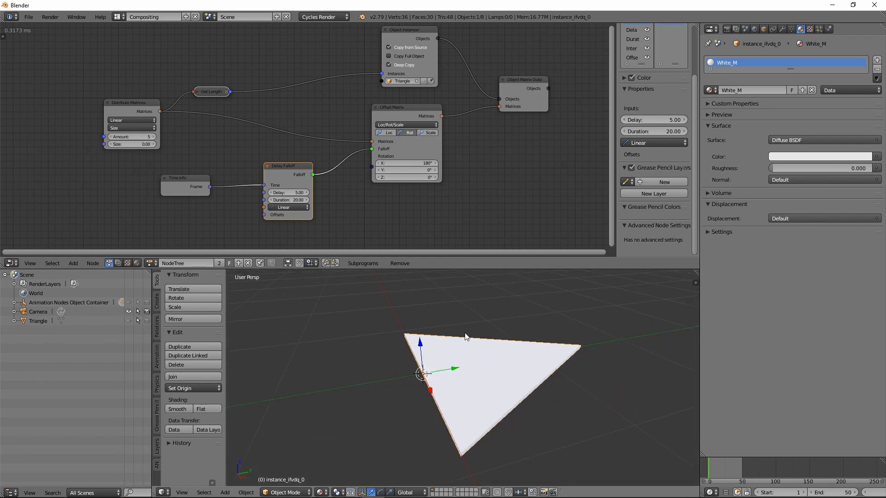
{"action": "left_click", "coordinate": [754, 30]}
{"action": "left_click", "coordinate": [796, 109]}
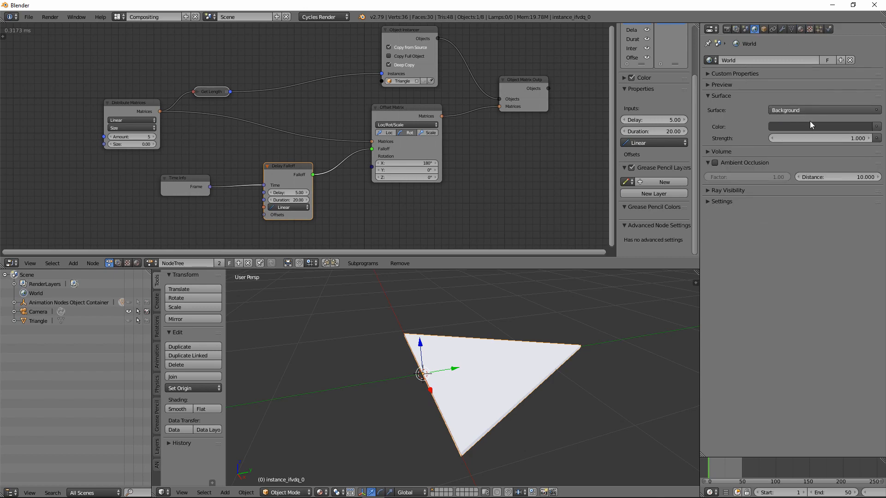
{"action": "left_click", "coordinate": [876, 126]}
{"action": "left_click", "coordinate": [719, 165]}
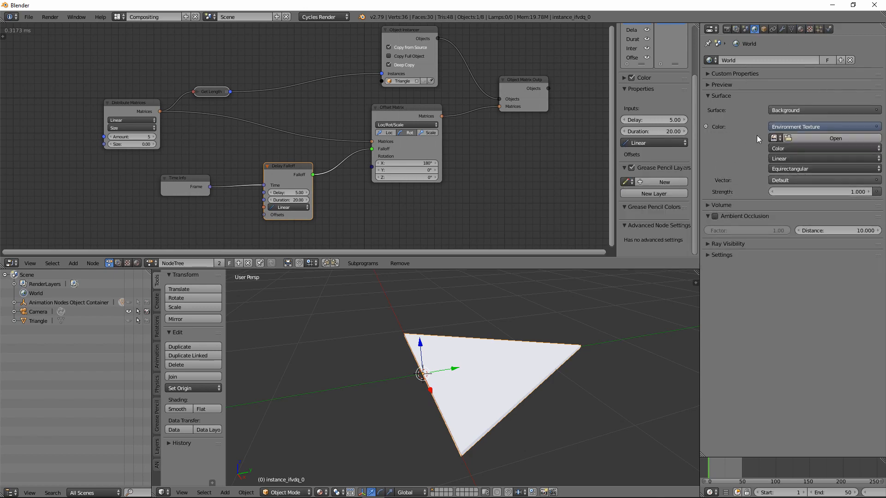
{"action": "left_click", "coordinate": [825, 134]}
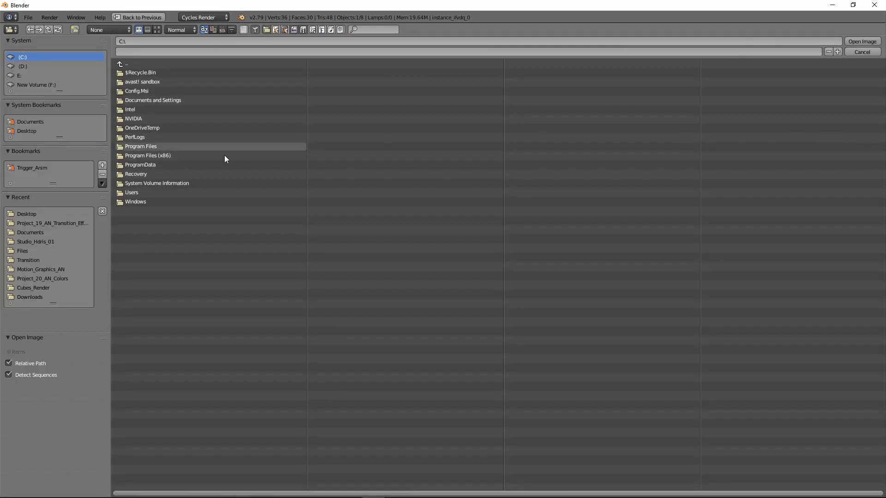
{"action": "left_click", "coordinate": [32, 240]}
{"action": "double_click", "coordinate": [139, 322]}
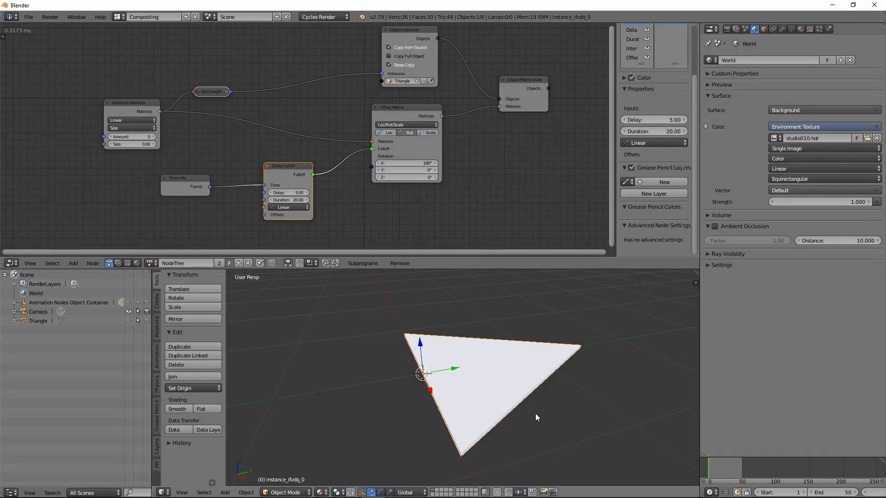
- Preview the HDR-lit triangles in Rendered shading, scrub to frame 16, leave the preview and return to frame 0
{"action": "key", "text": "shift+z"}
{"action": "scroll", "coordinate": [493, 398], "scroll_direction": "up", "scroll_amount": 2}
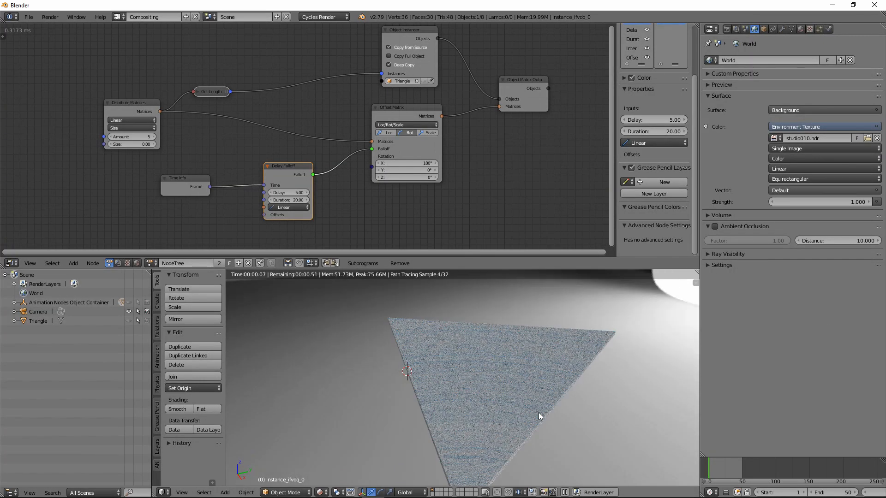
{"action": "left_click", "coordinate": [715, 470]}
{"action": "mouse_move", "coordinate": [715, 470]}
{"action": "left_mouse_down"}
{"action": "mouse_move", "coordinate": [738, 478]}
{"action": "mouse_move", "coordinate": [719, 467]}
{"action": "left_mouse_up"}
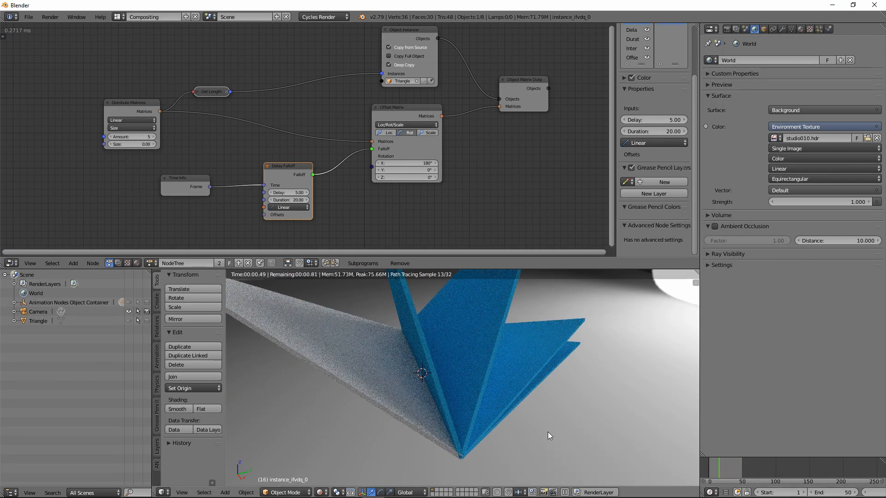
{"action": "key", "text": "shift+z"}
{"action": "key", "text": "Left"}
{"action": "key", "text": "Left"}
{"action": "key", "text": "Left"}
{"action": "key", "text": "Left"}
{"action": "key", "text": "Left"}
{"action": "key", "text": "Left"}
{"action": "key", "text": "Left"}
{"action": "key", "text": "Left"}
{"action": "key", "text": "Left"}
{"action": "key", "text": "Left"}
{"action": "key", "text": "Left"}
{"action": "key", "text": "Left"}
{"action": "key", "text": "Left"}
{"action": "key", "text": "Left"}
{"action": "key", "text": "Left"}
{"action": "key", "text": "Left"}
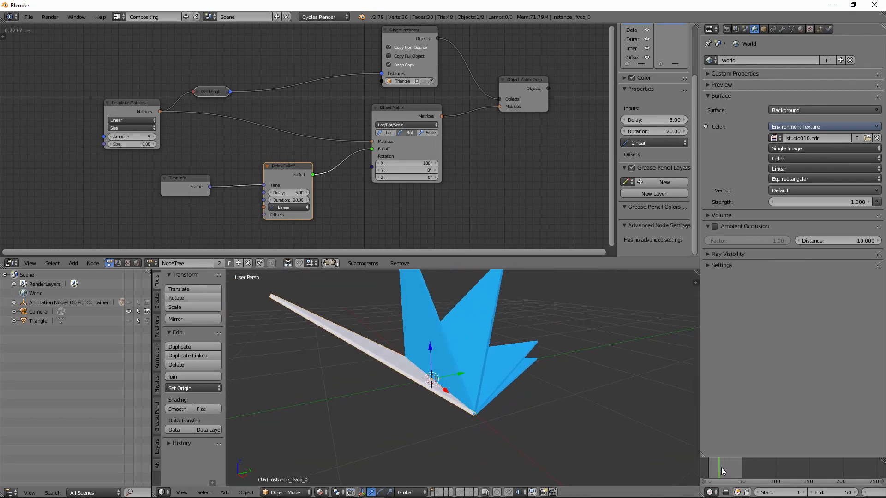
- Show the stacked triangles nearly edge-on in wireframe and hide the node editor's properties sidebar
{"action": "mouse_move", "coordinate": [545, 452]}
{"action": "middle_mouse_down"}
{"action": "mouse_move", "coordinate": [450, 431]}
{"action": "mouse_move", "coordinate": [472, 404]}
{"action": "mouse_move", "coordinate": [477, 416]}
{"action": "mouse_move", "coordinate": [470, 409]}
{"action": "mouse_move", "coordinate": [461, 417]}
{"action": "middle_mouse_up"}
{"action": "key", "text": "z"}
{"action": "middle_click_drag", "start_coordinate": [348, 191], "coordinate": [342, 171]}
{"action": "scroll", "coordinate": [476, 157], "scroll_direction": "down", "scroll_amount": 2}
{"action": "middle_click_drag", "start_coordinate": [479, 153], "coordinate": [470, 170]}
{"action": "key", "text": "n"}
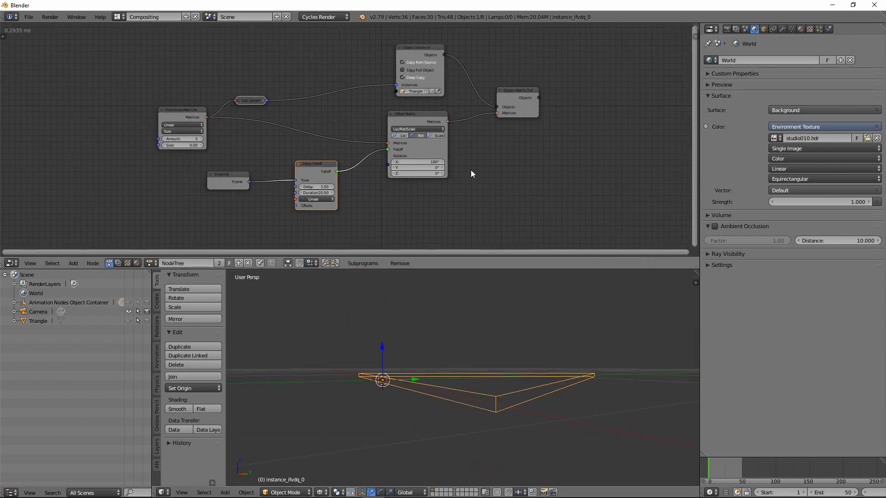
- Enlarge the node editor and spread the nodes apart, leaving free space after Distribute Matrices
{"action": "scroll", "coordinate": [471, 169], "scroll_direction": "up", "scroll_amount": 2}
{"action": "left_click_drag", "start_coordinate": [420, 269], "coordinate": [421, 338]}
{"action": "left_click_drag", "start_coordinate": [537, 123], "coordinate": [562, 126]}
{"action": "left_click_drag", "start_coordinate": [155, 145], "coordinate": [59, 145]}
{"action": "left_click_drag", "start_coordinate": [238, 129], "coordinate": [338, 114]}
{"action": "left_click_drag", "start_coordinate": [421, 148], "coordinate": [439, 149]}
{"action": "left_click_drag", "start_coordinate": [308, 205], "coordinate": [360, 198]}
{"action": "left_click_drag", "start_coordinate": [218, 223], "coordinate": [316, 217]}
{"action": "middle_click_drag", "start_coordinate": [197, 226], "coordinate": [246, 222]}
- Insert a second Offset Matrix node between Distribute Matrices and the rotation Offset Matrix, and enable its Loc option
{"action": "left_click", "coordinate": [77, 333]}
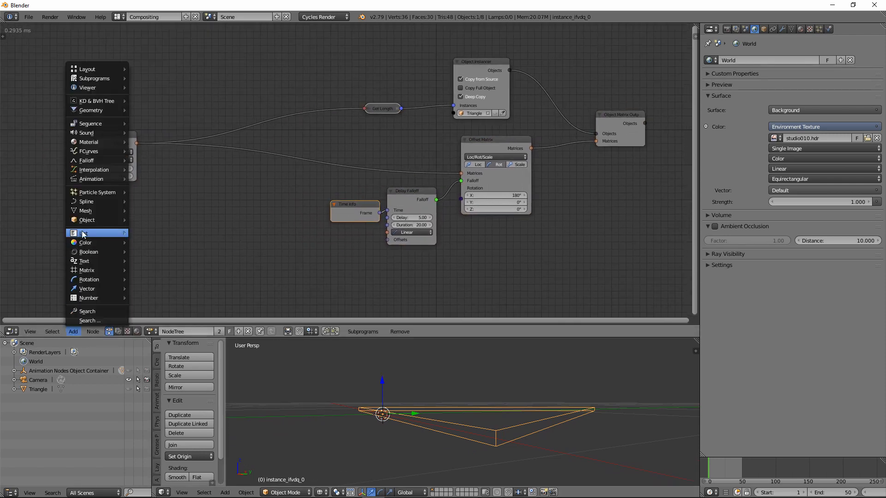
{"action": "mouse_move", "coordinate": [89, 222]}
{"action": "mouse_move", "coordinate": [87, 270]}
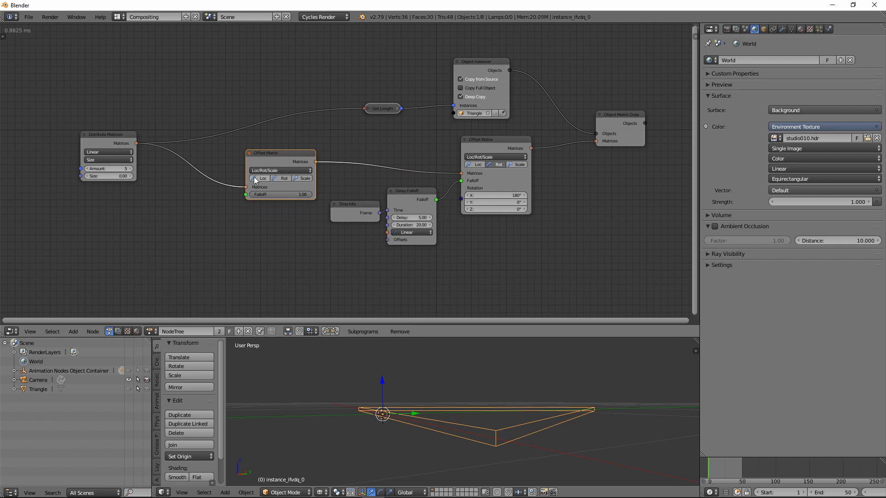
{"action": "left_click", "coordinate": [256, 180]}
- Set the new Offset Matrix node's Z translation to 0.01
{"action": "scroll", "coordinate": [265, 204], "scroll_direction": "up", "scroll_amount": 2}
{"action": "middle_click_drag", "start_coordinate": [169, 231], "coordinate": [271, 204]}
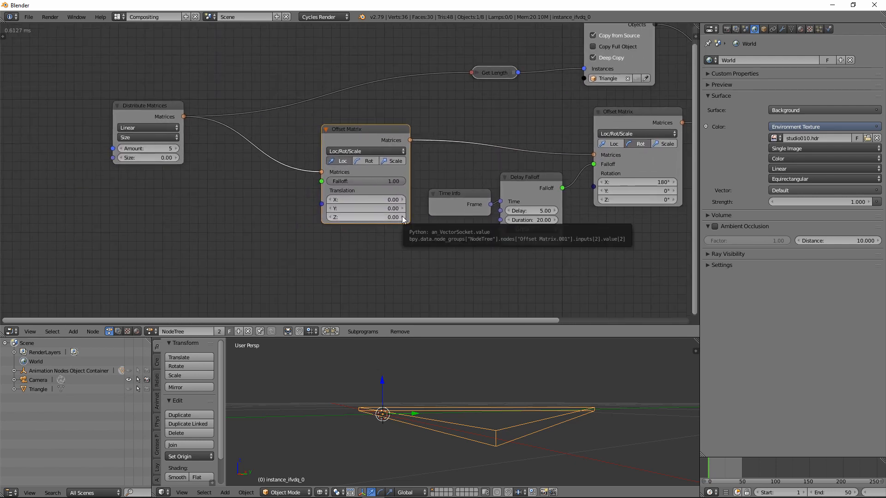
{"action": "left_click_drag", "start_coordinate": [400, 217], "coordinate": [403, 217]}
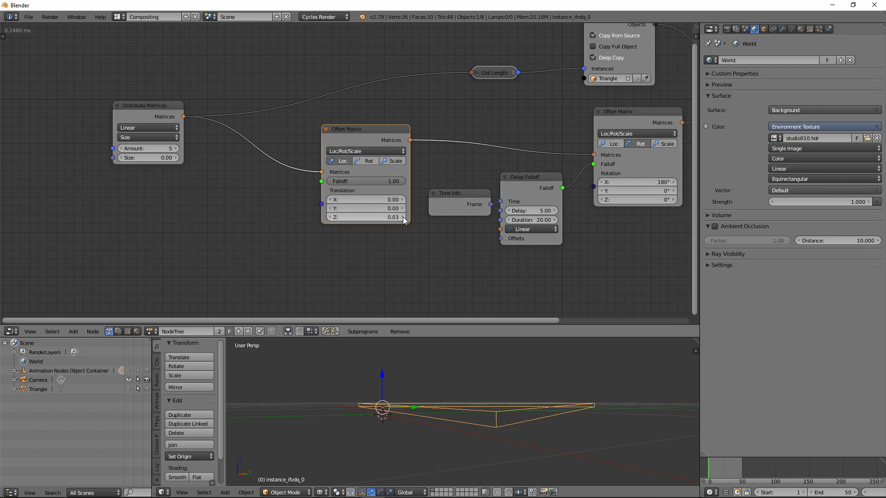
{"action": "left_click", "coordinate": [390, 219]}
{"action": "type", "text": "0.01"}
{"action": "key", "text": "Return"}
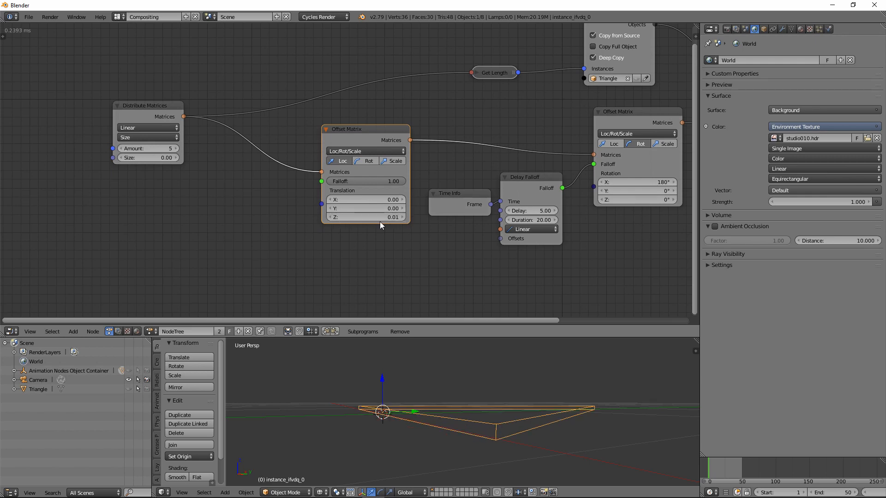
- Add a Fade Falloff node and connect its output to the Falloff input of the location Offset Matrix
{"action": "left_click_drag", "start_coordinate": [394, 180], "coordinate": [441, 190]}
{"action": "left_click", "coordinate": [72, 332]}
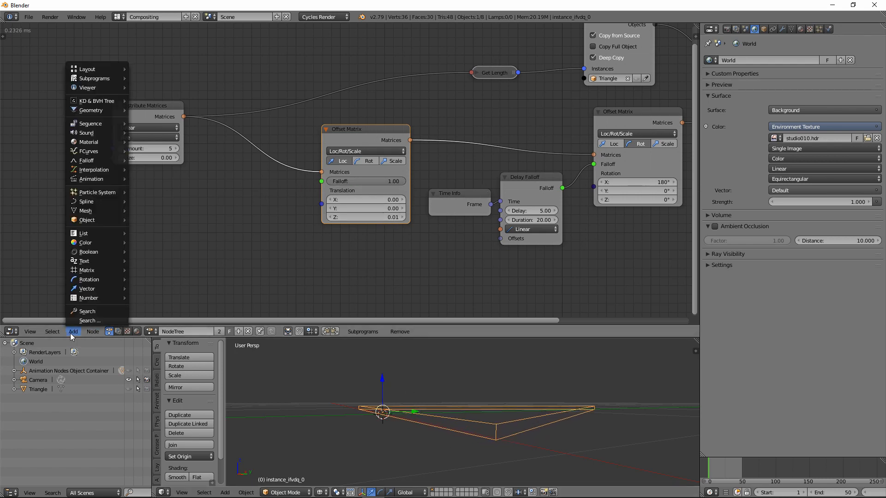
{"action": "mouse_move", "coordinate": [92, 161]}
{"action": "left_click", "coordinate": [149, 160]}
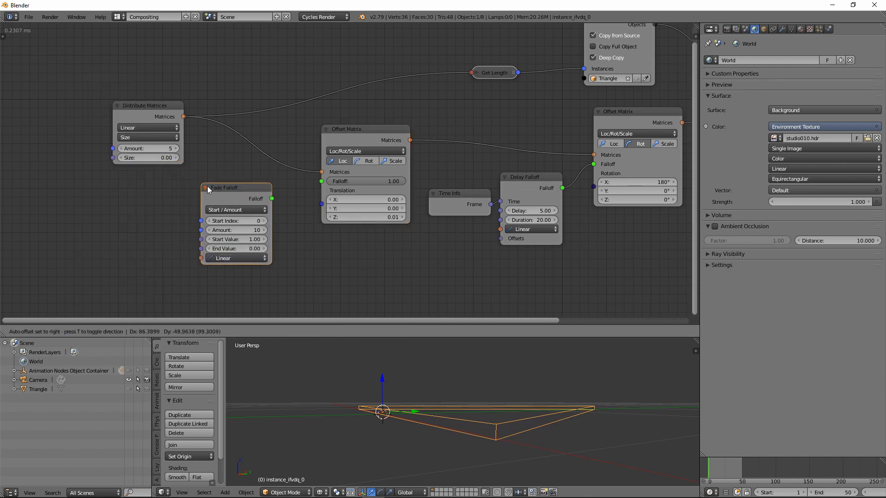
{"action": "left_click", "coordinate": [206, 186]}
{"action": "left_click_drag", "start_coordinate": [269, 196], "coordinate": [320, 184]}
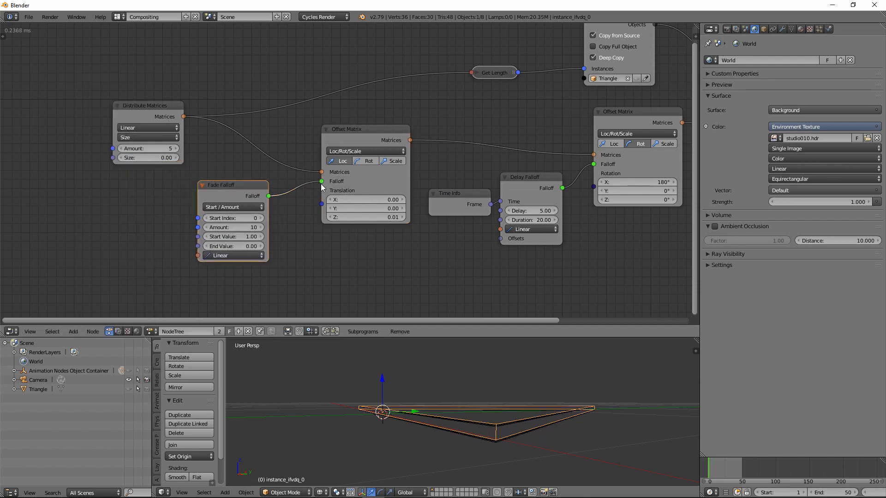
- Deselect the instances and rearrange the Distribute Matrices, Fade Falloff and Get Length nodes to make room before the falloff
{"action": "mouse_move", "coordinate": [493, 439]}
{"action": "middle_mouse_down"}
{"action": "mouse_move", "coordinate": [434, 418]}
{"action": "mouse_move", "coordinate": [497, 439]}
{"action": "mouse_move", "coordinate": [489, 427]}
{"action": "middle_mouse_up"}
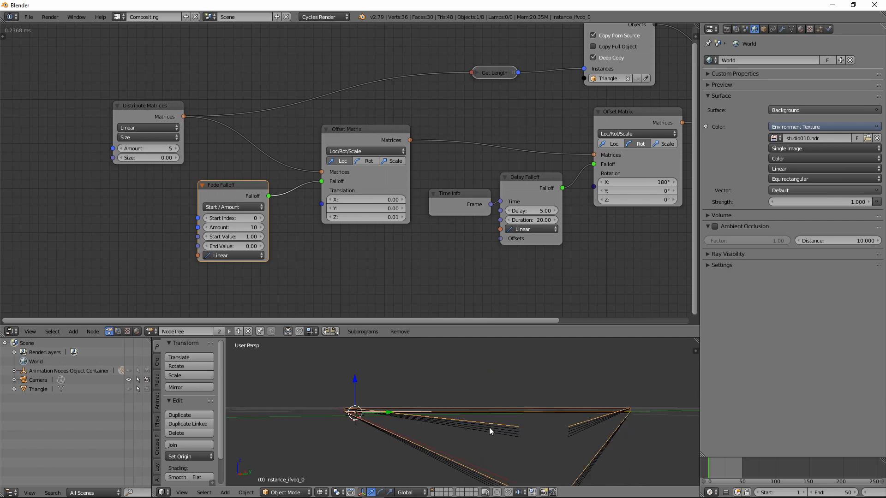
{"action": "scroll", "coordinate": [489, 429], "scroll_direction": "down", "scroll_amount": 1}
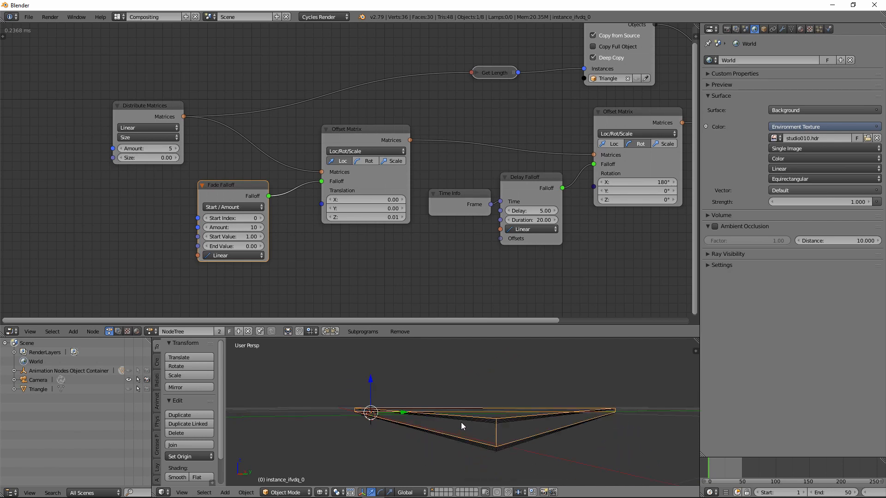
{"action": "key", "text": "a"}
{"action": "middle_click_drag", "start_coordinate": [499, 400], "coordinate": [494, 392]}
{"action": "left_click_drag", "start_coordinate": [147, 161], "coordinate": [91, 157]}
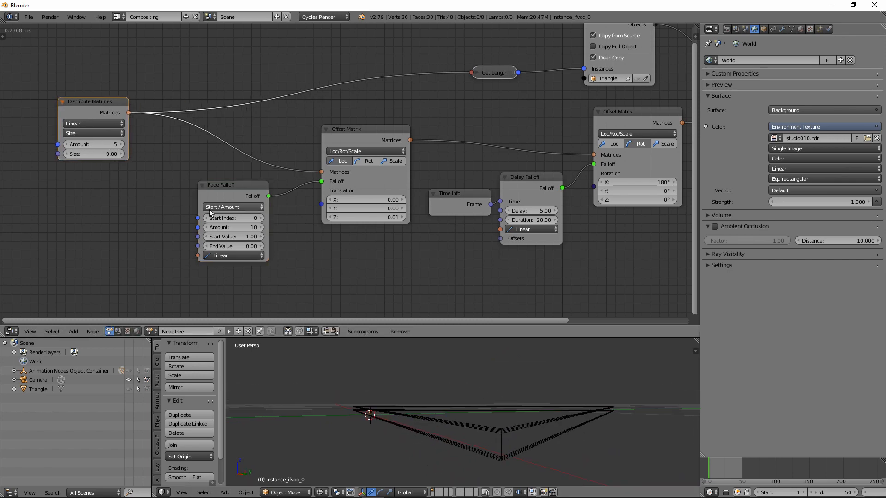
{"action": "left_click_drag", "start_coordinate": [230, 184], "coordinate": [245, 184]}
{"action": "left_click_drag", "start_coordinate": [495, 74], "coordinate": [203, 91]}
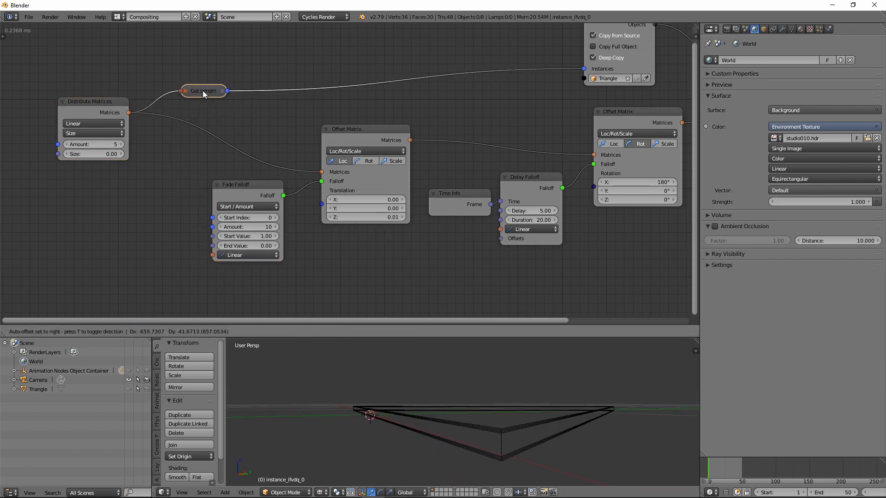
- Add a Subtract Math node computing the Get Length output minus 1 and feed its result into Fade Falloff's Amount
{"action": "left_click", "coordinate": [73, 331]}
{"action": "mouse_move", "coordinate": [97, 296]}
{"action": "left_click", "coordinate": [153, 404]}
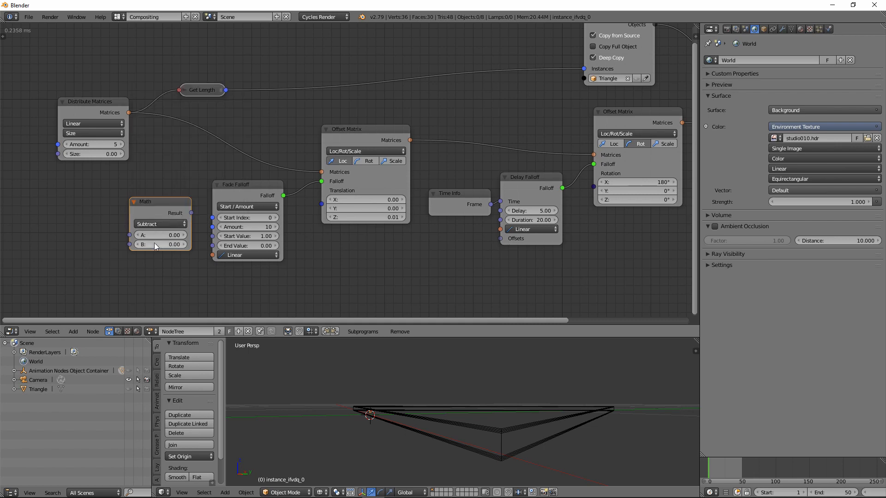
{"action": "left_click_drag", "start_coordinate": [226, 89], "coordinate": [131, 235]}
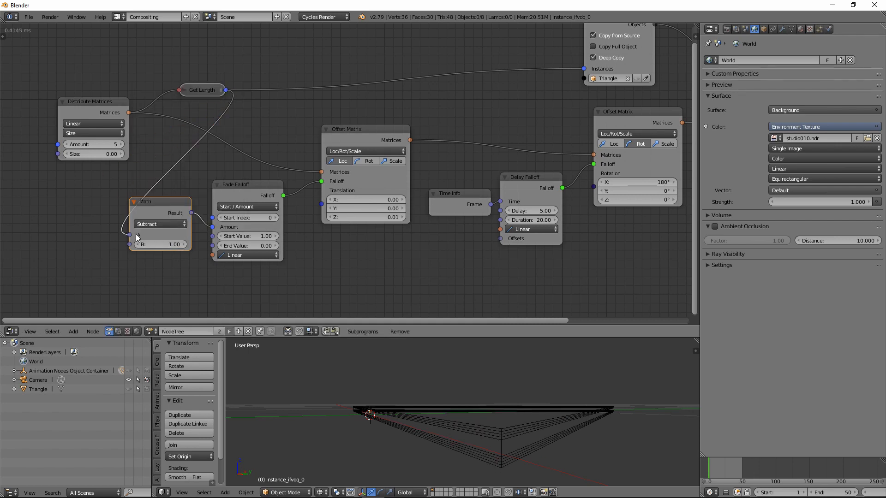
- Switch the viewport from wireframe to Material shading and scrub the timeline, ending at frame 0
{"action": "mouse_move", "coordinate": [578, 418]}
{"action": "middle_mouse_down"}
{"action": "mouse_move", "coordinate": [538, 422]}
{"action": "mouse_move", "coordinate": [506, 412]}
{"action": "mouse_move", "coordinate": [481, 434]}
{"action": "mouse_move", "coordinate": [479, 421]}
{"action": "middle_mouse_up"}
{"action": "key", "text": "z"}
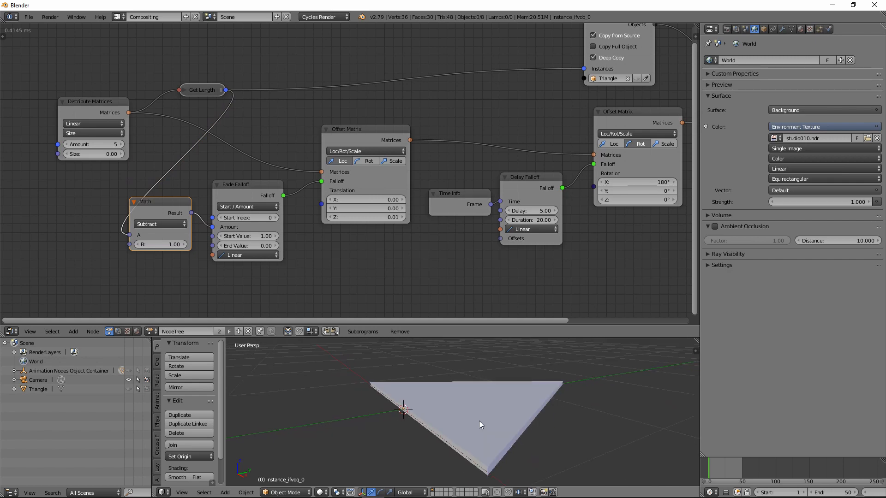
{"action": "left_click", "coordinate": [319, 492]}
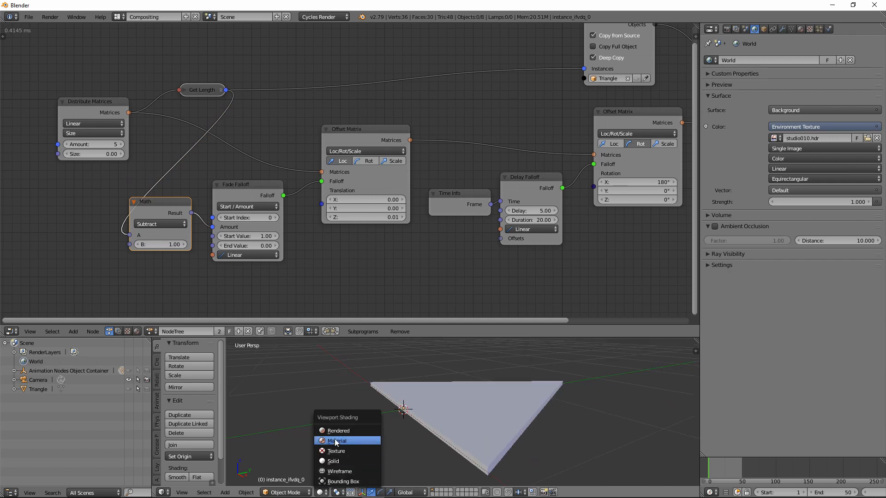
{"action": "left_click", "coordinate": [339, 436]}
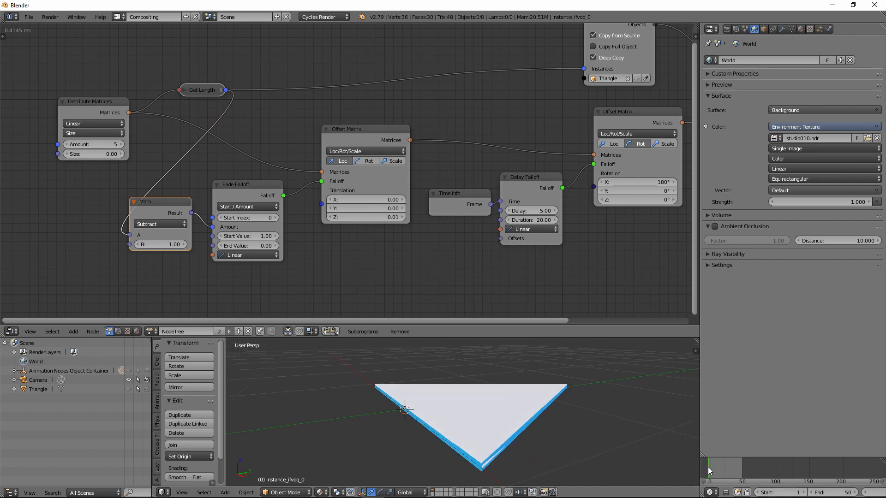
{"action": "mouse_move", "coordinate": [708, 467]}
{"action": "left_mouse_down"}
{"action": "mouse_move", "coordinate": [738, 470]}
{"action": "mouse_move", "coordinate": [705, 466]}
{"action": "left_mouse_up"}
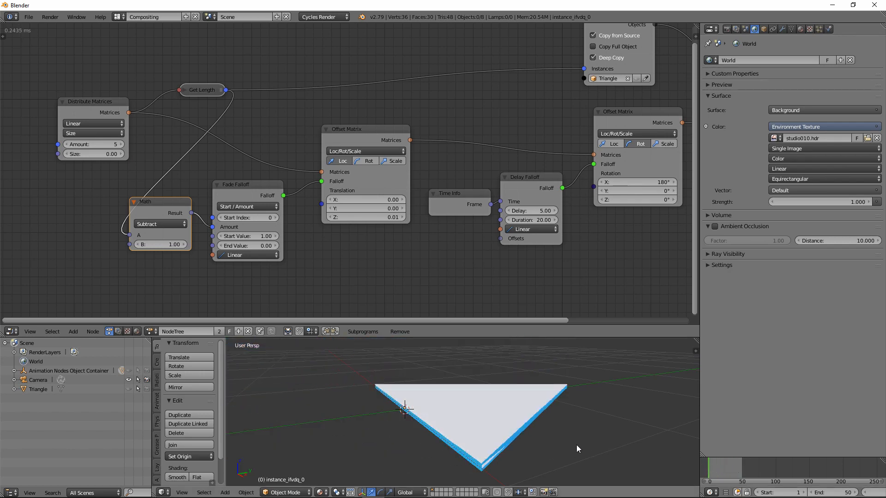
- Preview the offset triangle stack in Rendered shading, scrub the animation, and inspect the stack in a maximized viewport
{"action": "key", "text": "shift+z"}
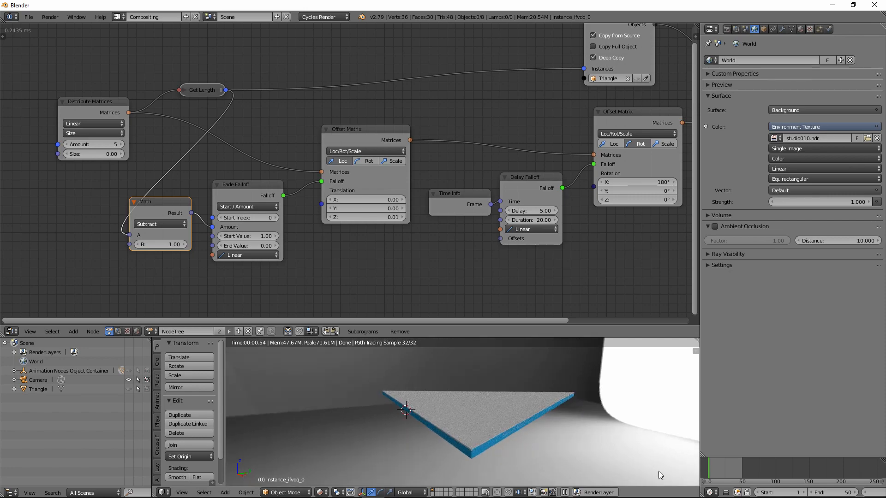
{"action": "mouse_move", "coordinate": [704, 473]}
{"action": "left_mouse_down"}
{"action": "mouse_move", "coordinate": [739, 480]}
{"action": "mouse_move", "coordinate": [686, 471]}
{"action": "left_mouse_up"}
{"action": "key", "text": "shift+z"}
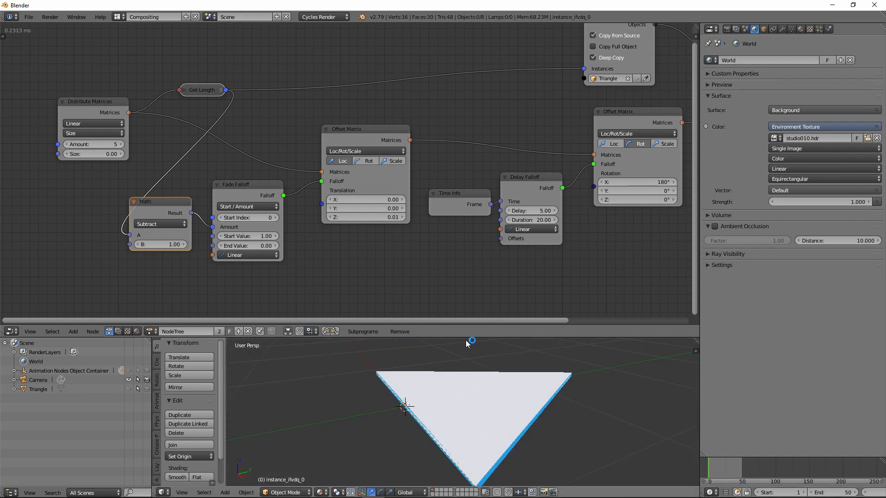
{"action": "key", "text": "shift+space"}
{"action": "middle_click_drag", "start_coordinate": [492, 378], "coordinate": [523, 334]}
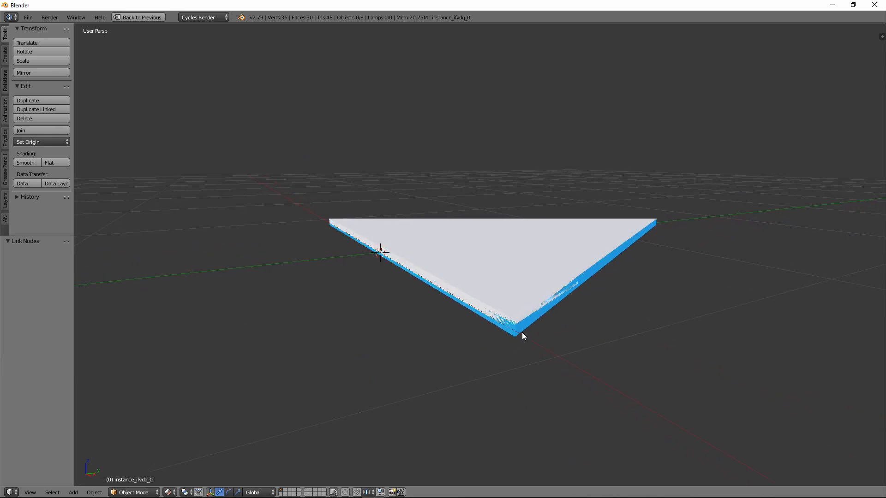
{"action": "key", "text": "shift+space"}
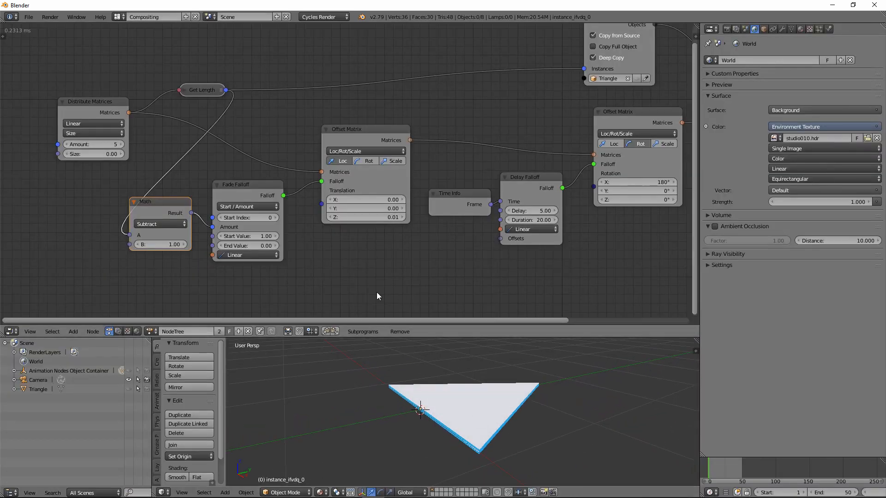
- Move the Distribute Matrices and Get Length nodes away from the Math node to tidy the links
{"action": "left_click_drag", "start_coordinate": [72, 101], "coordinate": [0, 100]}
{"action": "left_click_drag", "start_coordinate": [203, 83], "coordinate": [104, 126]}
{"action": "middle_click_drag", "start_coordinate": [271, 176], "coordinate": [351, 124]}
- View the triangle stack edge-on and scrub to frame 44 to check the layer order after the rotation
{"action": "scroll", "coordinate": [369, 209], "scroll_direction": "up", "scroll_amount": 3}
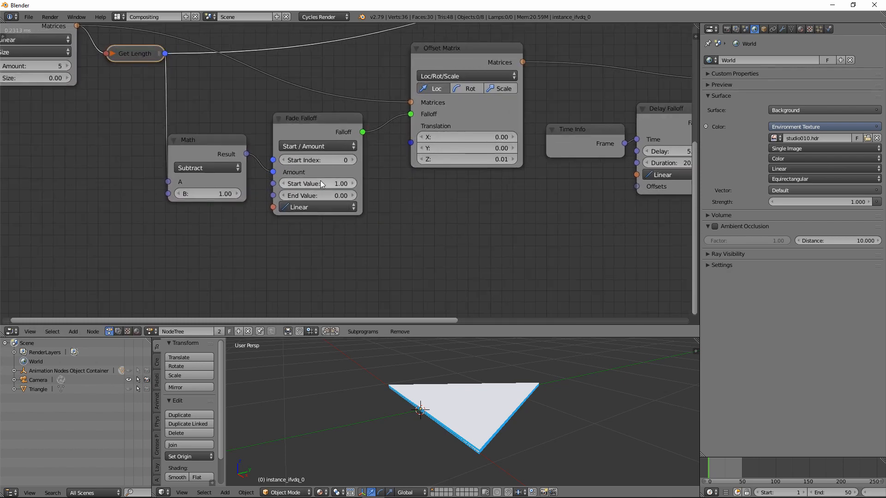
{"action": "middle_click_drag", "start_coordinate": [479, 385], "coordinate": [485, 426]}
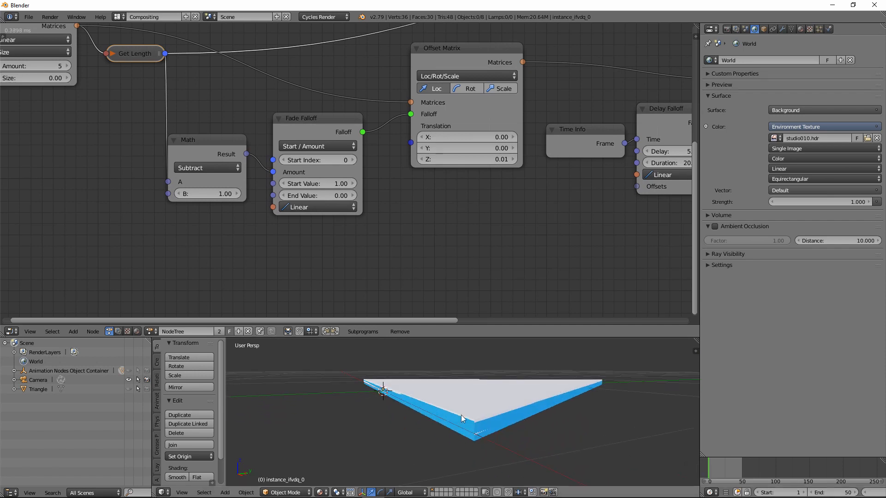
{"action": "left_click_drag", "start_coordinate": [716, 475], "coordinate": [739, 475]}
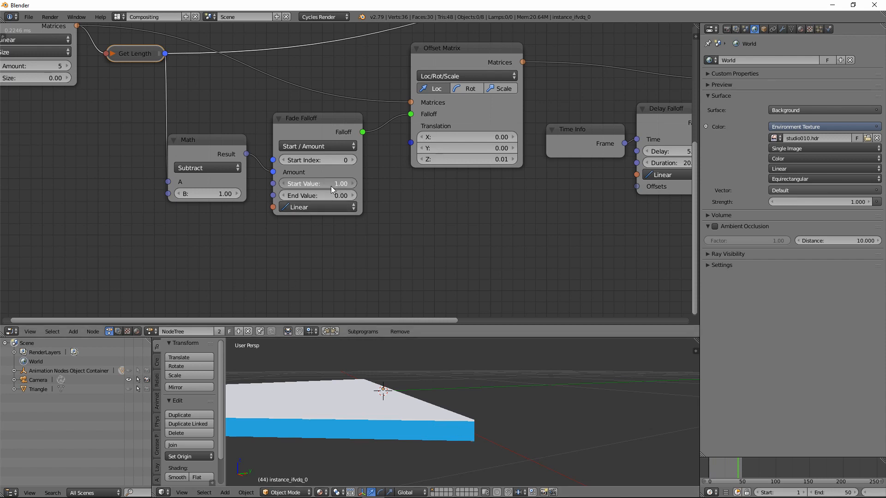
- Try lower Start Value settings on the Fade Falloff node, and return it to 1
{"action": "left_click_drag", "start_coordinate": [332, 186], "coordinate": [331, 188]}
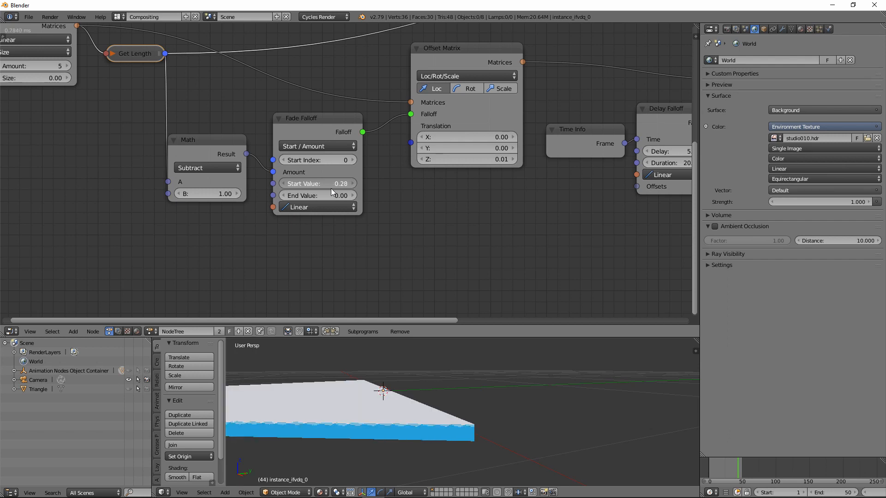
{"action": "left_click", "coordinate": [329, 186]}
{"action": "type", "text": "1"}
{"action": "key", "text": "Return"}
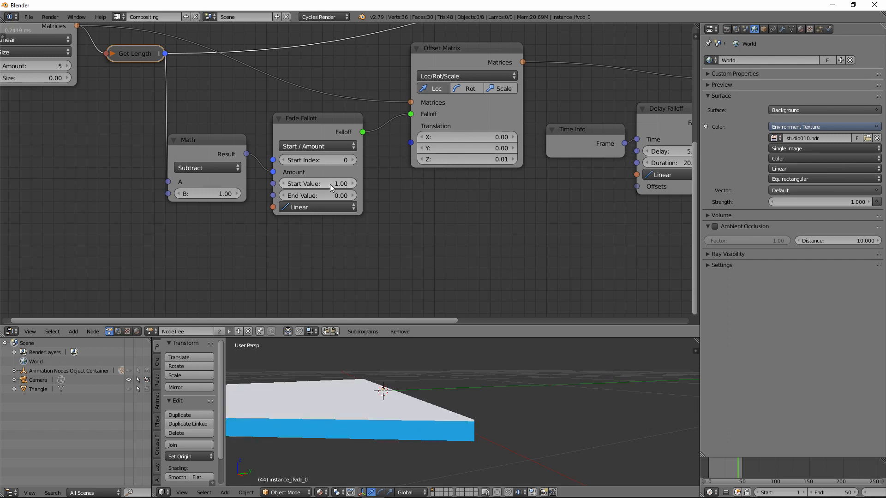
- Add an Animate Float node below the Math node and shift the Math node up to make room
{"action": "left_click", "coordinate": [73, 331]}
{"action": "mouse_move", "coordinate": [86, 248]}
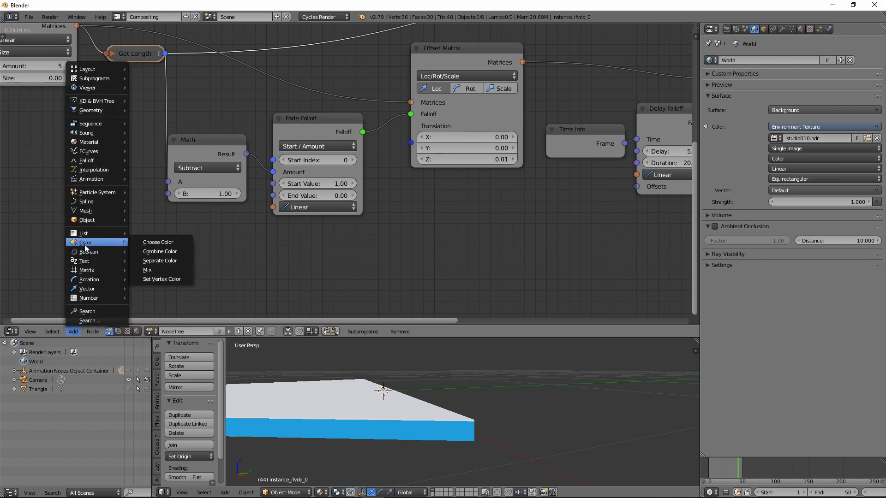
{"action": "mouse_move", "coordinate": [92, 178]}
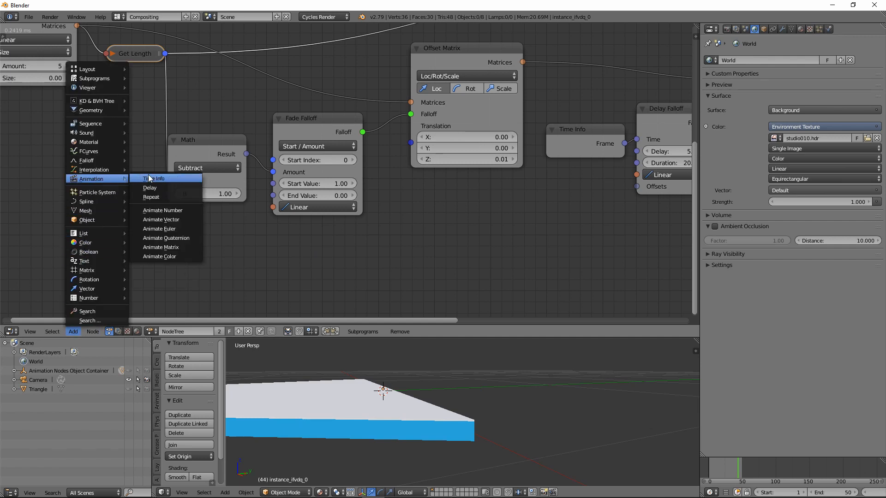
{"action": "left_click", "coordinate": [187, 210]}
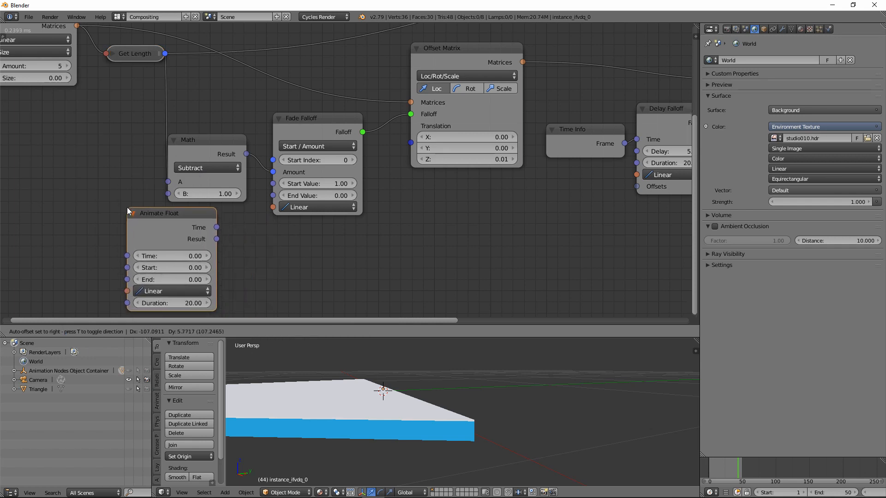
{"action": "left_click", "coordinate": [127, 206]}
{"action": "left_click_drag", "start_coordinate": [201, 139], "coordinate": [191, 103]}
{"action": "middle_click_drag", "start_coordinate": [193, 264], "coordinate": [202, 242]}
- Set the Animate Float node's Start to 0.1 and End to -0.1
{"action": "left_click", "coordinate": [184, 245]}
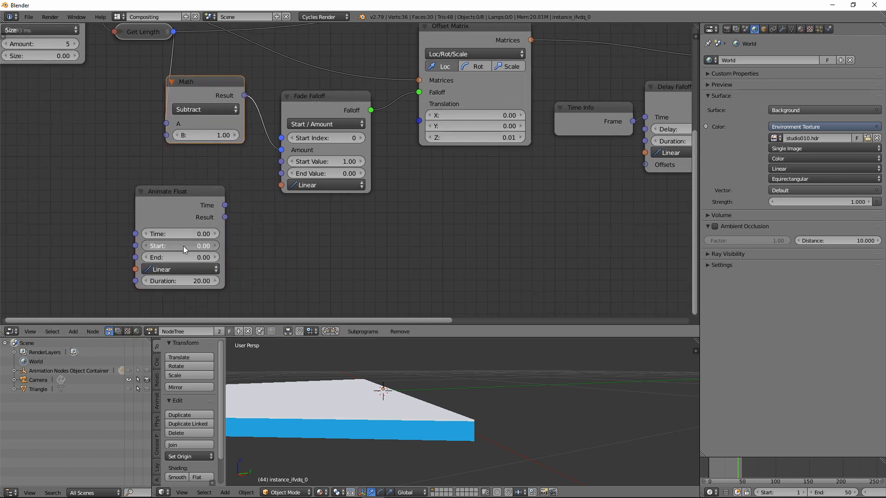
{"action": "type", "text": "0.1"}
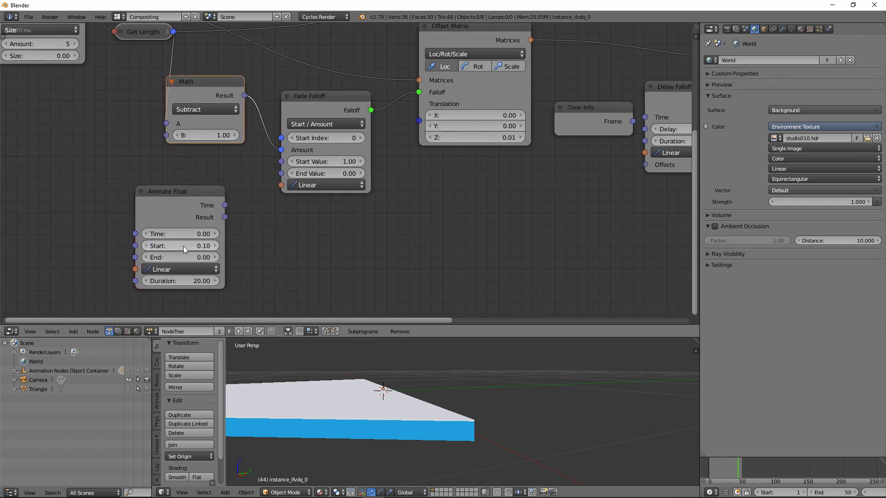
{"action": "left_click", "coordinate": [174, 256]}
{"action": "key", "text": "BackSpace"}
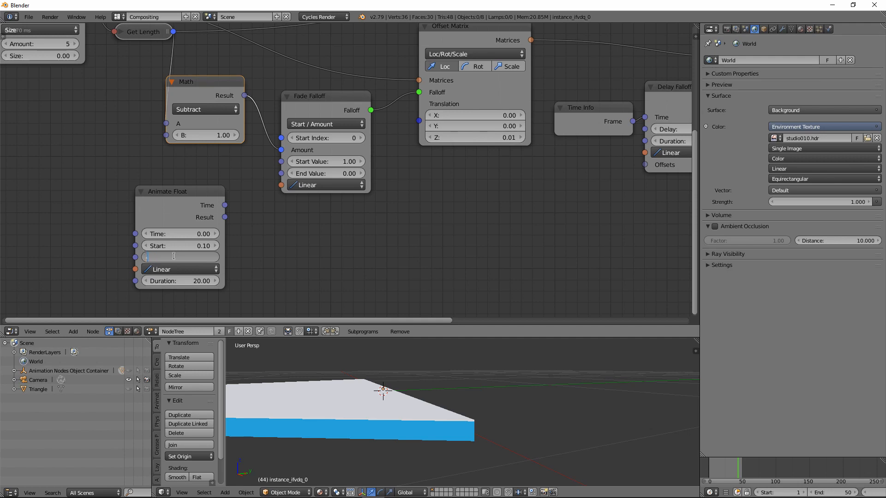
{"action": "key", "text": "Return"}
{"action": "scroll", "coordinate": [80, 198], "scroll_direction": "down", "scroll_amount": 4}
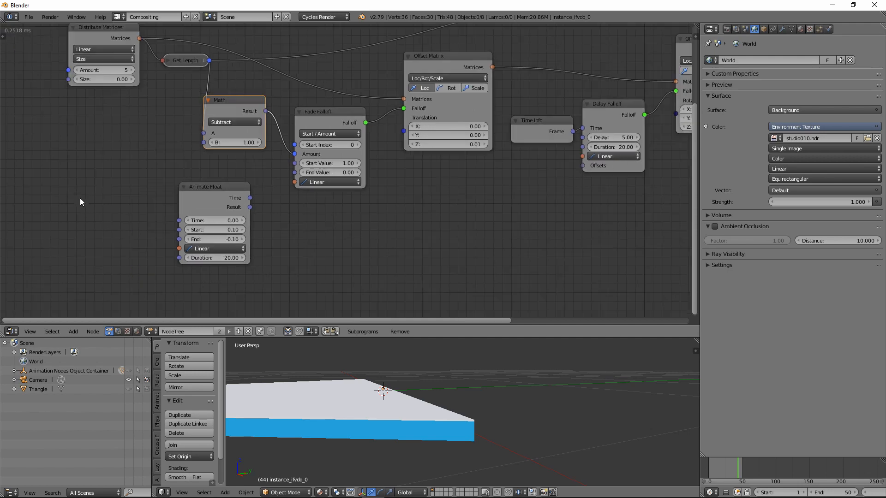
- Place Time Info ahead of Animate Float, linking Frame to Time and the animated Result to the Fade Falloff's Start Value
{"action": "middle_click_drag", "start_coordinate": [58, 179], "coordinate": [96, 164]}
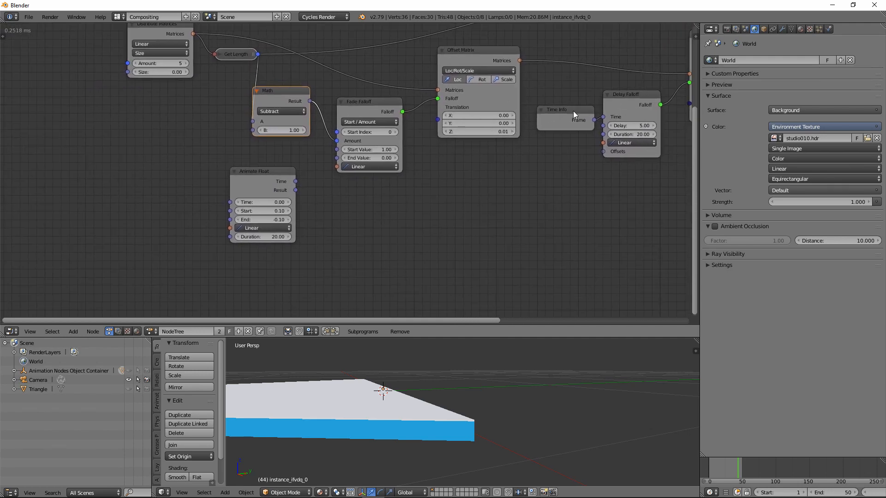
{"action": "left_click_drag", "start_coordinate": [573, 111], "coordinate": [29, 198]}
{"action": "middle_click_drag", "start_coordinate": [51, 206], "coordinate": [84, 212]}
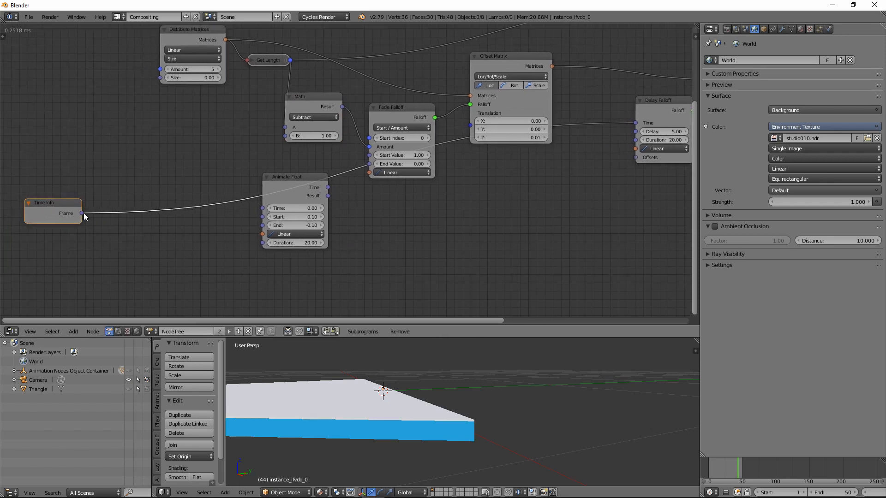
{"action": "left_click_drag", "start_coordinate": [84, 213], "coordinate": [263, 208]}
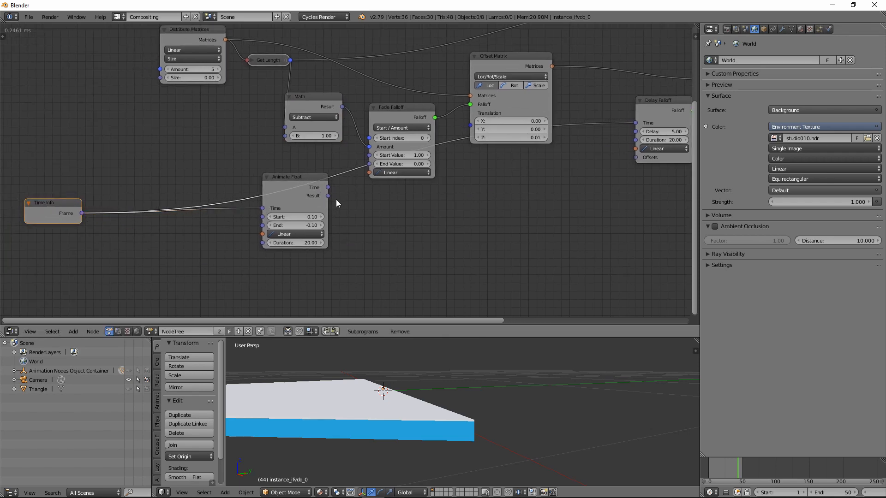
{"action": "left_click_drag", "start_coordinate": [331, 196], "coordinate": [369, 155]}
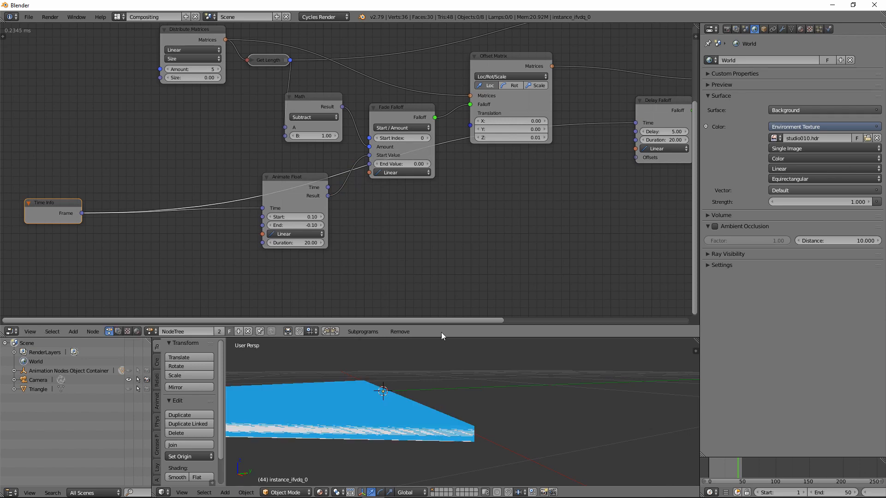
- Scrub the timeline and inspect the animated triangle stack in Rendered shading from several angles
{"action": "left_click_drag", "start_coordinate": [738, 468], "coordinate": [702, 467]}
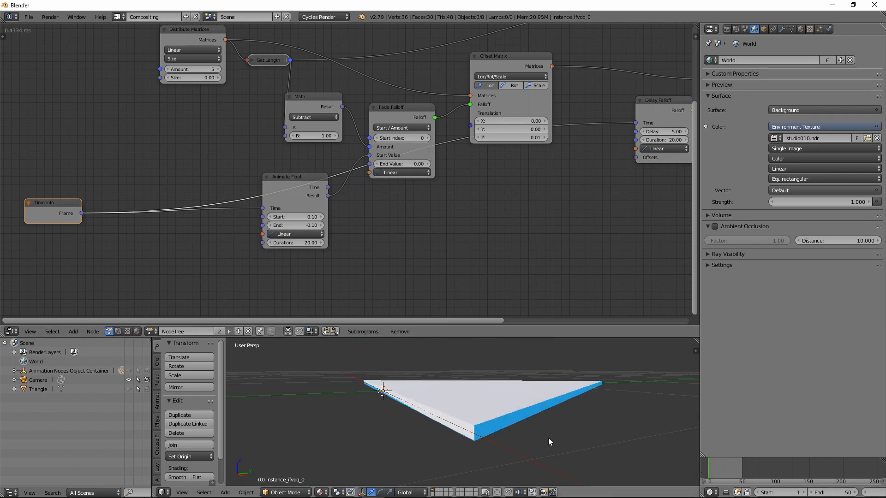
{"action": "key", "text": "shift+z"}
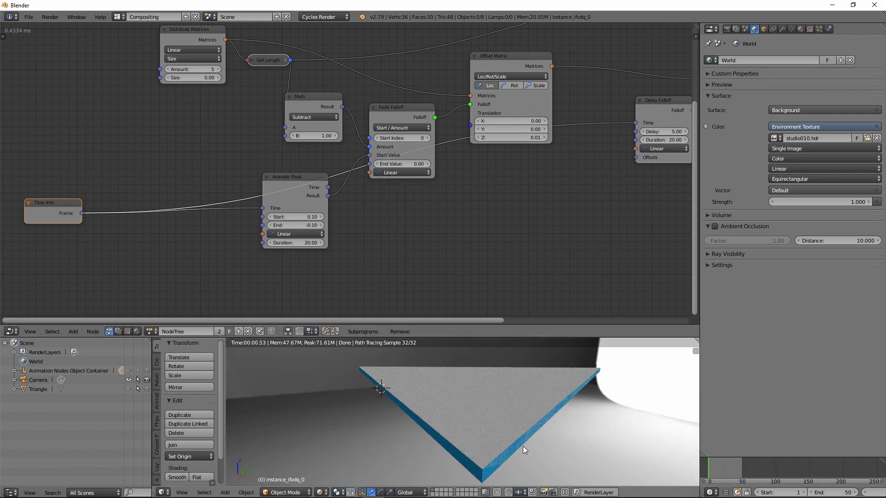
{"action": "middle_click_drag", "start_coordinate": [519, 434], "coordinate": [538, 410]}
{"action": "left_click_drag", "start_coordinate": [710, 472], "coordinate": [740, 482]}
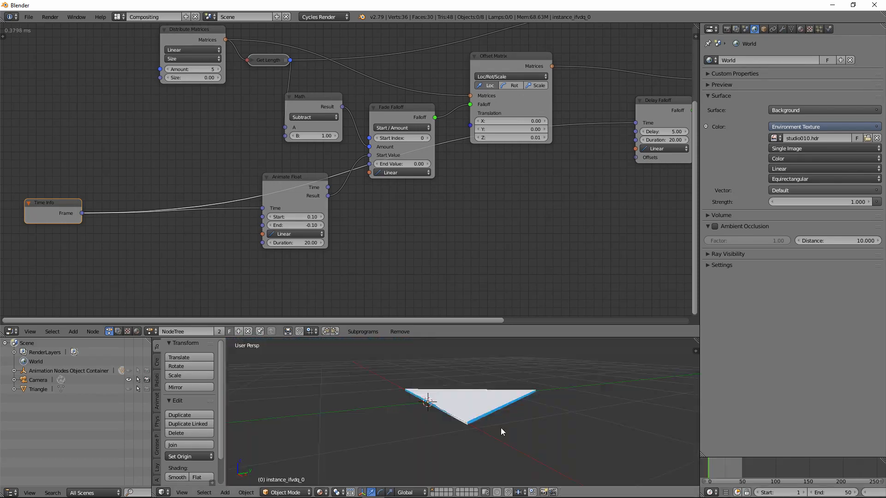
{"action": "middle_click_drag", "start_coordinate": [501, 428], "coordinate": [503, 428]}
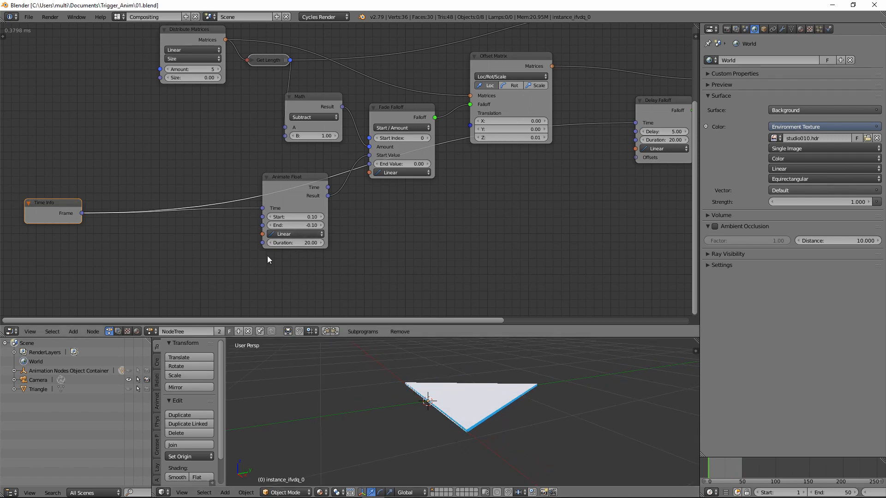
- Create a Float Input node for Animate Float's Duration, place it under Time Info, and link it to the Delay Falloff's Duration as well
{"action": "left_click_drag", "start_coordinate": [263, 242], "coordinate": [204, 190]}
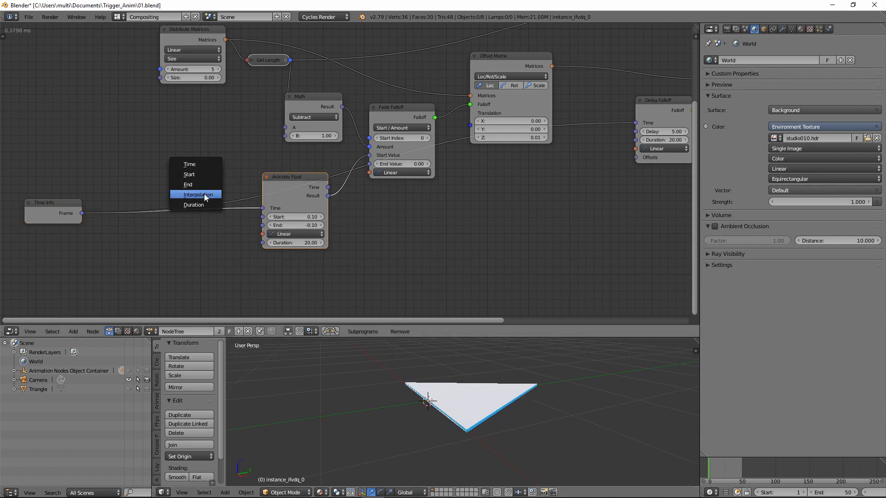
{"action": "left_click", "coordinate": [203, 195]}
{"action": "left_click", "coordinate": [20, 229]}
{"action": "left_click_drag", "start_coordinate": [81, 247], "coordinate": [636, 140]}
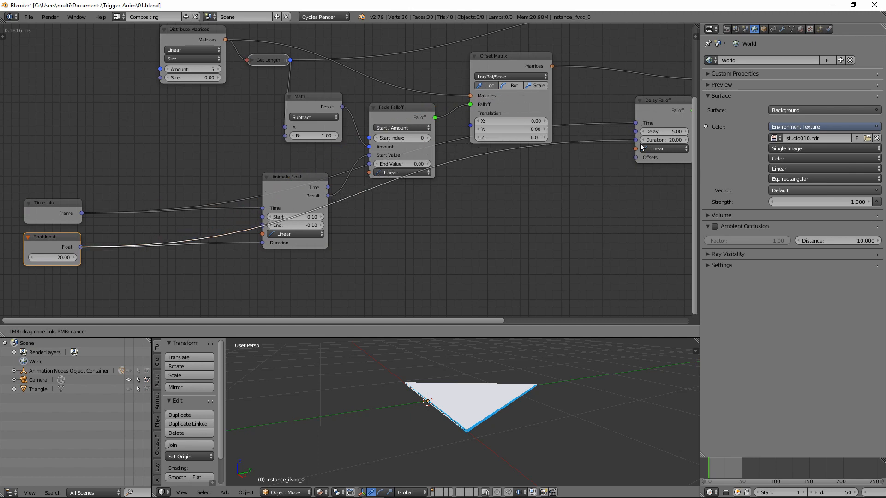
- Create an Object Input node for the Object Instancer's Source and place it beneath the Float Input node
{"action": "middle_click_drag", "start_coordinate": [490, 237], "coordinate": [465, 207]}
{"action": "key", "text": "Home"}
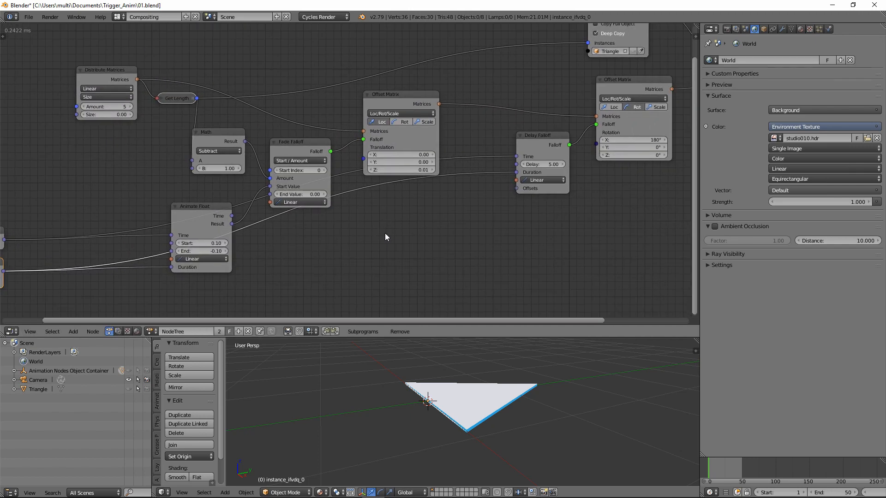
{"action": "left_click", "coordinate": [540, 50]}
{"action": "key", "text": "w"}
{"action": "left_click", "coordinate": [454, 74]}
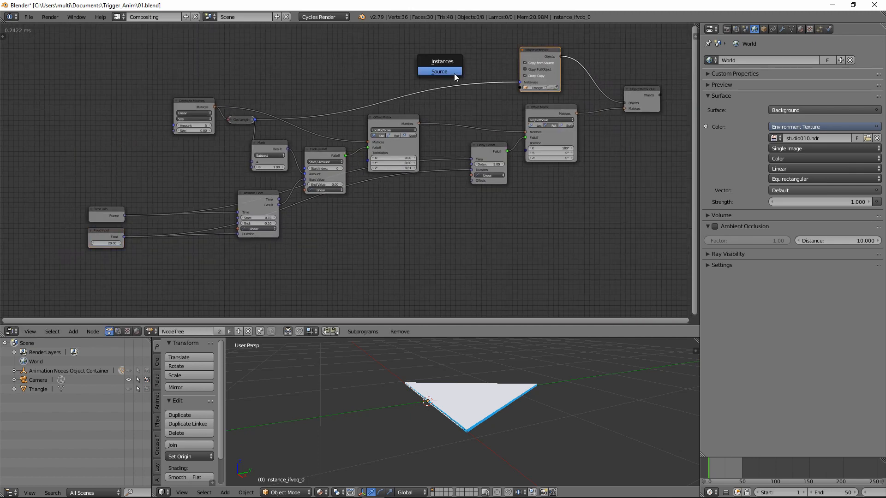
{"action": "left_click", "coordinate": [441, 72]}
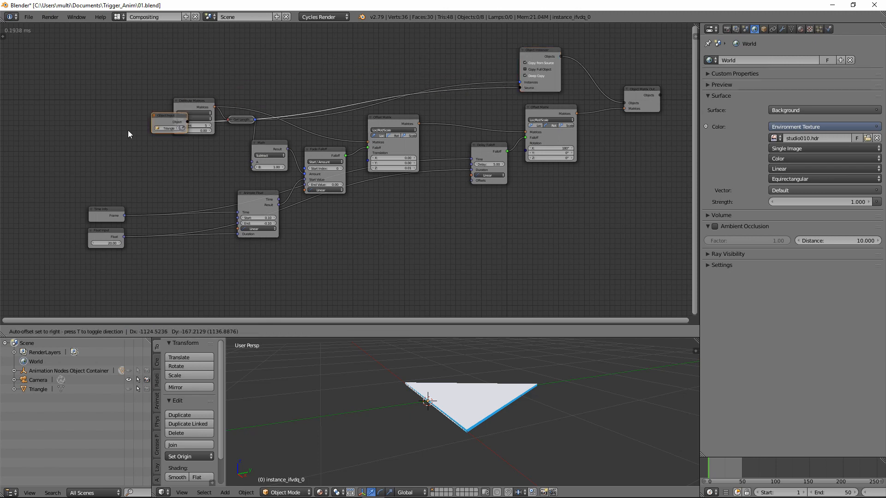
{"action": "left_click", "coordinate": [88, 255]}
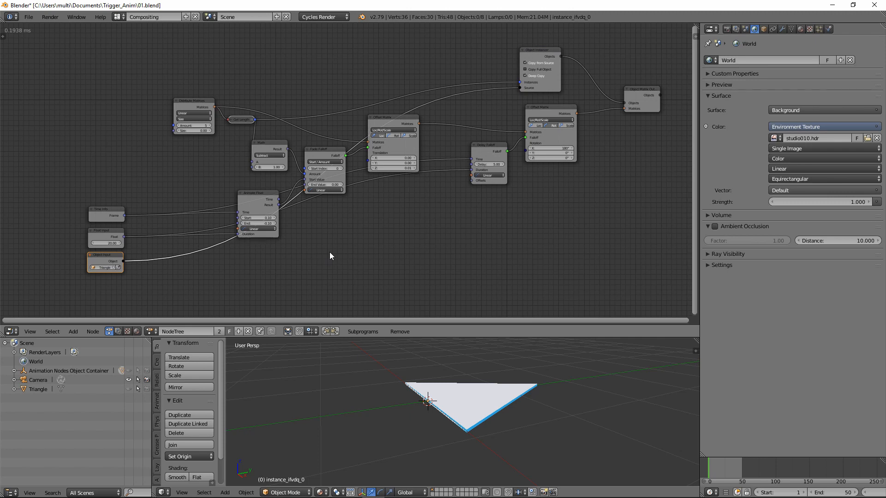
- Add a Frame layout node in the empty space above the Distribute Matrices node
{"action": "middle_click_drag", "start_coordinate": [327, 248], "coordinate": [324, 236]}
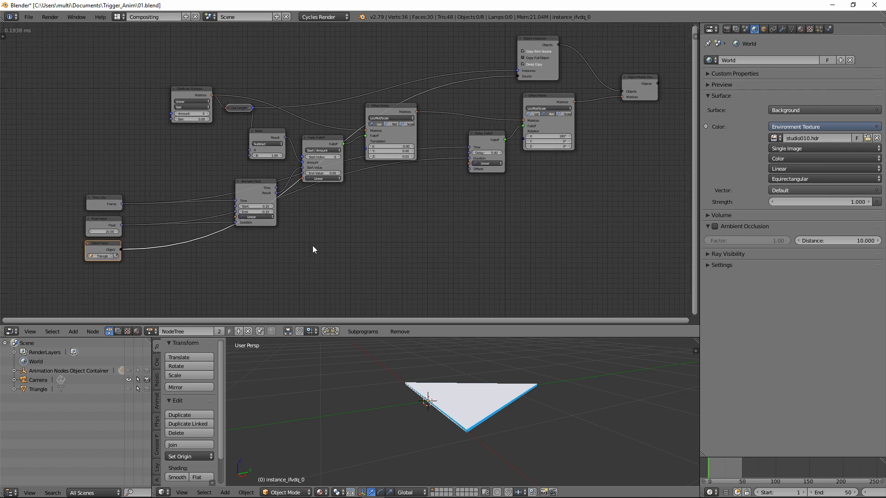
{"action": "key", "text": "shift+a"}
{"action": "mouse_move", "coordinate": [106, 68]}
{"action": "left_click", "coordinate": [185, 67]}
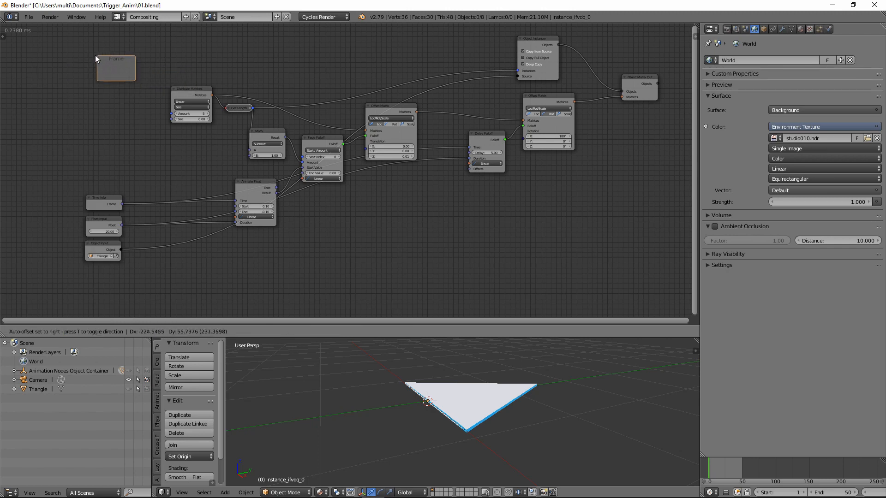
{"action": "left_click", "coordinate": [87, 53]}
- Put all nodes except Time Info, Float Input and Object Input into the frame, and move the frame clear of those inputs
{"action": "left_click", "coordinate": [188, 88]}
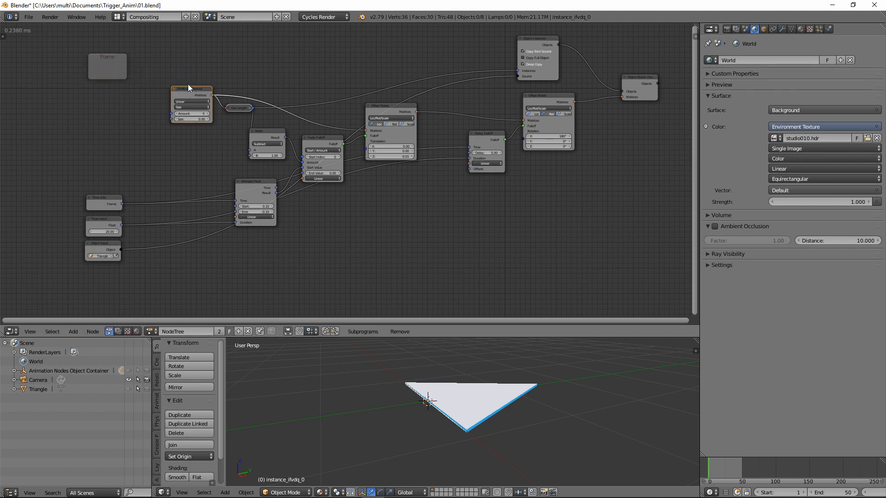
{"action": "left_click", "coordinate": [183, 57]}
{"action": "key", "text": "b"}
{"action": "left_click_drag", "start_coordinate": [177, 35], "coordinate": [585, 259]}
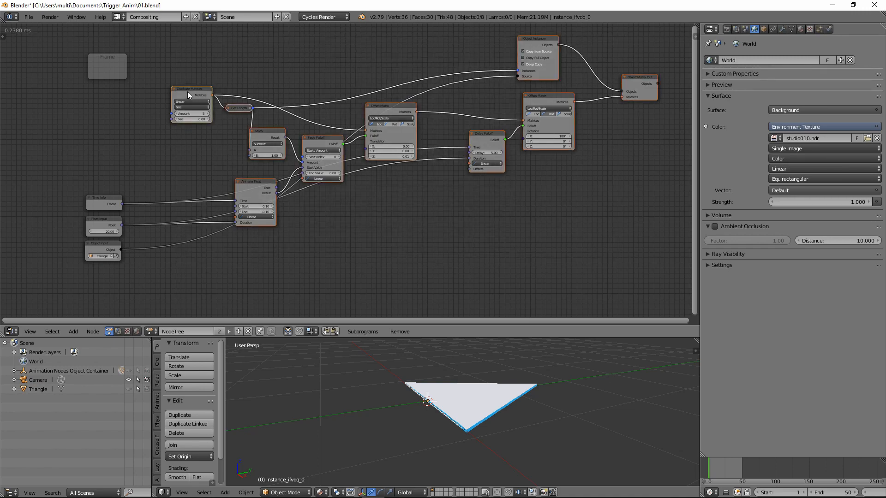
{"action": "left_click_drag", "start_coordinate": [187, 91], "coordinate": [119, 64]}
{"action": "scroll", "coordinate": [338, 204], "scroll_direction": "down", "scroll_amount": 2}
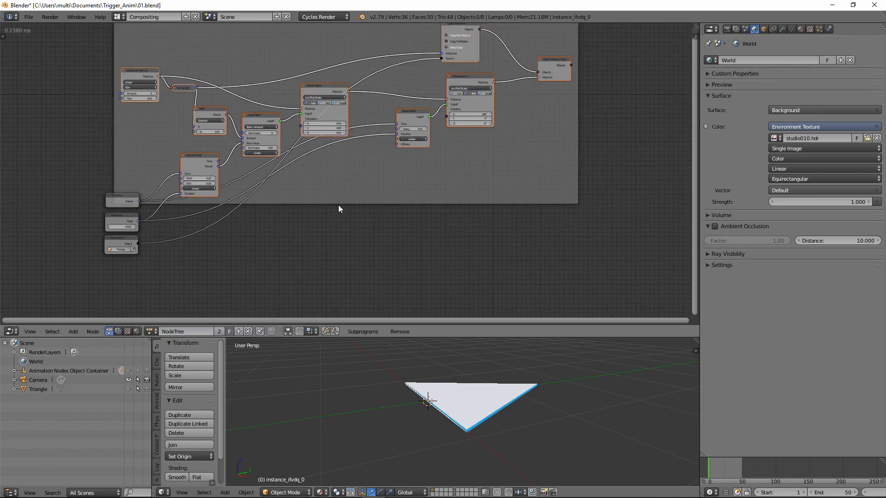
{"action": "middle_click_drag", "start_coordinate": [321, 238], "coordinate": [307, 276]}
{"action": "left_click_drag", "start_coordinate": [331, 69], "coordinate": [430, 82]}
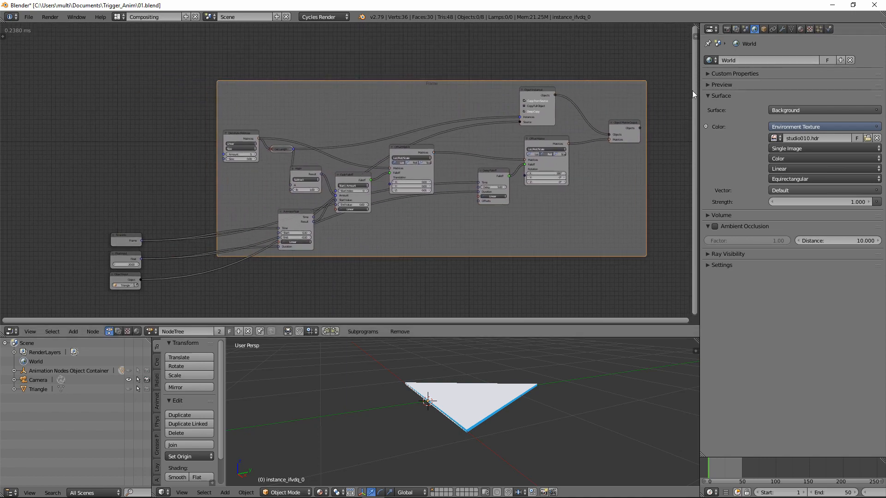
- Label the frame "Triangle_Acceleration" in the node's properties
{"action": "key", "text": "n"}
{"action": "left_click", "coordinate": [660, 55]}
{"action": "type", "text": "T"}
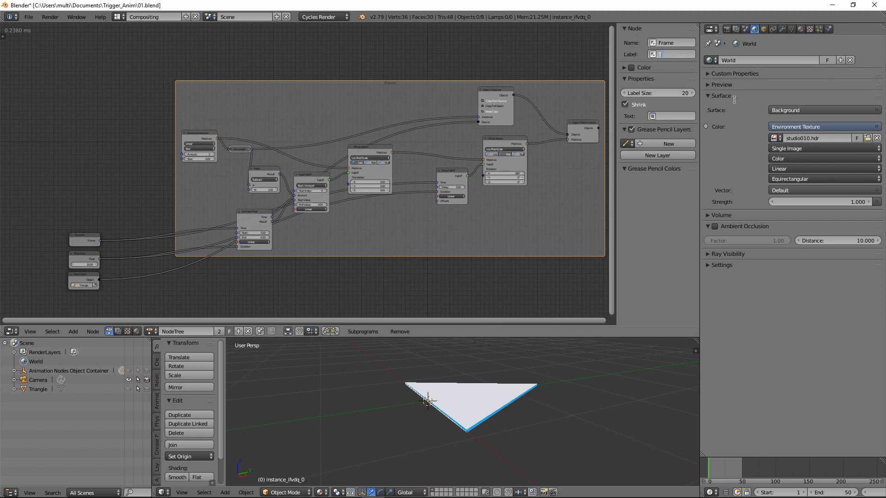
{"action": "type", "text": "riangle_Acceleration"}
{"action": "key", "text": "Return"}
{"action": "middle_click_drag", "start_coordinate": [469, 232], "coordinate": [441, 174]}
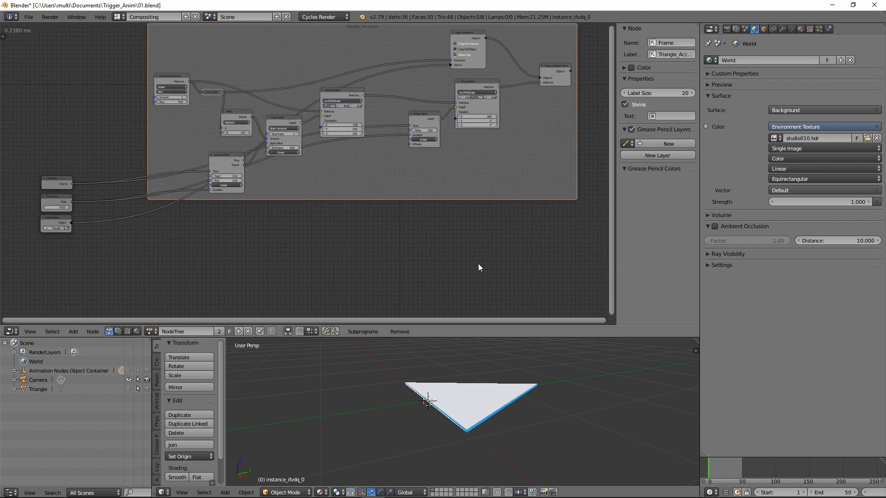
- Add a new Object Instancer node in the empty area below the frame
{"action": "scroll", "coordinate": [478, 264], "scroll_direction": "up", "scroll_amount": 3}
{"action": "middle_click_drag", "start_coordinate": [237, 211], "coordinate": [286, 143]}
{"action": "middle_click_drag", "start_coordinate": [503, 443], "coordinate": [495, 438]}
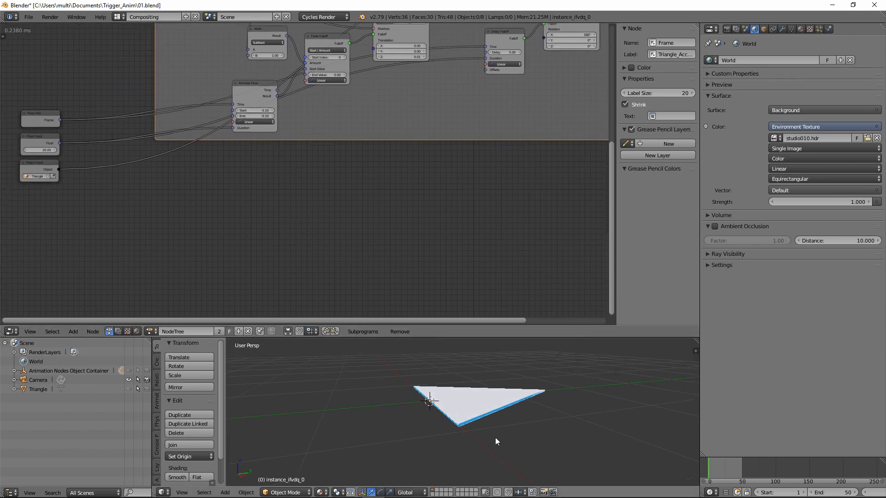
{"action": "mouse_move", "coordinate": [711, 478]}
{"action": "left_mouse_down"}
{"action": "mouse_move", "coordinate": [740, 473]}
{"action": "mouse_move", "coordinate": [699, 469]}
{"action": "mouse_move", "coordinate": [709, 476]}
{"action": "left_mouse_up"}
{"action": "left_click", "coordinate": [73, 331]}
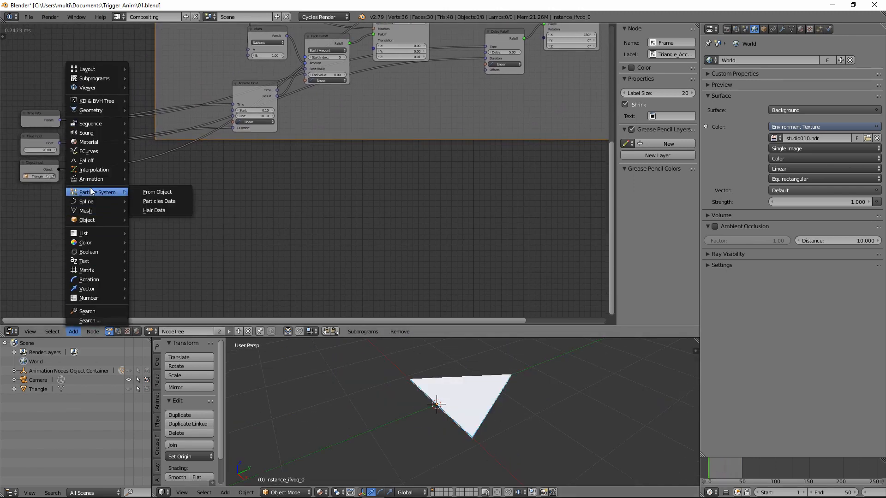
{"action": "mouse_move", "coordinate": [90, 221]}
{"action": "left_click", "coordinate": [159, 434]}
{"action": "left_click", "coordinate": [292, 178]}
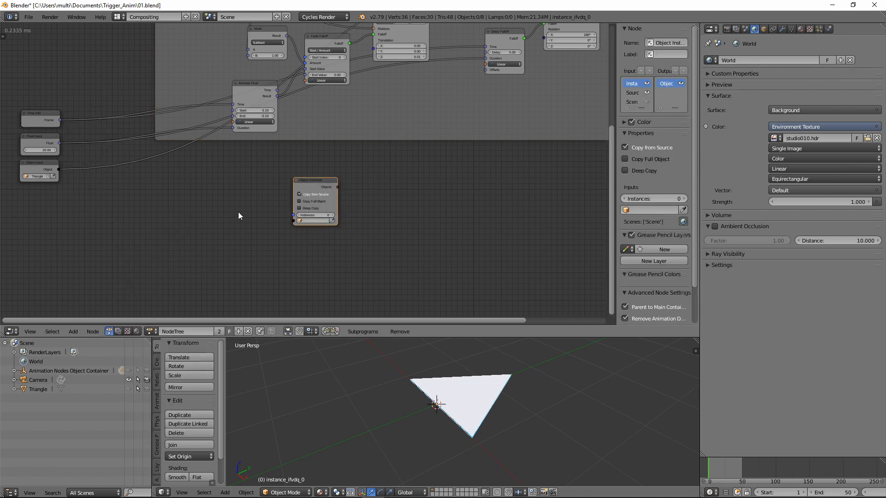
- Assign the Triangle object as the source of the new Object Instancer node
{"action": "scroll", "coordinate": [259, 200], "scroll_direction": "up", "scroll_amount": 3}
{"action": "middle_click_drag", "start_coordinate": [261, 198], "coordinate": [348, 158]}
{"action": "scroll", "coordinate": [391, 201], "scroll_direction": "up", "scroll_amount": 3}
{"action": "left_click", "coordinate": [40, 390]}
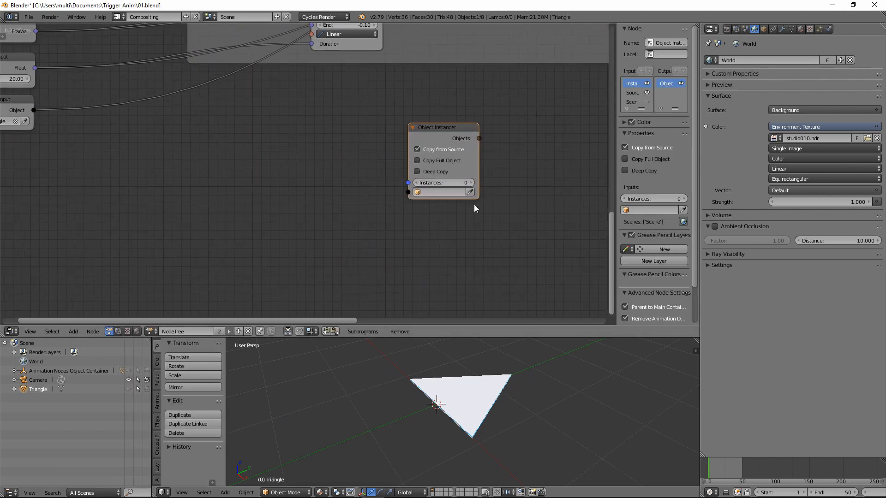
{"action": "left_click", "coordinate": [470, 192]}
- Add a Distribute Matrices node beside the new Object Instancer and set its mode to Linear
{"action": "left_click", "coordinate": [73, 331]}
{"action": "mouse_move", "coordinate": [92, 270]}
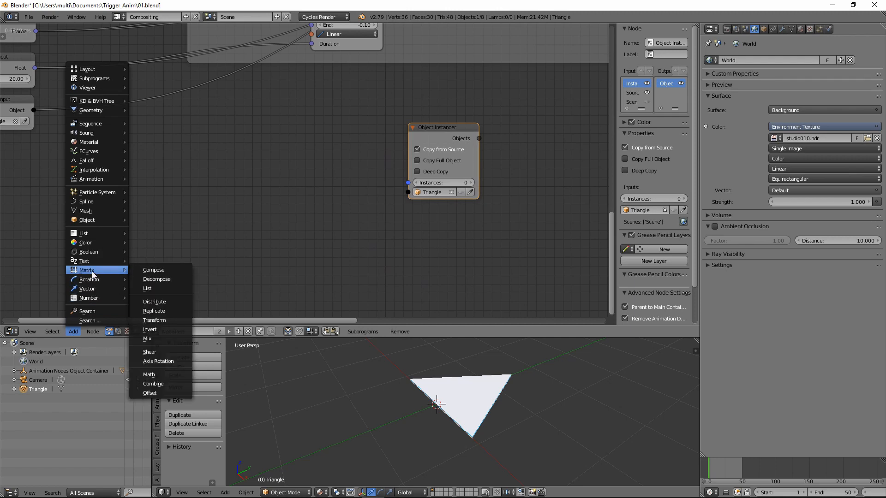
{"action": "left_click", "coordinate": [165, 301]}
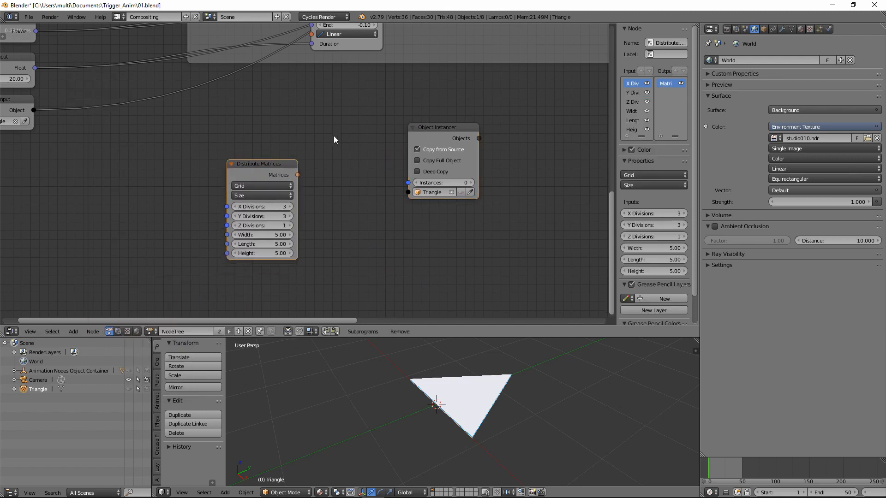
{"action": "left_click", "coordinate": [281, 185]}
{"action": "left_click", "coordinate": [258, 178]}
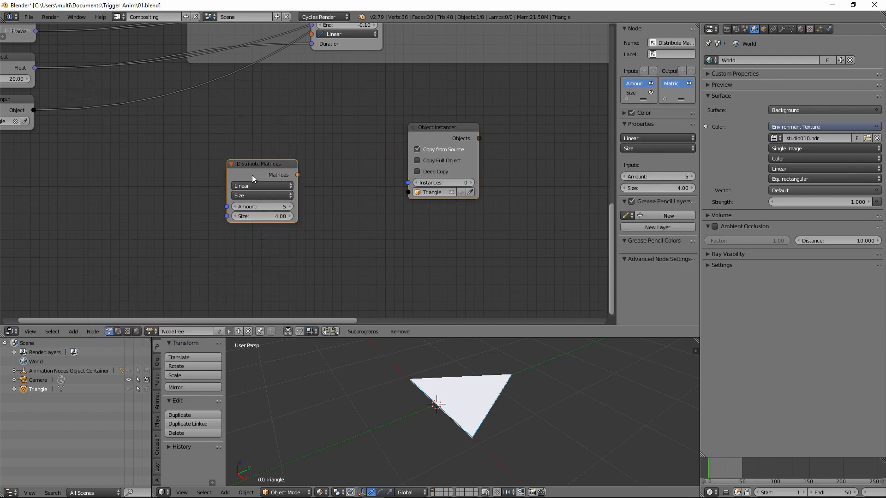
- Set the new Distribute Matrices node to amount 2 and size 0, and link its matrices to the Object Instancer's instances input
{"action": "left_click", "coordinate": [270, 208]}
{"action": "type", "text": "2"}
{"action": "key", "text": "Tab"}
{"action": "type", "text": "0"}
{"action": "key", "text": "Return"}
{"action": "left_click_drag", "start_coordinate": [298, 175], "coordinate": [408, 182]}
{"action": "left_click_drag", "start_coordinate": [444, 130], "coordinate": [419, 129]}
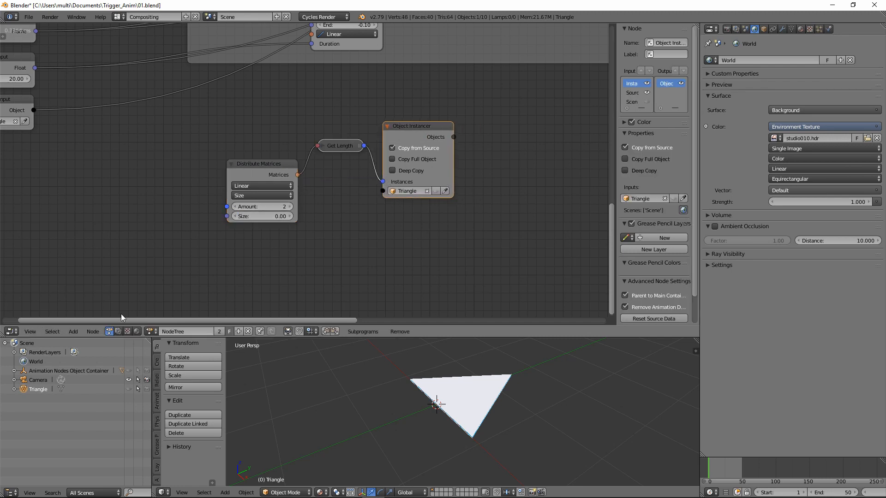
- Add an Object Matrix Output node and feed it the new instancer's objects and the distributed matrices
{"action": "left_click", "coordinate": [73, 332]}
{"action": "mouse_move", "coordinate": [101, 216]}
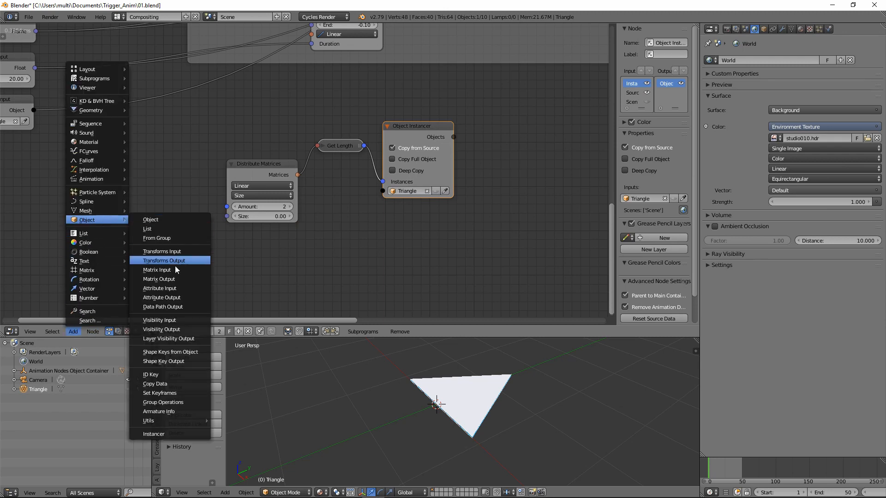
{"action": "left_click", "coordinate": [174, 278]}
{"action": "left_click_drag", "start_coordinate": [454, 138], "coordinate": [494, 194]}
{"action": "left_click_drag", "start_coordinate": [298, 175], "coordinate": [498, 205]}
{"action": "left_click_drag", "start_coordinate": [517, 175], "coordinate": [531, 211]}
{"action": "left_click_drag", "start_coordinate": [261, 170], "coordinate": [251, 207]}
- Examine the generated instances in the Animation Nodes Object Container and the node layout of the Triangle_Accordian frame
{"action": "middle_click_drag", "start_coordinate": [533, 75], "coordinate": [347, 225]}
{"action": "left_click", "coordinate": [335, 151]}
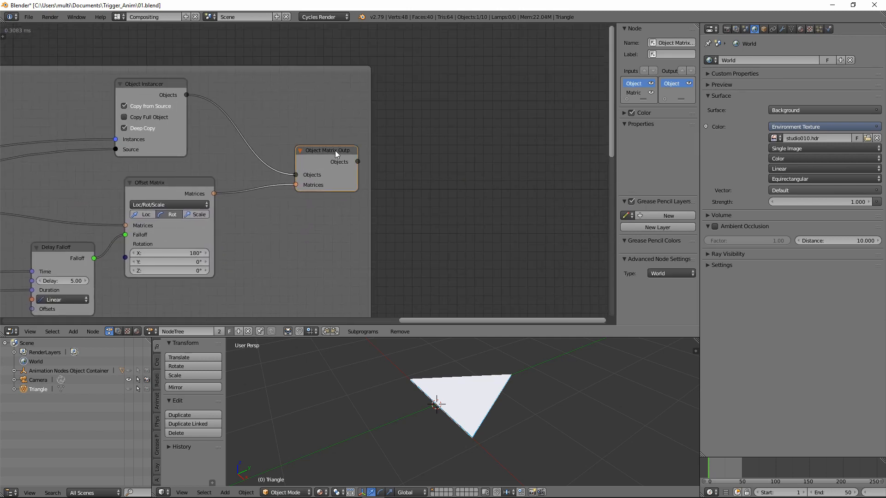
{"action": "left_click", "coordinate": [14, 371]}
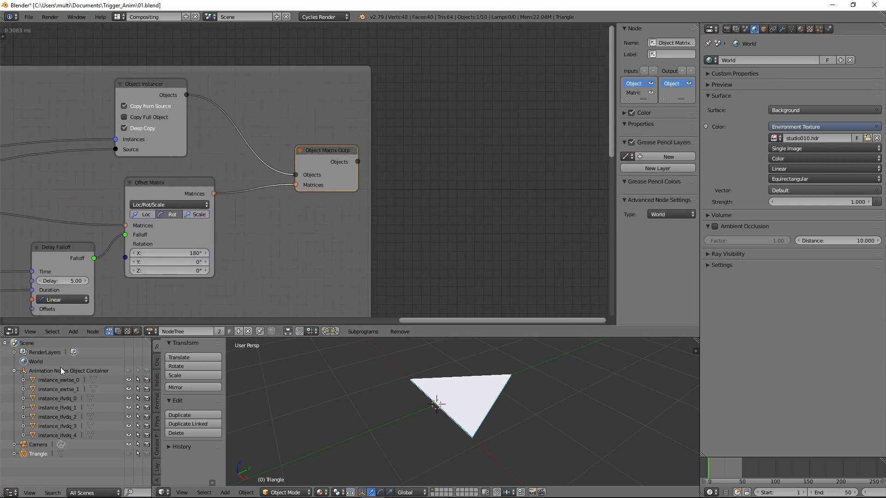
{"action": "left_click", "coordinate": [14, 371]}
{"action": "middle_click_drag", "start_coordinate": [259, 240], "coordinate": [571, 149]}
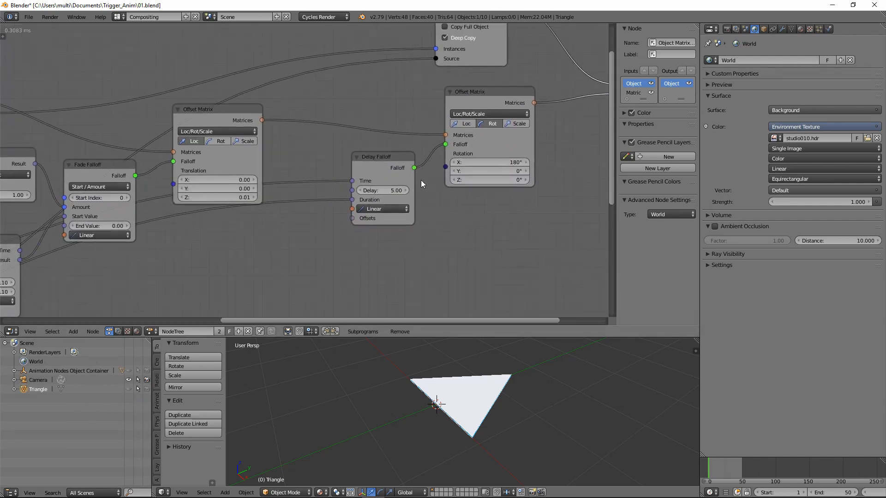
{"action": "scroll", "coordinate": [318, 180], "scroll_direction": "down", "scroll_amount": 5}
{"action": "middle_click_drag", "start_coordinate": [225, 231], "coordinate": [211, 279]}
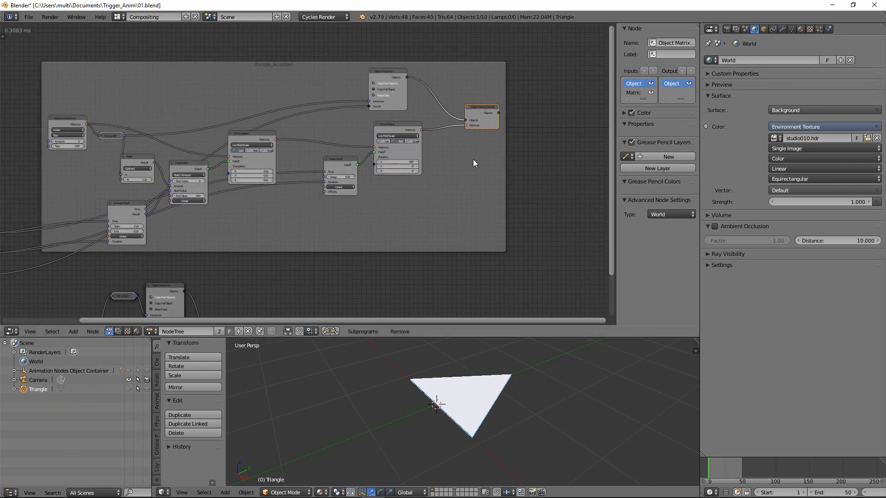
{"action": "scroll", "coordinate": [473, 159], "scroll_direction": "up", "scroll_amount": 2}
- Add an Object Visibility Output node after the Triangle_Accordian frame's Object Matrix Output, link the objects, and enable Hide and Hide Render
{"action": "left_click", "coordinate": [73, 331]}
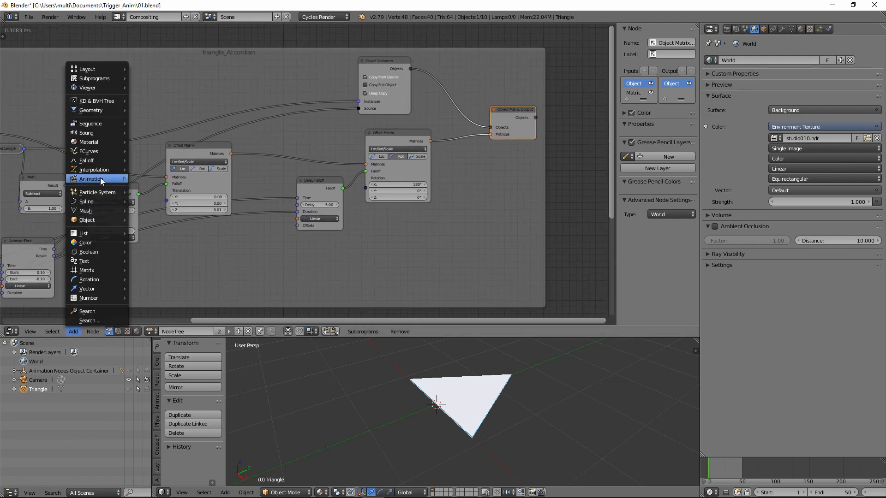
{"action": "mouse_move", "coordinate": [125, 221]}
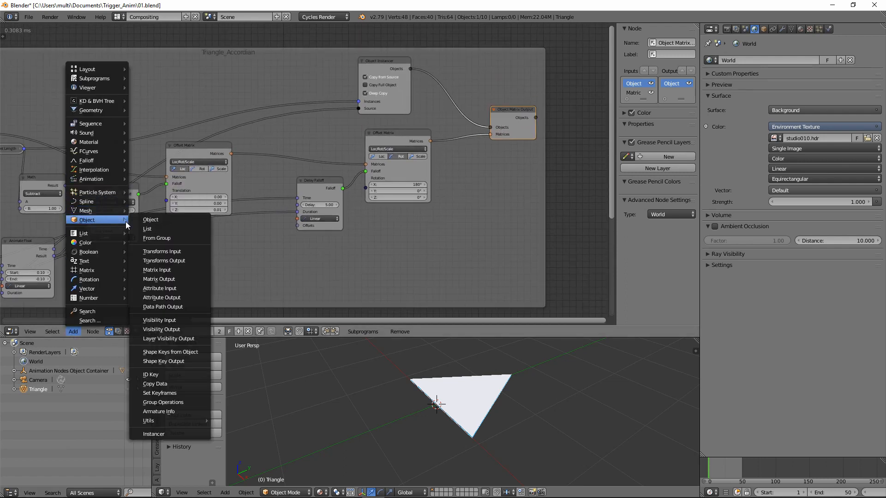
{"action": "left_click", "coordinate": [161, 329]}
{"action": "left_click", "coordinate": [489, 157]}
{"action": "middle_click_drag", "start_coordinate": [467, 183], "coordinate": [408, 184]}
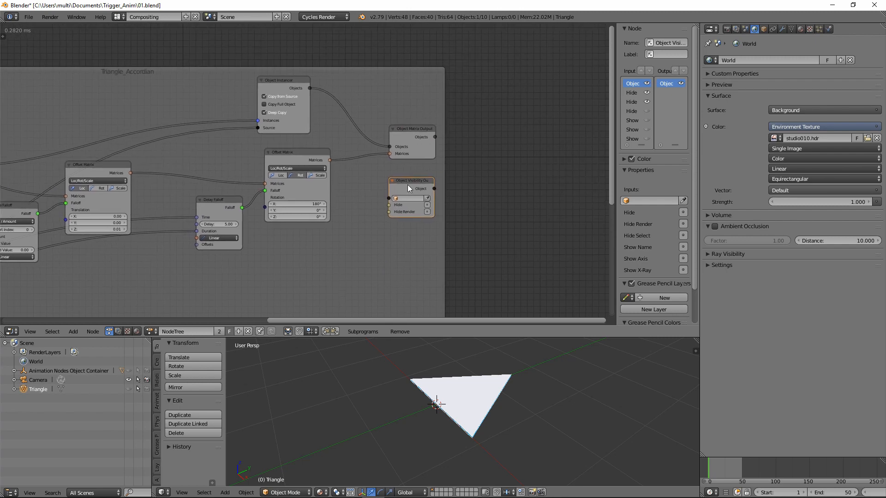
{"action": "left_click_drag", "start_coordinate": [408, 185], "coordinate": [454, 176]}
{"action": "left_click", "coordinate": [492, 185]}
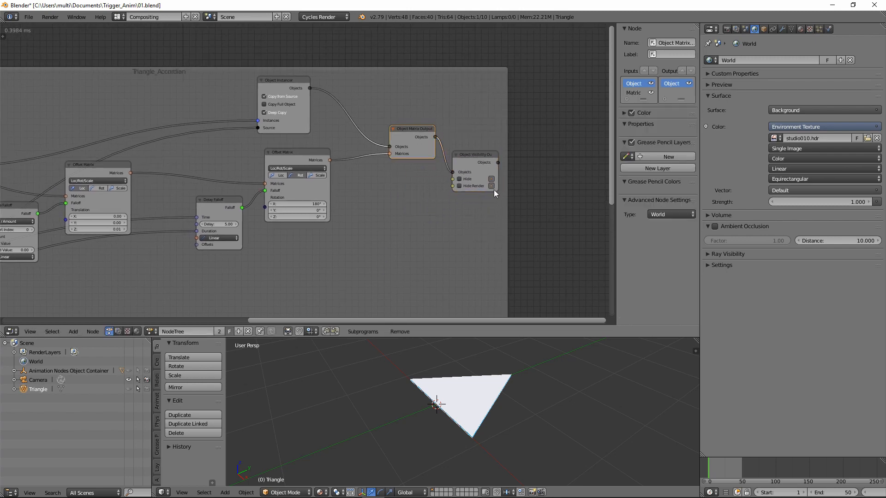
{"action": "left_click", "coordinate": [466, 179]}
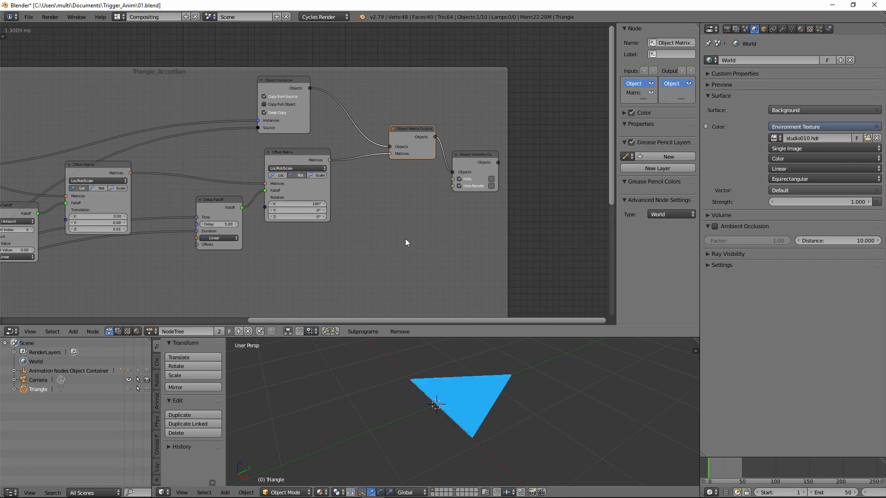
- Add an Object Visibility Output node to the second setup, link it to the Object Matrix Output's objects, and enable Hide Render
{"action": "scroll", "coordinate": [420, 251], "scroll_direction": "down", "scroll_amount": 1}
{"action": "middle_click_drag", "start_coordinate": [279, 242], "coordinate": [366, 130]}
{"action": "scroll", "coordinate": [366, 195], "scroll_direction": "up", "scroll_amount": 3}
{"action": "middle_click_drag", "start_coordinate": [366, 195], "coordinate": [378, 173]}
{"action": "middle_click_drag", "start_coordinate": [436, 411], "coordinate": [448, 359]}
{"action": "left_click", "coordinate": [73, 331]}
{"action": "mouse_move", "coordinate": [95, 219]}
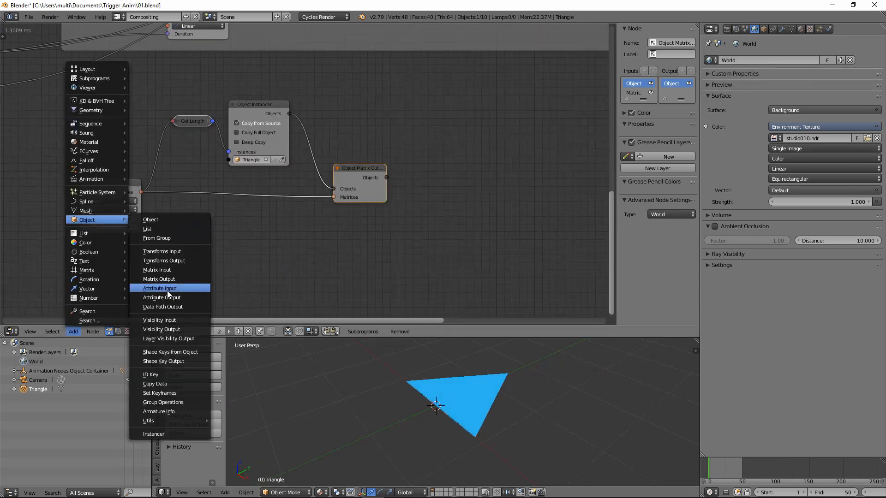
{"action": "left_click", "coordinate": [172, 330]}
{"action": "left_click", "coordinate": [506, 111]}
{"action": "left_click_drag", "start_coordinate": [386, 177], "coordinate": [451, 173]}
{"action": "left_click_drag", "start_coordinate": [483, 171], "coordinate": [484, 191]}
{"action": "left_click", "coordinate": [485, 191]}
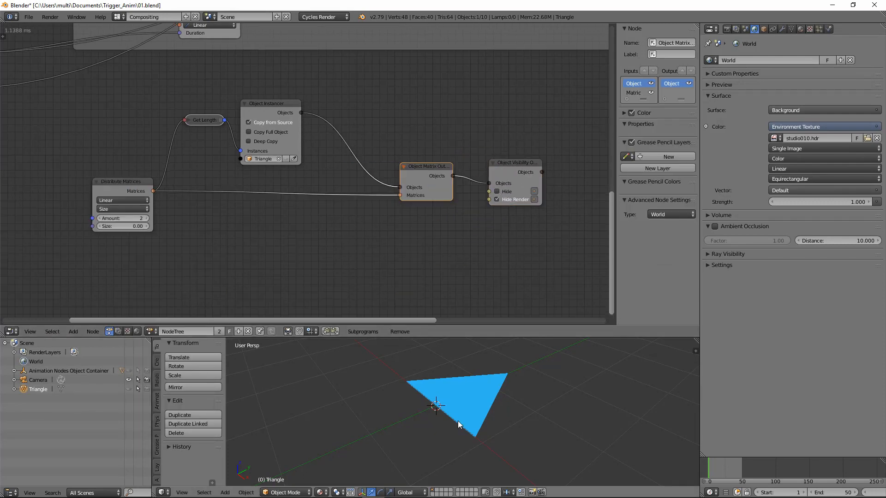
- Insert an Offset Matrix node between the second setup's Distribute Matrices and Object Matrix Output, with rotation enabled
{"action": "middle_click_drag", "start_coordinate": [458, 421], "coordinate": [433, 396]}
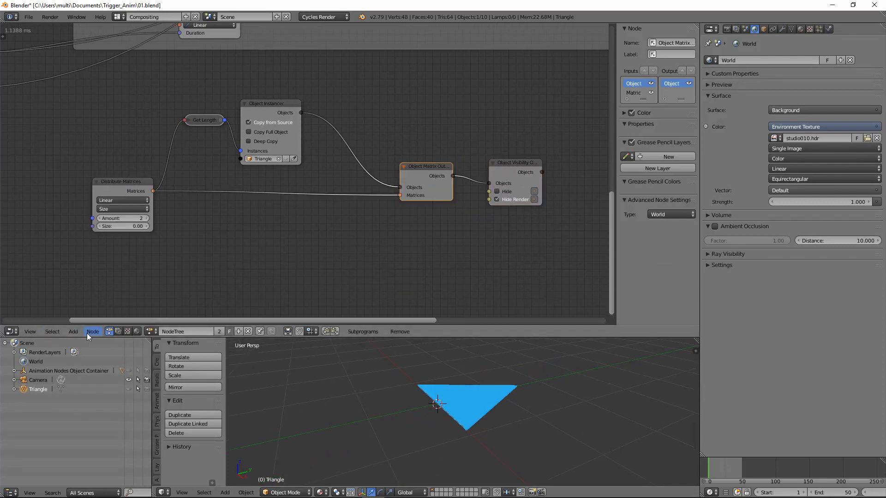
{"action": "left_click", "coordinate": [74, 332]}
{"action": "mouse_move", "coordinate": [95, 270]}
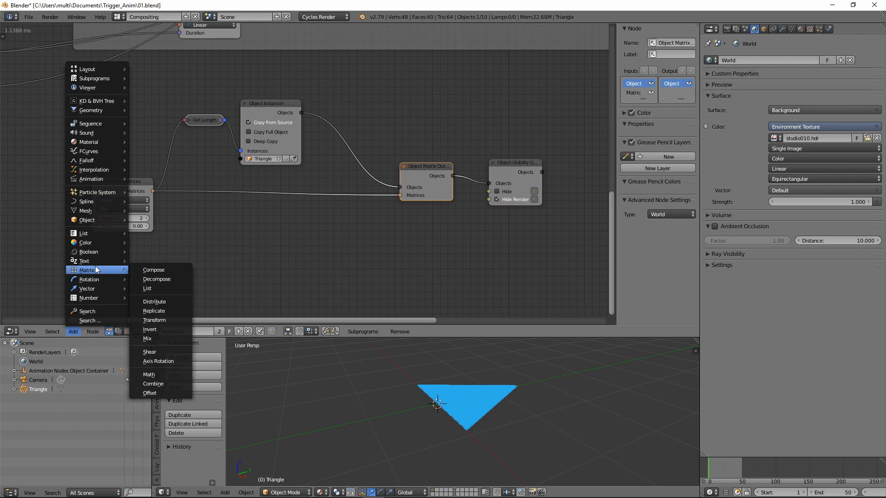
{"action": "left_click", "coordinate": [159, 391]}
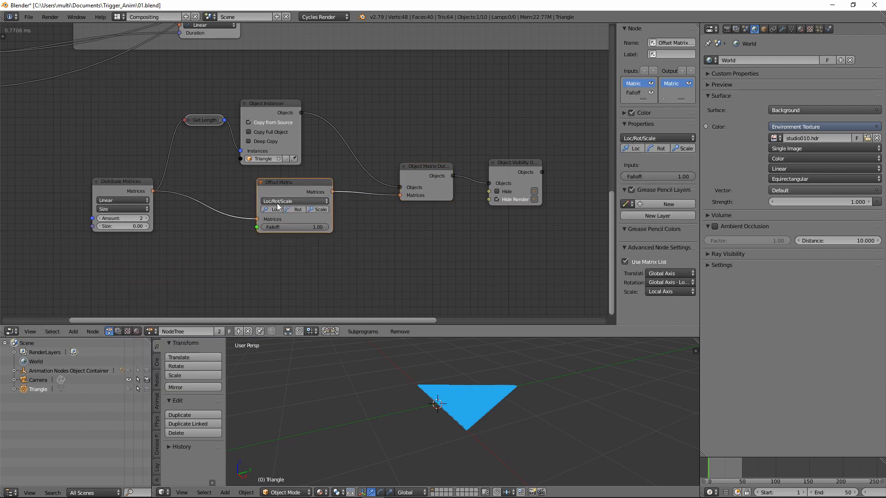
{"action": "left_click", "coordinate": [301, 211]}
- Set the new Offset Matrix node's X rotation to 180° and try out its falloff value
{"action": "middle_click_drag", "start_coordinate": [308, 287], "coordinate": [328, 264]}
{"action": "left_click", "coordinate": [325, 218]}
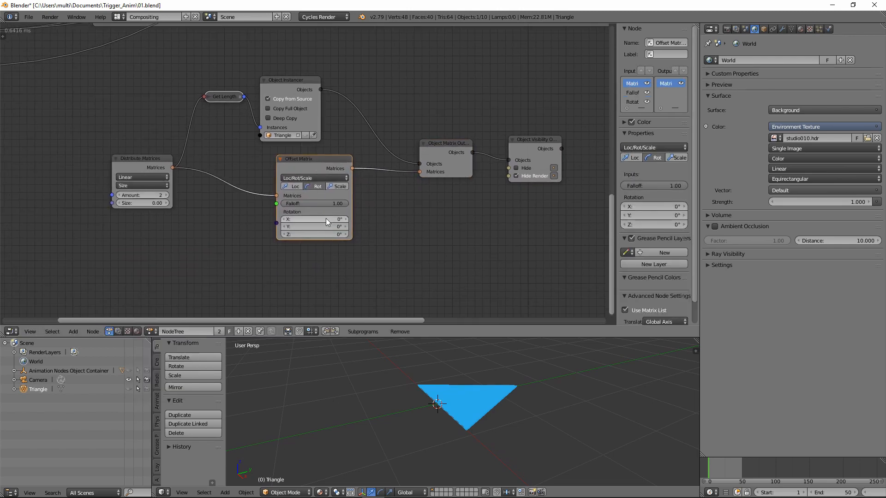
{"action": "type", "text": "180"}
{"action": "key", "text": "Return"}
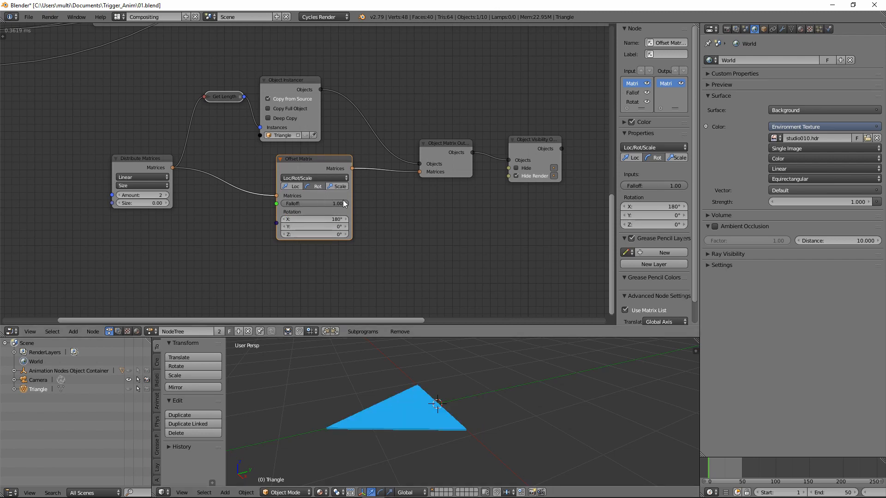
{"action": "mouse_move", "coordinate": [325, 203]}
{"action": "left_mouse_down"}
{"action": "mouse_move", "coordinate": [283, 206]}
{"action": "mouse_move", "coordinate": [342, 209]}
{"action": "left_mouse_up"}
- Add an Index Mask Falloff node and link it to the falloff input of the second setup's Offset Matrix
{"action": "left_click", "coordinate": [73, 331]}
{"action": "mouse_move", "coordinate": [106, 161]}
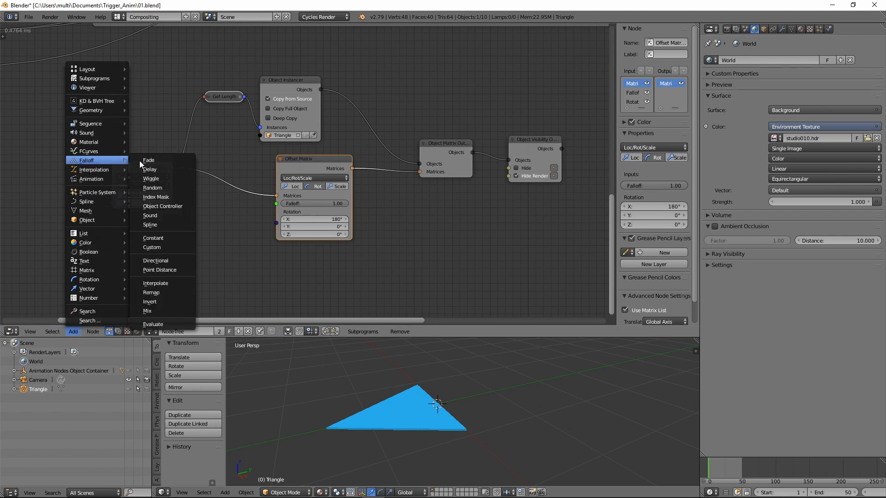
{"action": "left_click", "coordinate": [167, 197]}
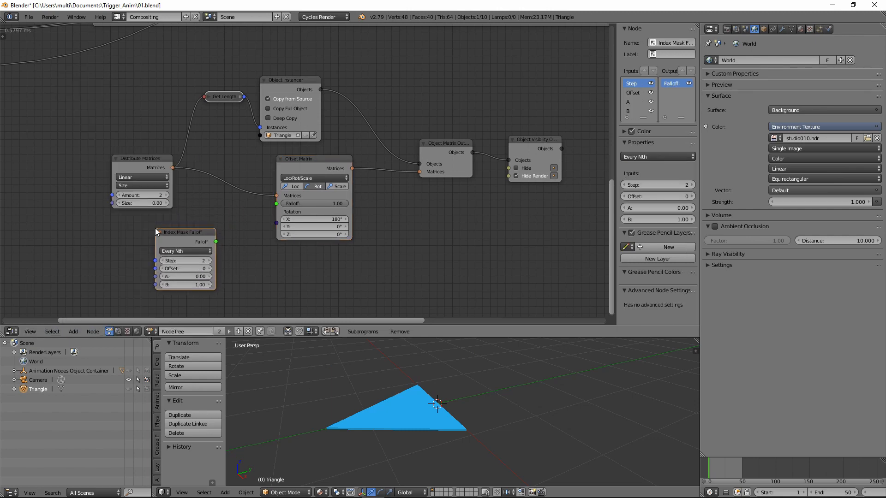
{"action": "left_click", "coordinate": [155, 228]}
{"action": "left_click_drag", "start_coordinate": [216, 241], "coordinate": [276, 203]}
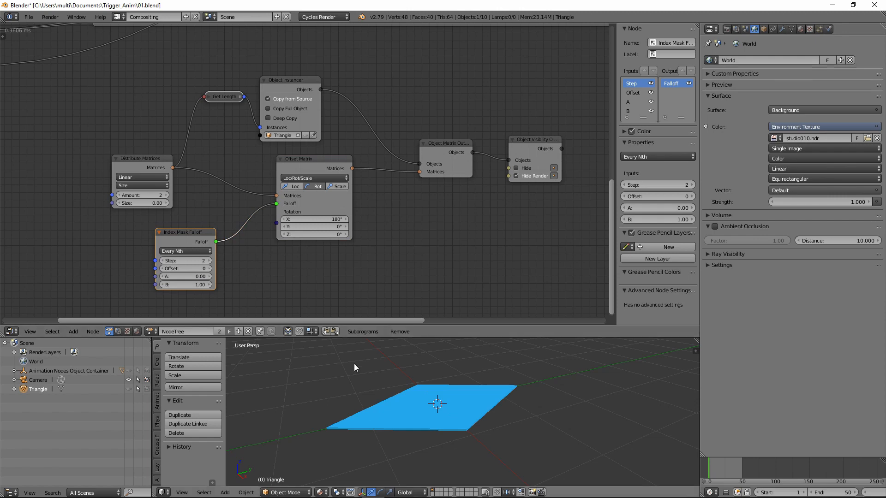
{"action": "middle_click_drag", "start_coordinate": [487, 412], "coordinate": [483, 420]}
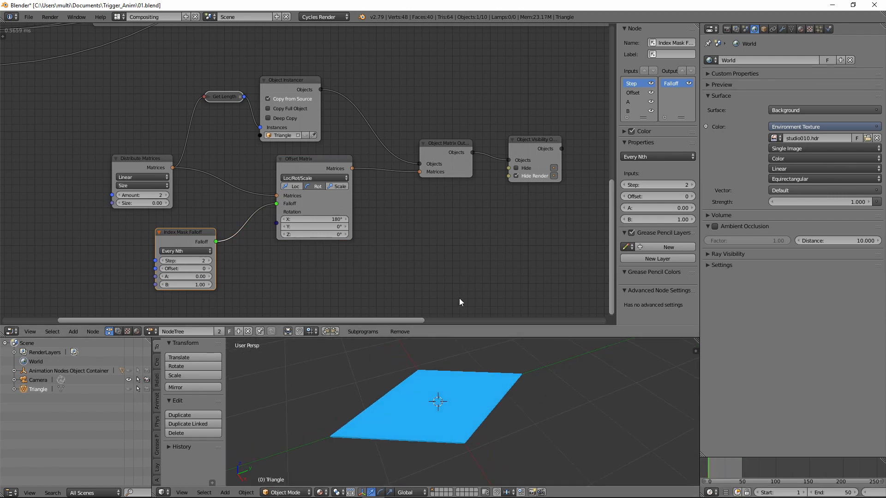
- Toggle Hide on and off on the Object Visibility Output nodes to compare the two triangle setups
{"action": "left_click", "coordinate": [524, 169]}
{"action": "left_click", "coordinate": [524, 170]}
{"action": "middle_click_drag", "start_coordinate": [524, 171], "coordinate": [344, 207]}
{"action": "left_click", "coordinate": [439, 186]}
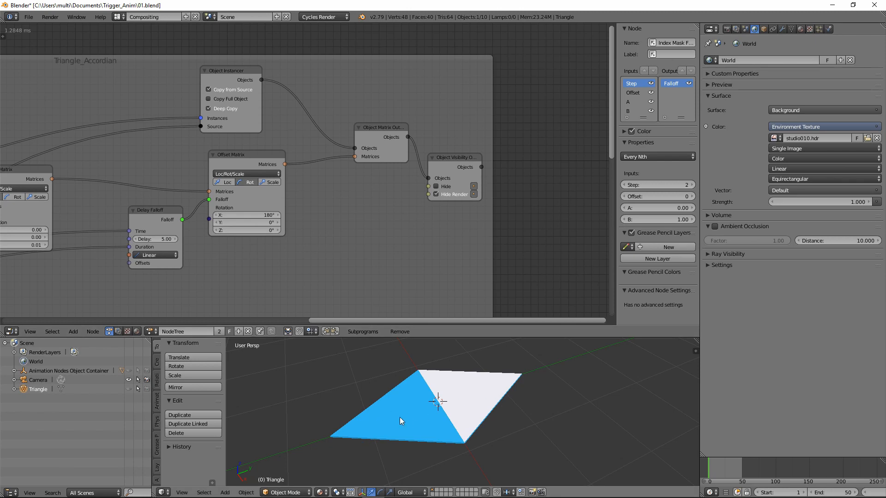
{"action": "left_click", "coordinate": [444, 188]}
{"action": "middle_click_drag", "start_coordinate": [473, 242], "coordinate": [504, 133]}
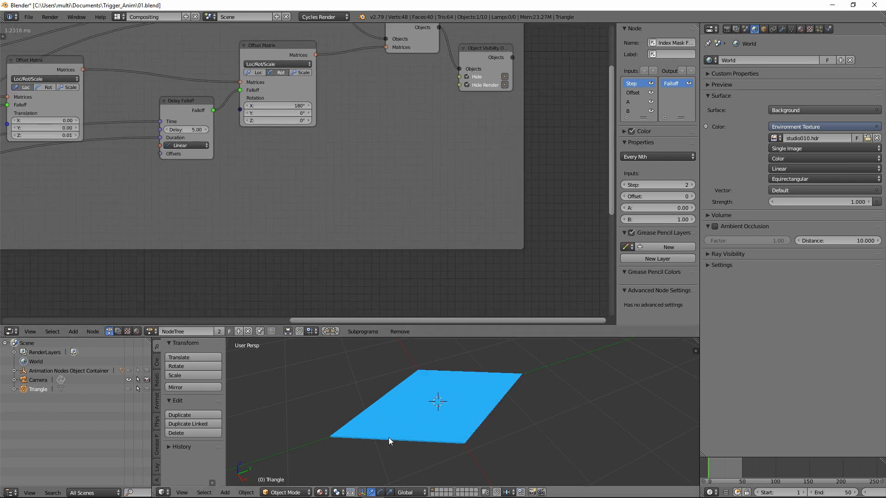
- Assign the White_M material to the second setup's first triangle instance
{"action": "right_click", "coordinate": [388, 437]}
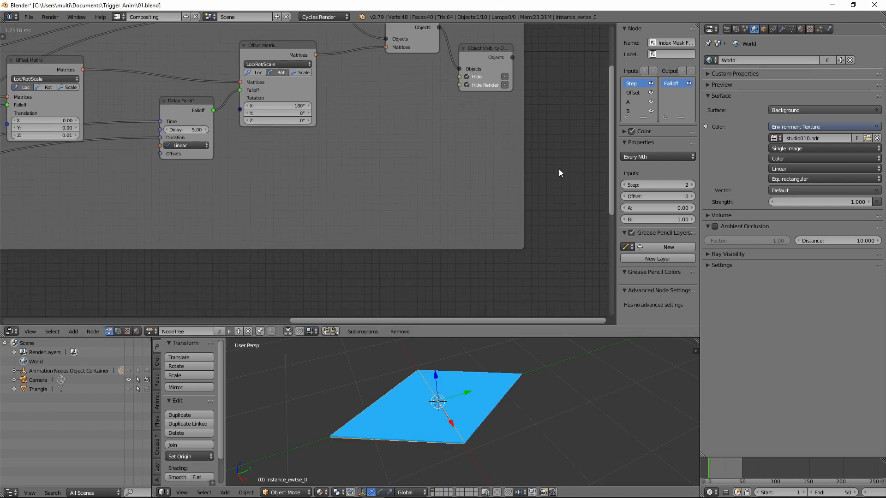
{"action": "left_click", "coordinate": [801, 28]}
{"action": "left_click", "coordinate": [710, 90]}
{"action": "left_click", "coordinate": [720, 114]}
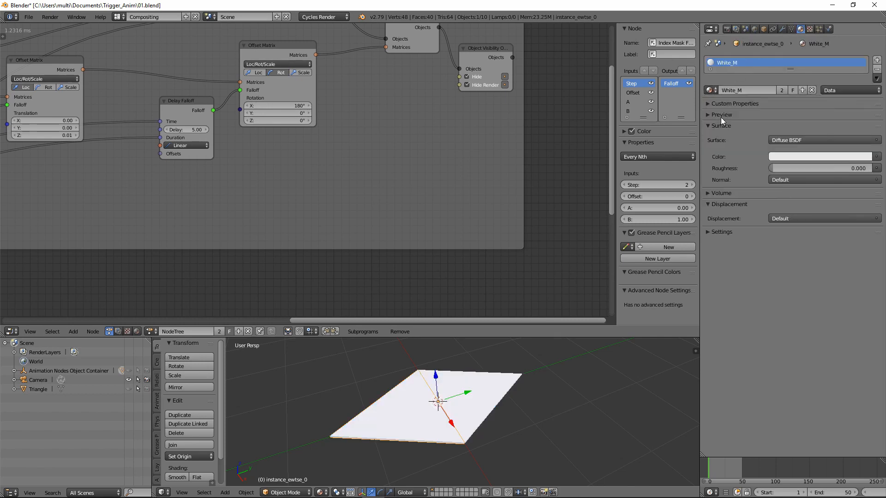
- Enable Deep Copy on the second setup's Object Instancer
{"action": "middle_click_drag", "start_coordinate": [380, 89], "coordinate": [463, 190]}
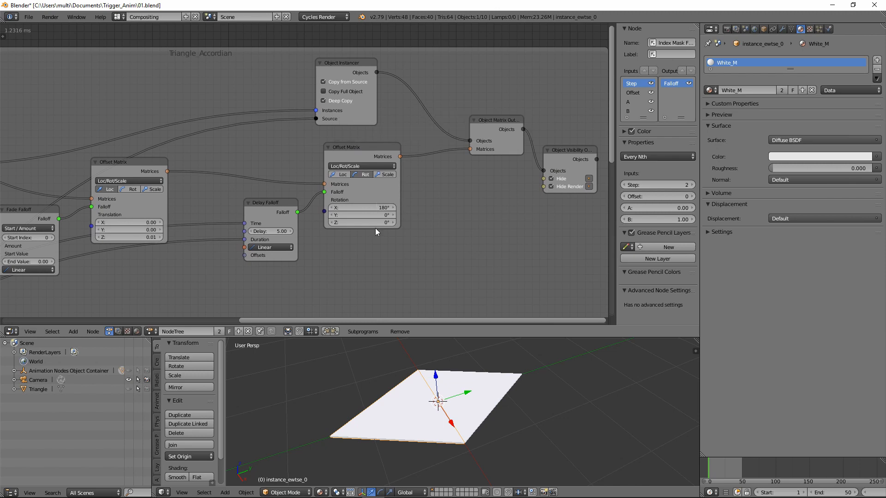
{"action": "middle_click_drag", "start_coordinate": [375, 228], "coordinate": [410, 225]}
{"action": "left_click", "coordinate": [248, 129]}
- Assign the Skyblue_M material to the second setup's other triangle instance
{"action": "right_click", "coordinate": [508, 386]}
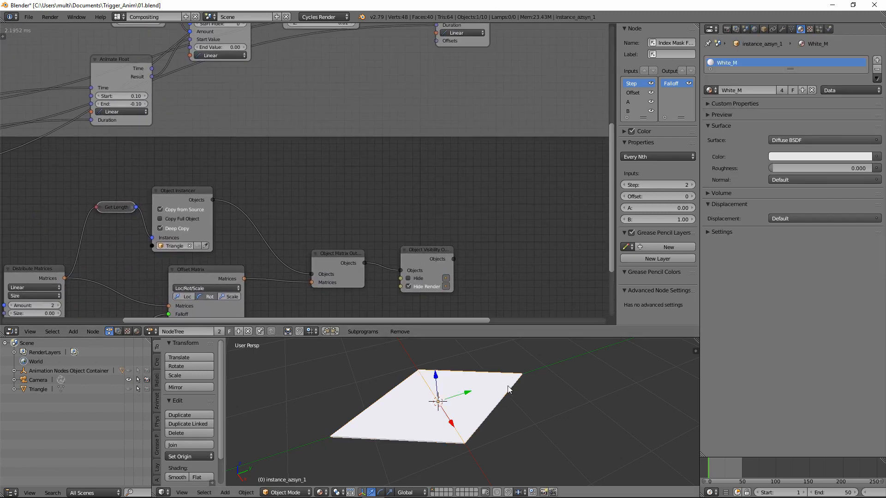
{"action": "left_click", "coordinate": [713, 91]}
{"action": "left_click", "coordinate": [736, 107]}
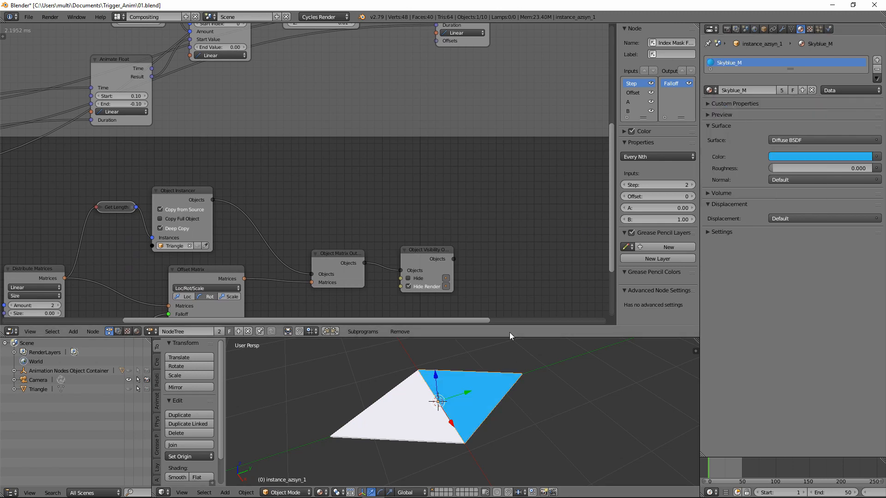
- Unhide the Triangle_Accordian setup's instances and check the triangles in rendered shading at frame 0
{"action": "middle_click_drag", "start_coordinate": [488, 198], "coordinate": [437, 296]}
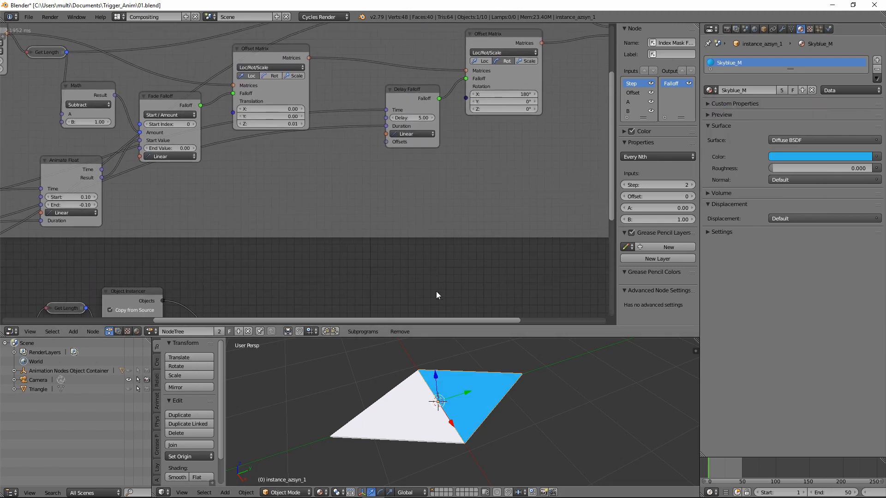
{"action": "middle_click_drag", "start_coordinate": [569, 106], "coordinate": [370, 199]}
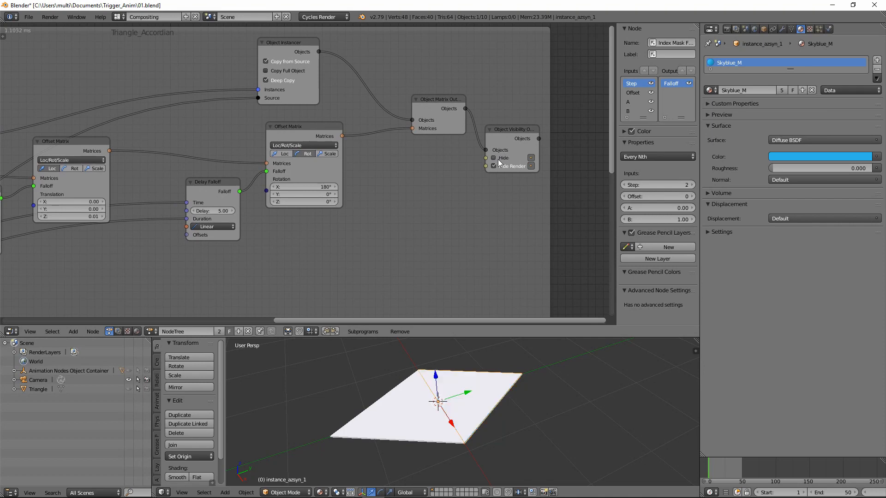
{"action": "scroll", "coordinate": [469, 376], "scroll_direction": "down", "scroll_amount": 3}
{"action": "middle_click_drag", "start_coordinate": [495, 425], "coordinate": [488, 404]}
{"action": "scroll", "coordinate": [502, 423], "scroll_direction": "up", "scroll_amount": 2}
{"action": "key", "text": "shift+z"}
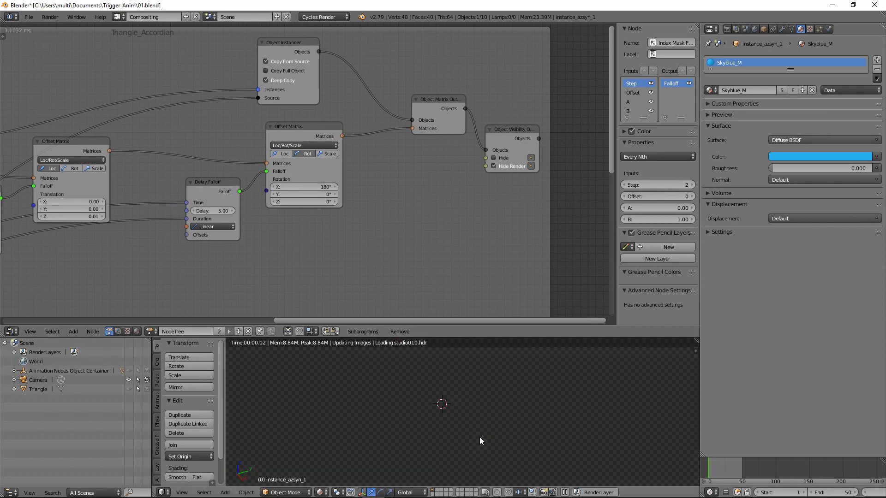
{"action": "middle_click_drag", "start_coordinate": [453, 415], "coordinate": [440, 420]}
{"action": "scroll", "coordinate": [440, 420], "scroll_direction": "up", "scroll_amount": 3}
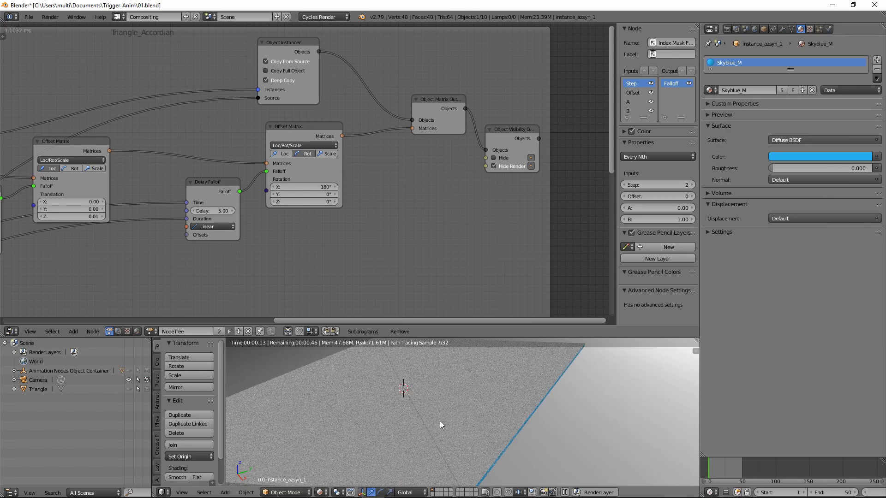
{"action": "scroll", "coordinate": [439, 432], "scroll_direction": "down", "scroll_amount": 1}
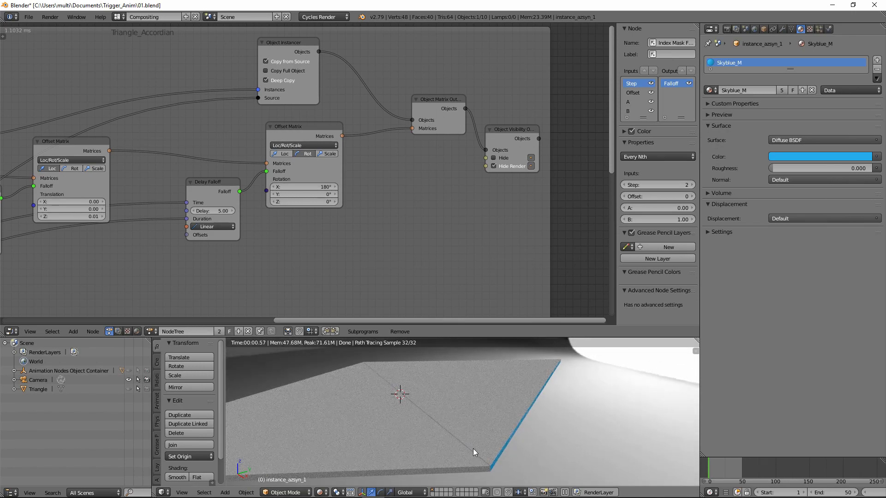
{"action": "mouse_move", "coordinate": [491, 425]}
{"action": "middle_mouse_down"}
{"action": "mouse_move", "coordinate": [463, 416]}
{"action": "mouse_move", "coordinate": [475, 414]}
{"action": "middle_mouse_up"}
{"action": "scroll", "coordinate": [463, 418], "scroll_direction": "down", "scroll_amount": 3}
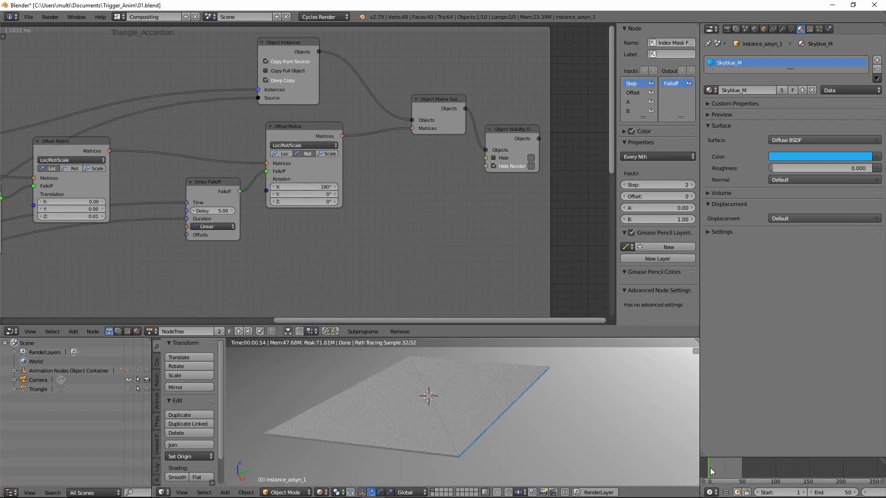
{"action": "mouse_move", "coordinate": [710, 468]}
{"action": "left_mouse_down"}
{"action": "mouse_move", "coordinate": [741, 471]}
{"action": "mouse_move", "coordinate": [707, 466]}
{"action": "left_mouse_up"}
{"action": "key", "text": "shift+z"}
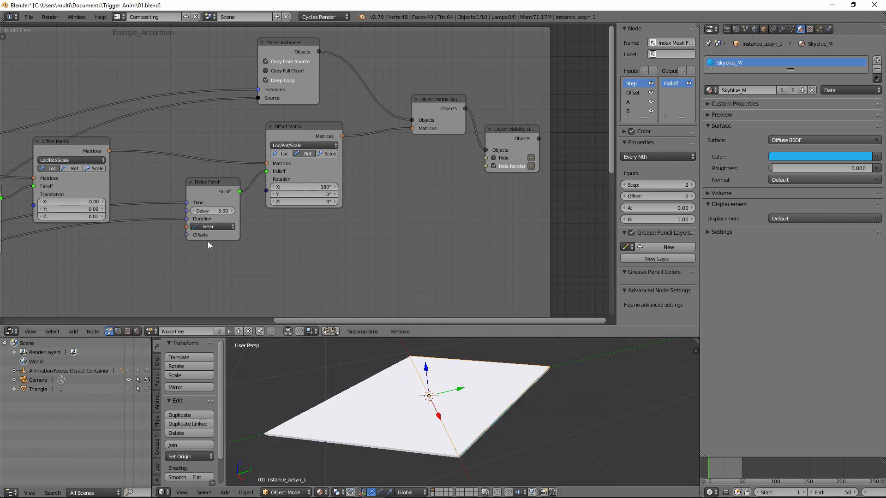
- Enable the Loc offset on the second setup's Offset Matrix node and move the node closer to the Object Matrix Output
{"action": "mouse_move", "coordinate": [241, 231]}
{"action": "middle_mouse_down"}
{"action": "mouse_move", "coordinate": [481, 107]}
{"action": "mouse_move", "coordinate": [486, 94]}
{"action": "middle_mouse_up"}
{"action": "middle_click_drag", "start_coordinate": [272, 257], "coordinate": [410, 58]}
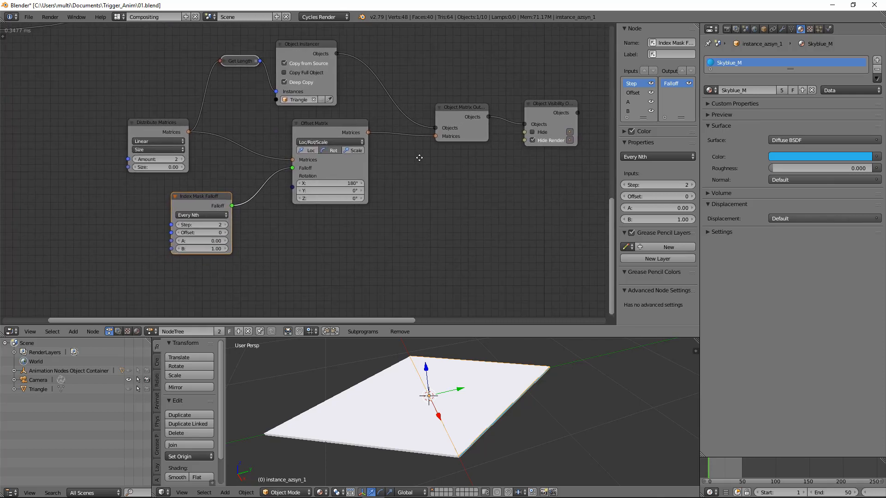
{"action": "left_click_drag", "start_coordinate": [327, 135], "coordinate": [378, 134]}
{"action": "left_click", "coordinate": [365, 153]}
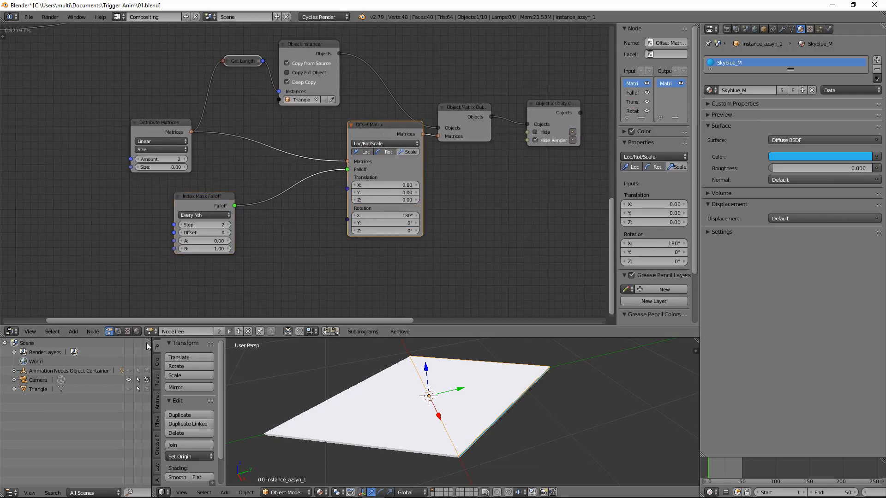
- Add an Animate Vector node below the Index Mask Falloff and link its Result to the Offset Matrix's Translation
{"action": "left_click", "coordinate": [73, 331]}
{"action": "mouse_move", "coordinate": [98, 179]}
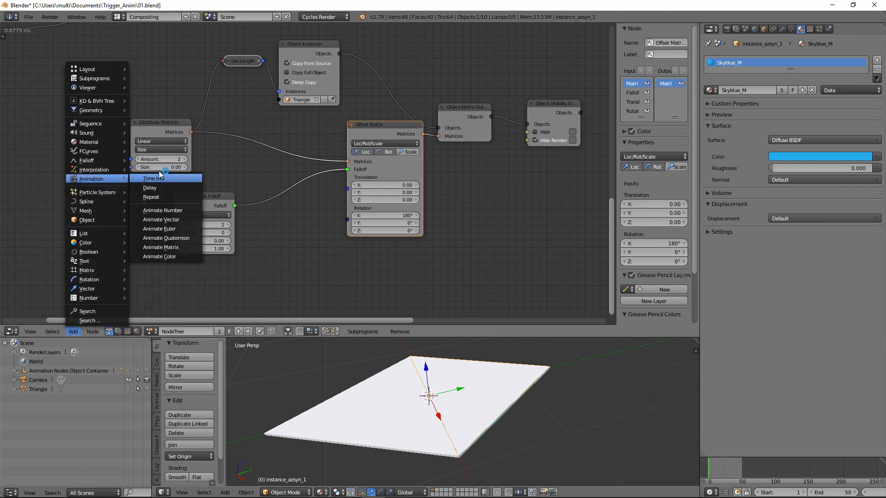
{"action": "left_click", "coordinate": [178, 220]}
{"action": "left_click", "coordinate": [181, 273]}
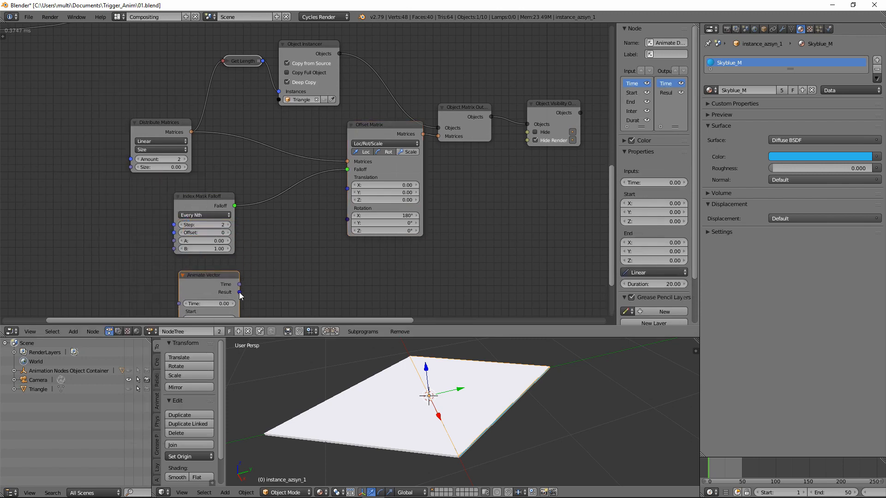
{"action": "left_click_drag", "start_coordinate": [239, 293], "coordinate": [350, 190]}
- Maximize the node editor and link the Time Info node's Frame output to the Animate Vector's Time input
{"action": "middle_click_drag", "start_coordinate": [267, 203], "coordinate": [369, 195]}
{"action": "scroll", "coordinate": [354, 205], "scroll_direction": "down", "scroll_amount": 4}
{"action": "middle_click_drag", "start_coordinate": [201, 250], "coordinate": [260, 280]}
{"action": "key", "text": "shift+space"}
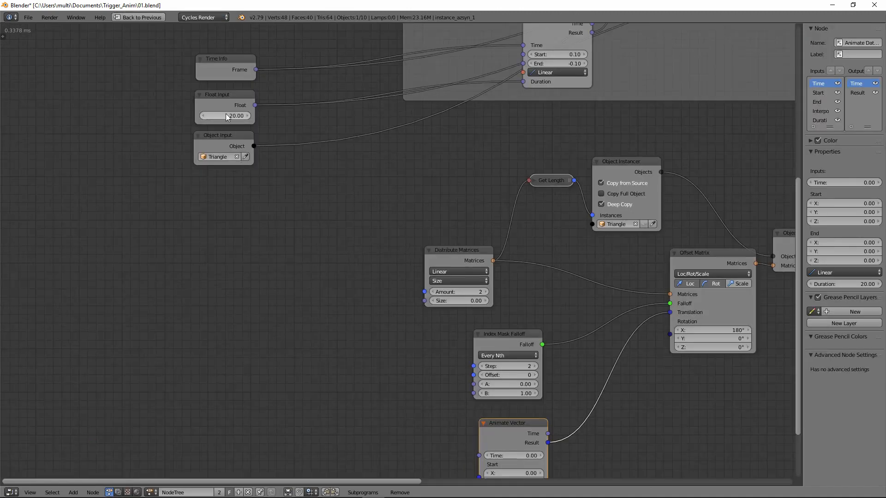
{"action": "scroll", "coordinate": [322, 214], "scroll_direction": "down", "scroll_amount": 3}
{"action": "middle_click_drag", "start_coordinate": [284, 190], "coordinate": [242, 179]}
{"action": "left_click_drag", "start_coordinate": [242, 96], "coordinate": [420, 402]}
- Label the Float Input node Duration, link it to the Animate Vector's Duration input, and restore the multi-editor layout
{"action": "left_click", "coordinate": [217, 119]}
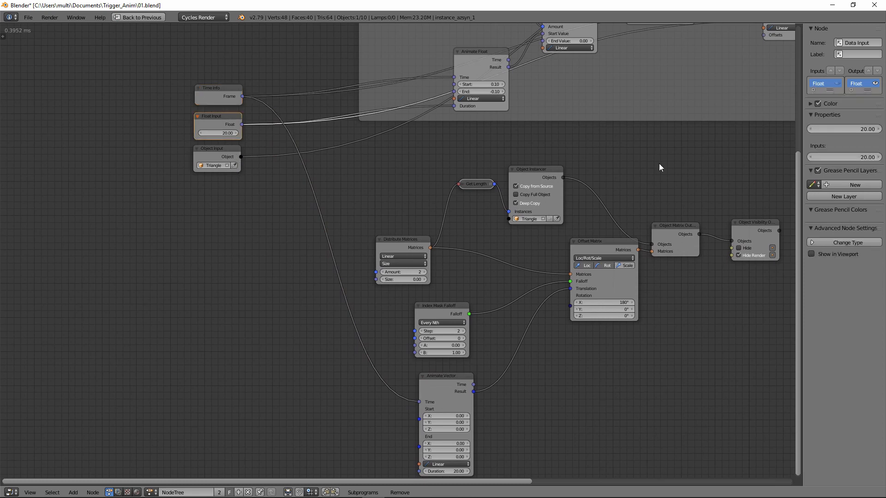
{"action": "left_click", "coordinate": [859, 54]}
{"action": "type", "text": "Duration"}
{"action": "key", "text": "Return"}
{"action": "left_click_drag", "start_coordinate": [241, 124], "coordinate": [420, 472]}
{"action": "key", "text": "ctrl+Up"}
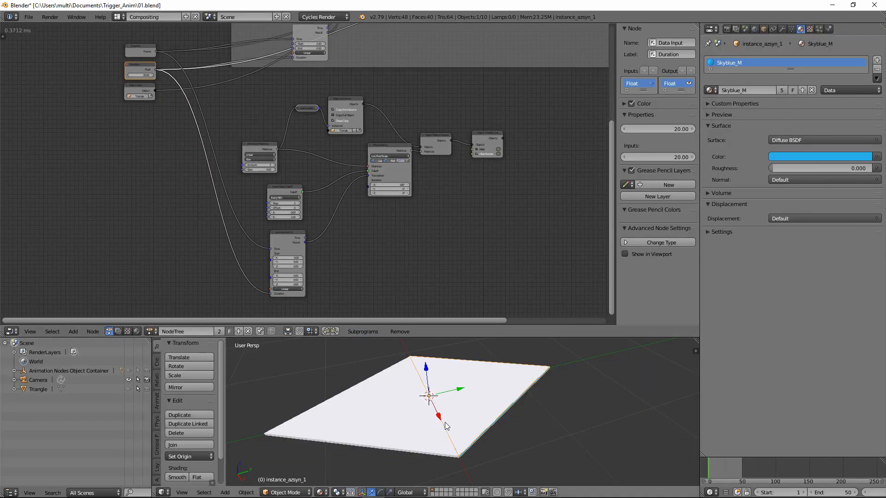
- Examine the two triangles' thickness and edge alignment up close in the right orthographic view
{"action": "middle_click_drag", "start_coordinate": [447, 434], "coordinate": [481, 425]}
{"action": "scroll", "coordinate": [481, 426], "scroll_direction": "up", "scroll_amount": 3}
{"action": "scroll", "coordinate": [295, 271], "scroll_direction": "up", "scroll_amount": 2}
{"action": "middle_click_drag", "start_coordinate": [295, 271], "coordinate": [383, 192]}
{"action": "scroll", "coordinate": [383, 193], "scroll_direction": "up", "scroll_amount": 2}
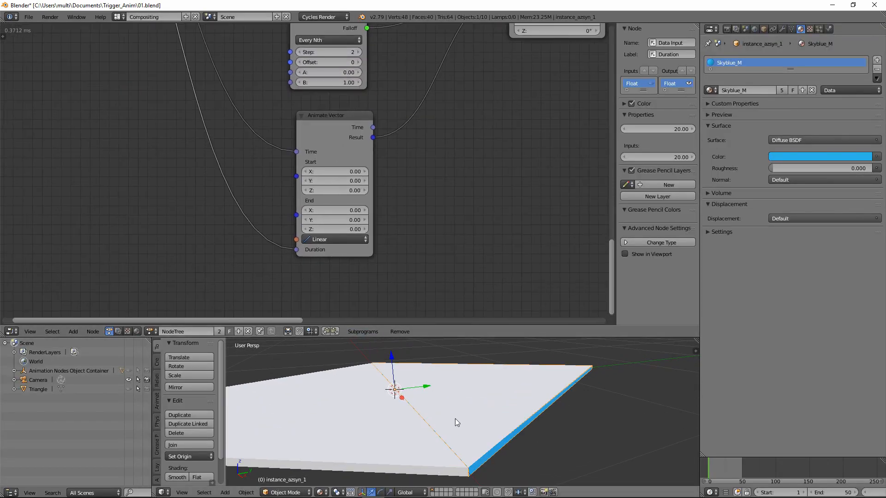
{"action": "key", "text": "shift+z"}
{"action": "key", "text": "shift+z"}
{"action": "middle_click_drag", "start_coordinate": [486, 432], "coordinate": [473, 420]}
{"action": "key", "text": "KP_3"}
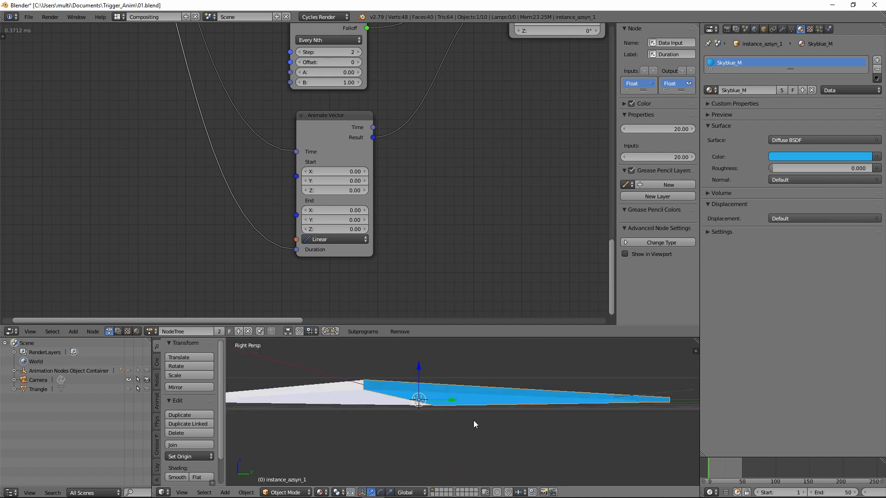
{"action": "key", "text": "z"}
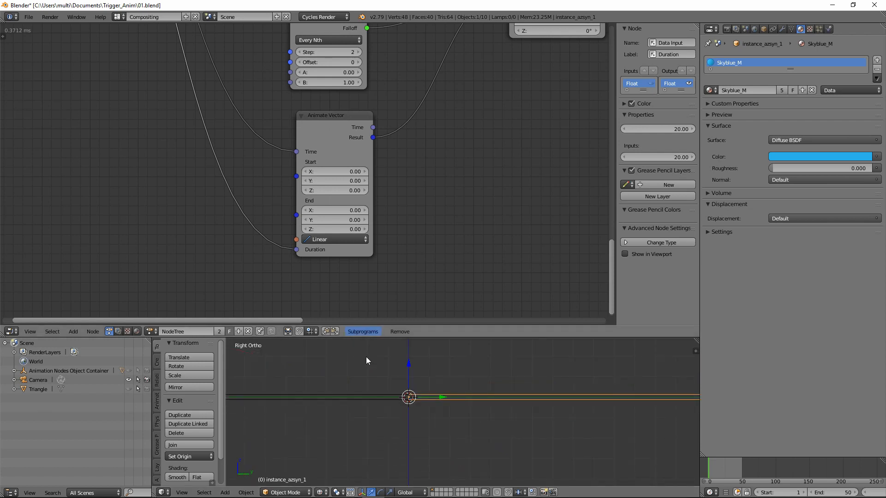
{"action": "scroll", "coordinate": [379, 376], "scroll_direction": "up", "scroll_amount": 5}
{"action": "key", "text": "z"}
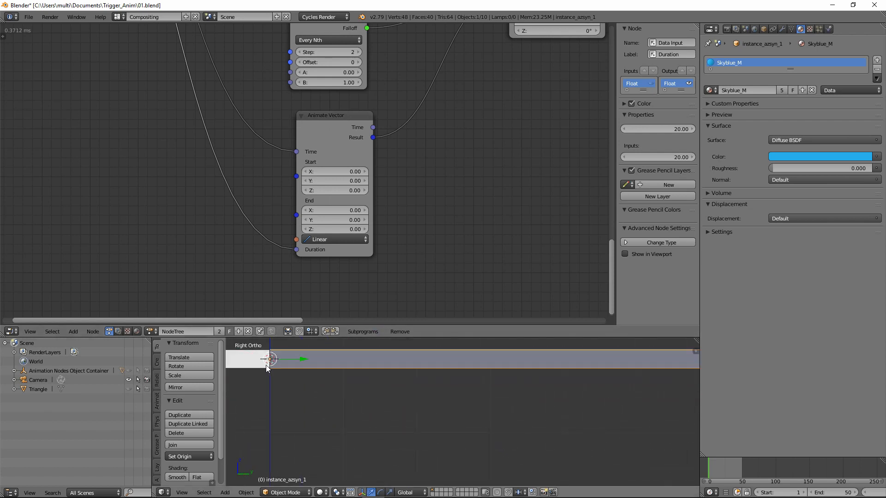
{"action": "key", "text": "KP_Decimal"}
{"action": "middle_click_drag", "start_coordinate": [303, 385], "coordinate": [500, 416], "text": "shift"}
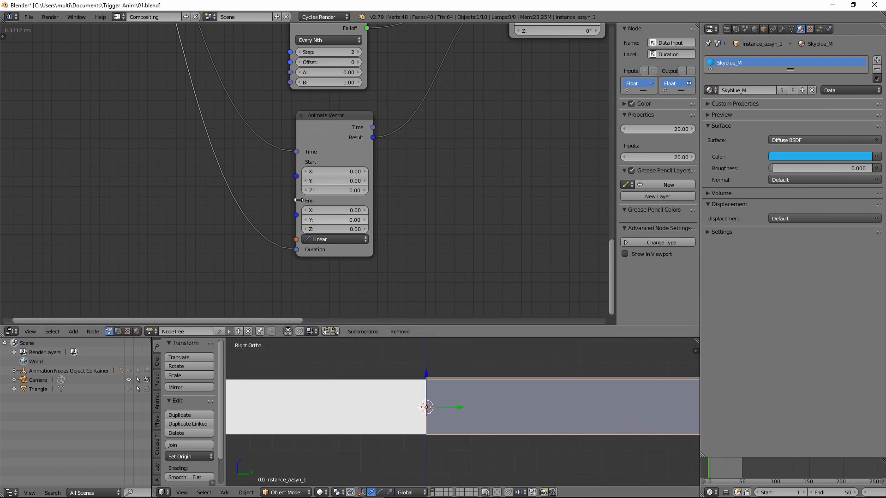
- Try a Start Z value of 0.01 on the Animate Vector node
{"action": "left_click", "coordinate": [365, 190]}
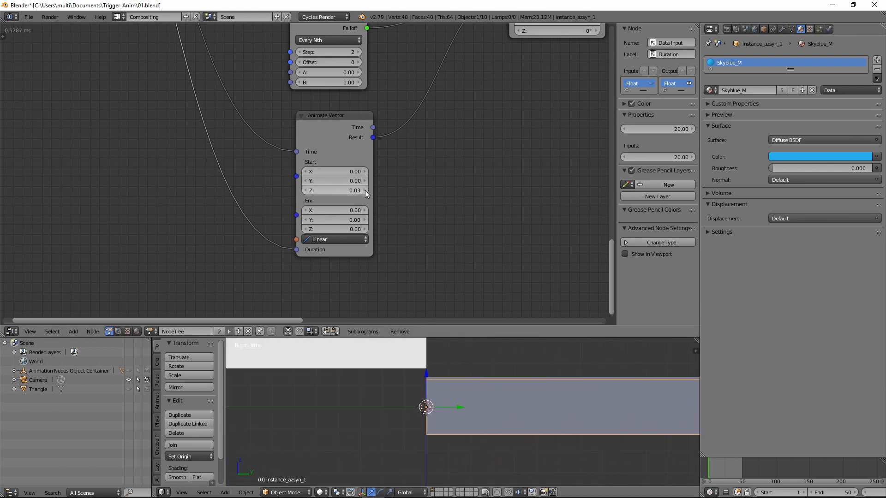
{"action": "left_click", "coordinate": [350, 192]}
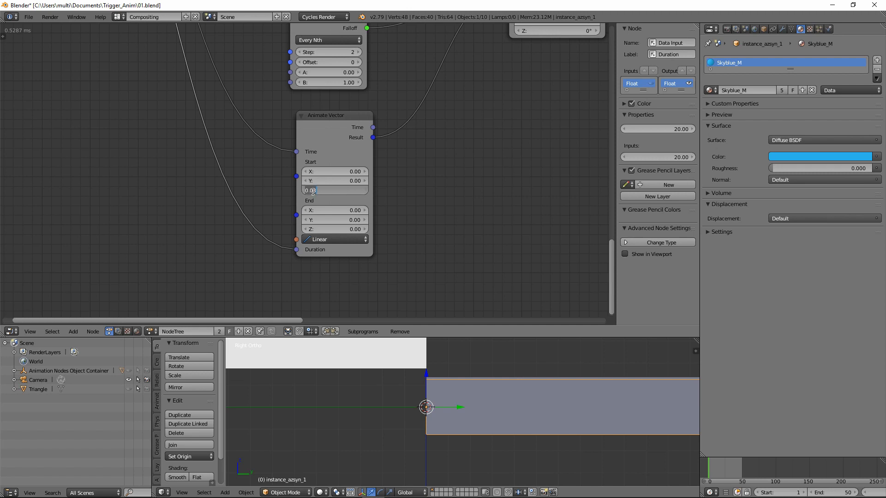
{"action": "type", "text": "1"}
{"action": "key", "text": "Return"}
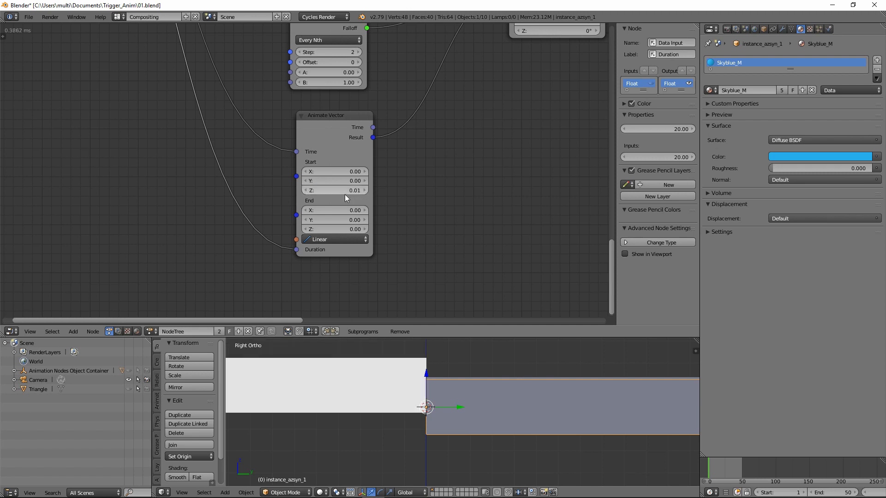
- Set the Animate Vector's Start Z to 0.001 and check the height offset in wireframe with all objects deselected
{"action": "left_click", "coordinate": [339, 189]}
{"action": "left_click_drag", "start_coordinate": [317, 190], "coordinate": [416, 243]}
{"action": "type", "text": "01"}
{"action": "key", "text": "Return"}
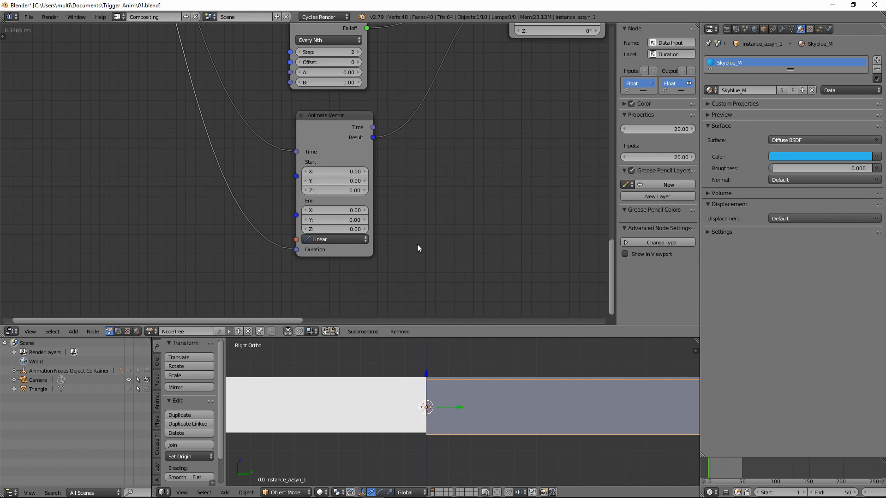
{"action": "key", "text": "z"}
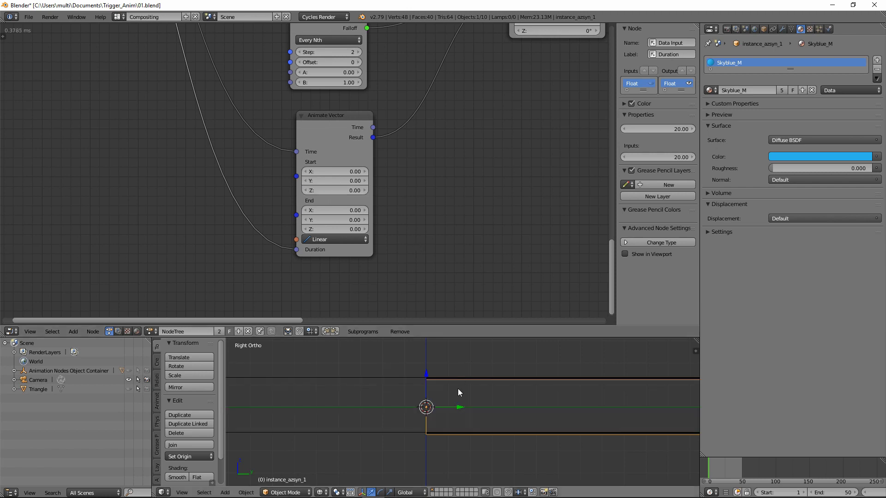
{"action": "key", "text": "a"}
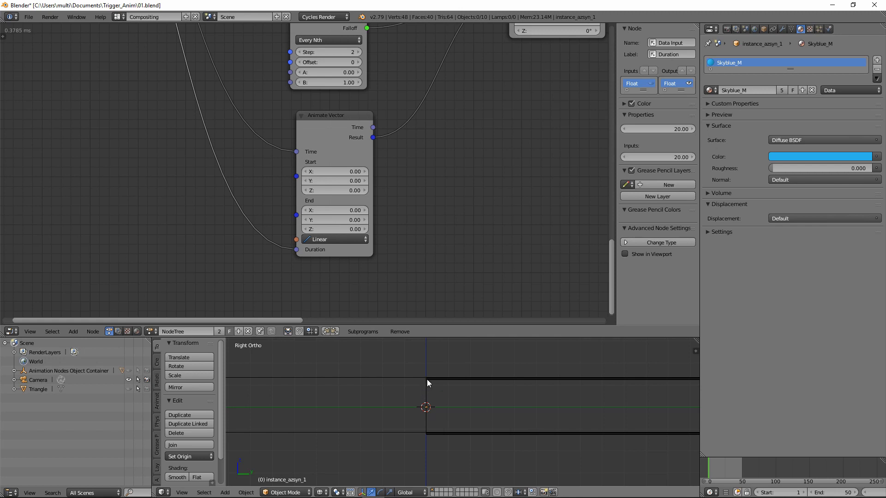
- Set the Animate Vector's End Z to -0.001, the negative of its Start Z
{"action": "left_click", "coordinate": [327, 191]}
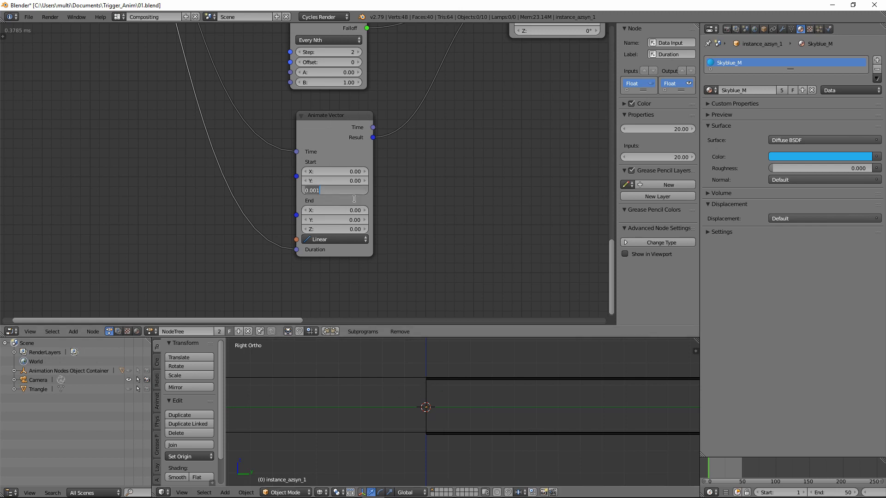
{"action": "left_click", "coordinate": [417, 223]}
{"action": "left_click", "coordinate": [360, 229]}
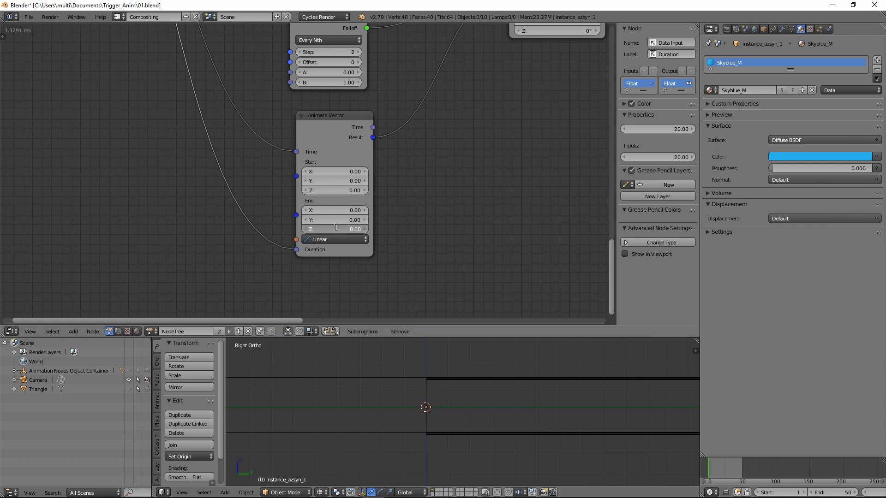
{"action": "type", "text": "0.001"}
{"action": "type", "text": "-"}
{"action": "key", "text": "Return"}
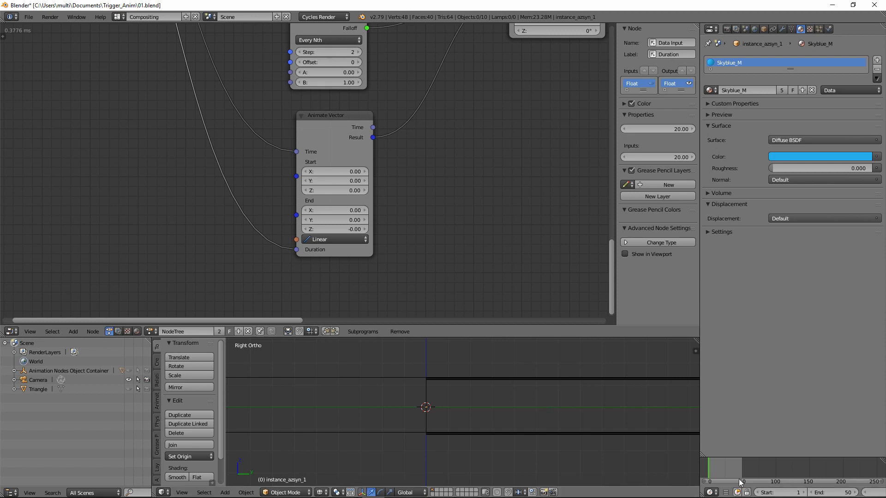
- Go to frame 51 and inspect the flipped triangles in wireframe, solid and rendered perspective views
{"action": "left_click_drag", "start_coordinate": [709, 468], "coordinate": [743, 493]}
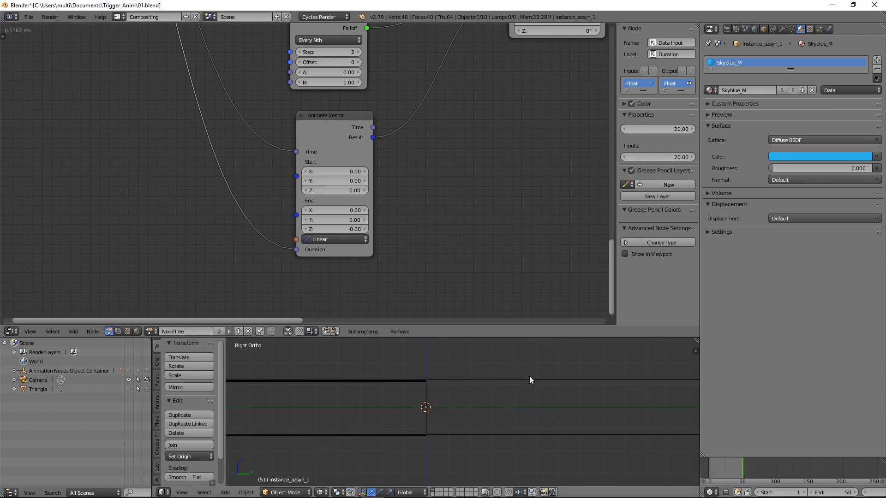
{"action": "middle_click_drag", "start_coordinate": [530, 375], "coordinate": [513, 411]}
{"action": "scroll", "coordinate": [513, 411], "scroll_direction": "down", "scroll_amount": 13}
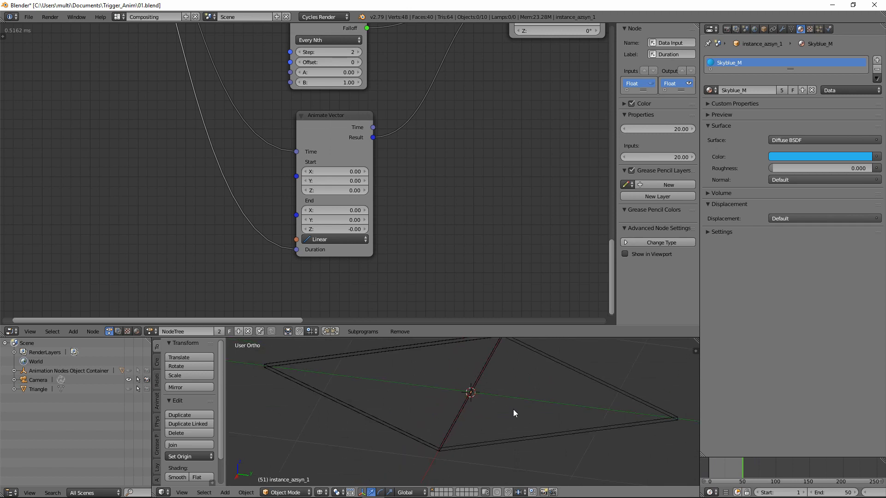
{"action": "key", "text": "KP_5"}
{"action": "key", "text": "z"}
{"action": "scroll", "coordinate": [514, 409], "scroll_direction": "down", "scroll_amount": 3}
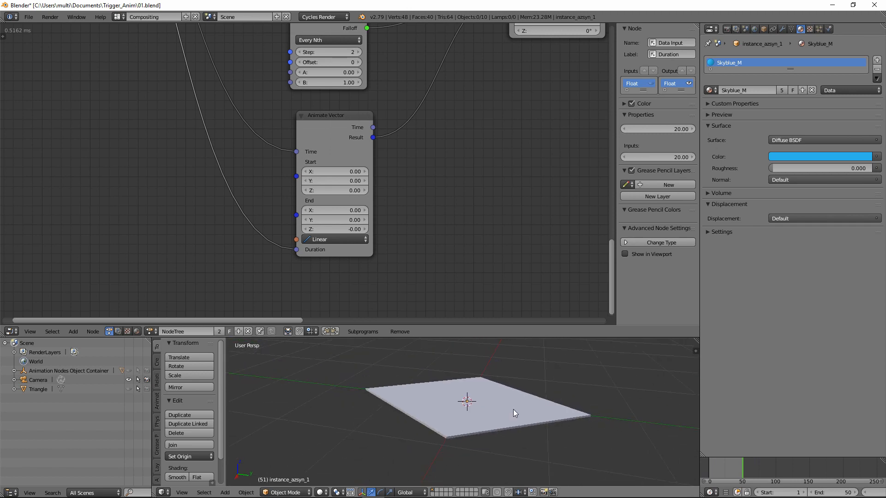
{"action": "mouse_move", "coordinate": [513, 409]}
{"action": "middle_mouse_down"}
{"action": "mouse_move", "coordinate": [485, 455]}
{"action": "mouse_move", "coordinate": [485, 434]}
{"action": "middle_mouse_up"}
{"action": "key", "text": "shift+z"}
{"action": "scroll", "coordinate": [484, 437], "scroll_direction": "up", "scroll_amount": 4}
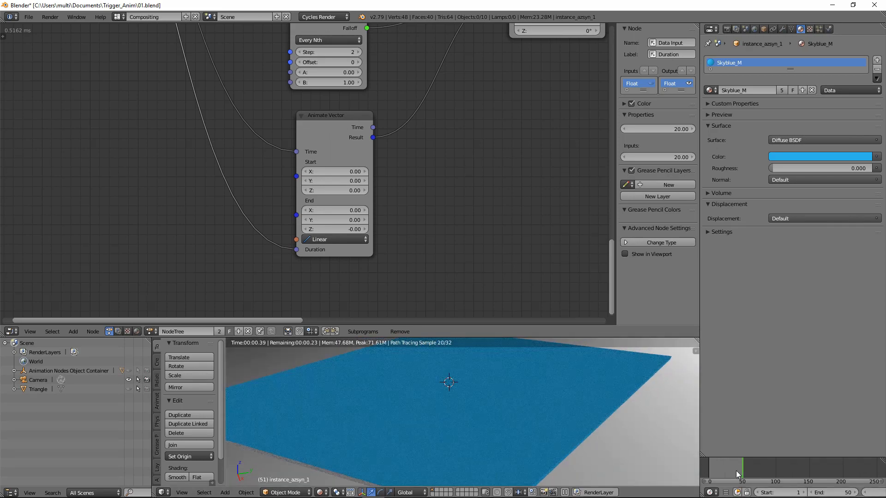
- Scrub the timeline back to frame 0 and forward again to review the flip in rendered and solid shading
{"action": "left_click_drag", "start_coordinate": [735, 470], "coordinate": [690, 467]}
{"action": "scroll", "coordinate": [517, 417], "scroll_direction": "down", "scroll_amount": 3}
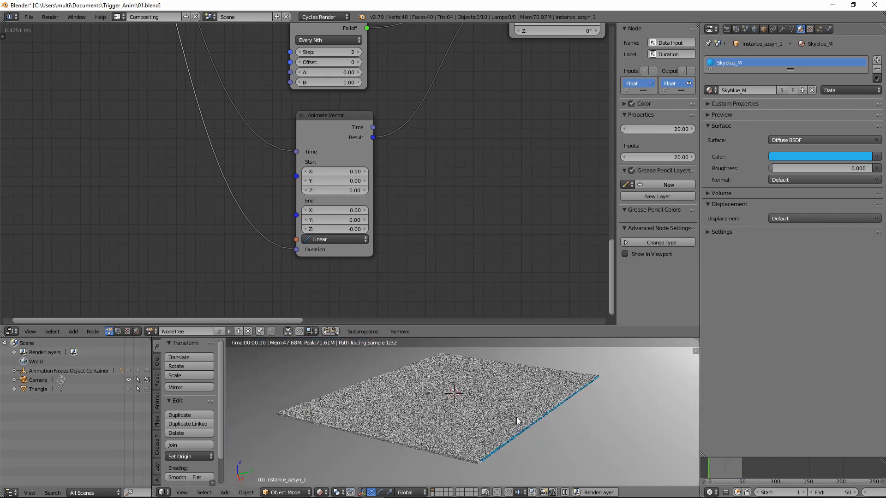
{"action": "left_click", "coordinate": [713, 474]}
{"action": "left_click_drag", "start_coordinate": [713, 473], "coordinate": [743, 472]}
{"action": "key", "text": "shift+z"}
{"action": "scroll", "coordinate": [489, 398], "scroll_direction": "down", "scroll_amount": 4}
{"action": "middle_click_drag", "start_coordinate": [461, 437], "coordinate": [482, 447]}
{"action": "mouse_move", "coordinate": [719, 473]}
{"action": "left_mouse_down"}
{"action": "mouse_move", "coordinate": [708, 471]}
{"action": "mouse_move", "coordinate": [735, 473]}
{"action": "mouse_move", "coordinate": [696, 468]}
{"action": "mouse_move", "coordinate": [735, 475]}
{"action": "left_mouse_up"}
- Switch the 3D viewport to Material shading and save the project over 01.blend
{"action": "left_click", "coordinate": [316, 493]}
{"action": "left_click", "coordinate": [338, 442]}
{"action": "key", "text": "ctrl+s"}
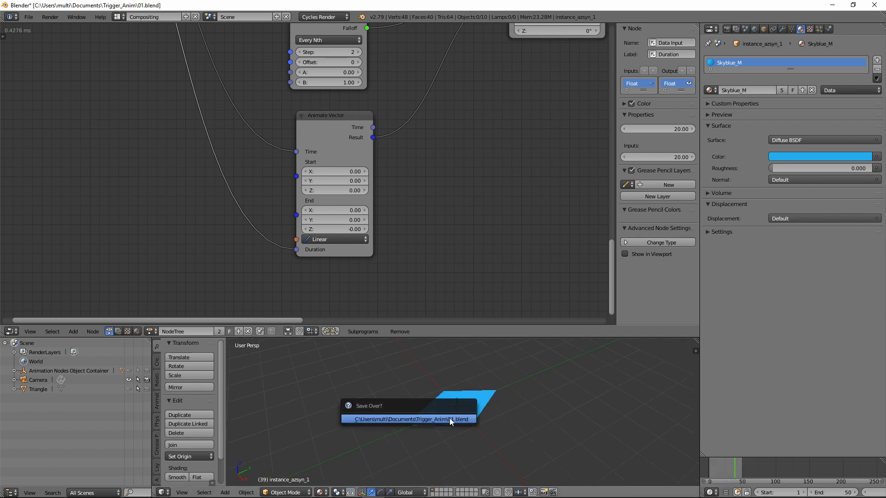
{"action": "left_click", "coordinate": [449, 418]}
{"action": "scroll", "coordinate": [415, 195], "scroll_direction": "down", "scroll_amount": 4}
{"action": "middle_click_drag", "start_coordinate": [415, 195], "coordinate": [338, 222]}
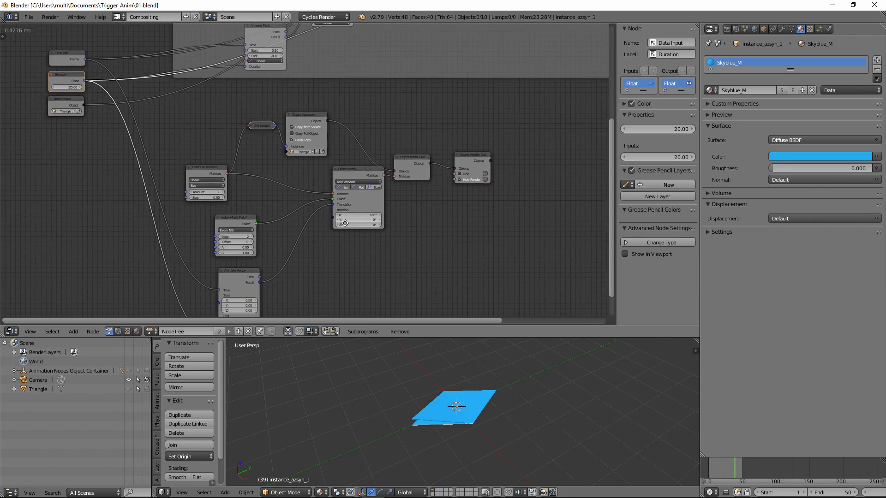
- Move all nodes of the second triangle setup farther away from the shared input nodes
{"action": "middle_click_drag", "start_coordinate": [469, 89], "coordinate": [411, 99]}
{"action": "scroll", "coordinate": [412, 159], "scroll_direction": "down", "scroll_amount": 2}
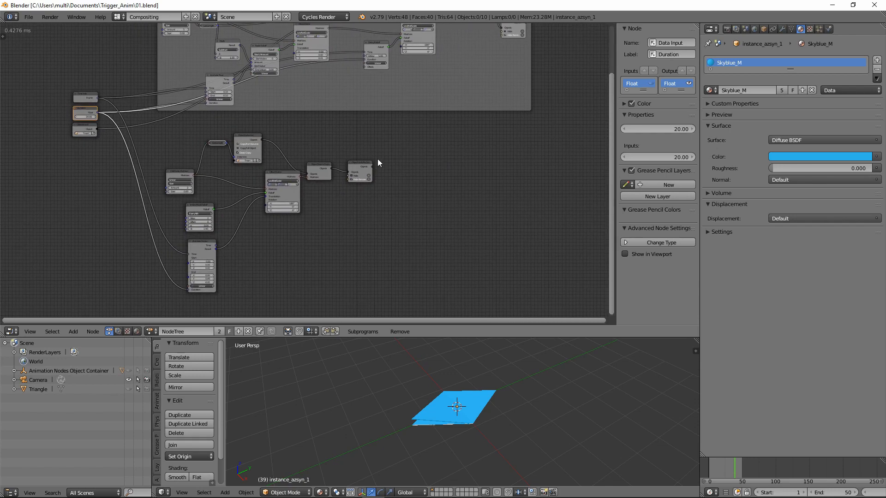
{"action": "key", "text": "b"}
{"action": "left_click_drag", "start_coordinate": [428, 134], "coordinate": [169, 312]}
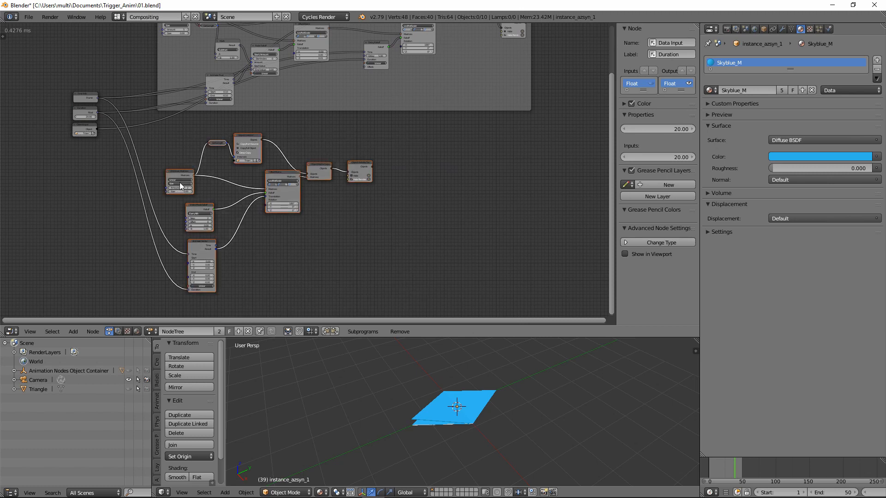
{"action": "left_click_drag", "start_coordinate": [180, 185], "coordinate": [278, 189]}
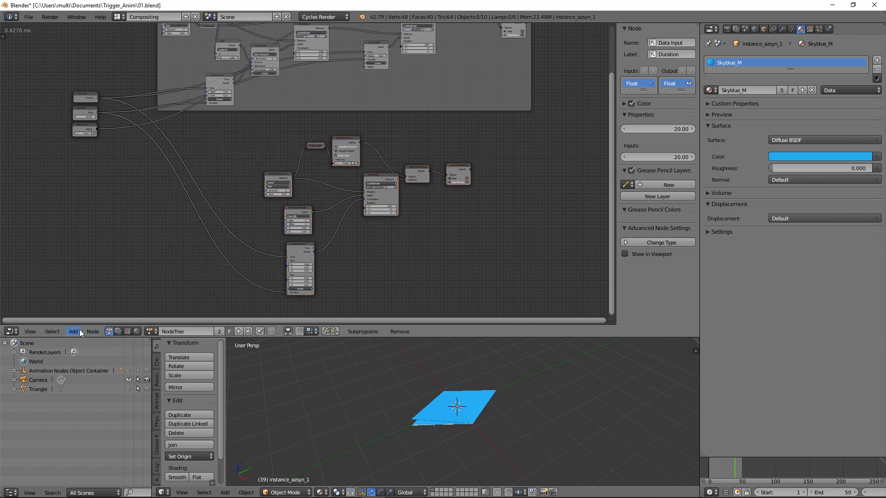
- Enclose the second triangle setup's nodes in a new Frame and label the frame Triangle_Base
{"action": "left_click", "coordinate": [79, 330]}
{"action": "mouse_move", "coordinate": [93, 72]}
{"action": "left_click", "coordinate": [146, 69]}
{"action": "left_click", "coordinate": [137, 234]}
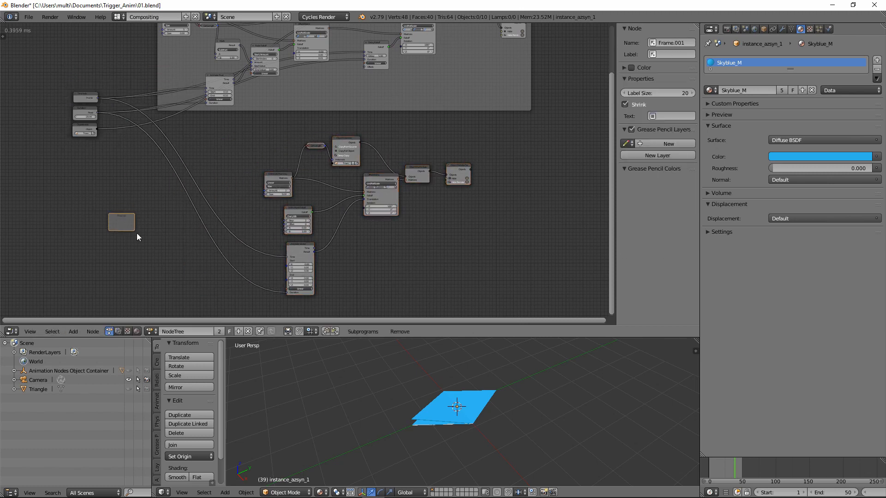
{"action": "key", "text": "b"}
{"action": "left_click_drag", "start_coordinate": [222, 125], "coordinate": [467, 297]}
{"action": "left_click_drag", "start_coordinate": [273, 185], "coordinate": [347, 128]}
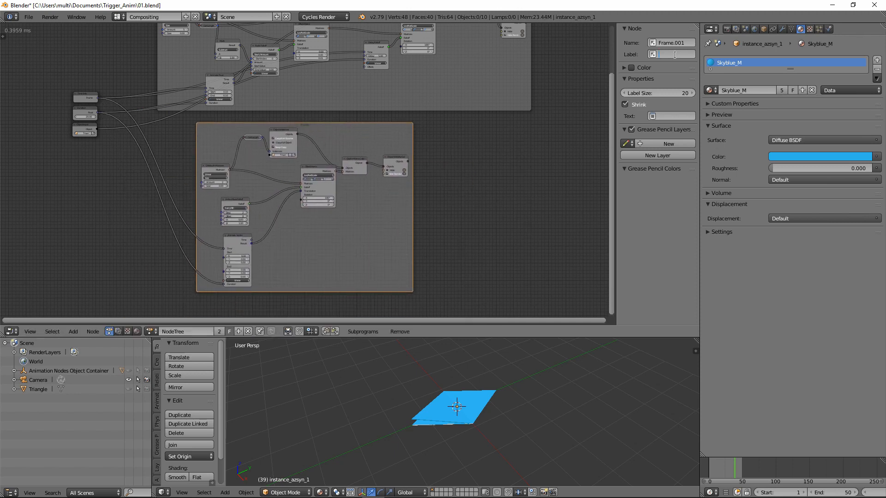
{"action": "type", "text": "Tr"}
{"action": "type", "text": "iangle_Base"}
- Go to frame 20 to view the partly flipped triangles from a lower perspective
{"action": "middle_click_drag", "start_coordinate": [499, 158], "coordinate": [449, 200]}
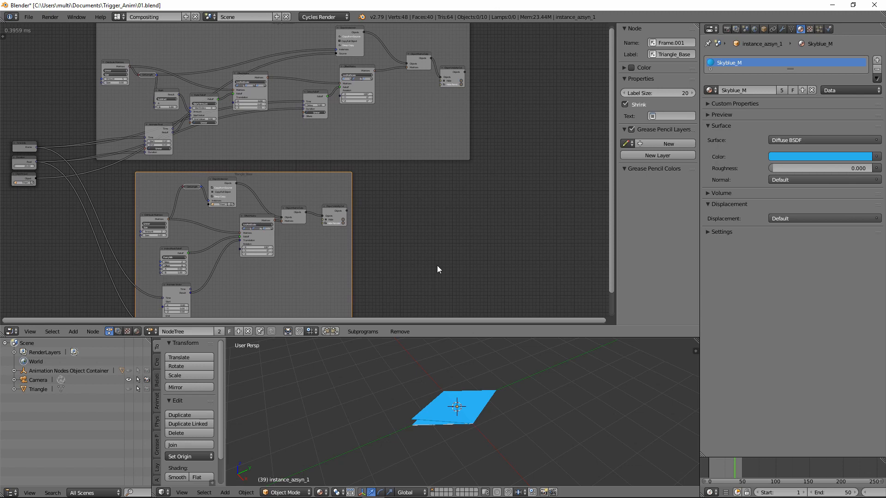
{"action": "mouse_move", "coordinate": [487, 424]}
{"action": "middle_mouse_down"}
{"action": "mouse_move", "coordinate": [502, 397]}
{"action": "mouse_move", "coordinate": [496, 433]}
{"action": "middle_mouse_up"}
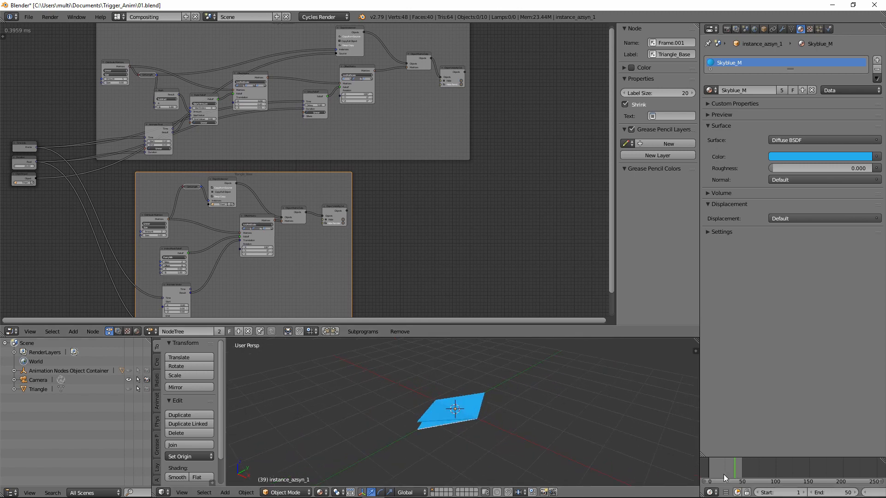
{"action": "mouse_move", "coordinate": [723, 474]}
{"action": "left_mouse_down"}
{"action": "mouse_move", "coordinate": [707, 466]}
{"action": "mouse_move", "coordinate": [737, 471]}
{"action": "mouse_move", "coordinate": [705, 461]}
{"action": "mouse_move", "coordinate": [722, 466]}
{"action": "left_mouse_up"}
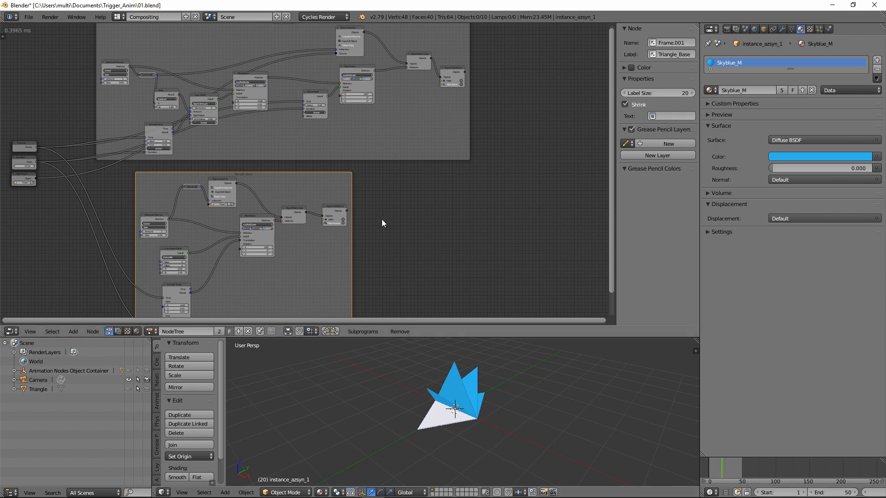
- Add a Combine Lists node in the empty area beside the two framed setups
{"action": "middle_click_drag", "start_coordinate": [381, 219], "coordinate": [367, 224]}
{"action": "left_click", "coordinate": [74, 331]}
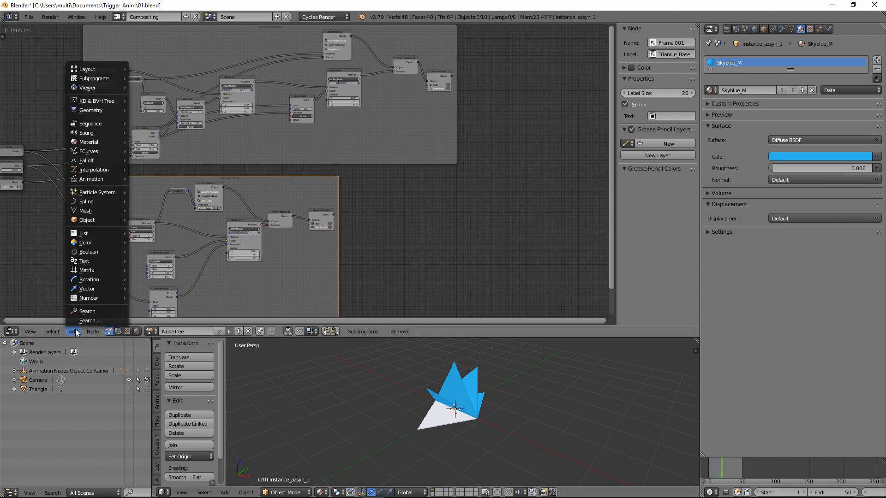
{"action": "mouse_move", "coordinate": [90, 235]}
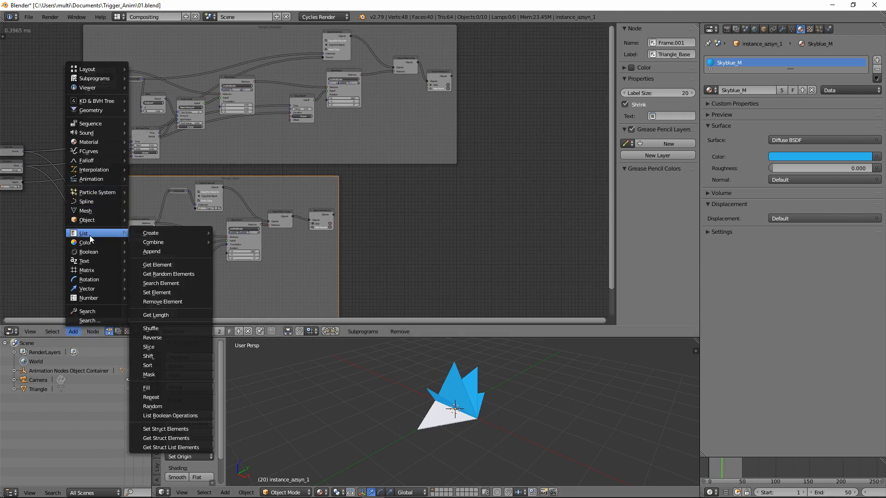
{"action": "mouse_move", "coordinate": [167, 241]}
{"action": "left_click", "coordinate": [240, 242]}
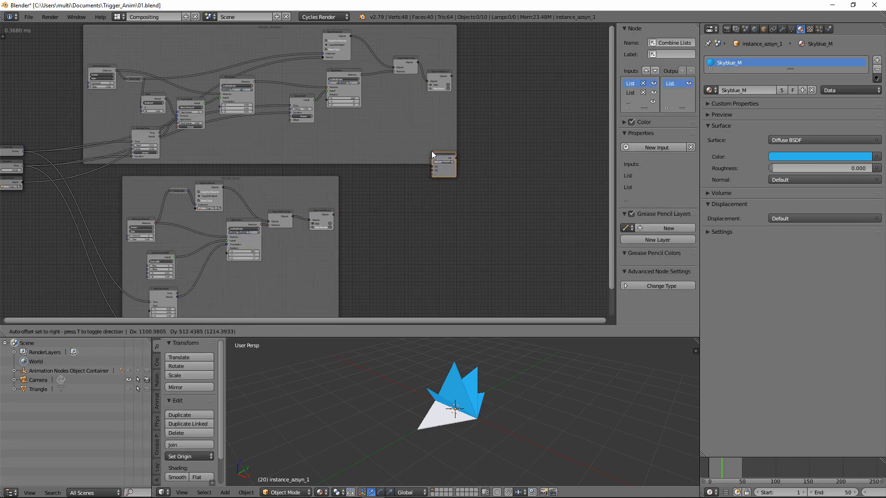
{"action": "left_click", "coordinate": [499, 151]}
- Link the final Objects outputs of both framed setups to the Combine Lists node's two inputs
{"action": "scroll", "coordinate": [499, 150], "scroll_direction": "up", "scroll_amount": 4}
{"action": "middle_click_drag", "start_coordinate": [498, 150], "coordinate": [298, 185]}
{"action": "left_click_drag", "start_coordinate": [305, 74], "coordinate": [368, 197]}
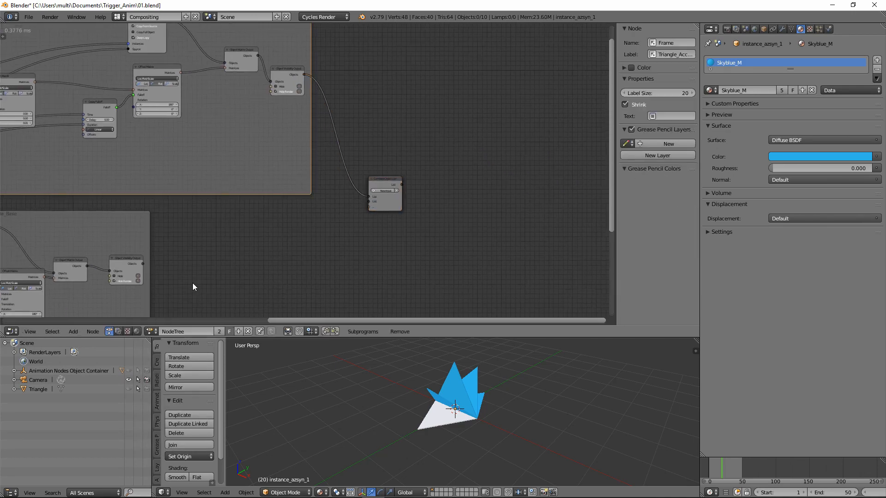
{"action": "left_click_drag", "start_coordinate": [143, 264], "coordinate": [368, 201]}
- Create an object loop from the combined list and place its Invoke Subprogram and Loop Input nodes
{"action": "scroll", "coordinate": [378, 239], "scroll_direction": "up", "scroll_amount": 4}
{"action": "middle_click_drag", "start_coordinate": [396, 189], "coordinate": [303, 180]}
{"action": "left_click_drag", "start_coordinate": [309, 171], "coordinate": [349, 161]}
{"action": "key", "text": "w"}
{"action": "left_click", "coordinate": [412, 161]}
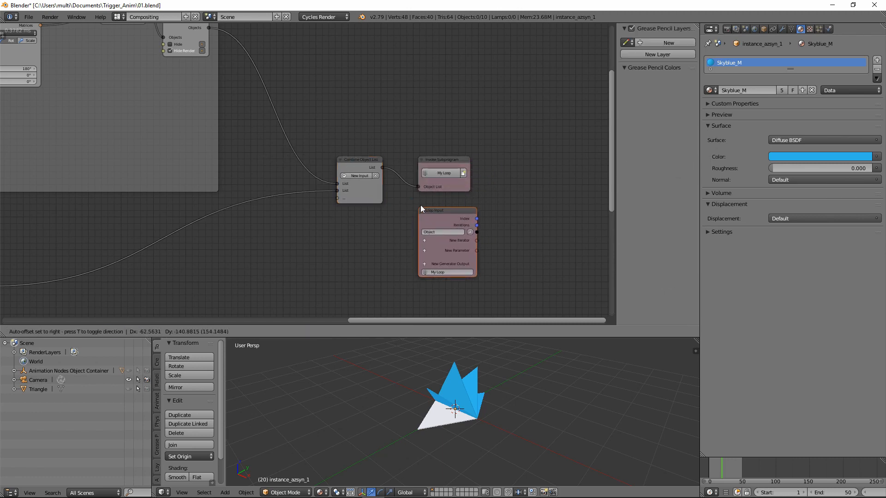
{"action": "left_click", "coordinate": [412, 196]}
- Add a Mesh Object Input node and feed it the Loop Input's Object output
{"action": "middle_click_drag", "start_coordinate": [387, 228], "coordinate": [272, 210]}
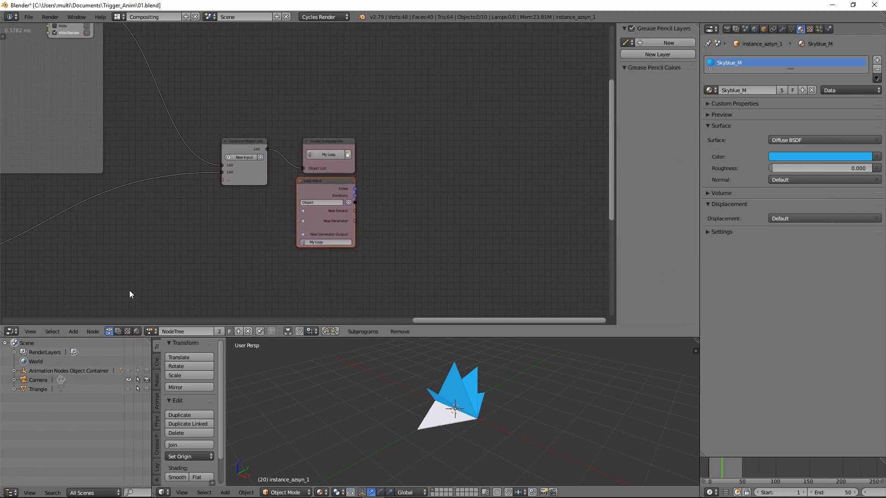
{"action": "left_click", "coordinate": [76, 331]}
{"action": "mouse_move", "coordinate": [95, 211]}
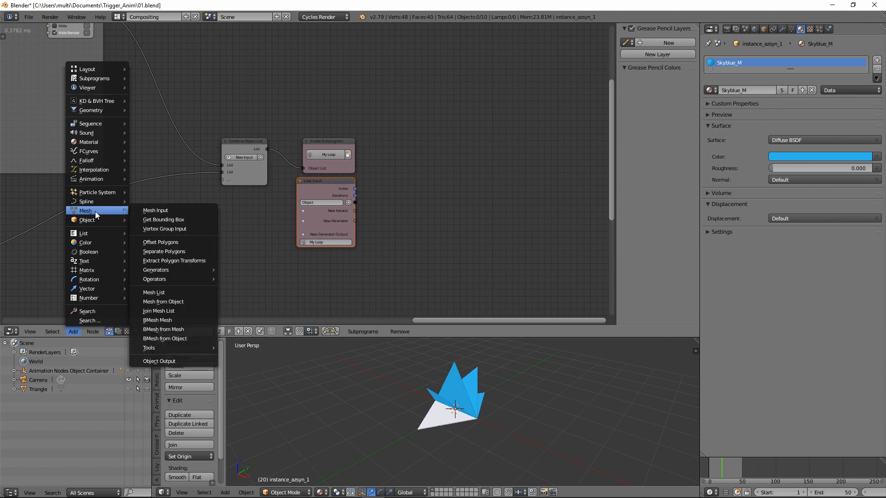
{"action": "left_click", "coordinate": [155, 210]}
{"action": "left_click", "coordinate": [412, 182]}
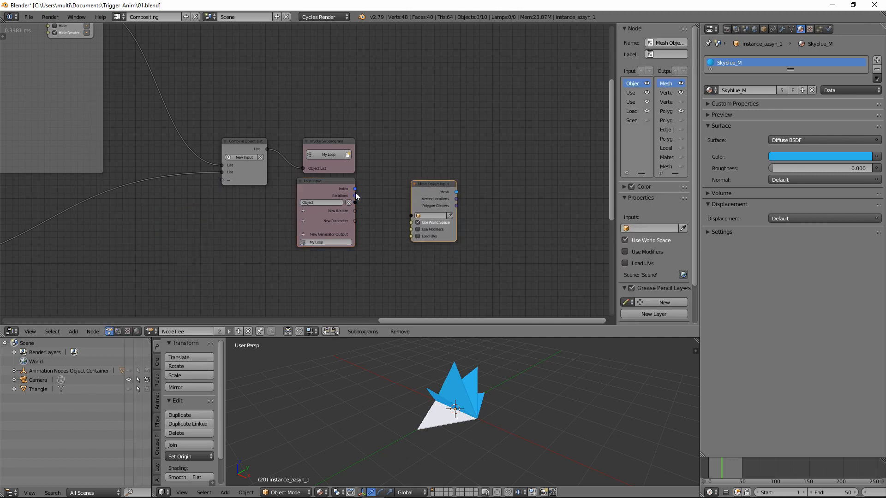
{"action": "left_click_drag", "start_coordinate": [356, 203], "coordinate": [411, 217]}
{"action": "middle_click_drag", "start_coordinate": [414, 225], "coordinate": [371, 203]}
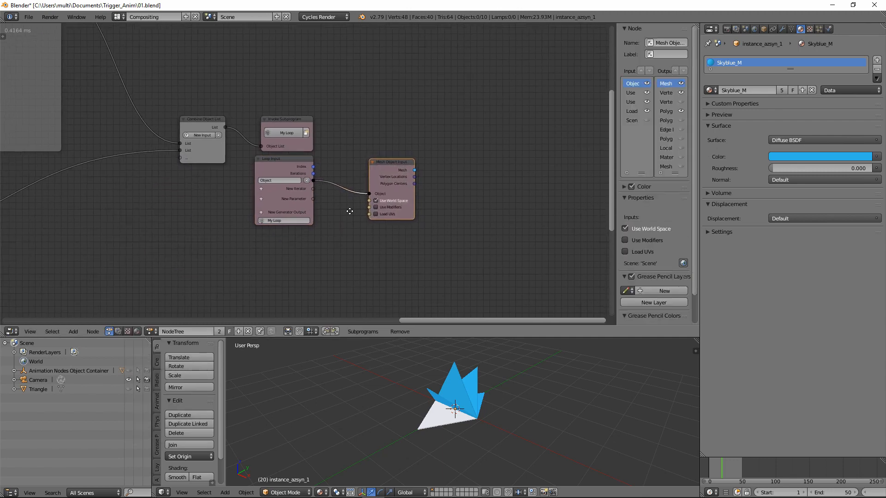
- Add a Mesh List generator output to the loop and link the Mesh Object Input's Mesh to it
{"action": "scroll", "coordinate": [394, 190], "scroll_direction": "up", "scroll_amount": 1}
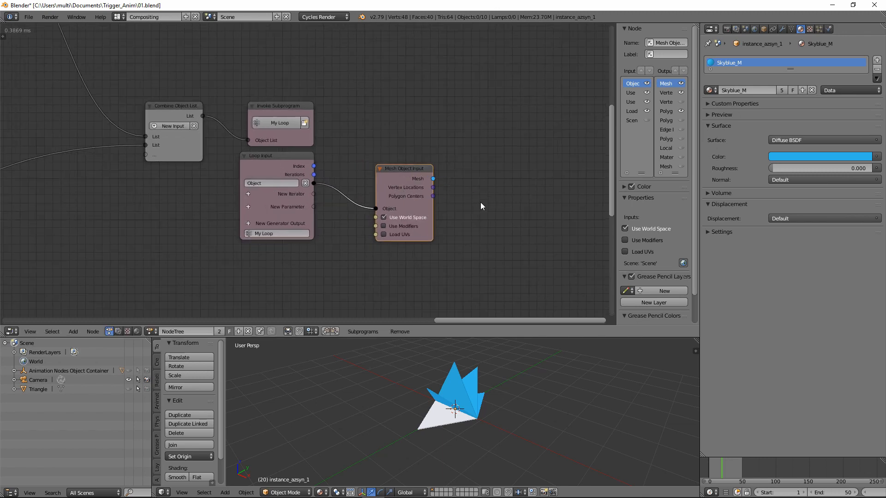
{"action": "left_click", "coordinate": [248, 224]}
{"action": "type", "text": "mesh"}
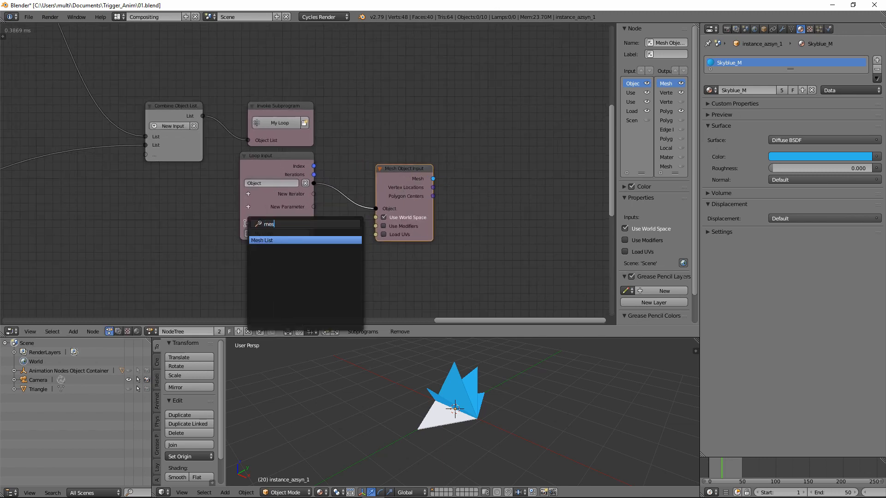
{"action": "key", "text": "Return"}
{"action": "left_click", "coordinate": [486, 191]}
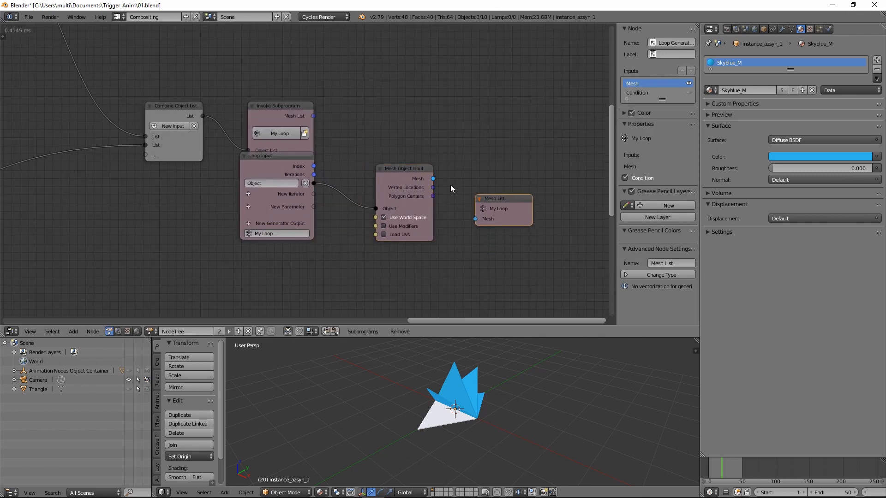
{"action": "left_click_drag", "start_coordinate": [433, 178], "coordinate": [475, 219]}
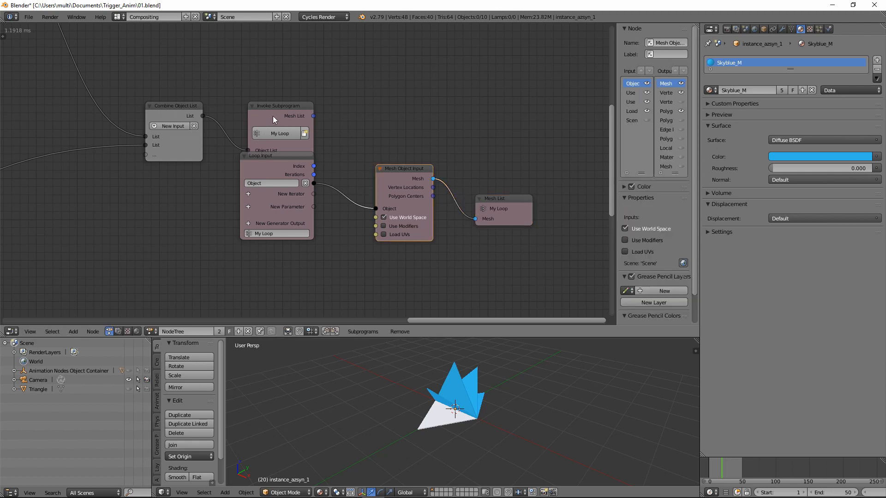
- Spread out the Invoke Subprogram, Loop Input, Mesh Object Input and Mesh List nodes so they no longer overlap
{"action": "left_click_drag", "start_coordinate": [272, 115], "coordinate": [272, 90]}
{"action": "left_click_drag", "start_coordinate": [275, 154], "coordinate": [275, 172]}
{"action": "left_click_drag", "start_coordinate": [402, 174], "coordinate": [394, 190]}
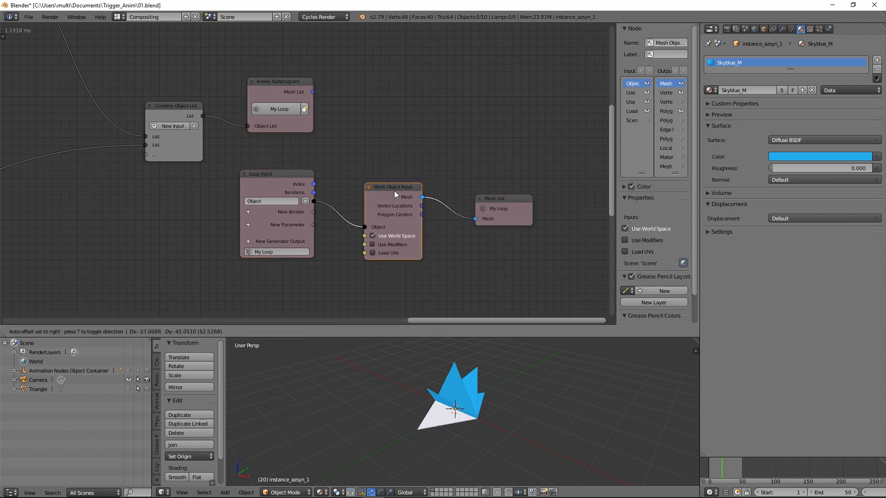
{"action": "left_click_drag", "start_coordinate": [497, 203], "coordinate": [484, 207]}
- Add a Join Mesh List node and link the Invoke Subprogram's Mesh List output to it
{"action": "left_click", "coordinate": [270, 79]}
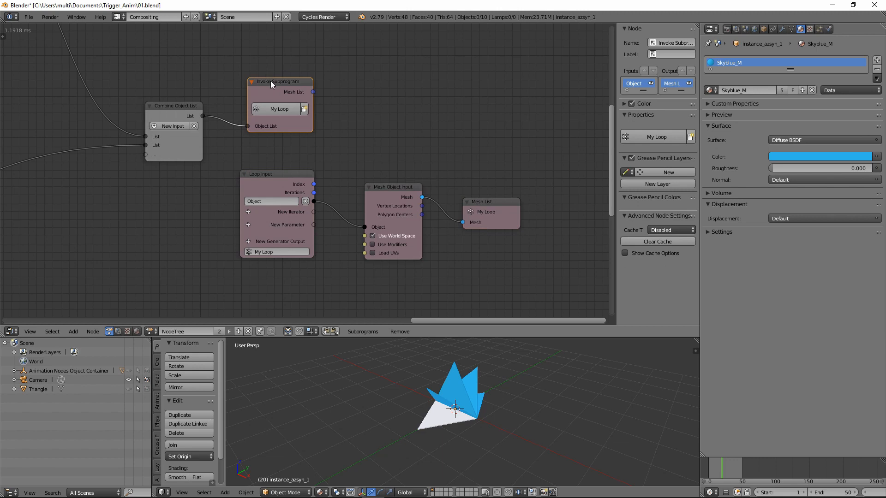
{"action": "left_click", "coordinate": [82, 331]}
{"action": "mouse_move", "coordinate": [90, 211]}
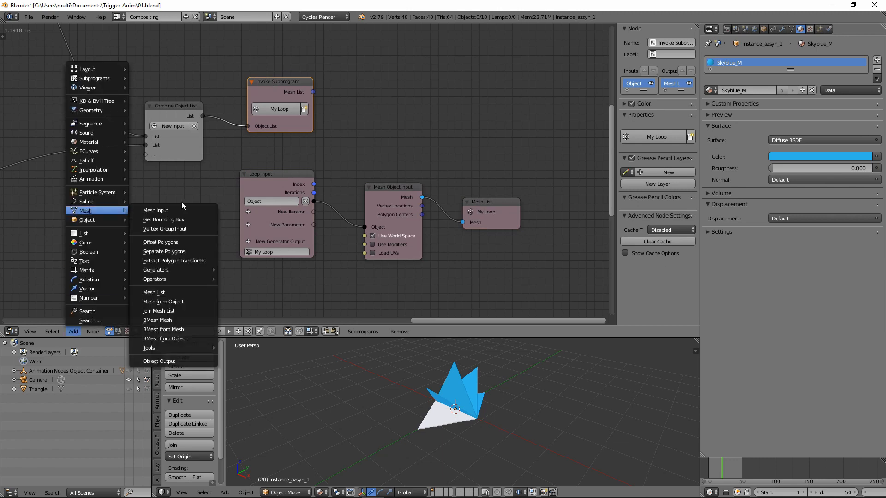
{"action": "left_click", "coordinate": [159, 311]}
{"action": "left_click", "coordinate": [362, 85]}
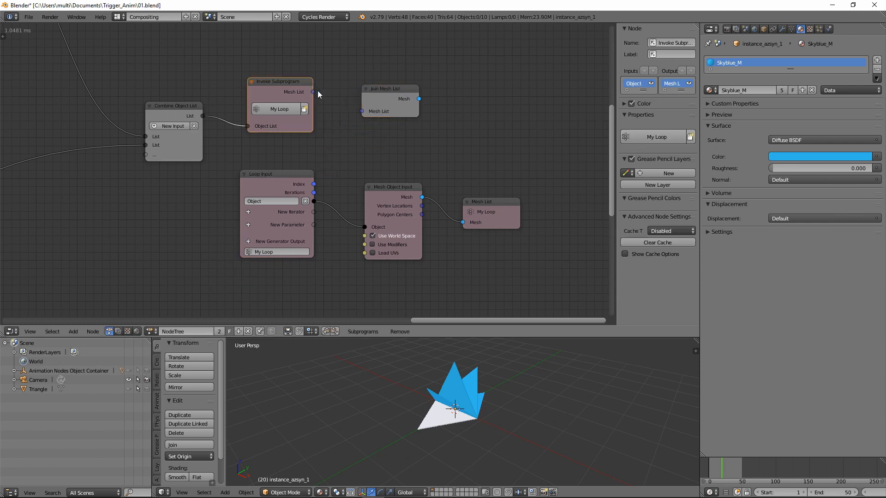
{"action": "left_click_drag", "start_coordinate": [313, 92], "coordinate": [381, 107]}
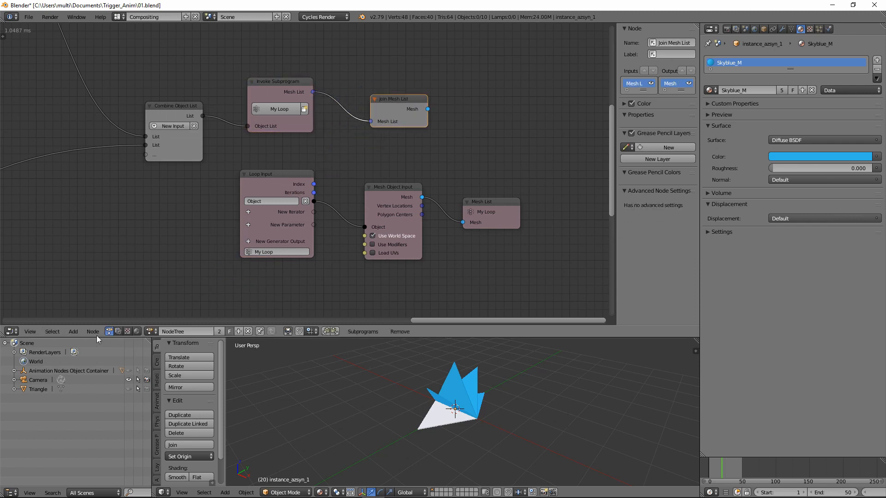
- Add a Mesh Object Output node, link the joined Mesh to it and create a new target object
{"action": "left_click", "coordinate": [73, 331]}
{"action": "mouse_move", "coordinate": [98, 212]}
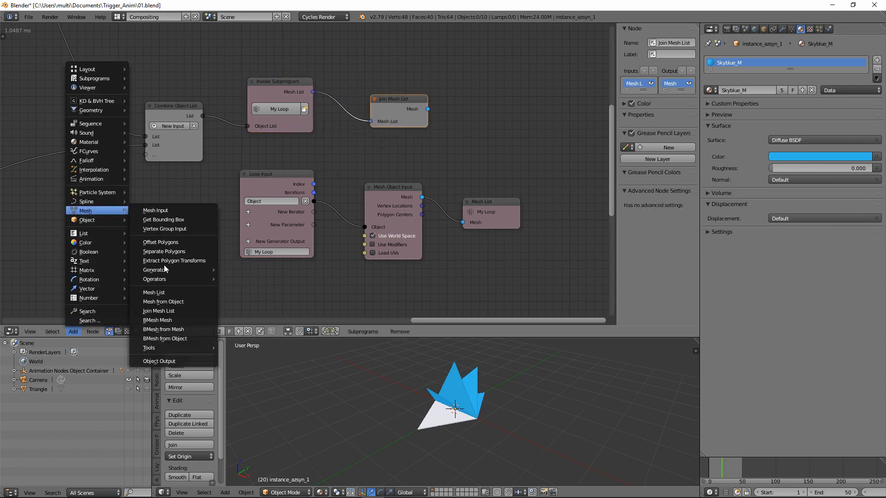
{"action": "left_click", "coordinate": [160, 361]}
{"action": "left_click_drag", "start_coordinate": [429, 108], "coordinate": [472, 127]}
{"action": "left_click", "coordinate": [529, 118]}
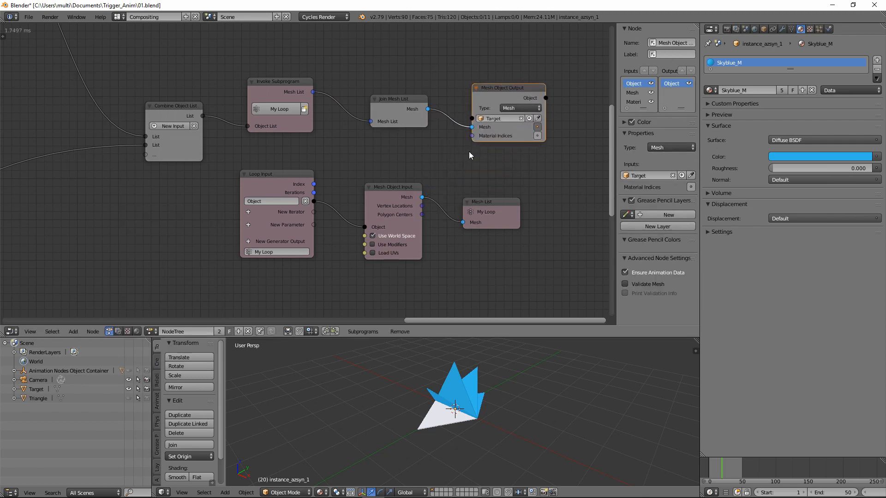
- Rename the new target object as Original_Joined_Triangles
{"action": "double_click", "coordinate": [35, 389]}
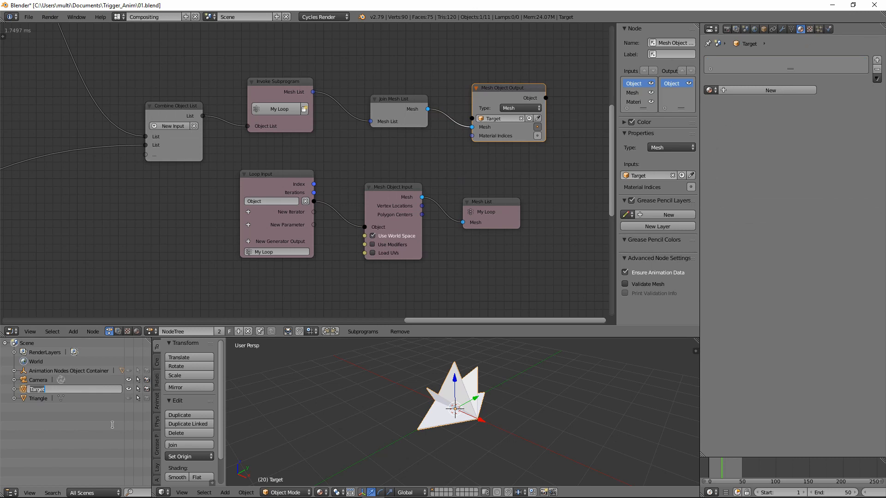
{"action": "key", "text": "BackSpace"}
{"action": "type", "text": "Origin"}
{"action": "type", "text": "al_Joined_Triangles"}
{"action": "key", "text": "Return"}
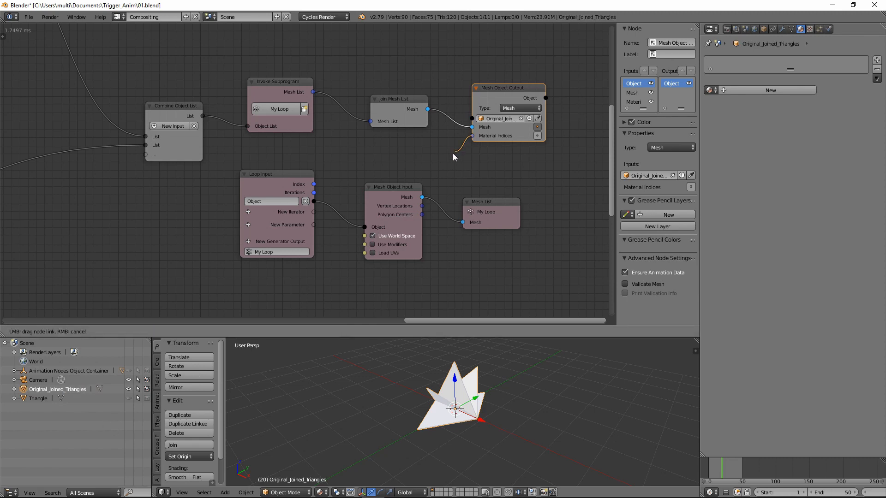
- Make room between the loop nodes and enable the Mesh Object Input's Material Indices output
{"action": "left_click_drag", "start_coordinate": [496, 215], "coordinate": [528, 213]}
{"action": "left_click_drag", "start_coordinate": [388, 187], "coordinate": [397, 187]}
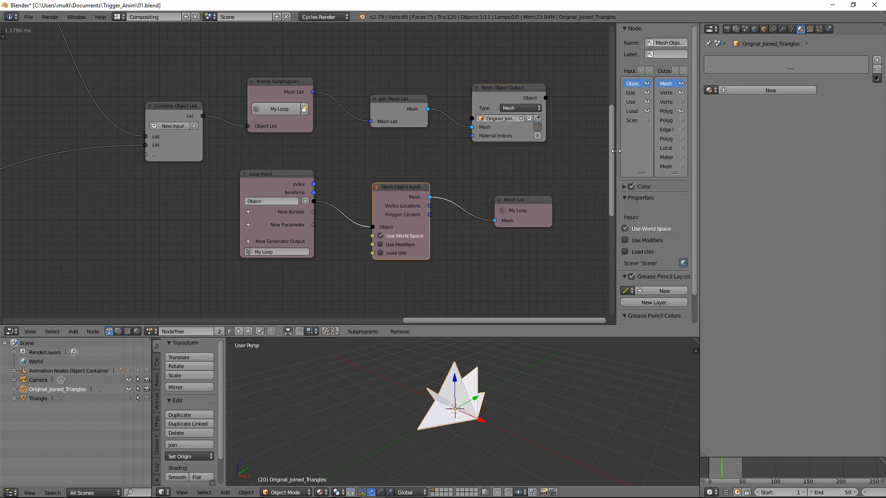
{"action": "left_click_drag", "start_coordinate": [617, 151], "coordinate": [558, 153]}
{"action": "left_click", "coordinate": [681, 157]}
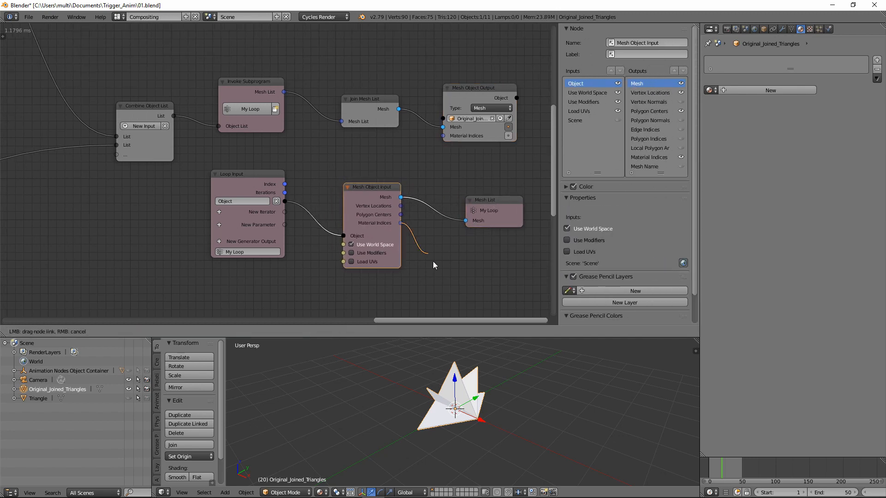
- Attach a Viewer node to the Material Indices output and display the node tree's Problems information
{"action": "key", "text": "w"}
{"action": "left_click", "coordinate": [369, 240]}
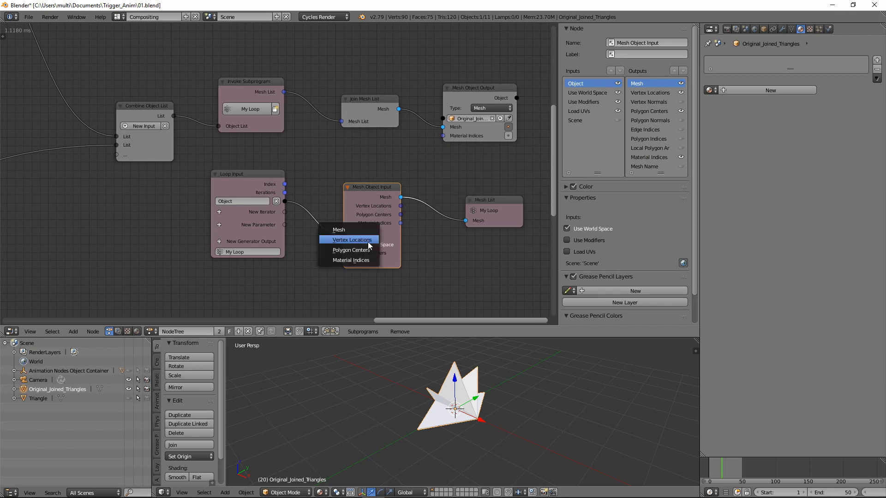
{"action": "left_click", "coordinate": [364, 262]}
{"action": "left_click", "coordinate": [444, 247]}
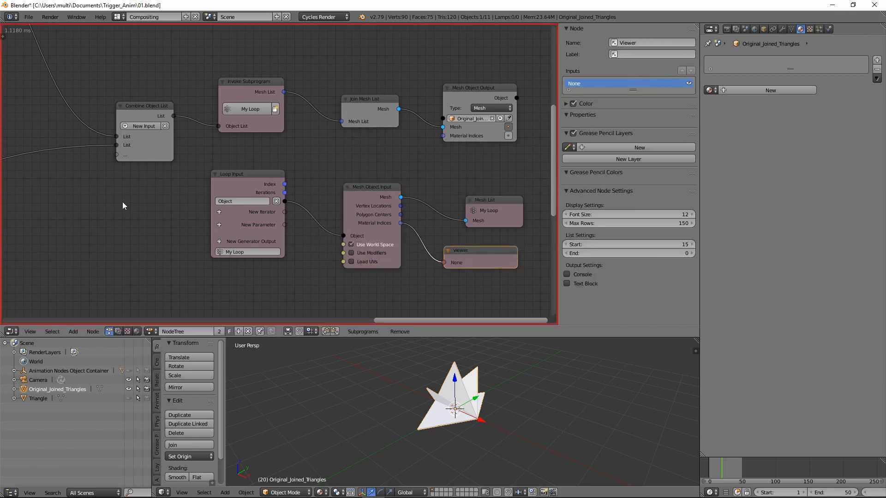
{"action": "key", "text": "t"}
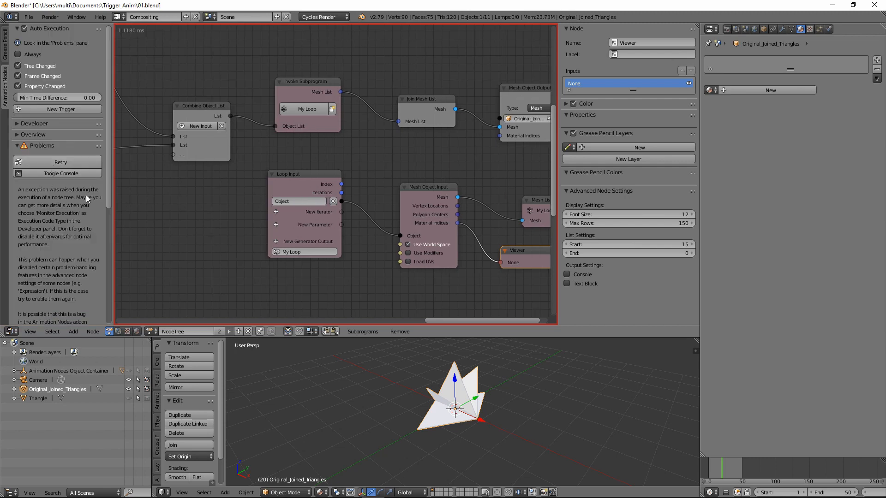
- Delete the Viewer node, hide the Mesh Object Input's Material Indices output and move the loop's Mesh List output node closer
{"action": "key", "text": "x"}
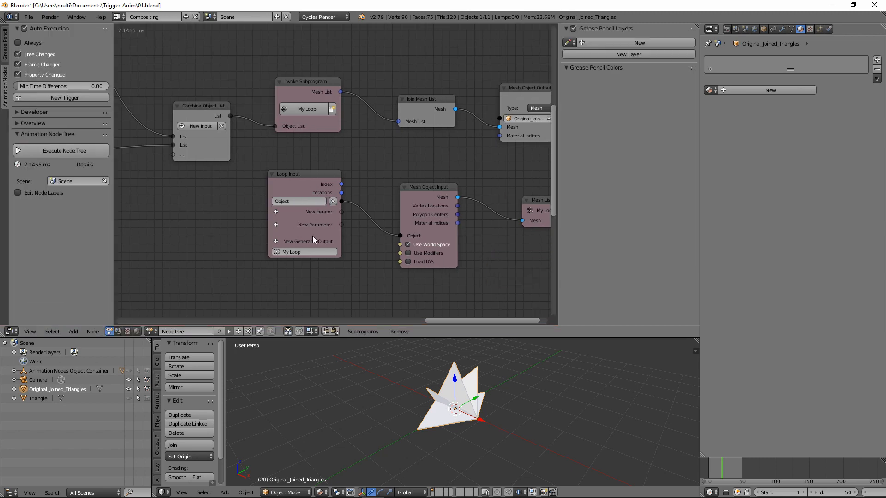
{"action": "key", "text": "t"}
{"action": "left_click", "coordinate": [370, 185]}
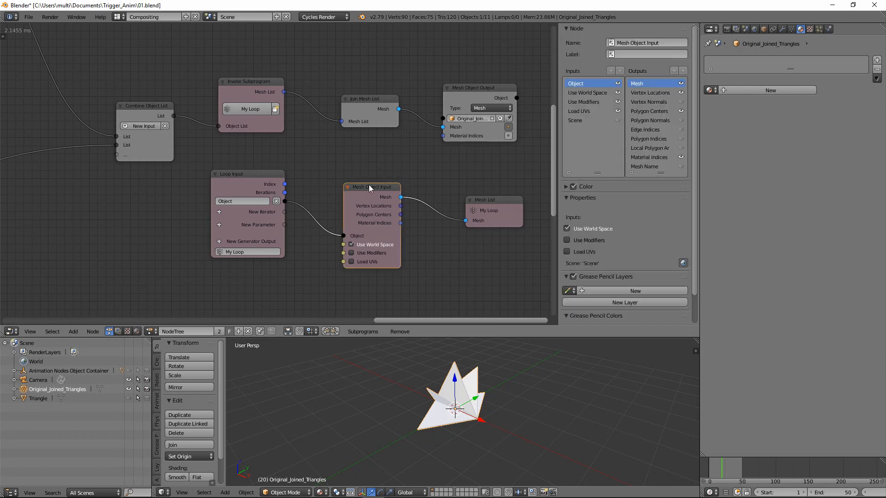
{"action": "left_click", "coordinate": [680, 158]}
{"action": "left_click_drag", "start_coordinate": [483, 207], "coordinate": [466, 203]}
{"action": "middle_click_drag", "start_coordinate": [437, 231], "coordinate": [384, 227]}
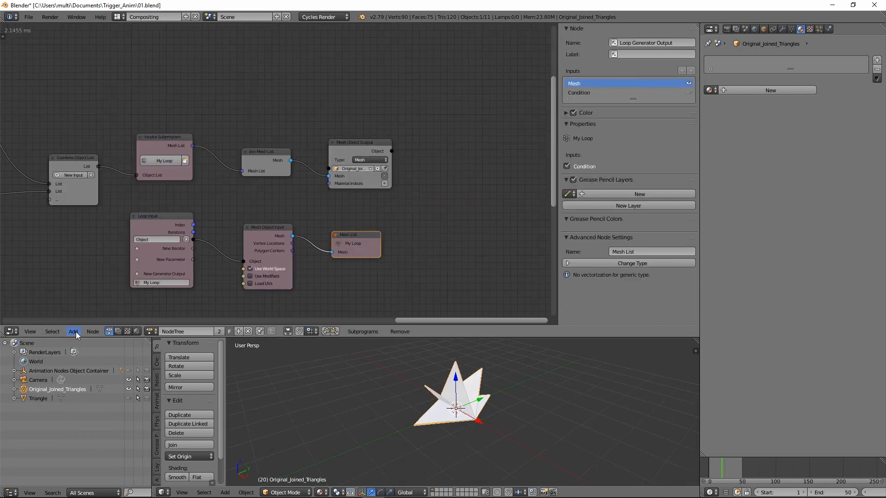
- Add an Object Visibility Output node, link the Mesh Object Output's Object to it and enable its Hide and Hide Render inputs
{"action": "left_click", "coordinate": [74, 332]}
{"action": "mouse_move", "coordinate": [99, 218]}
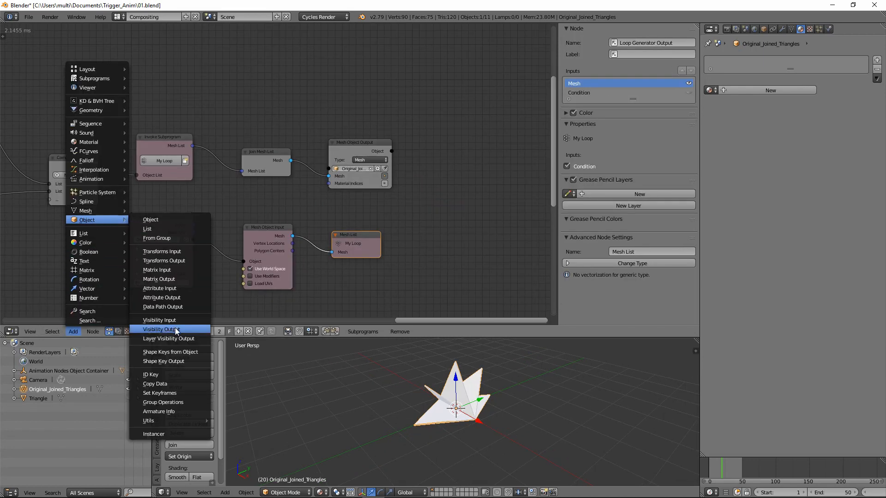
{"action": "left_click", "coordinate": [161, 329]}
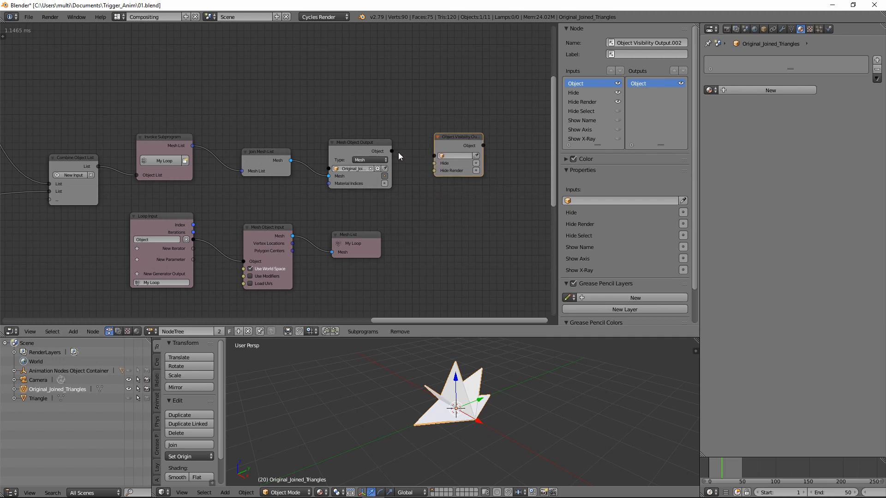
{"action": "left_click_drag", "start_coordinate": [392, 151], "coordinate": [447, 163]}
{"action": "left_click", "coordinate": [475, 163]}
{"action": "left_click", "coordinate": [475, 170]}
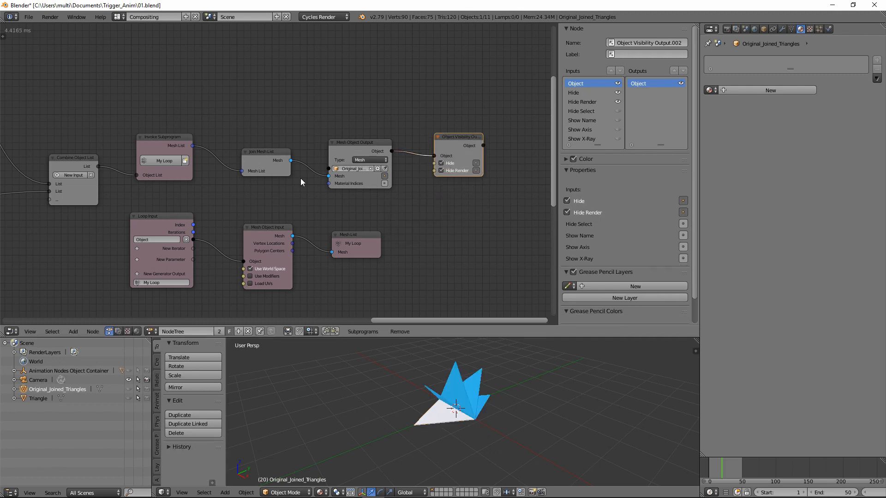
- Hide the instances of both framed triangle setups through their Object Visibility Output nodes
{"action": "middle_click_drag", "start_coordinate": [152, 111], "coordinate": [419, 132]}
{"action": "middle_click_drag", "start_coordinate": [192, 139], "coordinate": [322, 228]}
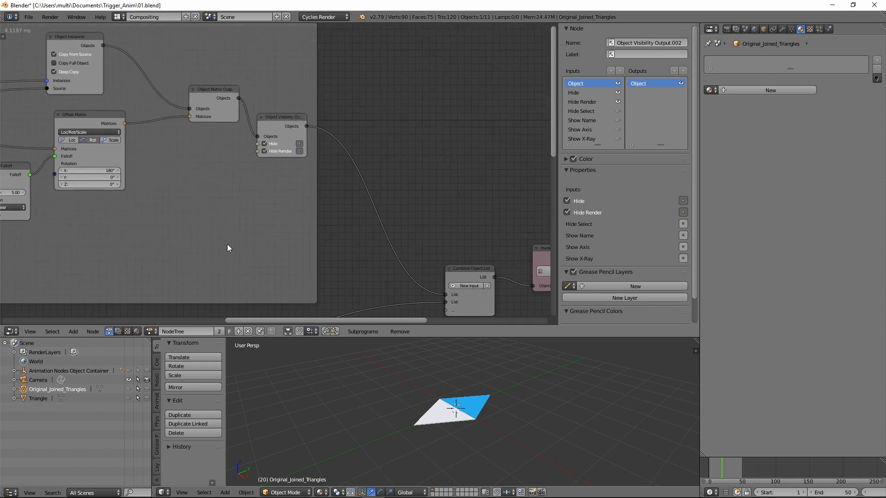
{"action": "middle_click_drag", "start_coordinate": [227, 247], "coordinate": [266, 202]}
{"action": "left_click", "coordinate": [248, 203]}
{"action": "scroll", "coordinate": [377, 215], "scroll_direction": "right", "scroll_amount": 20, "text": "ctrl"}
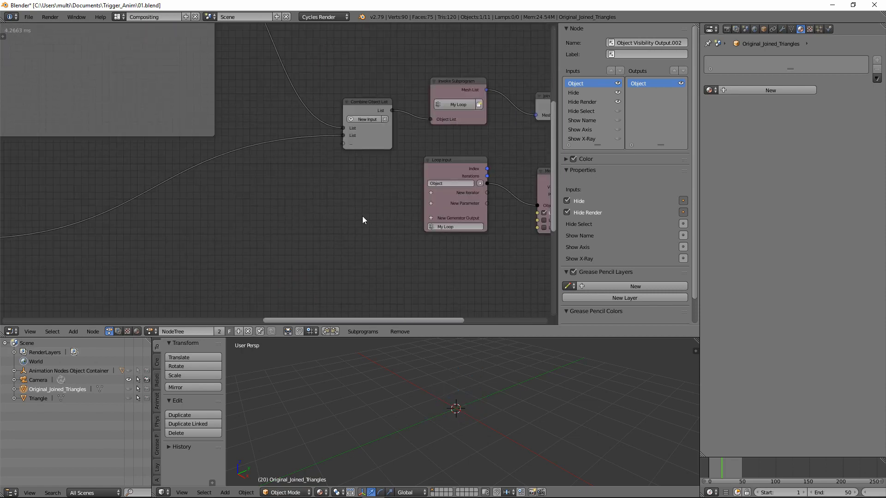
- Turn off Hide for the joined triangles' Object Visibility Output and scrub the timeline to frame 13
{"action": "left_click", "coordinate": [325, 151]}
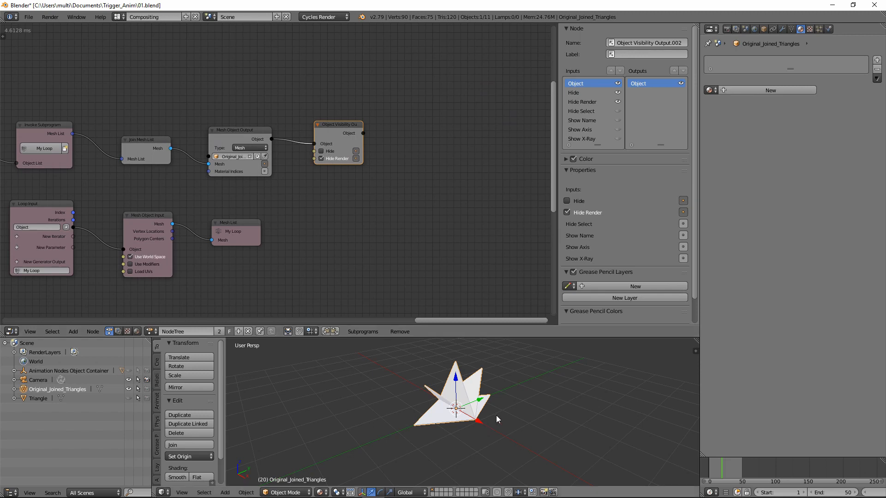
{"action": "middle_click_drag", "start_coordinate": [497, 415], "coordinate": [481, 420]}
{"action": "left_click_drag", "start_coordinate": [722, 473], "coordinate": [718, 473]}
{"action": "scroll", "coordinate": [301, 258], "scroll_direction": "up", "scroll_amount": 1}
{"action": "middle_click_drag", "start_coordinate": [301, 258], "coordinate": [401, 186]}
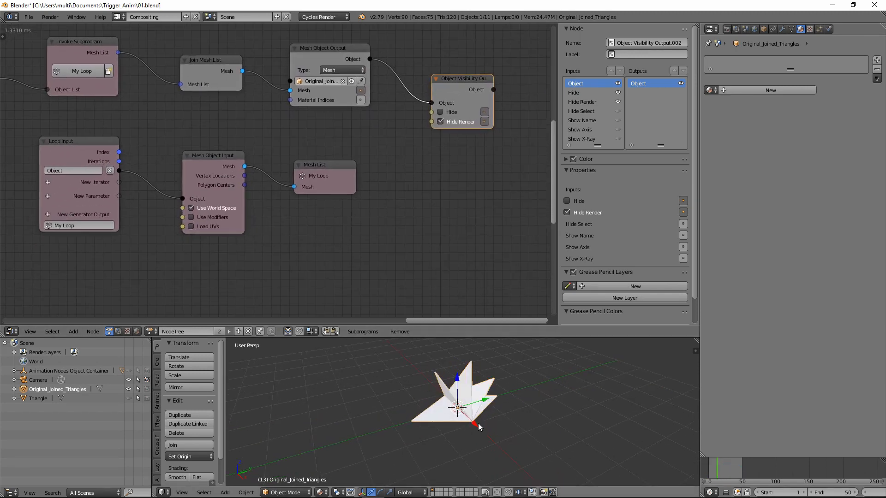
{"action": "middle_click_drag", "start_coordinate": [478, 422], "coordinate": [483, 419]}
- Save the project as 02.blend and rename the node tree to Triangle_Accordian_
{"action": "key", "text": "ctrl+alt+s"}
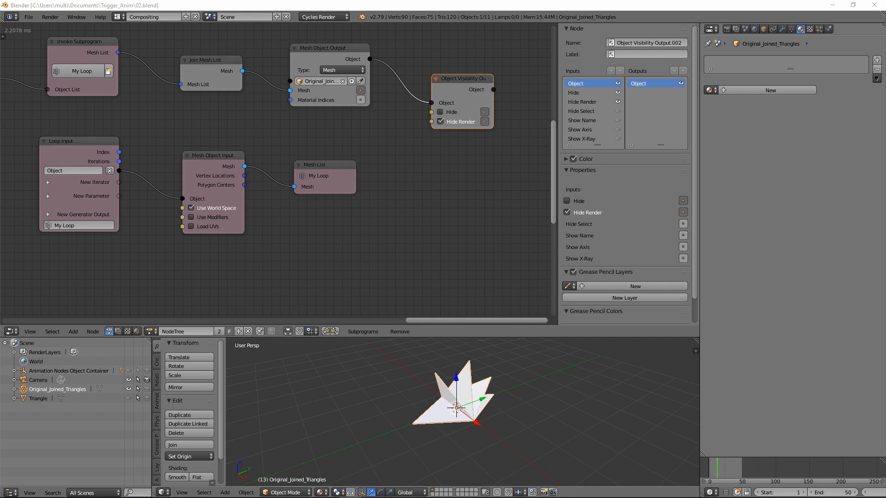
{"action": "left_click", "coordinate": [194, 331]}
{"action": "type", "text": "Tri"}
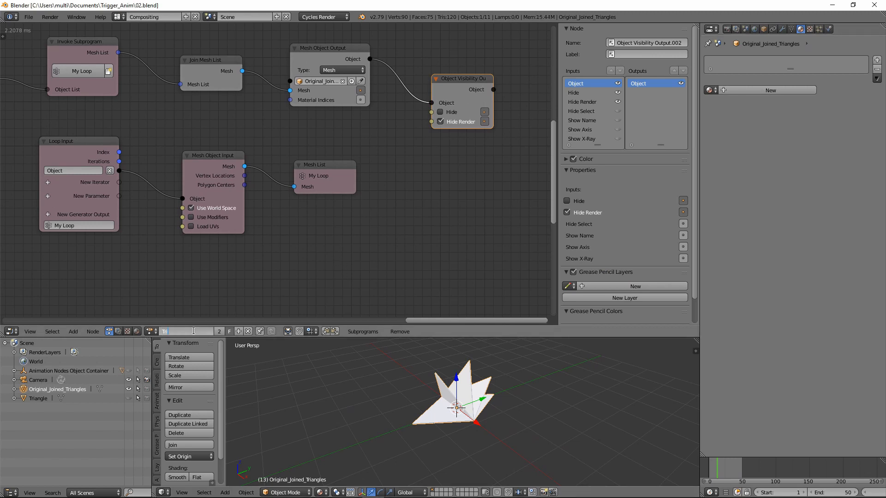
{"action": "type", "text": "angle_Accordian_"}
{"action": "key", "text": "Return"}
- Enlarge the 3D viewport and display the joined triangles in wireframe
{"action": "left_click_drag", "start_coordinate": [420, 337], "coordinate": [421, 217]}
{"action": "scroll", "coordinate": [468, 337], "scroll_direction": "up", "scroll_amount": 3}
{"action": "scroll", "coordinate": [474, 355], "scroll_direction": "up", "scroll_amount": 3}
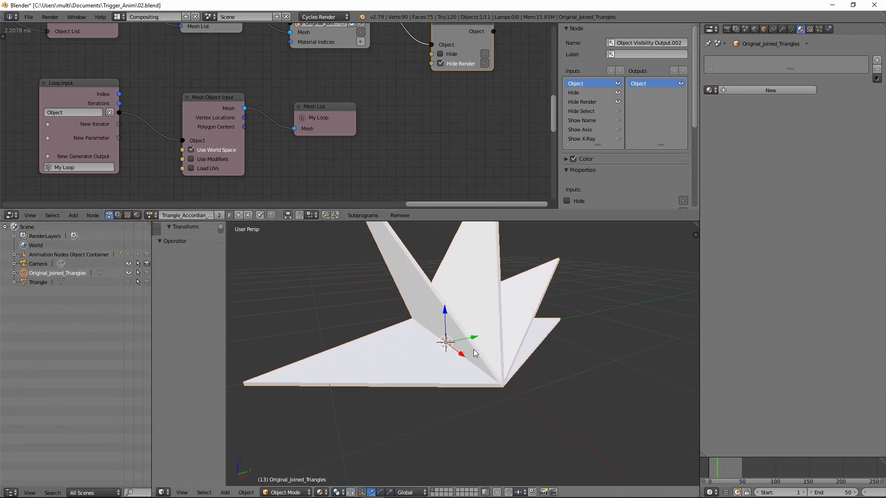
{"action": "mouse_move", "coordinate": [474, 350]}
{"action": "middle_mouse_down"}
{"action": "mouse_move", "coordinate": [528, 373]}
{"action": "mouse_move", "coordinate": [475, 370]}
{"action": "middle_mouse_up"}
{"action": "key", "text": "z"}
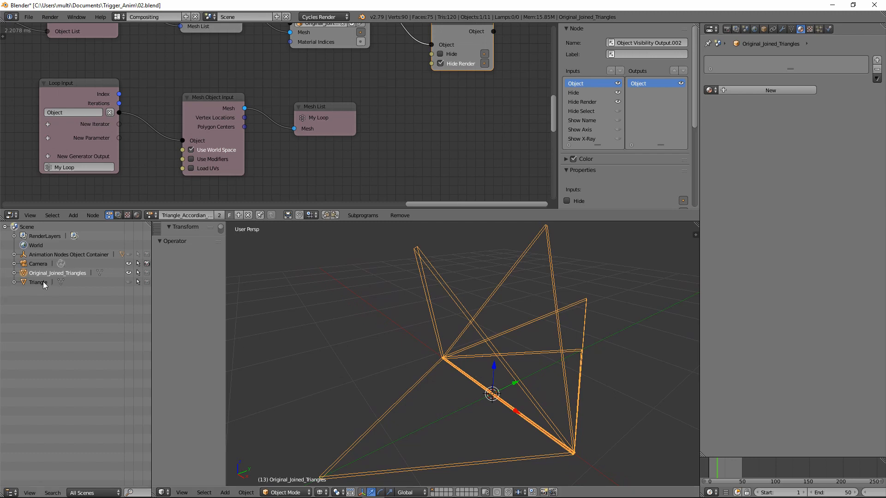
- Unhide the source Triangle object, select it and isolate it in local view
{"action": "left_click", "coordinate": [134, 282]}
{"action": "left_click", "coordinate": [131, 282]}
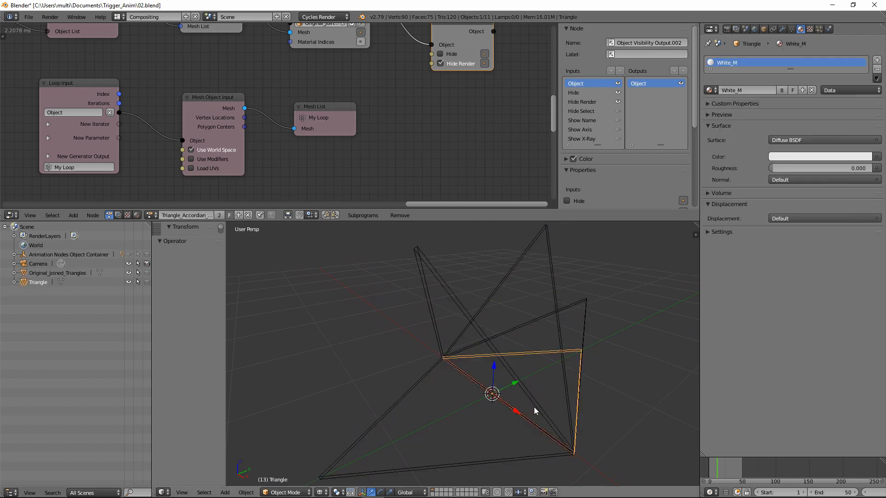
{"action": "key", "text": "KP_Divide"}
{"action": "middle_click_drag", "start_coordinate": [534, 407], "coordinate": [471, 373]}
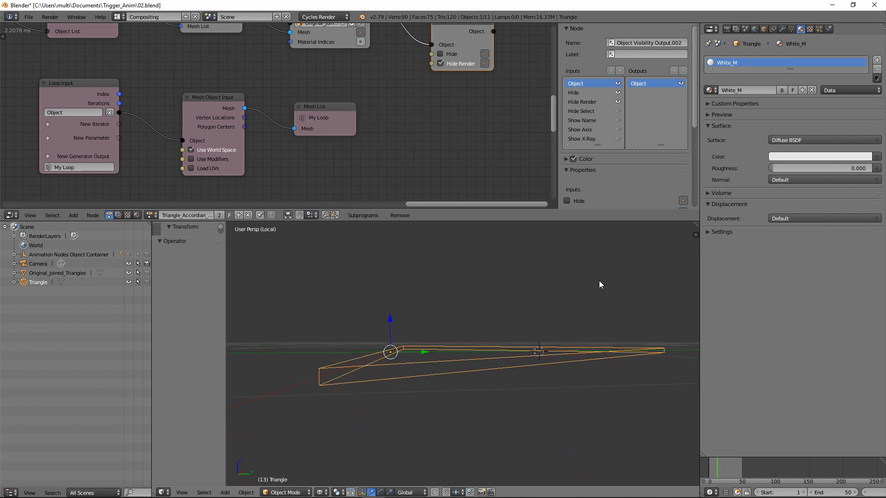
- Add a Bevel modifier to the Triangle with a width of 0.0060 and 3 segments
{"action": "left_click", "coordinate": [782, 28]}
{"action": "left_click", "coordinate": [764, 60]}
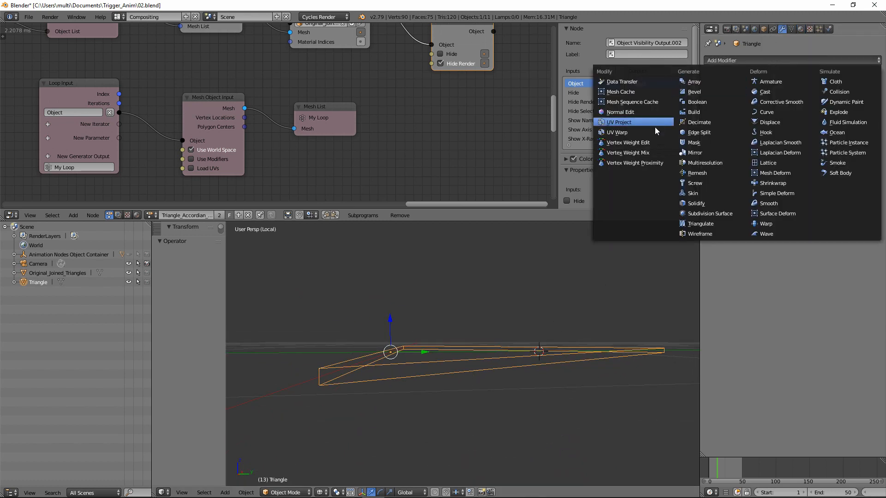
{"action": "left_click", "coordinate": [694, 92]}
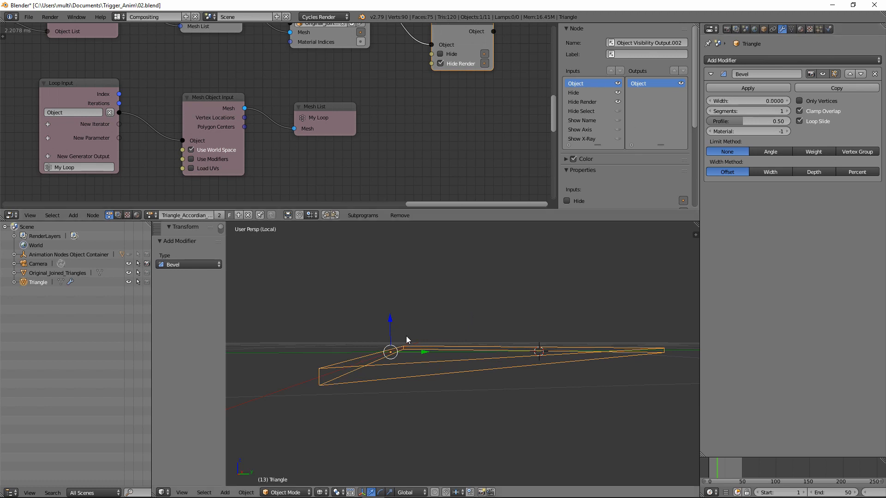
{"action": "left_click", "coordinate": [788, 99]}
{"action": "left_click", "coordinate": [787, 99]}
{"action": "left_click", "coordinate": [787, 99]}
{"action": "left_click", "coordinate": [787, 99]}
{"action": "left_click", "coordinate": [787, 99]}
{"action": "left_click", "coordinate": [787, 99]}
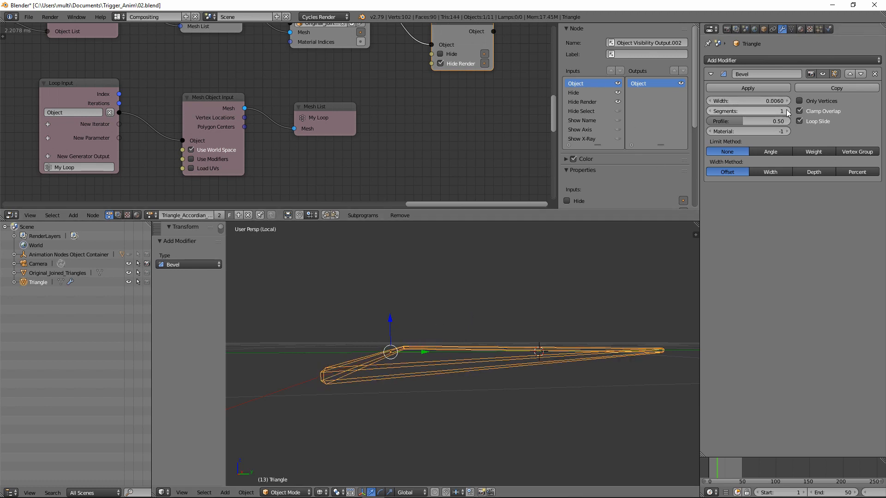
{"action": "left_click", "coordinate": [788, 110]}
{"action": "left_click", "coordinate": [788, 110]}
- Switch the Triangle to solid display and give it smooth shading
{"action": "middle_click_drag", "start_coordinate": [414, 370], "coordinate": [443, 382]}
{"action": "key", "text": "z"}
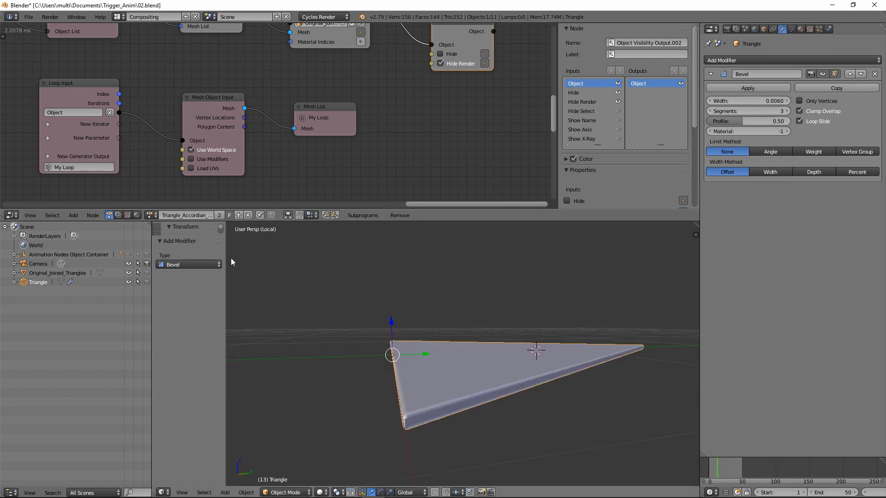
{"action": "mouse_move", "coordinate": [201, 236]}
{"action": "left_mouse_down"}
{"action": "mouse_move", "coordinate": [198, 401]}
{"action": "mouse_move", "coordinate": [194, 392]}
{"action": "left_mouse_up"}
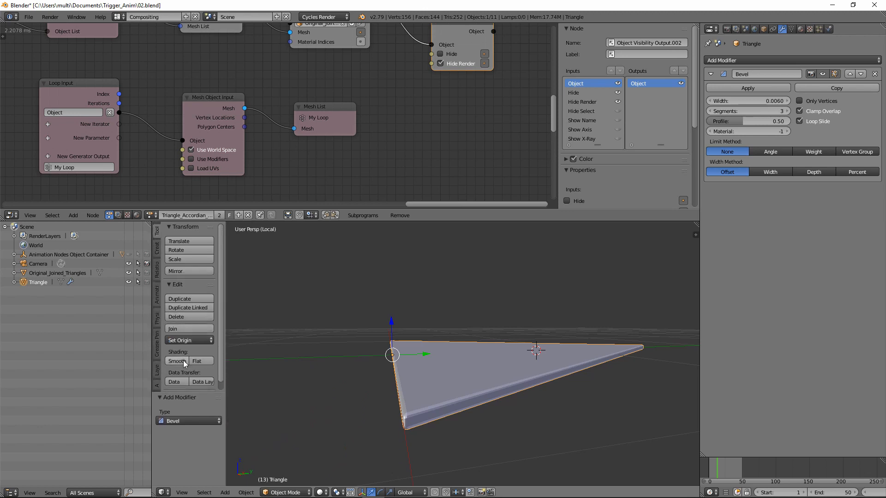
{"action": "left_click", "coordinate": [181, 361]}
{"action": "middle_click_drag", "start_coordinate": [433, 417], "coordinate": [445, 417]}
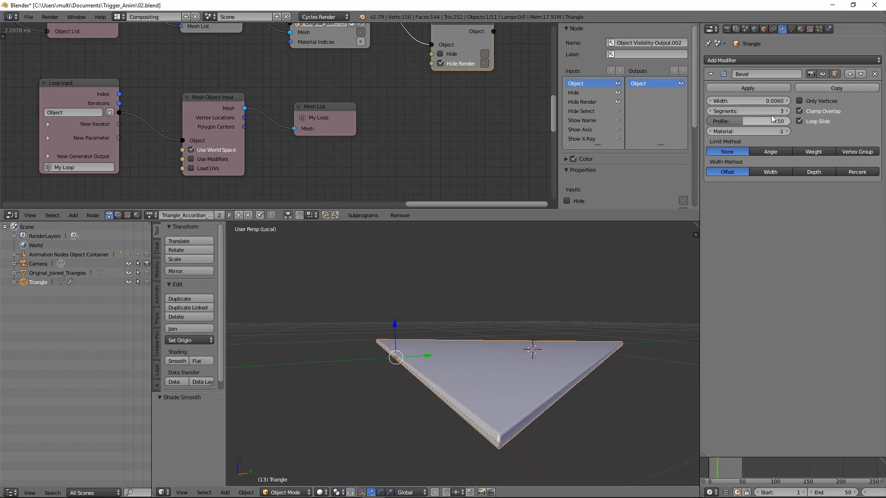
- Set the Triangle's bevel width to 0.0100 and apply the Bevel modifier
{"action": "left_click", "coordinate": [785, 101]}
{"action": "left_click", "coordinate": [785, 101]}
{"action": "left_click", "coordinate": [785, 100]}
{"action": "left_click", "coordinate": [785, 100]}
{"action": "left_click", "coordinate": [785, 101]}
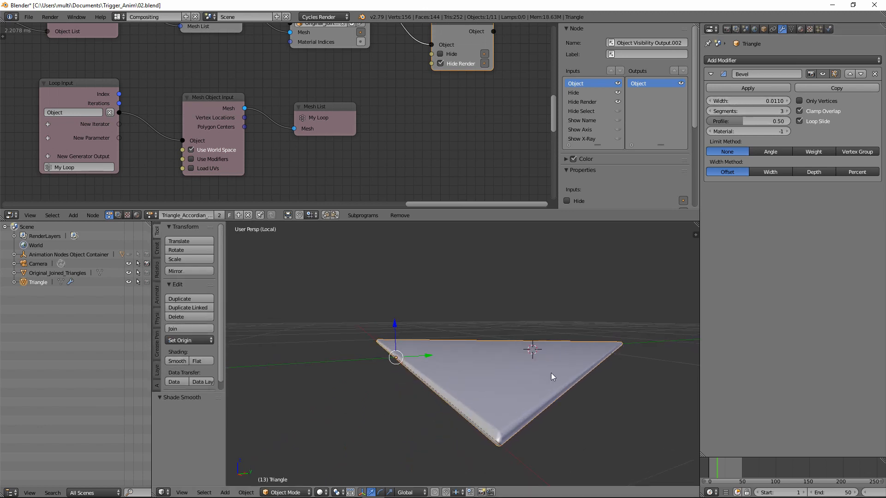
{"action": "middle_click_drag", "start_coordinate": [552, 373], "coordinate": [529, 378]}
{"action": "left_click", "coordinate": [709, 100]}
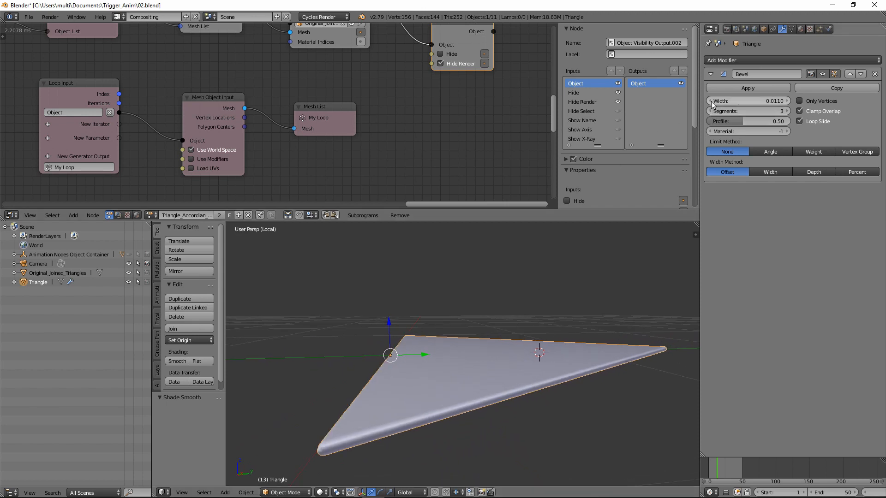
{"action": "middle_click_drag", "start_coordinate": [503, 272], "coordinate": [471, 382]}
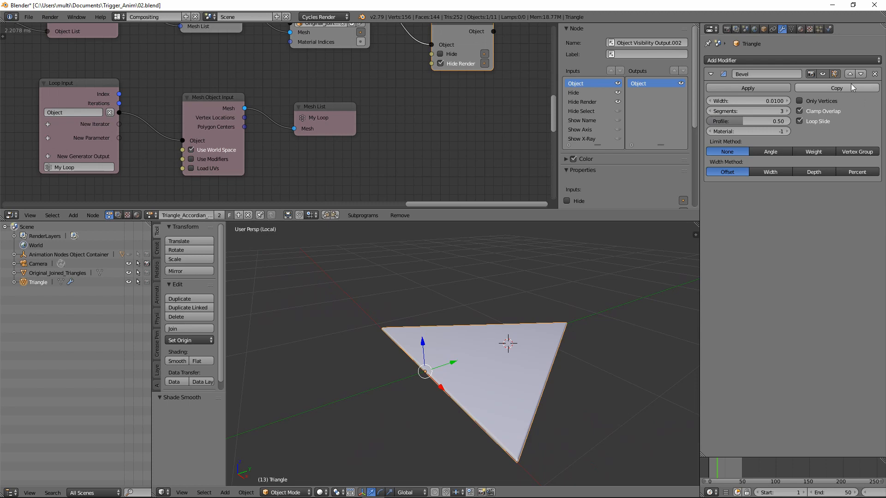
{"action": "left_click", "coordinate": [761, 88]}
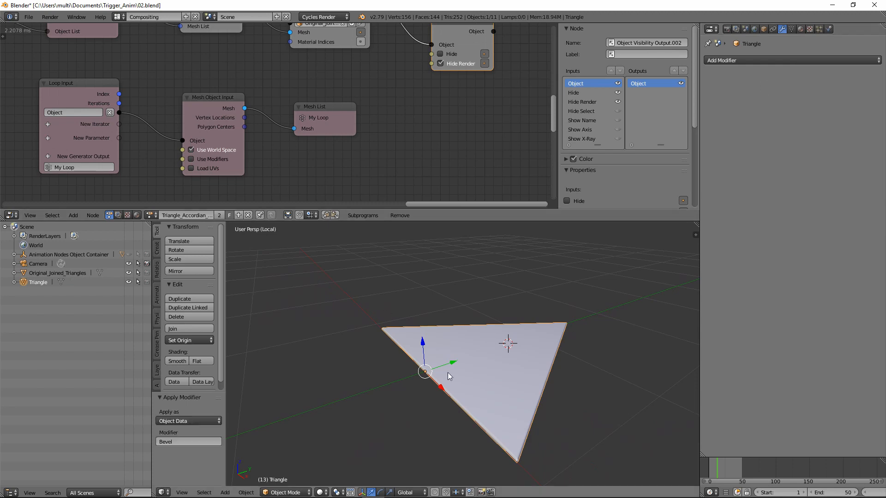
- Leave local view, hide the source Triangle again and select the joined triangles object
{"action": "middle_click_drag", "start_coordinate": [448, 373], "coordinate": [447, 365]}
{"action": "key", "text": "KP_Divide"}
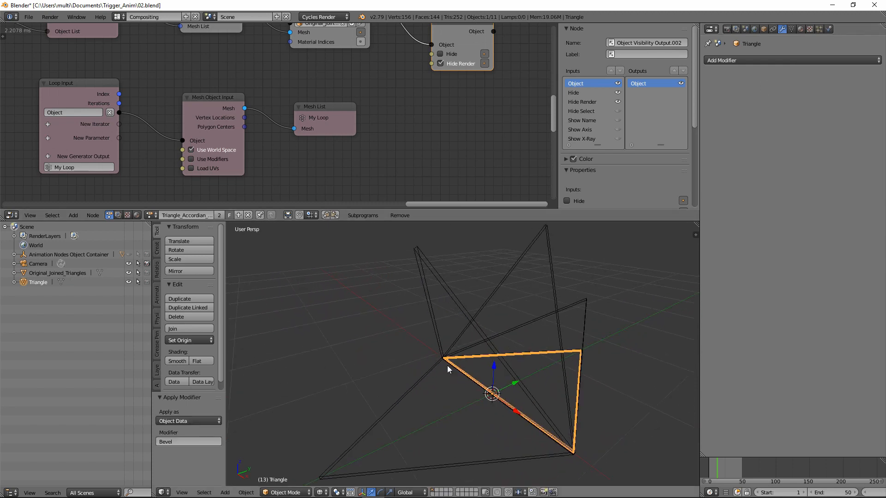
{"action": "left_click", "coordinate": [130, 281]}
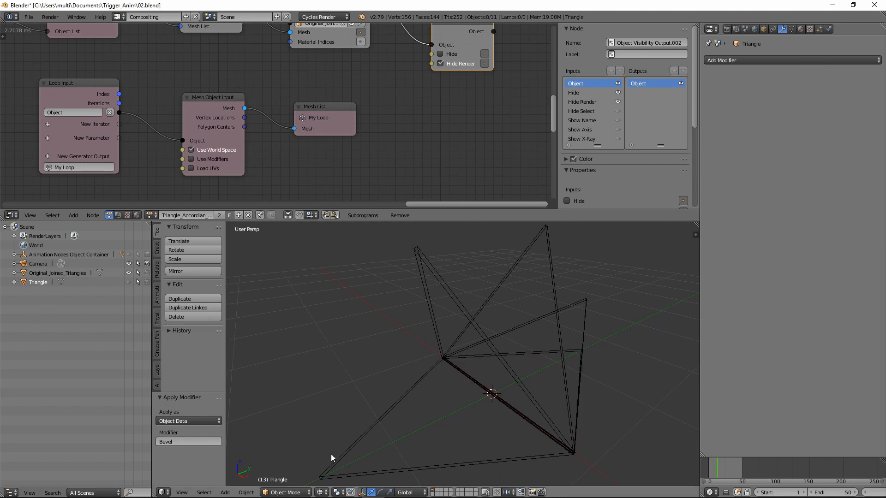
{"action": "left_click", "coordinate": [436, 279]}
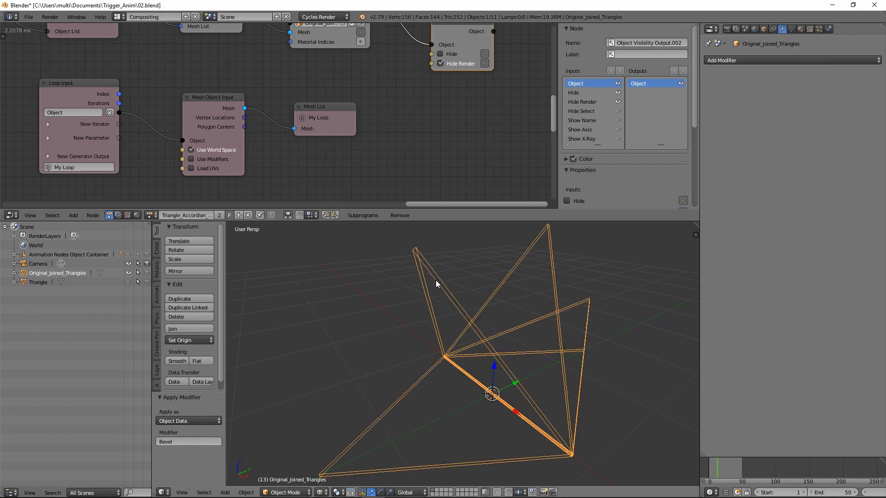
- Clear the source object in the first setup's Object Input node and reassign Triangle to it to refresh the instances
{"action": "scroll", "coordinate": [216, 129], "scroll_direction": "down", "scroll_amount": 3}
{"action": "scroll", "coordinate": [217, 129], "scroll_direction": "down", "scroll_amount": 4}
{"action": "middle_click_drag", "start_coordinate": [105, 104], "coordinate": [349, 124]}
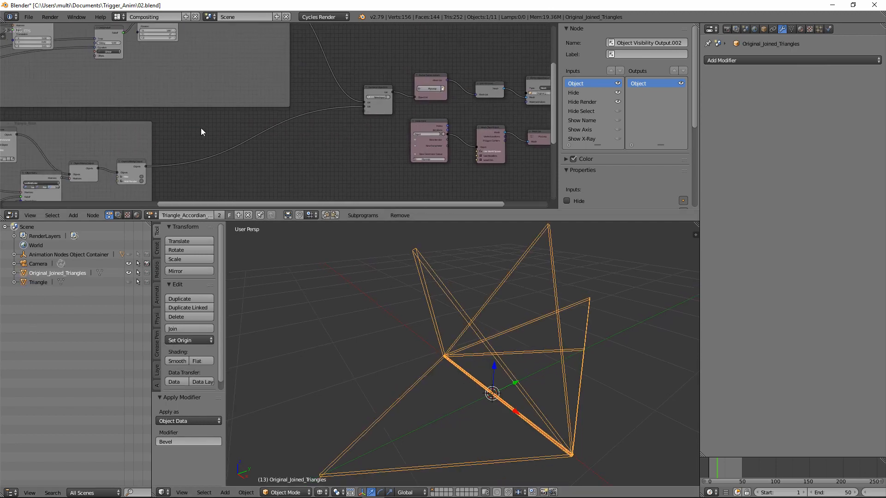
{"action": "middle_click_drag", "start_coordinate": [144, 107], "coordinate": [387, 119]}
{"action": "middle_click_drag", "start_coordinate": [167, 91], "coordinate": [322, 92]}
{"action": "middle_click_drag", "start_coordinate": [144, 124], "coordinate": [176, 126]}
{"action": "scroll", "coordinate": [178, 132], "scroll_direction": "up", "scroll_amount": 2}
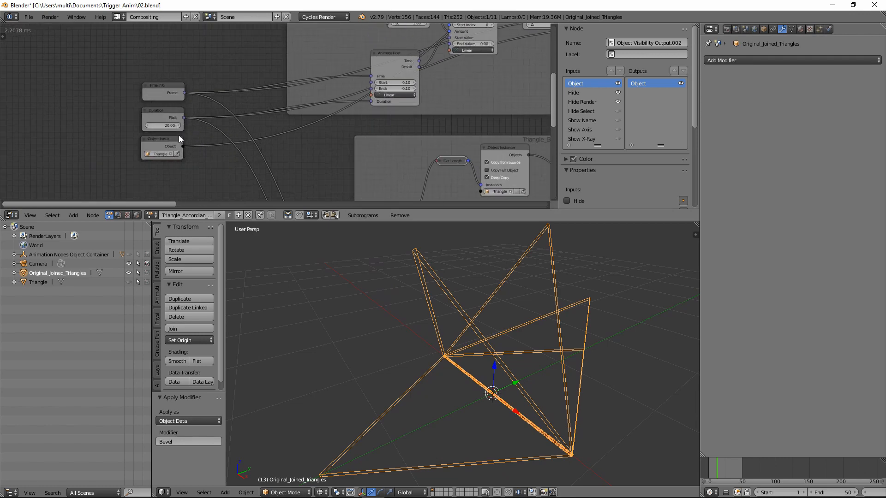
{"action": "left_click", "coordinate": [170, 153]}
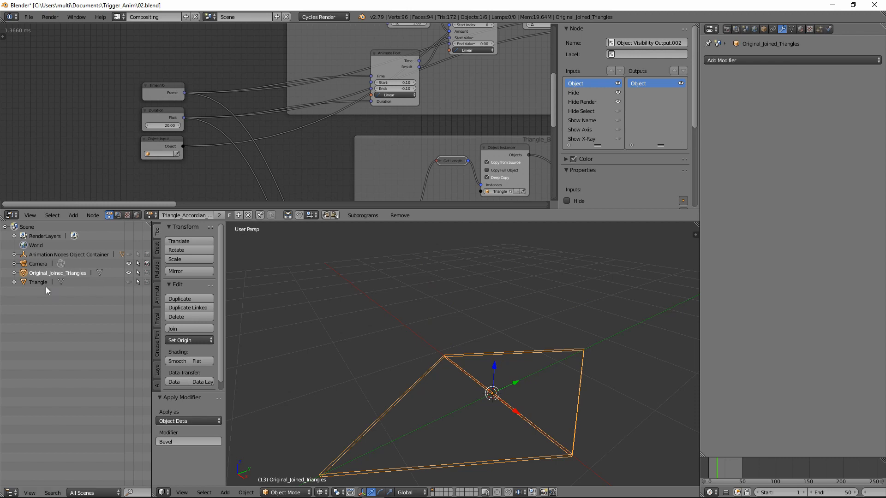
{"action": "left_click", "coordinate": [44, 284]}
{"action": "left_click", "coordinate": [177, 154]}
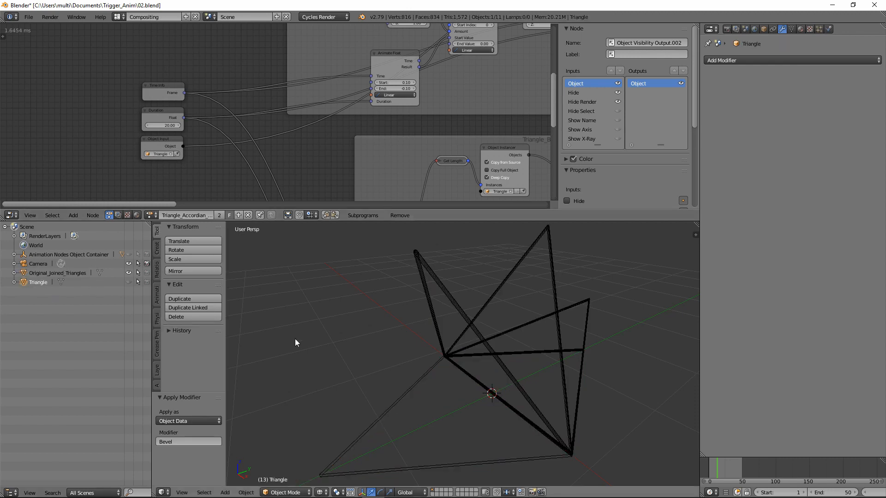
- Select the joined triangles object and set the timeline to frame 9 to check the flip
{"action": "middle_click_drag", "start_coordinate": [329, 150], "coordinate": [260, 10]}
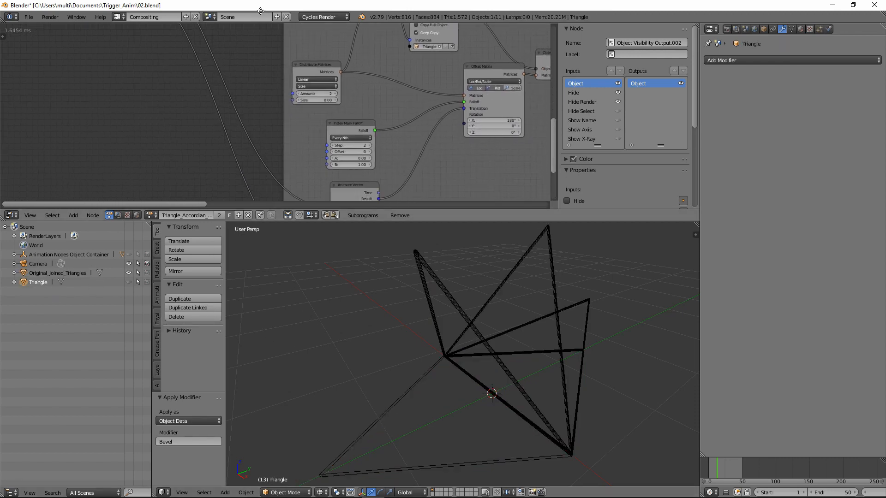
{"action": "middle_click_drag", "start_coordinate": [419, 117], "coordinate": [322, 132]}
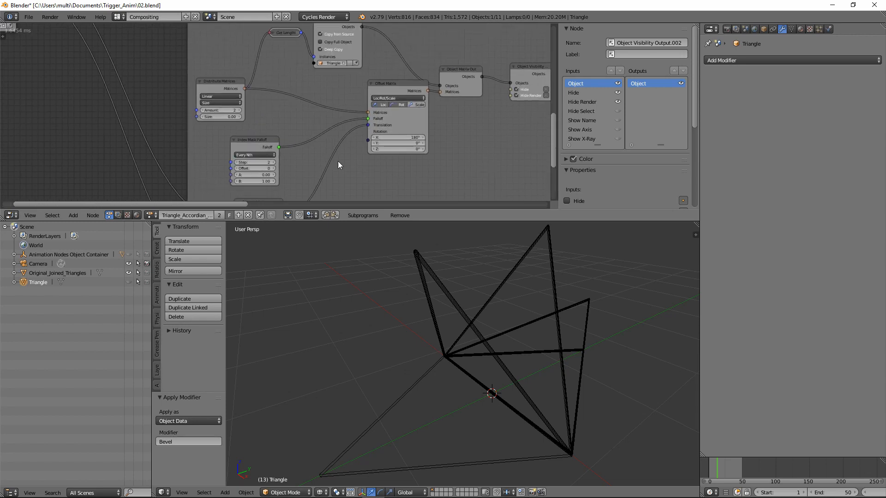
{"action": "right_click", "coordinate": [402, 407]}
{"action": "middle_click_drag", "start_coordinate": [400, 396], "coordinate": [369, 365]}
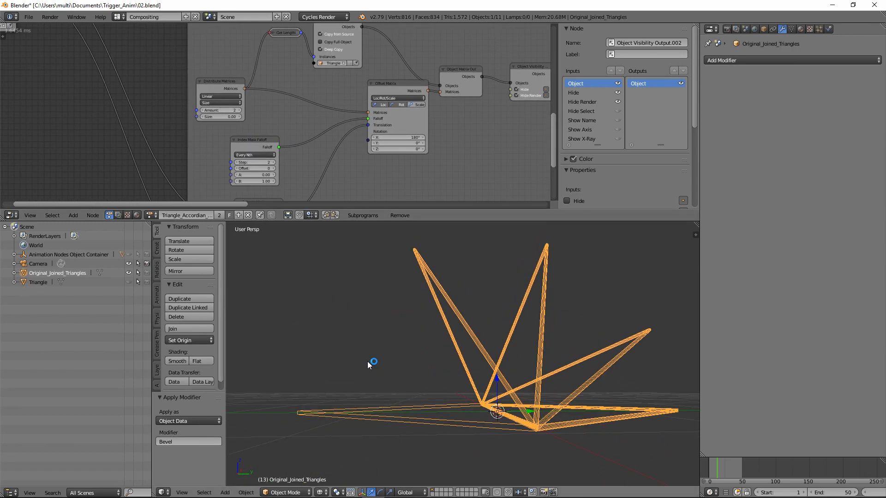
{"action": "mouse_move", "coordinate": [717, 468]}
{"action": "left_mouse_down"}
{"action": "mouse_move", "coordinate": [692, 466]}
{"action": "mouse_move", "coordinate": [741, 468]}
{"action": "mouse_move", "coordinate": [716, 468]}
{"action": "left_mouse_up"}
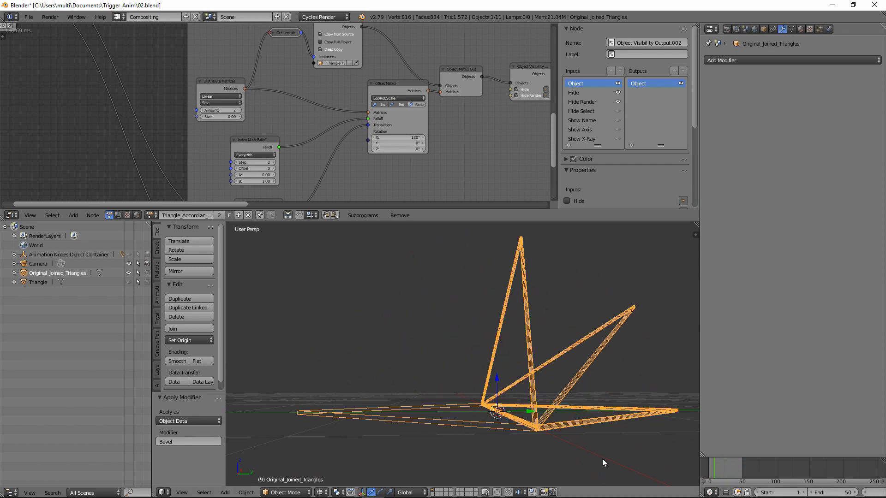
- Link the Object Input node to the Triangle_Base Object Instancer's Source, and clear and reassign Triangle in the Object Input
{"action": "middle_click_drag", "start_coordinate": [284, 138], "coordinate": [163, 147]}
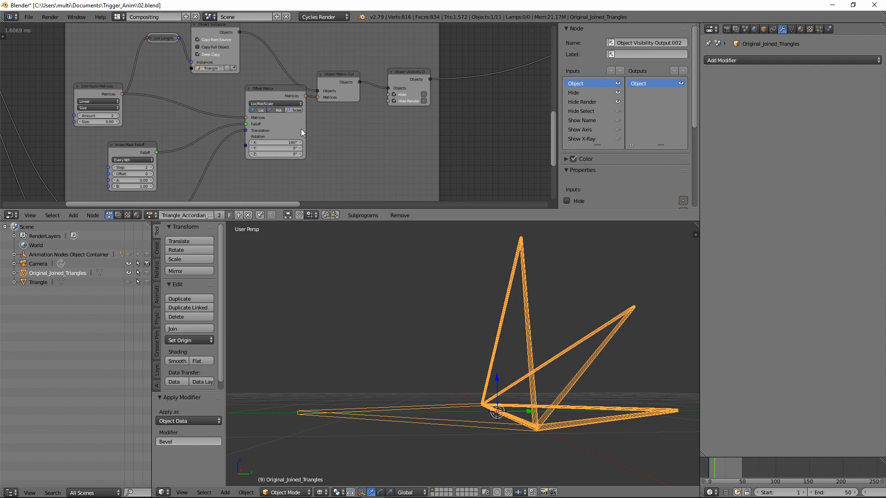
{"action": "middle_click_drag", "start_coordinate": [217, 70], "coordinate": [317, 147]}
{"action": "left_click_drag", "start_coordinate": [81, 99], "coordinate": [380, 142]}
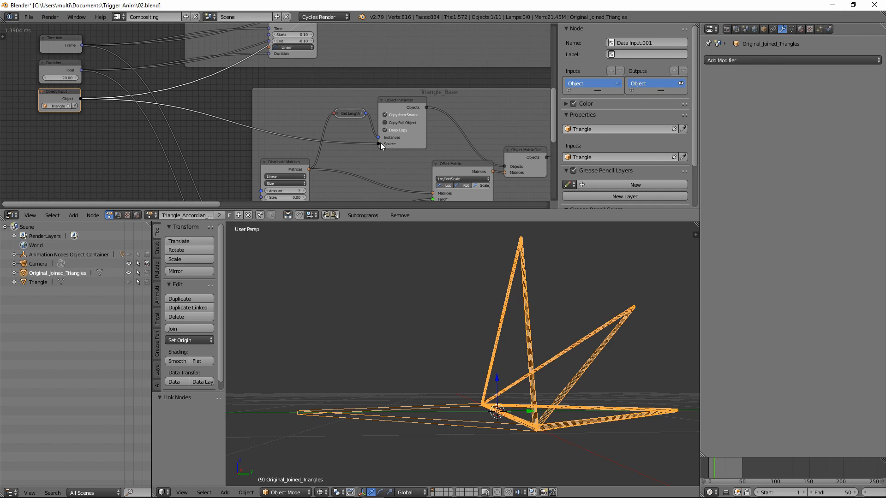
{"action": "left_click", "coordinate": [67, 107]}
{"action": "left_click", "coordinate": [67, 106]}
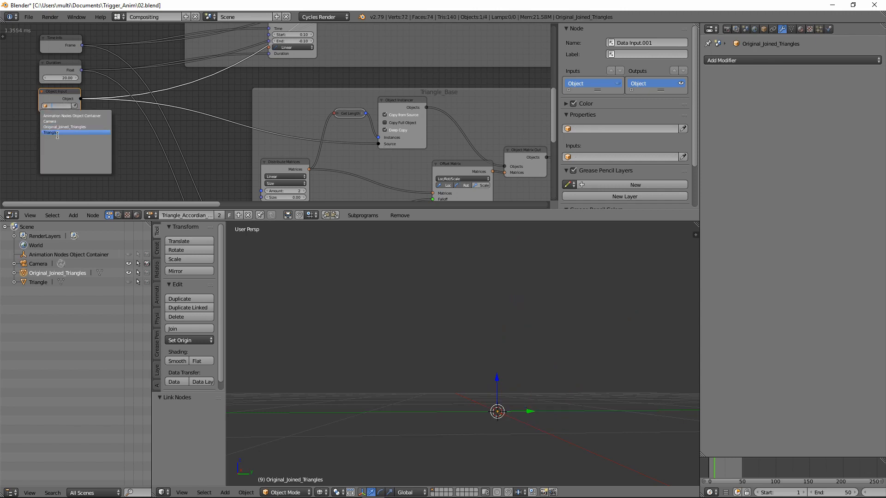
{"action": "left_click", "coordinate": [59, 133]}
- Switch the viewport to solid display and apply smooth shading to the joined triangles object
{"action": "middle_click_drag", "start_coordinate": [476, 365], "coordinate": [495, 396]}
{"action": "key", "text": "z"}
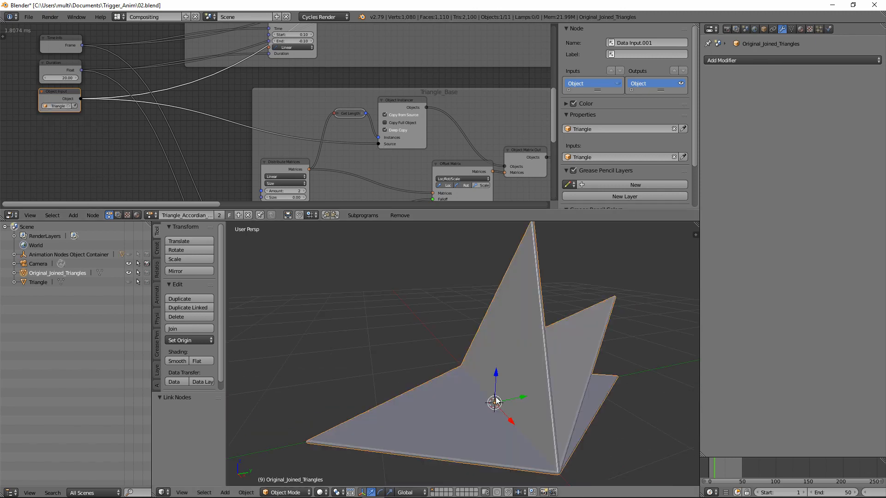
{"action": "scroll", "coordinate": [488, 390], "scroll_direction": "down", "scroll_amount": 3}
{"action": "scroll", "coordinate": [488, 390], "scroll_direction": "up", "scroll_amount": 5}
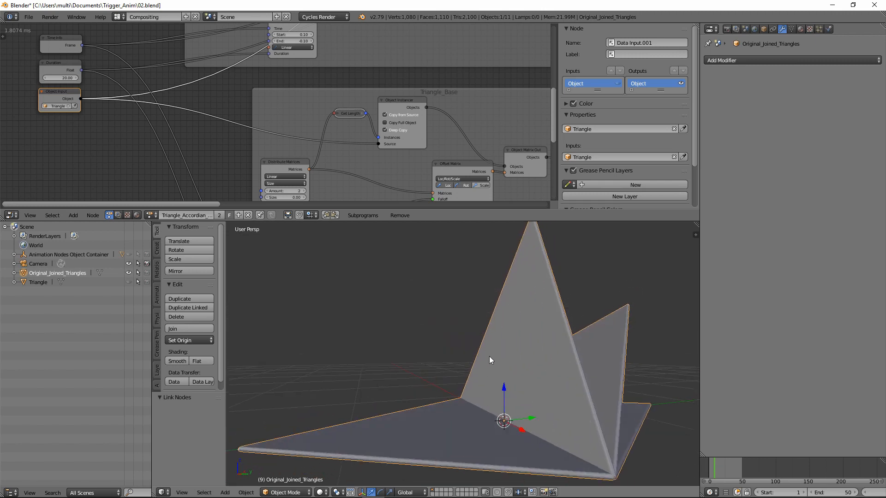
{"action": "left_click", "coordinate": [176, 361]}
{"action": "middle_click_drag", "start_coordinate": [464, 364], "coordinate": [490, 387]}
- Scrub the timeline to preview the smooth-shaded triangles and return to frame 9
{"action": "left_click_drag", "start_coordinate": [716, 466], "coordinate": [727, 470]}
{"action": "scroll", "coordinate": [456, 375], "scroll_direction": "down", "scroll_amount": 2}
{"action": "middle_click_drag", "start_coordinate": [457, 375], "coordinate": [498, 385]}
{"action": "left_click", "coordinate": [715, 468]}
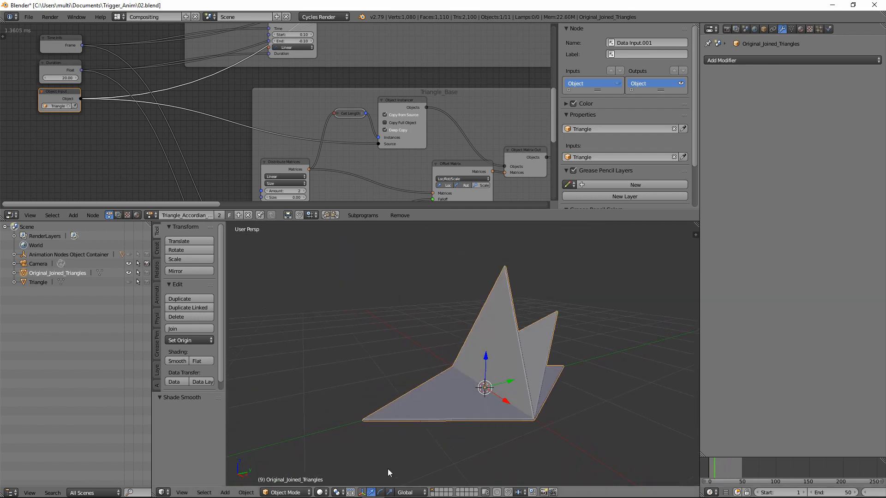
- Set the viewport shading to Material and scrub the animation to frame 24
{"action": "left_click", "coordinate": [320, 492]}
{"action": "left_click", "coordinate": [339, 451]}
{"action": "mouse_move", "coordinate": [340, 451]}
{"action": "middle_mouse_down"}
{"action": "mouse_move", "coordinate": [407, 403]}
{"action": "mouse_move", "coordinate": [471, 379]}
{"action": "mouse_move", "coordinate": [507, 415]}
{"action": "middle_mouse_up"}
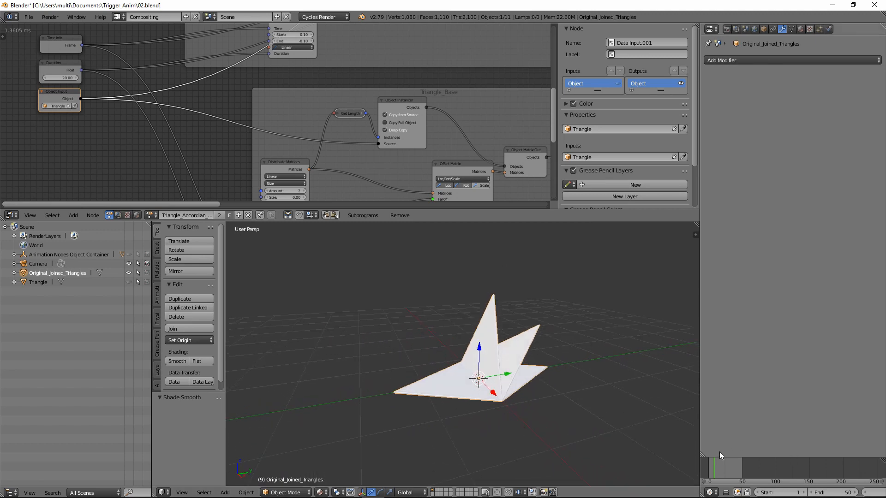
{"action": "mouse_move", "coordinate": [720, 462]}
{"action": "left_mouse_down"}
{"action": "mouse_move", "coordinate": [738, 475]}
{"action": "mouse_move", "coordinate": [725, 476]}
{"action": "left_mouse_up"}
{"action": "scroll", "coordinate": [322, 83], "scroll_direction": "down", "scroll_amount": 2}
- Review the whole node tree and the unfolding triangles, and return the timeline to frame 0
{"action": "scroll", "coordinate": [322, 84], "scroll_direction": "down", "scroll_amount": 10}
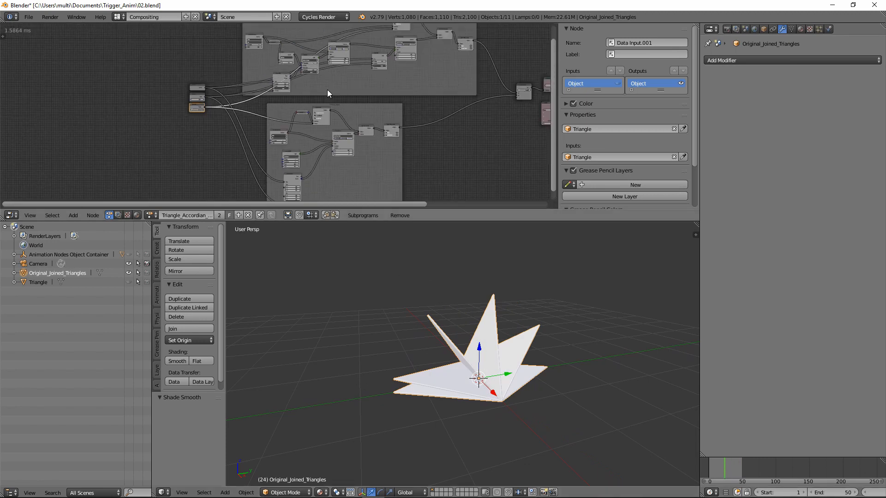
{"action": "middle_click_drag", "start_coordinate": [451, 121], "coordinate": [368, 148]}
{"action": "scroll", "coordinate": [356, 138], "scroll_direction": "up", "scroll_amount": 3}
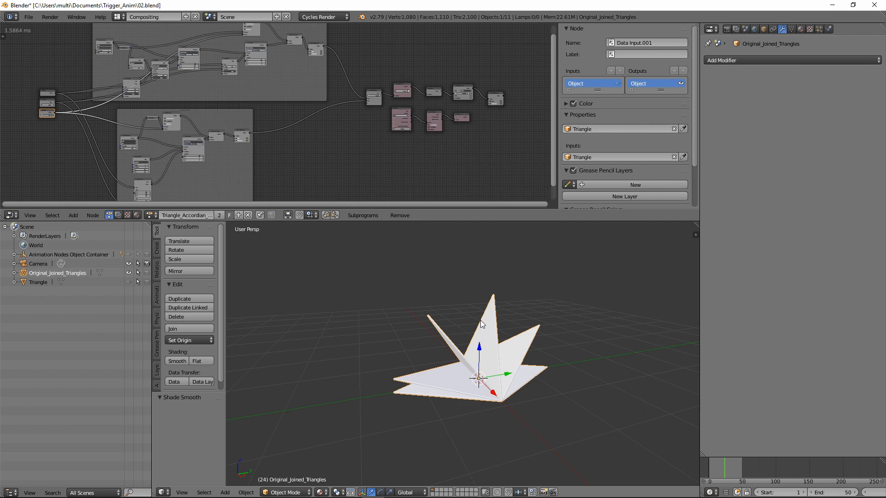
{"action": "middle_click_drag", "start_coordinate": [464, 282], "coordinate": [486, 315]}
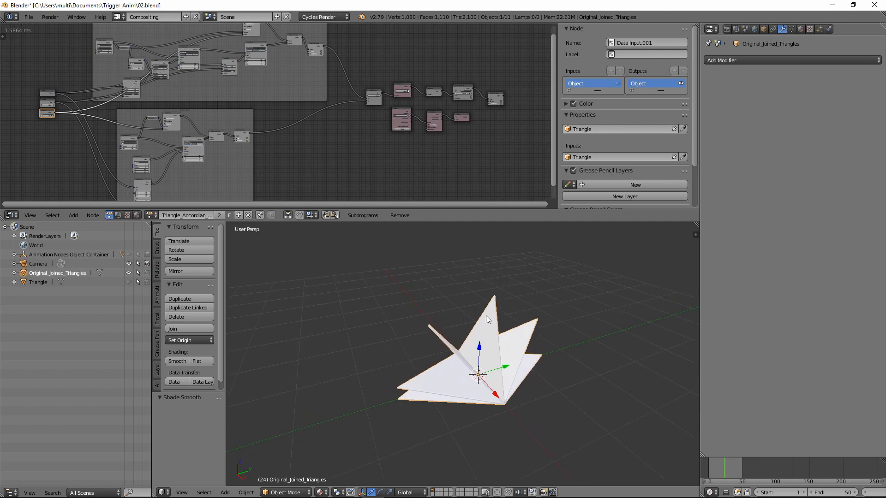
{"action": "scroll", "coordinate": [487, 318], "scroll_direction": "up", "scroll_amount": 2}
{"action": "middle_click_drag", "start_coordinate": [510, 364], "coordinate": [494, 299]}
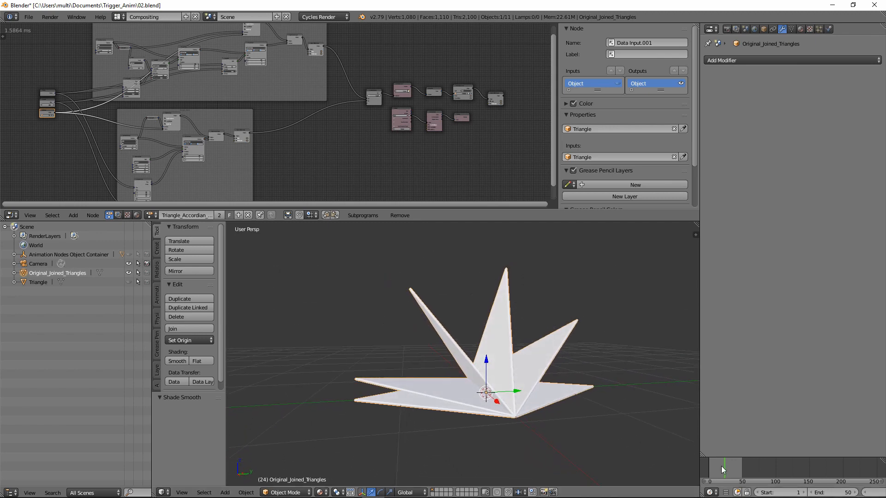
{"action": "mouse_move", "coordinate": [721, 466]}
{"action": "left_mouse_down"}
{"action": "mouse_move", "coordinate": [704, 464]}
{"action": "mouse_move", "coordinate": [732, 468]}
{"action": "mouse_move", "coordinate": [702, 463]}
{"action": "mouse_move", "coordinate": [736, 470]}
{"action": "mouse_move", "coordinate": [708, 464]}
{"action": "left_mouse_up"}
{"action": "middle_click_drag", "start_coordinate": [445, 403], "coordinate": [500, 411]}
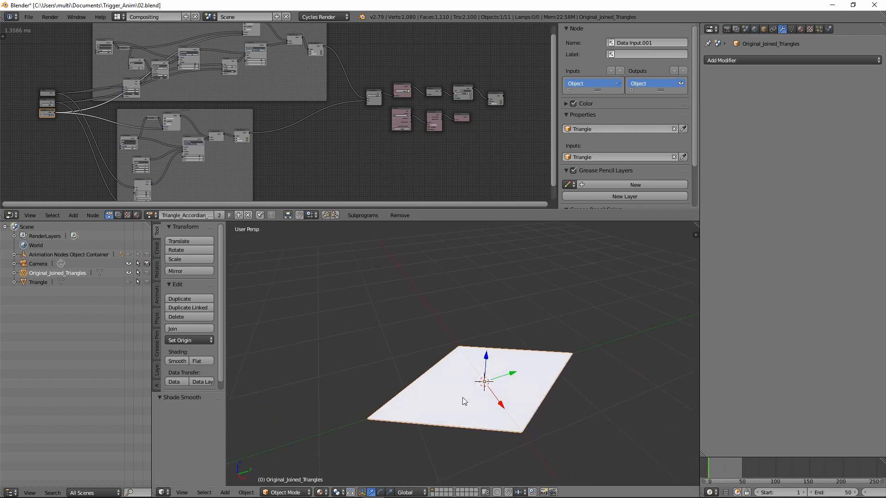
- Look up the MDD import-export add-on in the user preferences to check whether it is enabled, and close the preferences
{"action": "left_click", "coordinate": [29, 17]}
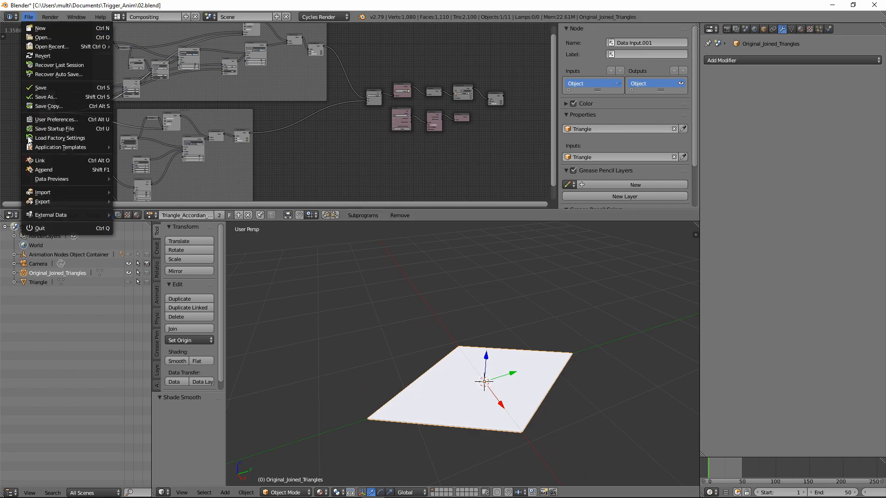
{"action": "left_click", "coordinate": [60, 113]}
{"action": "left_click_drag", "start_coordinate": [109, 14], "coordinate": [330, 94]}
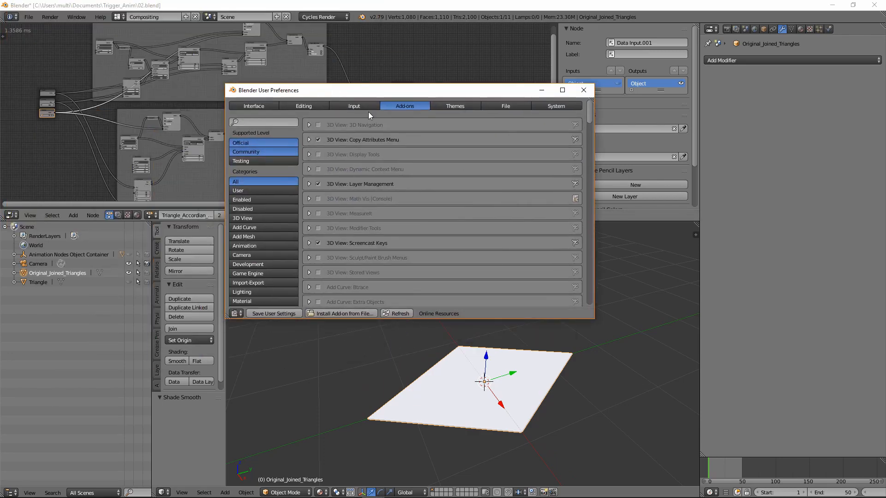
{"action": "left_click", "coordinate": [253, 121]}
{"action": "type", "text": "mdd"}
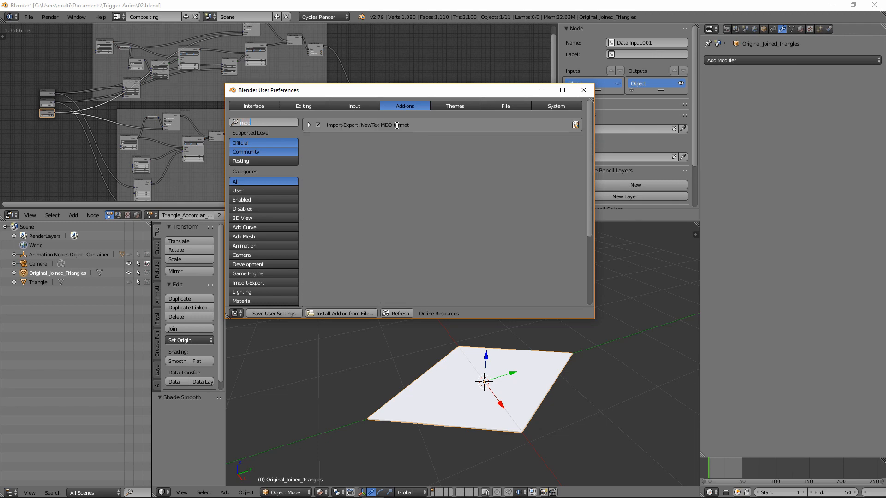
{"action": "left_click", "coordinate": [584, 90]}
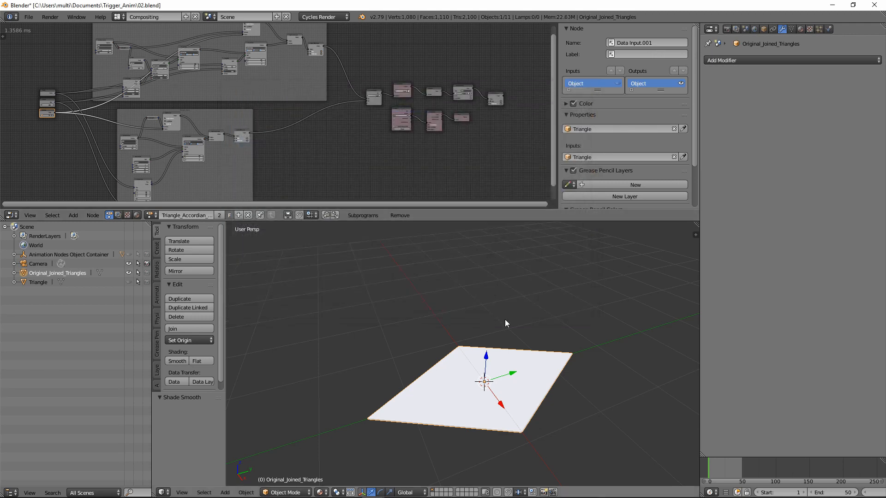
- Set the timeline's start frame to 0 and make frame 0 the current frame
{"action": "middle_click_drag", "start_coordinate": [505, 320], "coordinate": [538, 348]}
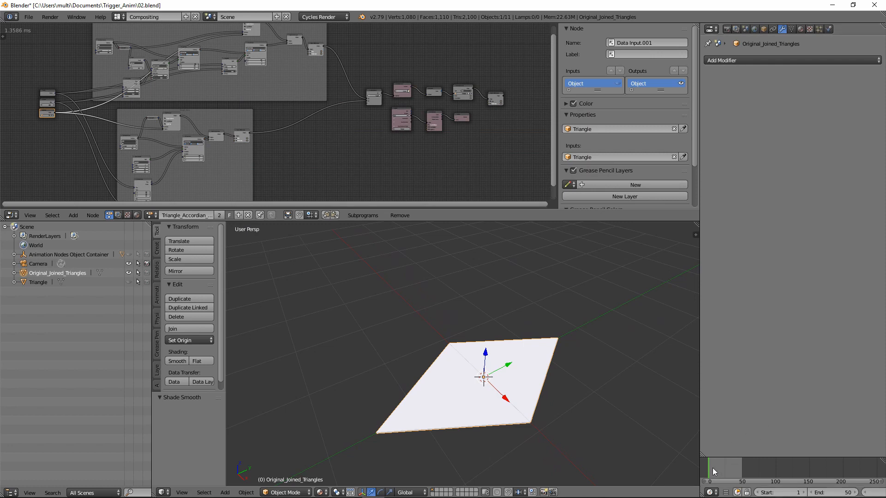
{"action": "left_click_drag", "start_coordinate": [708, 470], "coordinate": [705, 469]}
{"action": "left_click", "coordinate": [782, 493]}
- Export the joined triangles mesh as a Lightwave Point Cache over test.mdd in the Trigger_Anim folder, covering frames 0 to 50
{"action": "left_click", "coordinate": [29, 17]}
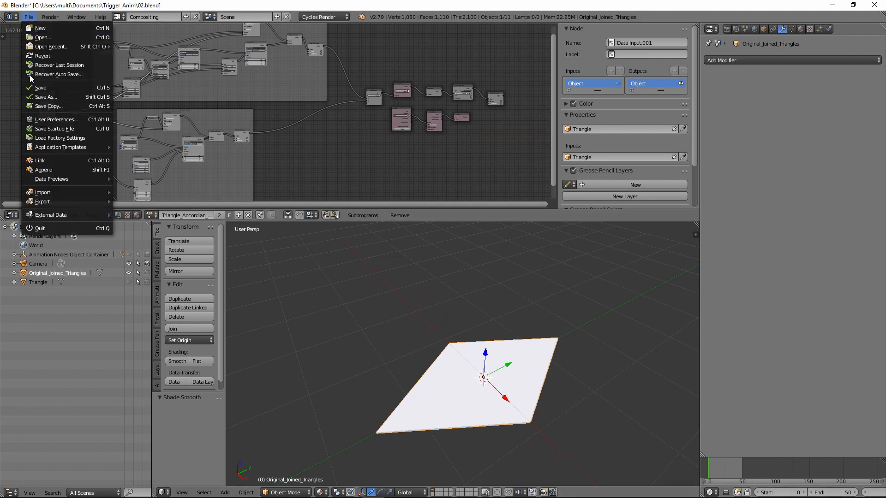
{"action": "mouse_move", "coordinate": [46, 201]}
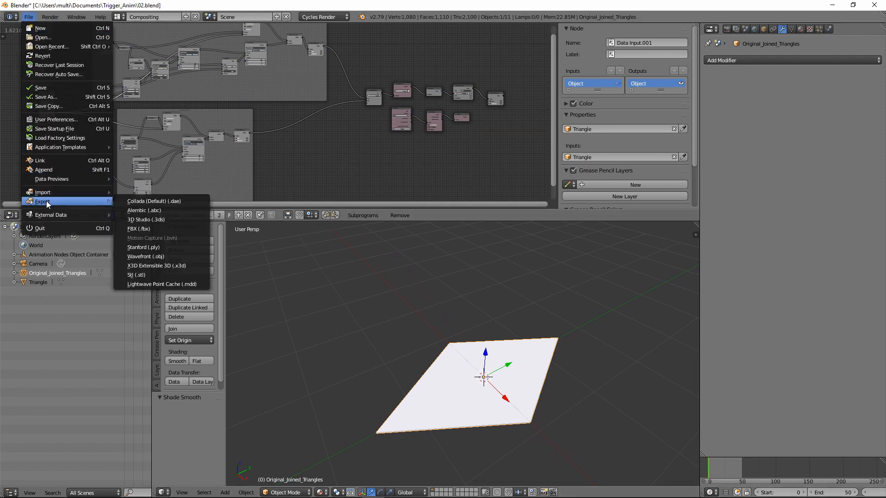
{"action": "left_click", "coordinate": [154, 284]}
{"action": "left_click", "coordinate": [129, 74]}
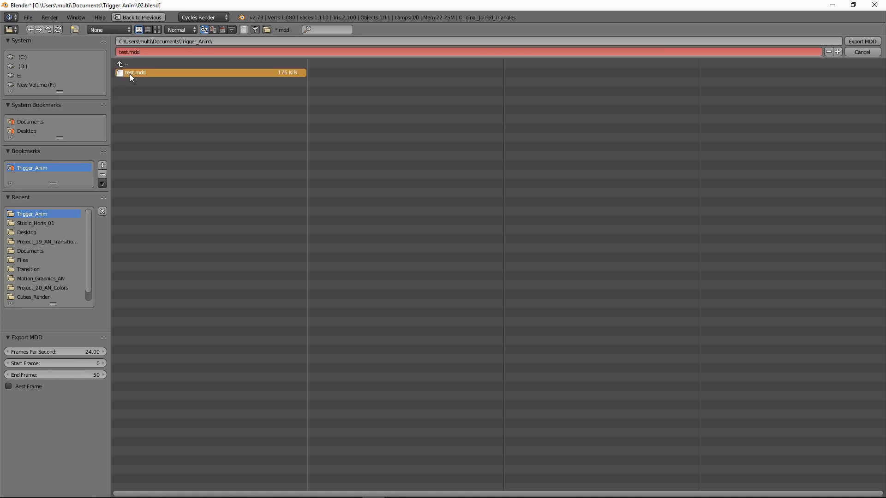
{"action": "left_click", "coordinate": [862, 41]}
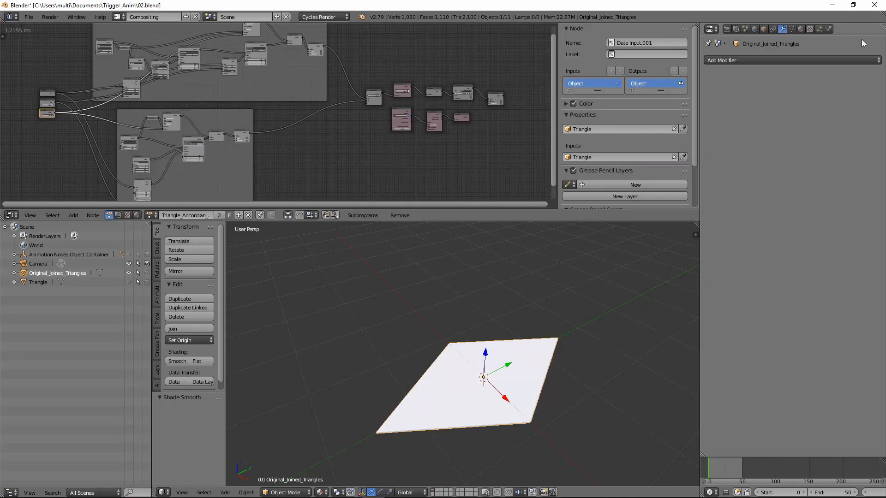
- Set the Delay Falloff node's delay to 4 and check the triangles' folding by scrubbing the timeline
{"action": "left_click_drag", "start_coordinate": [709, 470], "coordinate": [721, 469]}
{"action": "middle_click_drag", "start_coordinate": [547, 377], "coordinate": [527, 348]}
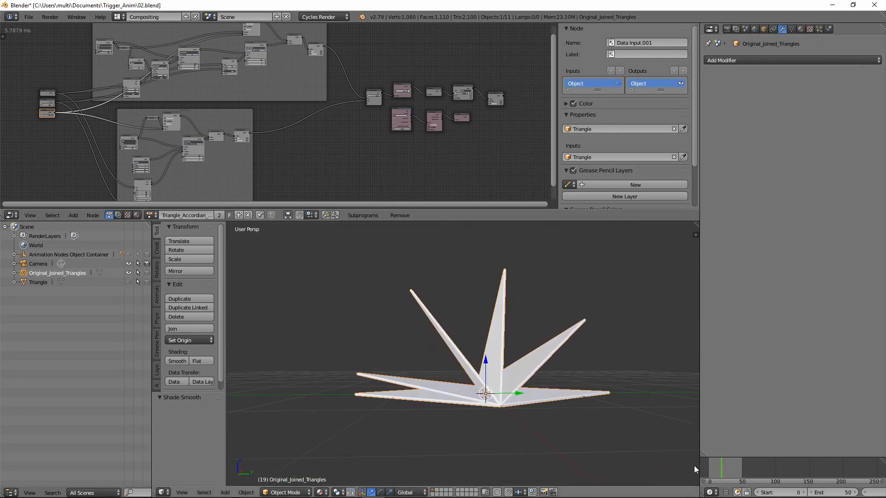
{"action": "mouse_move", "coordinate": [724, 469]}
{"action": "left_mouse_down"}
{"action": "mouse_move", "coordinate": [737, 470]}
{"action": "mouse_move", "coordinate": [724, 470]}
{"action": "left_mouse_up"}
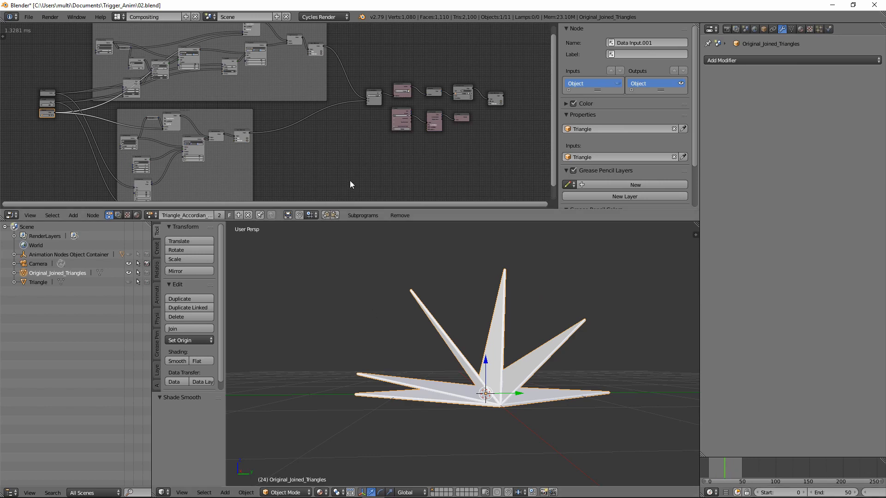
{"action": "scroll", "coordinate": [296, 120], "scroll_direction": "up", "scroll_amount": 6}
{"action": "scroll", "coordinate": [360, 178], "scroll_direction": "up", "scroll_amount": 4}
{"action": "middle_click_drag", "start_coordinate": [311, 199], "coordinate": [371, 39]}
{"action": "middle_click_drag", "start_coordinate": [366, 91], "coordinate": [392, 149]}
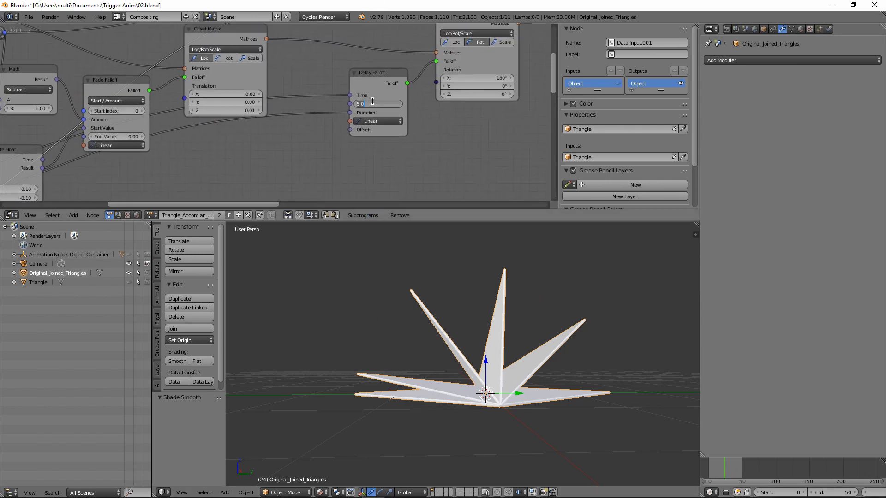
{"action": "key", "text": "Return"}
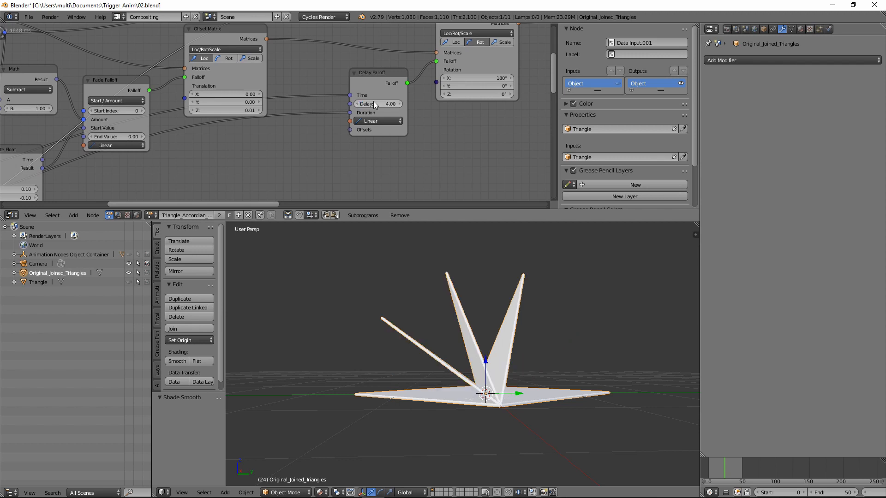
{"action": "left_click_drag", "start_coordinate": [723, 466], "coordinate": [720, 472]}
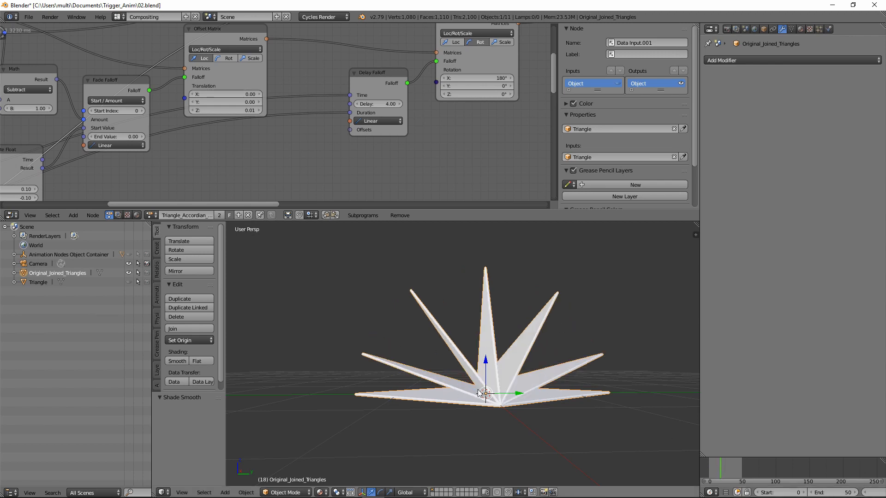
- Re-export the updated animation as a Lightwave Point Cache, overwriting test.mdd
{"action": "left_click", "coordinate": [28, 17]}
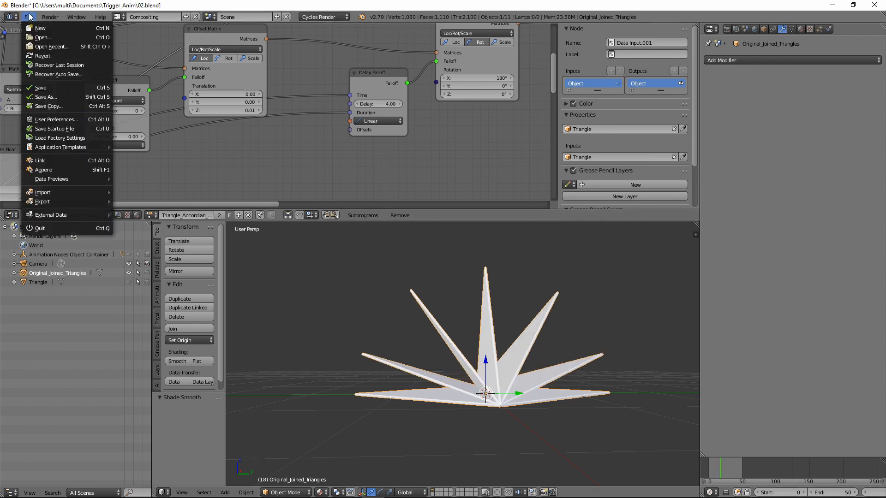
{"action": "mouse_move", "coordinate": [48, 201]}
{"action": "left_click", "coordinate": [147, 279]}
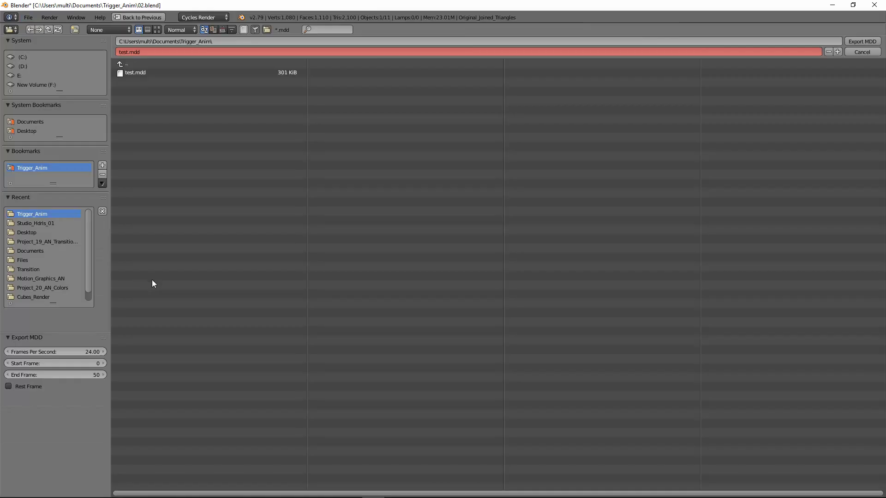
{"action": "double_click", "coordinate": [132, 73]}
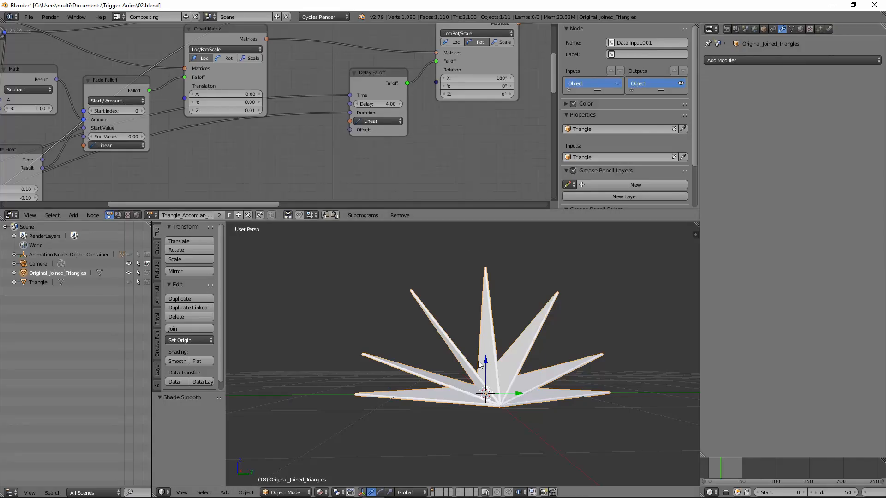
- Duplicate the joined triangles mesh and move the copy about 3.7 units along Y
{"action": "middle_click_drag", "start_coordinate": [456, 368], "coordinate": [466, 393]}
{"action": "scroll", "coordinate": [518, 416], "scroll_direction": "down", "scroll_amount": 3}
{"action": "key", "text": "shift+d"}
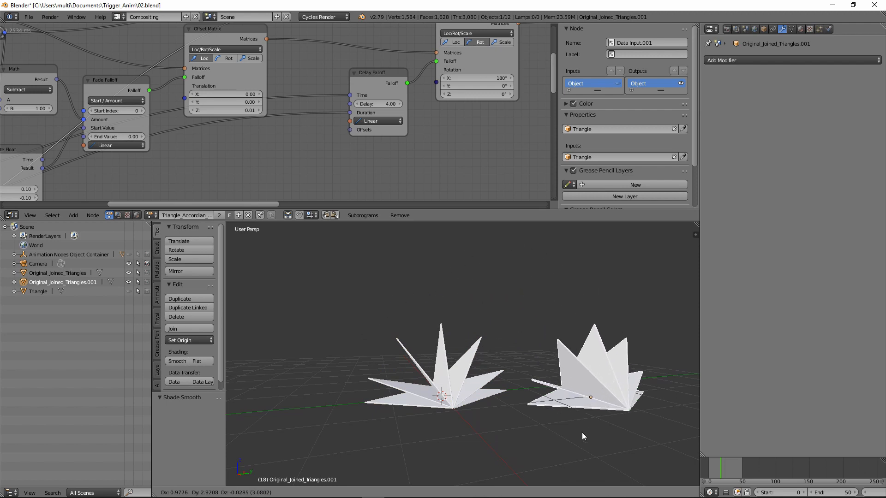
{"action": "right_click", "coordinate": [582, 413]}
{"action": "left_click_drag", "start_coordinate": [474, 394], "coordinate": [612, 403]}
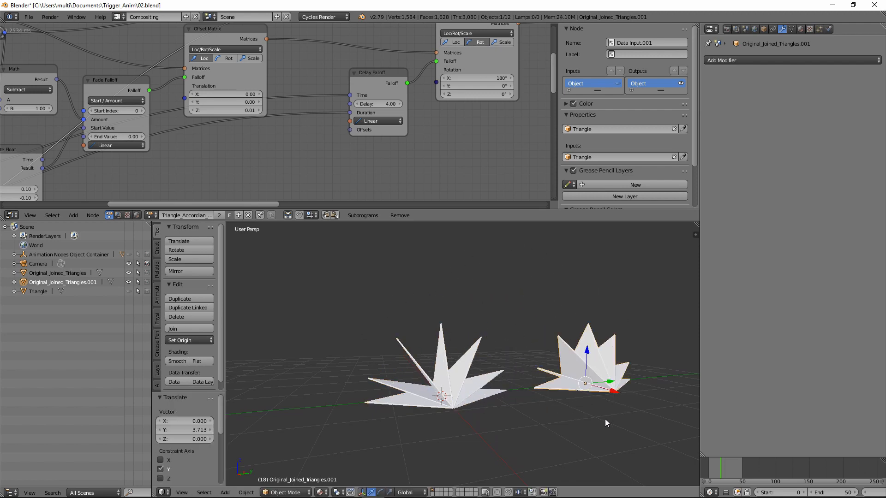
{"action": "middle_click_drag", "start_coordinate": [605, 419], "coordinate": [466, 406]}
{"action": "key", "text": "Tab"}
{"action": "key", "text": "a"}
{"action": "key", "text": "Tab"}
{"action": "right_click", "coordinate": [464, 404]}
{"action": "key", "text": "shift+d"}
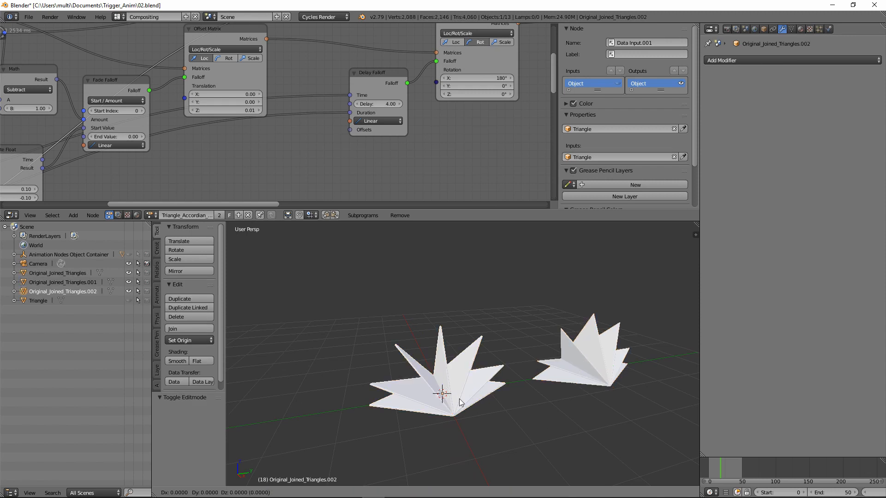
{"action": "right_click", "coordinate": [483, 390]}
{"action": "key", "text": "ctrl+z"}
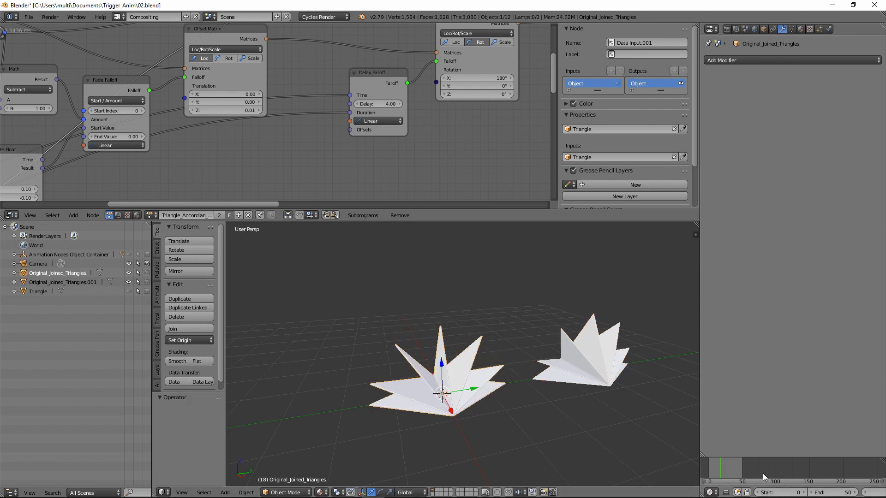
- Duplicate the flat original mesh at frame 0 and raise the copy about 1.2 units along Z
{"action": "left_click_drag", "start_coordinate": [763, 473], "coordinate": [666, 467]}
{"action": "key", "text": "shift+d"}
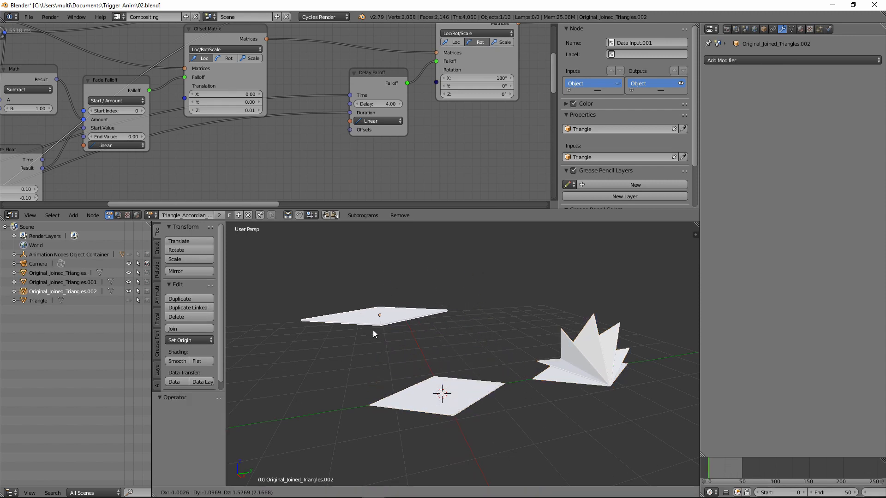
{"action": "right_click", "coordinate": [361, 334]}
{"action": "left_click_drag", "start_coordinate": [444, 366], "coordinate": [444, 314]}
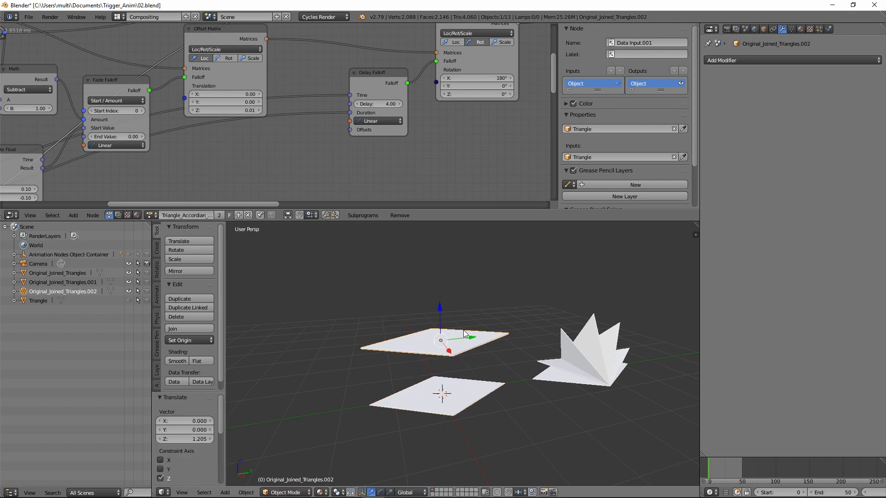
- Compare the raised flat copy with the animated original by scrubbing to frame 20, and delete the copy
{"action": "key", "text": "Tab"}
{"action": "left_click_drag", "start_coordinate": [713, 472], "coordinate": [722, 467]}
{"action": "key", "text": "Tab"}
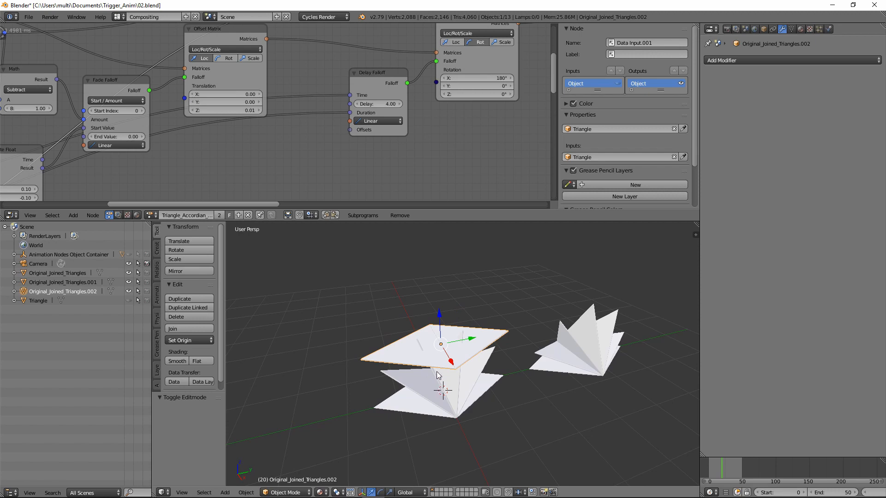
{"action": "key", "text": "x"}
{"action": "left_click", "coordinate": [436, 369]}
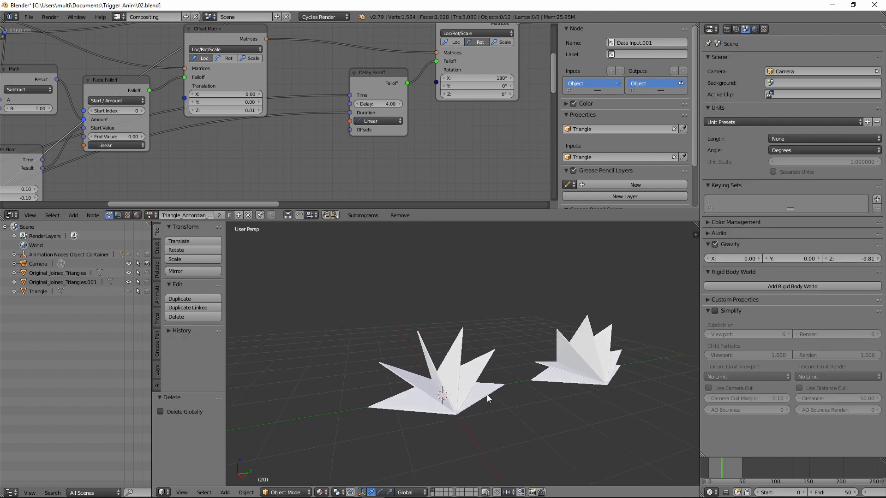
- Set the remaining duplicate's X, Y and Z location to 0 so it coincides with the original mesh
{"action": "right_click", "coordinate": [585, 372]}
{"action": "key", "text": "n"}
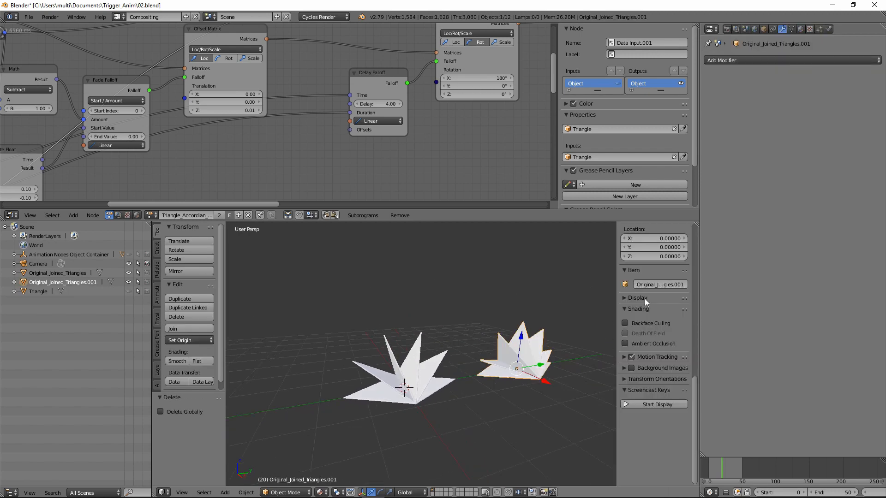
{"action": "left_click_drag", "start_coordinate": [655, 250], "coordinate": [652, 264]}
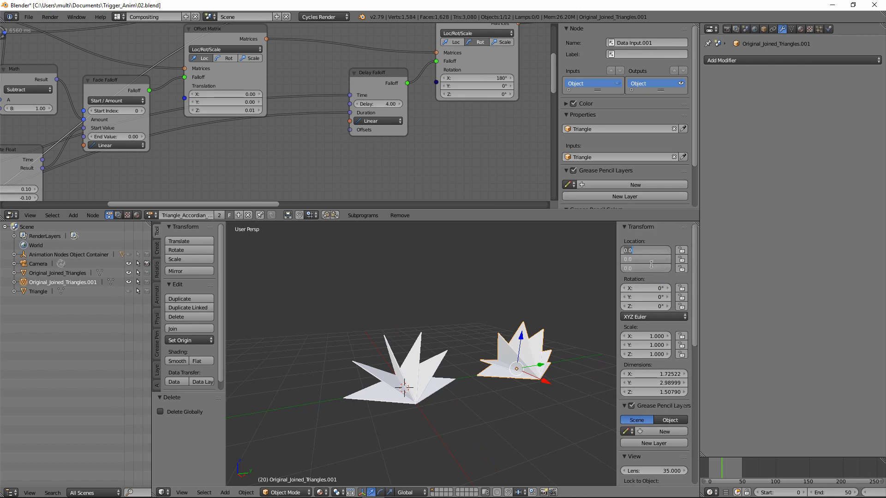
{"action": "key", "text": "Return"}
- Hide the original joined mesh in the viewport by enabling Hide in the Object Visibility Output node
{"action": "scroll", "coordinate": [382, 140], "scroll_direction": "down", "scroll_amount": 4}
{"action": "middle_click_drag", "start_coordinate": [382, 140], "coordinate": [468, 101]}
{"action": "scroll", "coordinate": [468, 102], "scroll_direction": "up", "scroll_amount": 3}
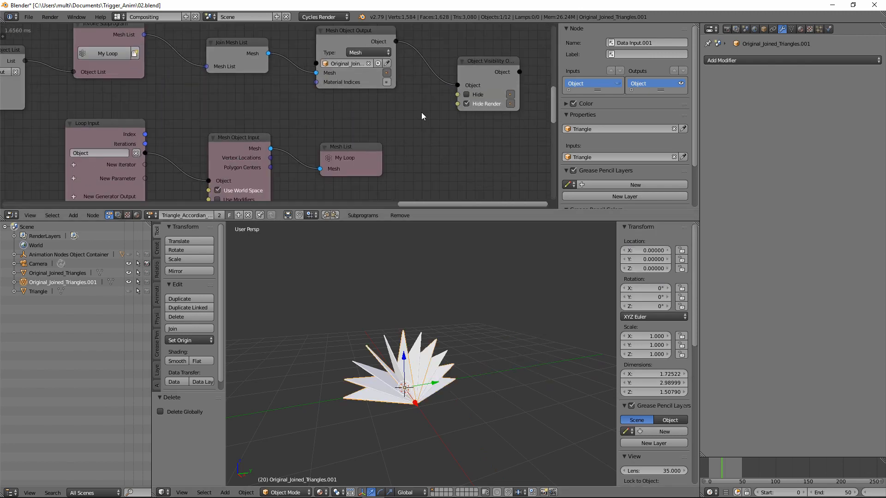
- Rename the duplicate object as Duplicate_Joined_Triangles
{"action": "double_click", "coordinate": [53, 285]}
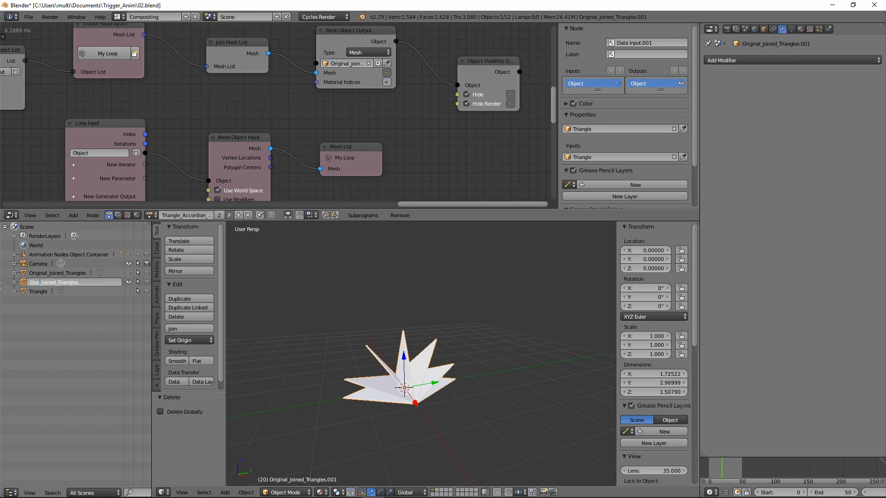
{"action": "type", "text": "Duplicate"}
{"action": "key", "text": "Return"}
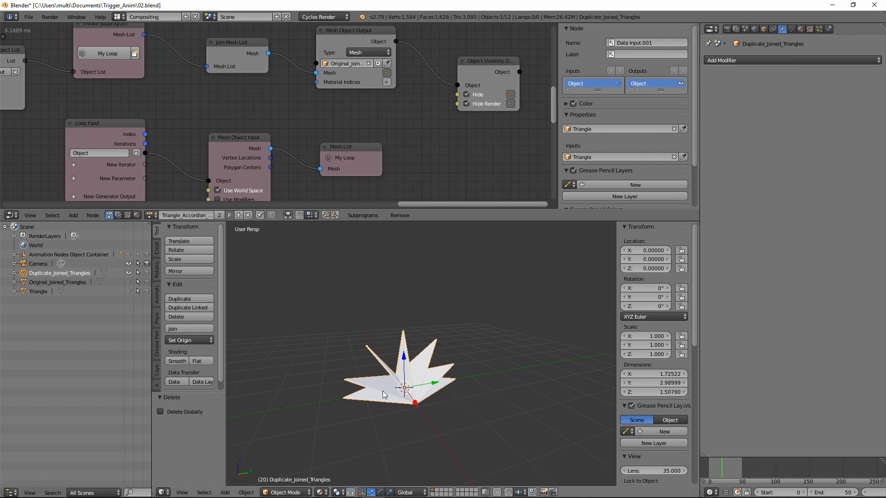
- Return to frame 0 and add a Mesh Cache modifier to the duplicate mesh
{"action": "left_click_drag", "start_coordinate": [723, 472], "coordinate": [709, 469]}
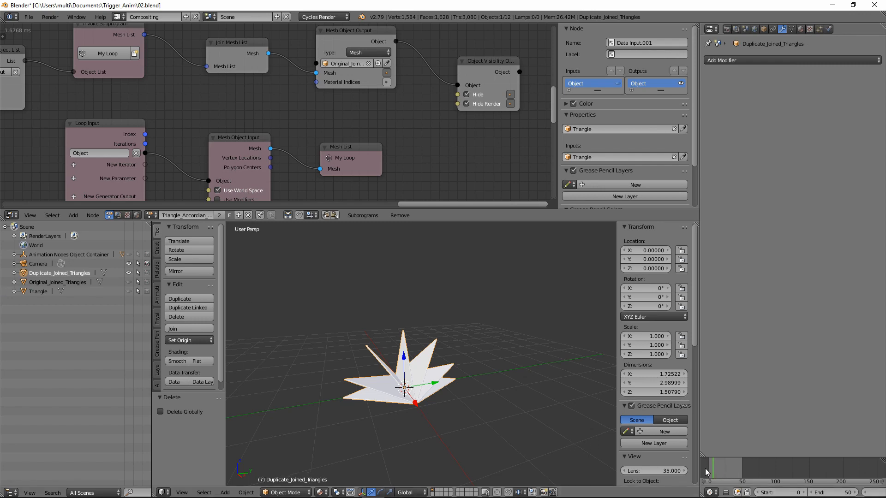
{"action": "scroll", "coordinate": [410, 390], "scroll_direction": "up", "scroll_amount": 2}
{"action": "middle_click_drag", "start_coordinate": [375, 431], "coordinate": [445, 384]}
{"action": "scroll", "coordinate": [445, 379], "scroll_direction": "up", "scroll_amount": 5}
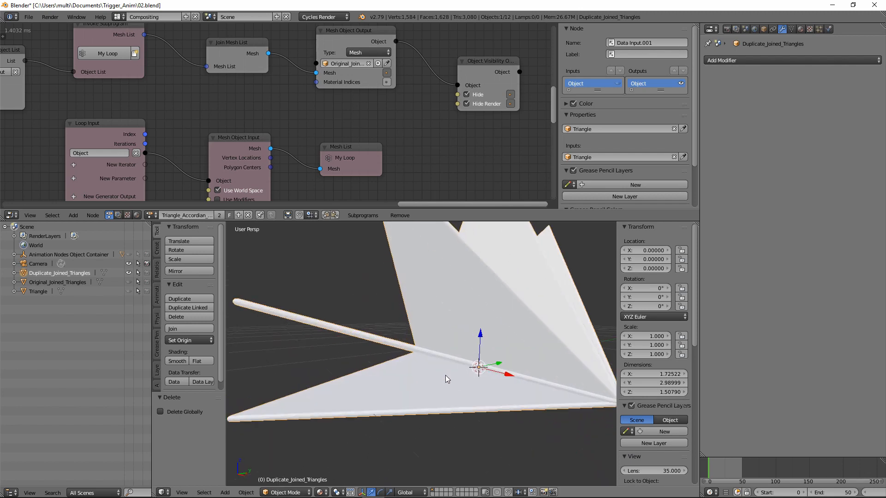
{"action": "scroll", "coordinate": [445, 379], "scroll_direction": "down", "scroll_amount": 6}
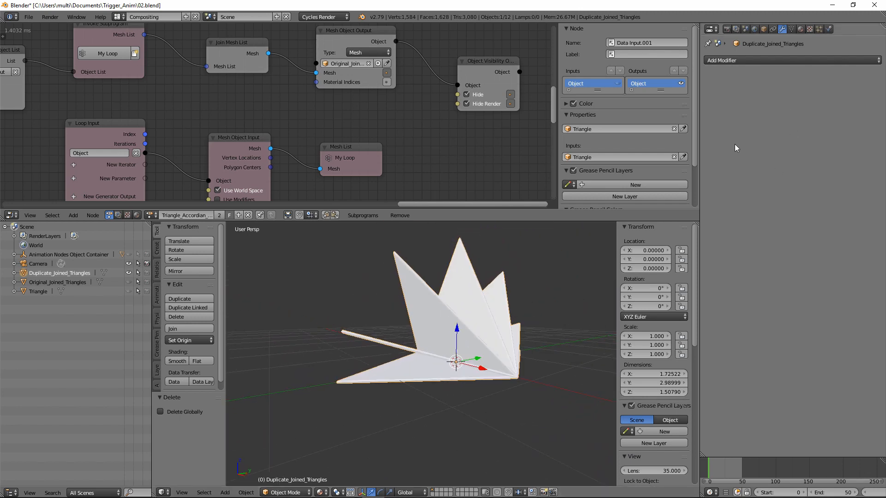
{"action": "left_click", "coordinate": [738, 60]}
{"action": "left_click", "coordinate": [635, 89]}
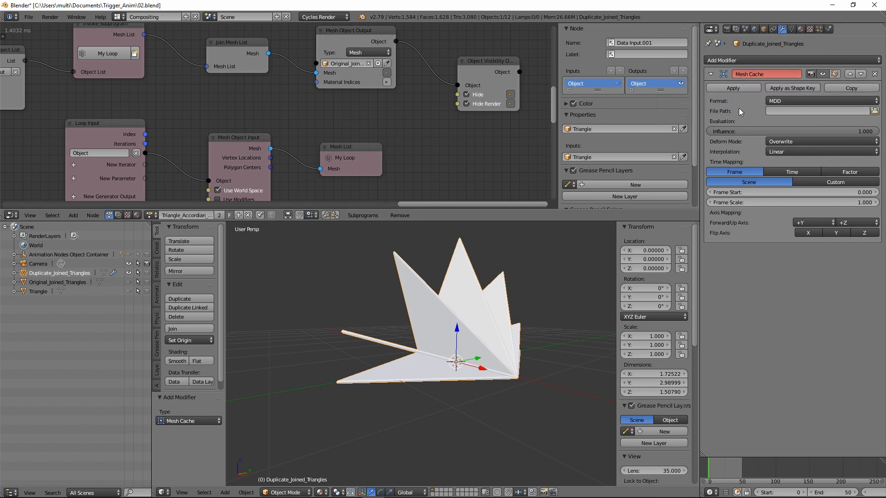
- Set the Mesh Cache format to MDD and load test.mdd from the Trigger_Anim folder as its file
{"action": "left_click", "coordinate": [779, 98]}
{"action": "left_click", "coordinate": [782, 91]}
{"action": "left_click", "coordinate": [810, 112]}
{"action": "left_click", "coordinate": [874, 111]}
{"action": "double_click", "coordinate": [137, 101]}
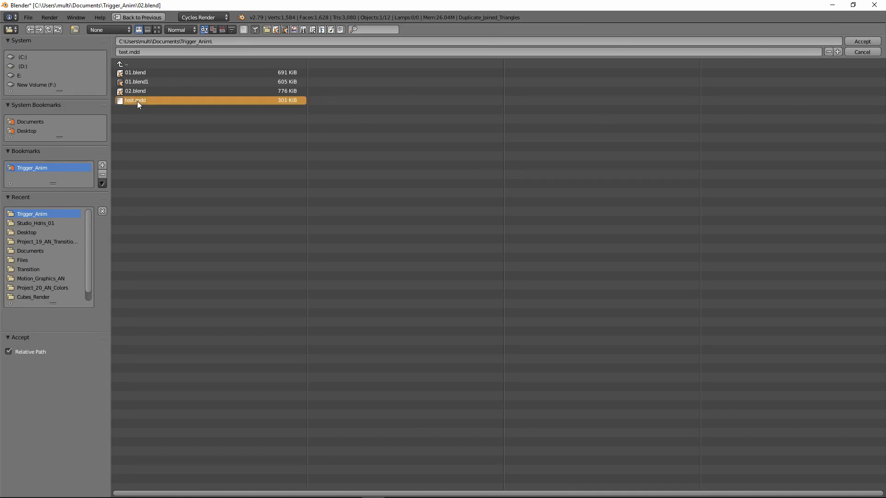
- Scrub to frame 18 and apply smooth shading to the duplicate mesh
{"action": "left_click_drag", "start_coordinate": [711, 475], "coordinate": [723, 476]}
{"action": "scroll", "coordinate": [520, 387], "scroll_direction": "up", "scroll_amount": 5}
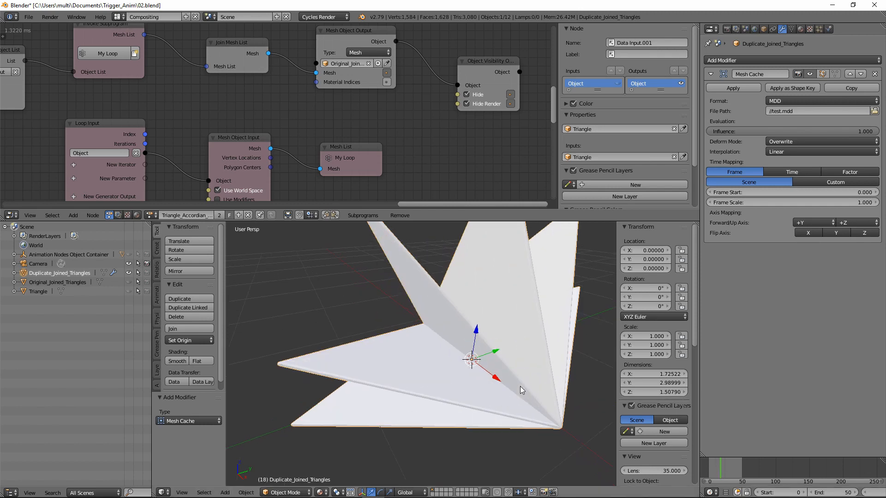
{"action": "left_click", "coordinate": [172, 362]}
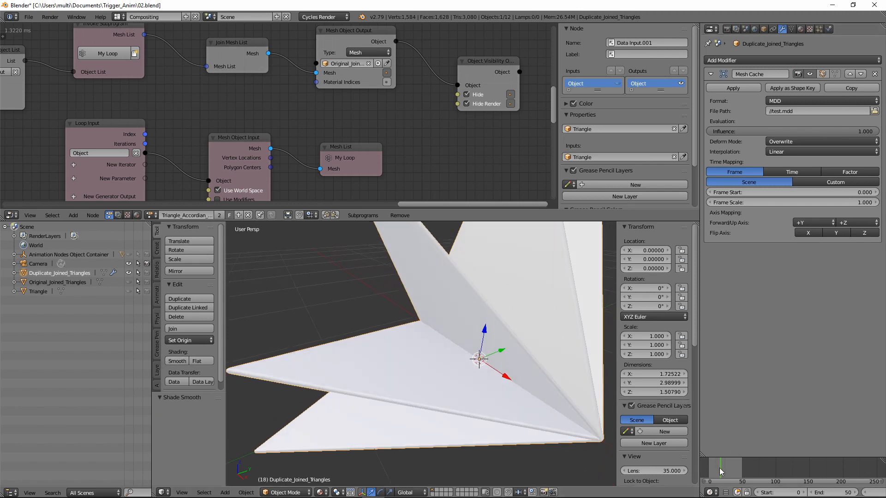
- Play back the cached animation on the duplicate and return the timeline to frame 0
{"action": "scroll", "coordinate": [494, 375], "scroll_direction": "down", "scroll_amount": 5}
{"action": "key", "text": "alt+a"}
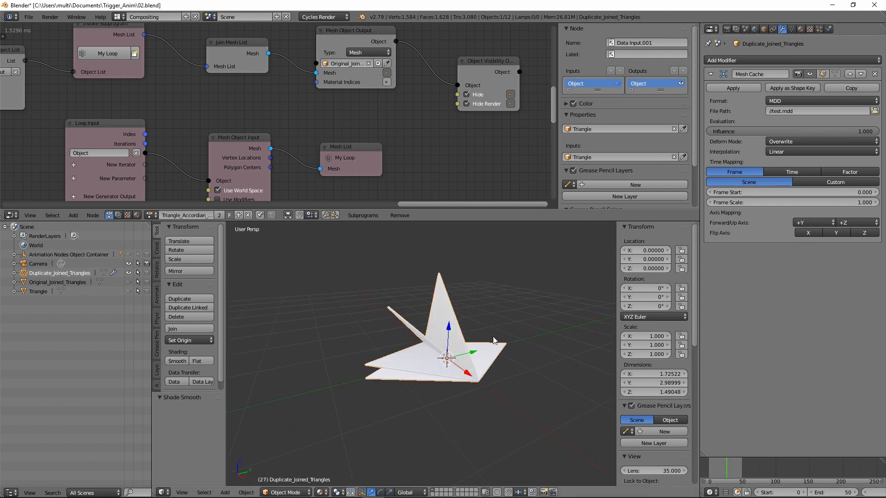
{"action": "middle_click_drag", "start_coordinate": [545, 412], "coordinate": [556, 414]}
{"action": "left_click_drag", "start_coordinate": [723, 468], "coordinate": [707, 470]}
{"action": "scroll", "coordinate": [431, 383], "scroll_direction": "up", "scroll_amount": 3}
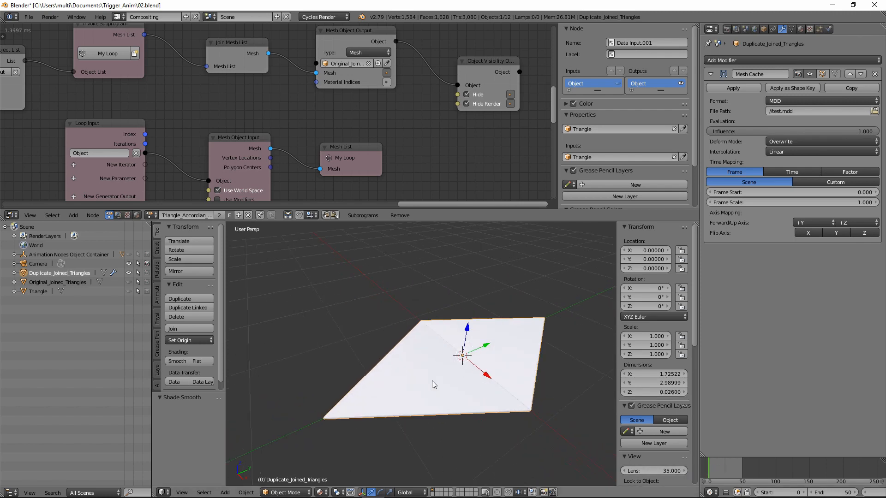
- Give the duplicate mesh two material slots, White_M in the first and Skyblue_M in the second
{"action": "left_click", "coordinate": [800, 28]}
{"action": "left_click", "coordinate": [711, 90]}
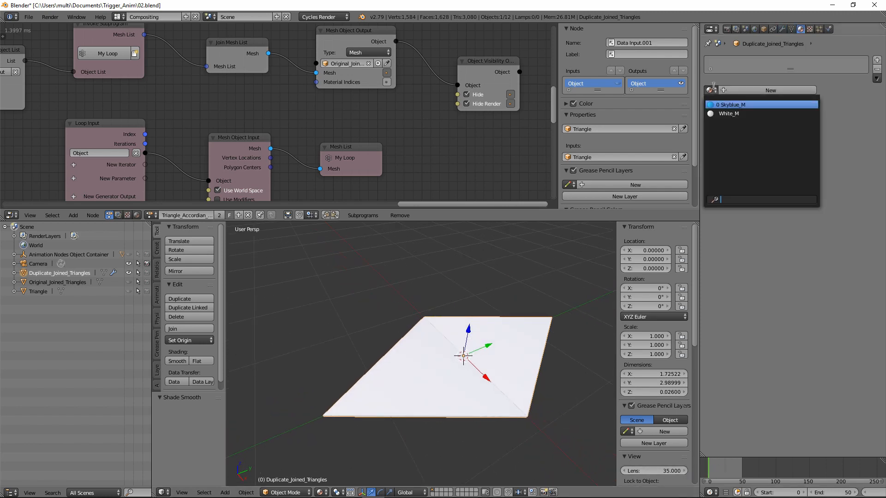
{"action": "left_click", "coordinate": [732, 113]}
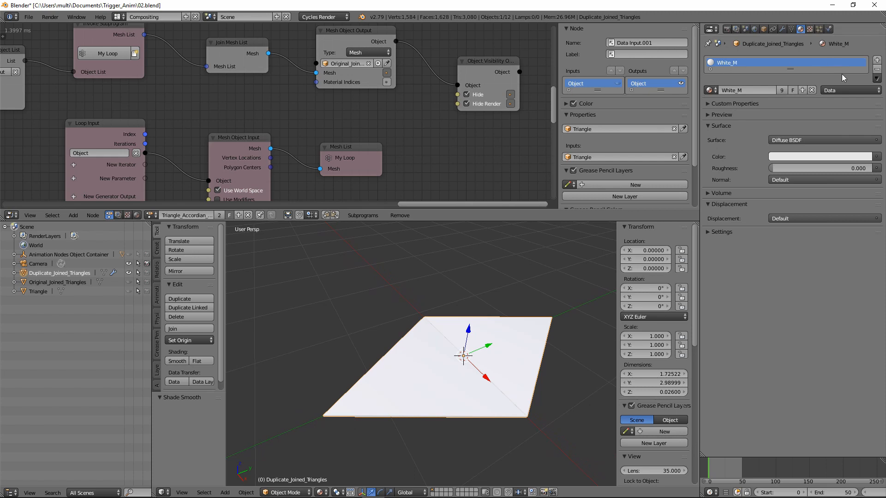
{"action": "left_click", "coordinate": [878, 60]}
{"action": "left_click", "coordinate": [711, 111]}
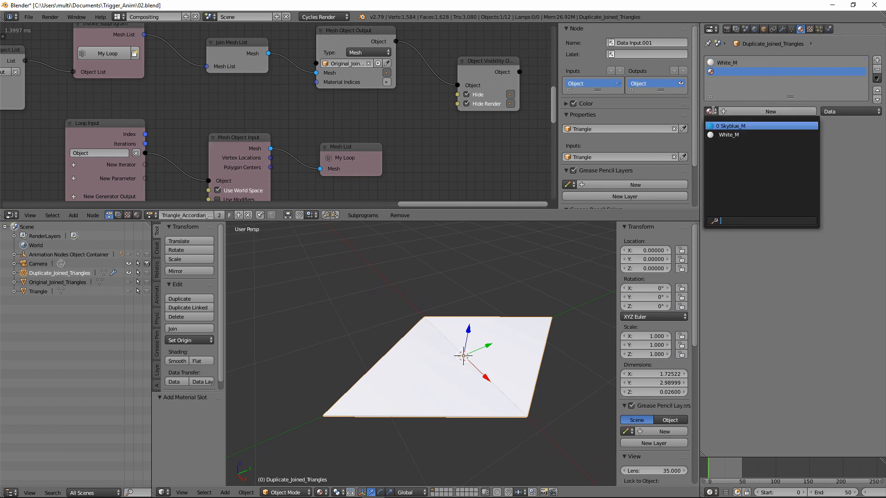
{"action": "left_click", "coordinate": [731, 126]}
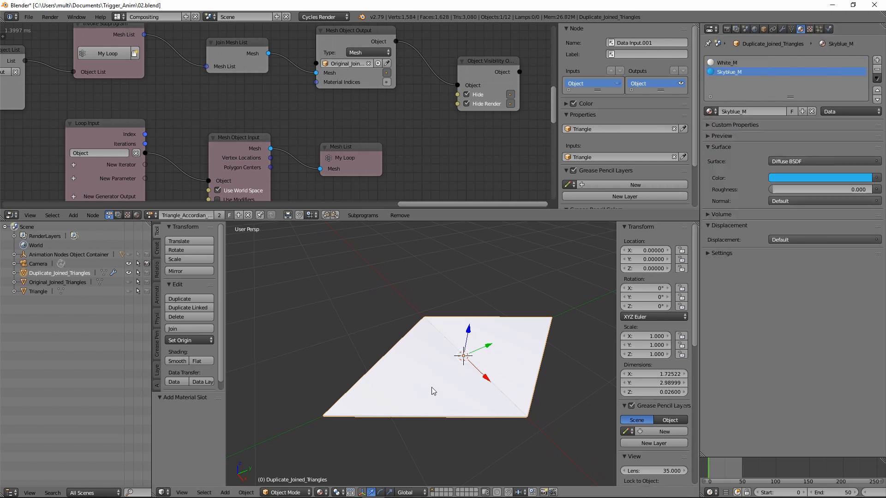
- Assign Skyblue_M to five adjoining triangles of the duplicate mesh, leaving two end triangles white, and scrub the animation to frame 46
{"action": "middle_click_drag", "start_coordinate": [431, 387], "coordinate": [383, 381]}
{"action": "key", "text": "Tab"}
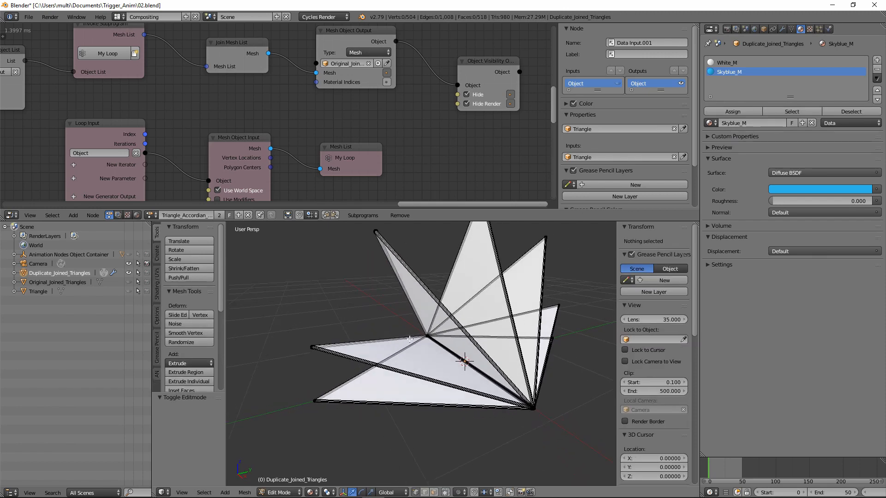
{"action": "middle_click_drag", "start_coordinate": [410, 339], "coordinate": [364, 325]}
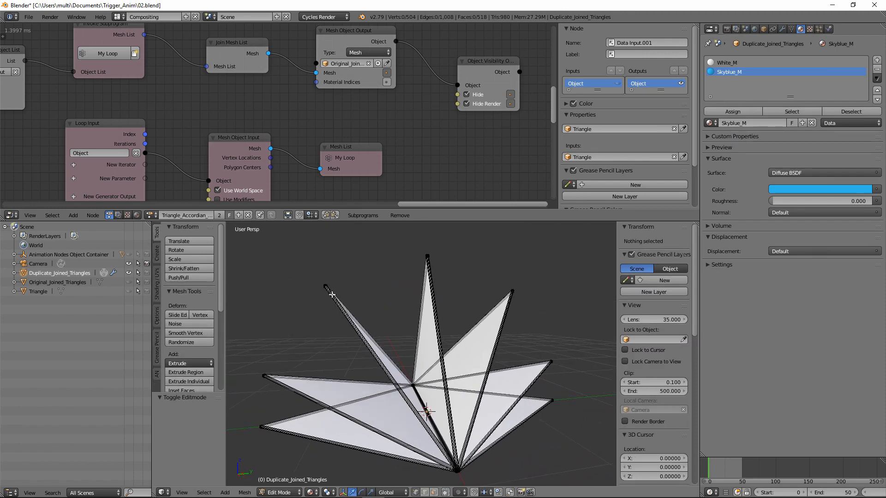
{"action": "key", "text": "l"}
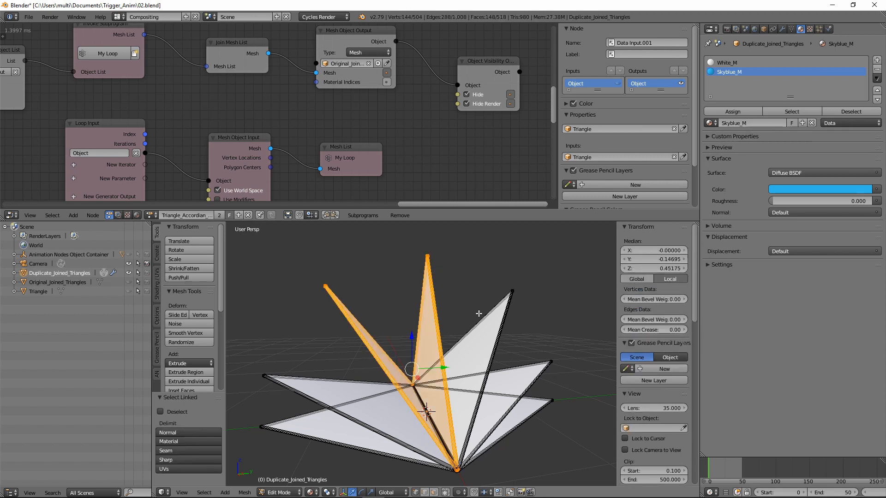
{"action": "key", "text": "l"}
{"action": "key", "text": "l"}
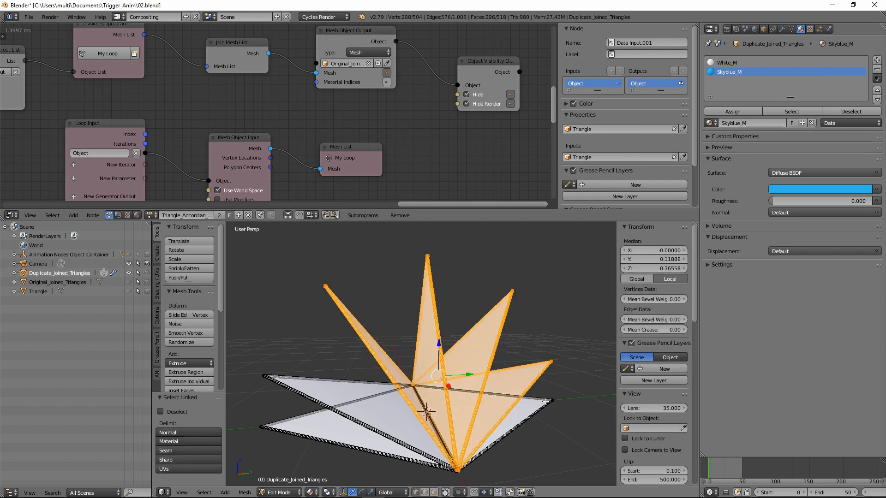
{"action": "key", "text": "l"}
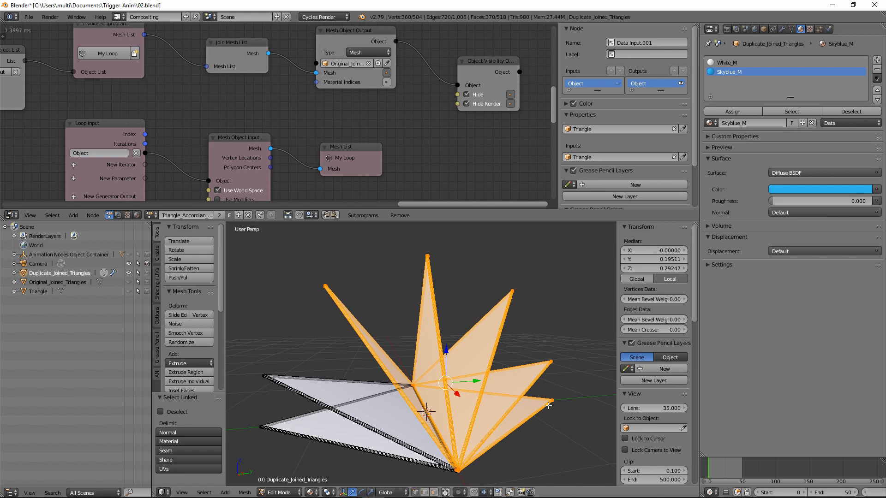
{"action": "left_click", "coordinate": [733, 112]}
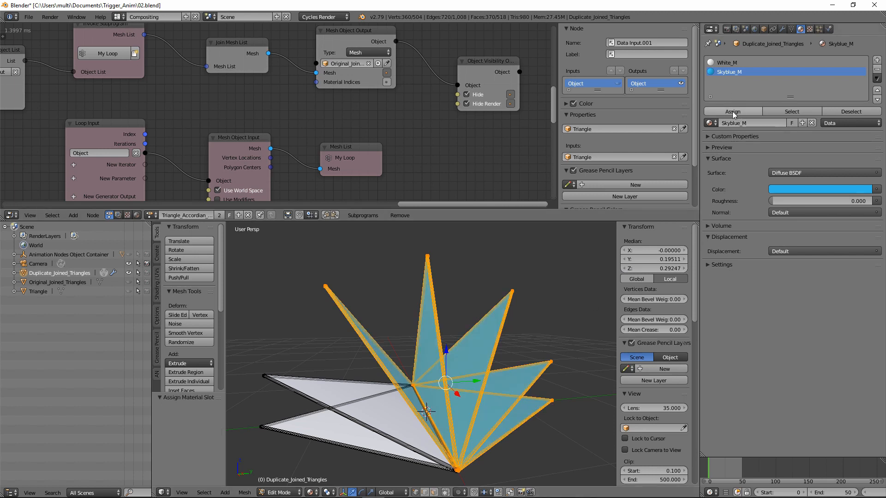
{"action": "key", "text": "Tab"}
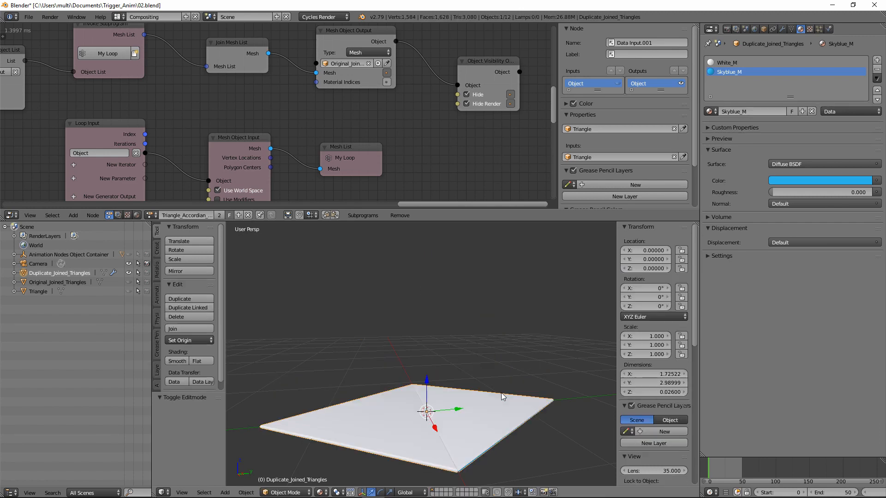
{"action": "left_click_drag", "start_coordinate": [706, 467], "coordinate": [740, 474]}
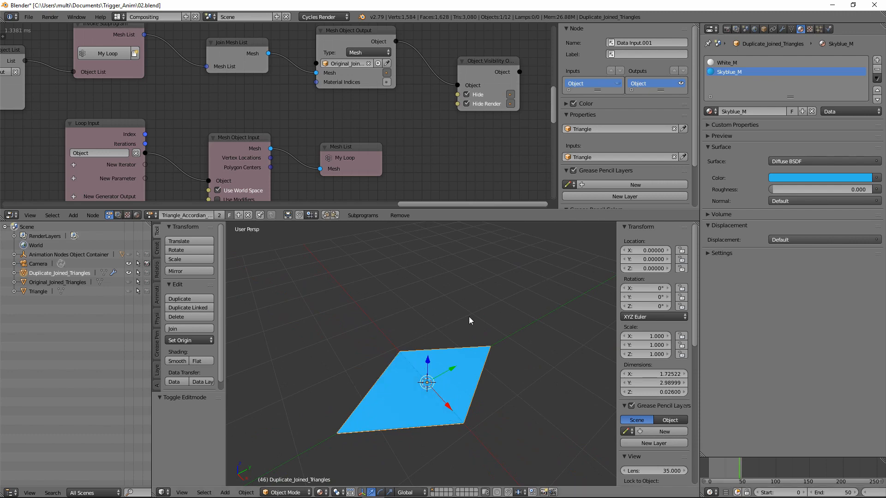
- Switch the Mesh Cache time mapping to Custom and keyframe Evaluation Frame 0 at frame 0
{"action": "left_click", "coordinate": [782, 30]}
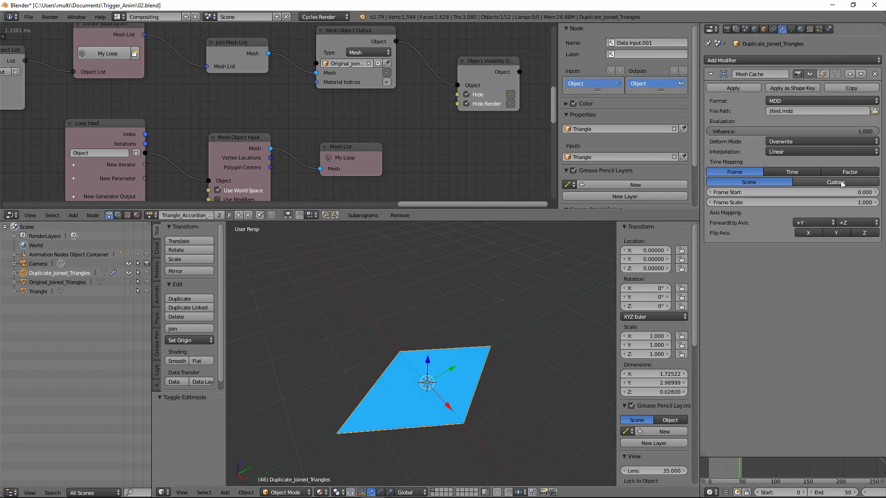
{"action": "left_click", "coordinate": [841, 183]}
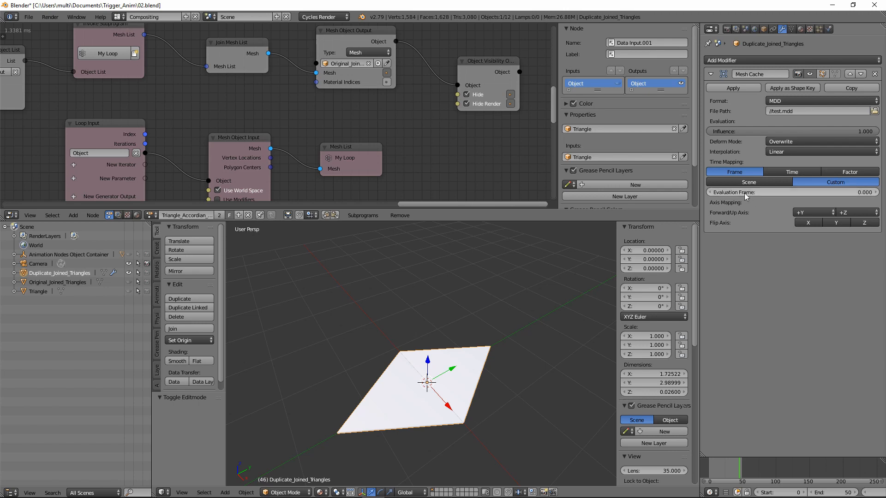
{"action": "left_click_drag", "start_coordinate": [720, 465], "coordinate": [705, 467]}
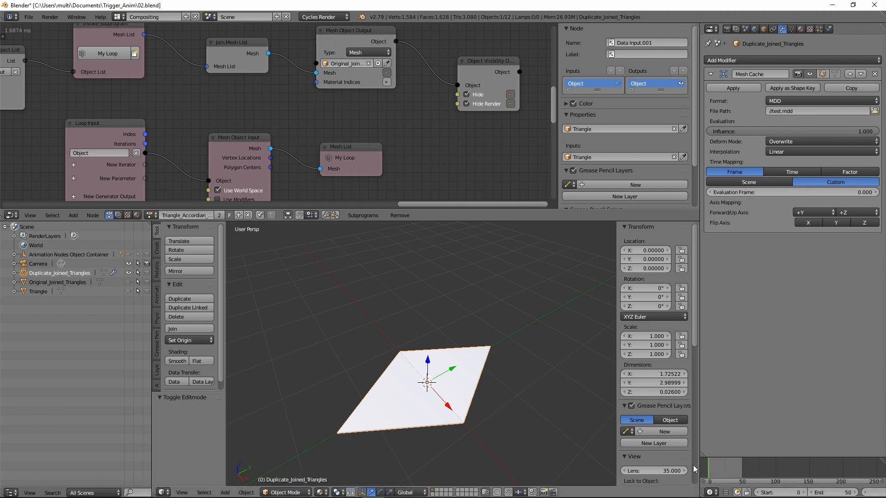
{"action": "right_click", "coordinate": [826, 192]}
{"action": "left_click", "coordinate": [793, 193]}
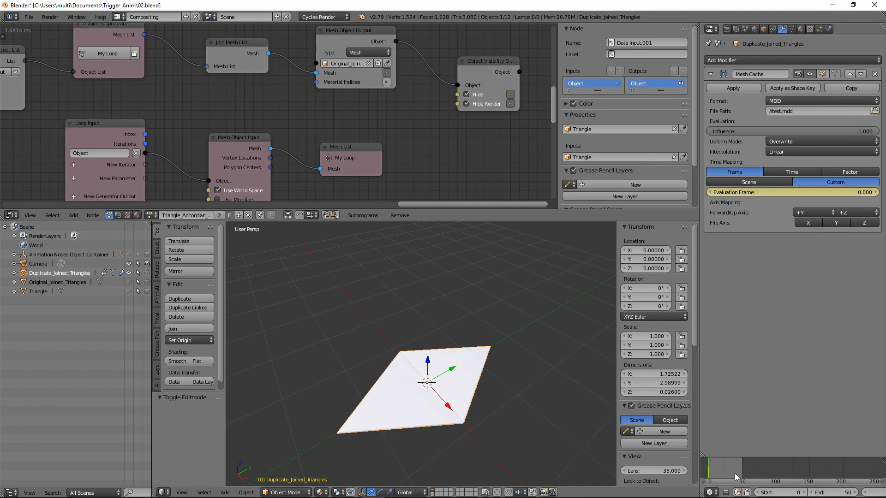
- Go to frame 36 and keyframe the Mesh Cache Evaluation Frame at 36
{"action": "left_click", "coordinate": [872, 493]}
{"action": "type", "text": "36"}
{"action": "key", "text": "Return"}
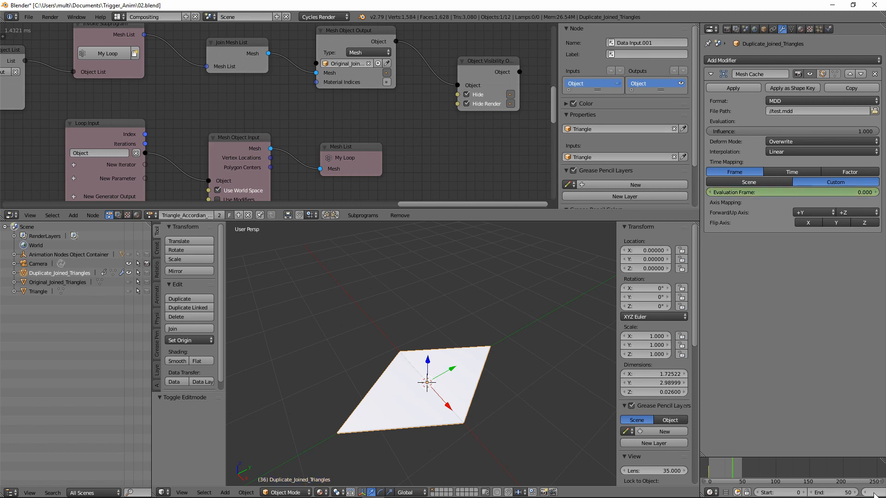
{"action": "left_click", "coordinate": [836, 191]}
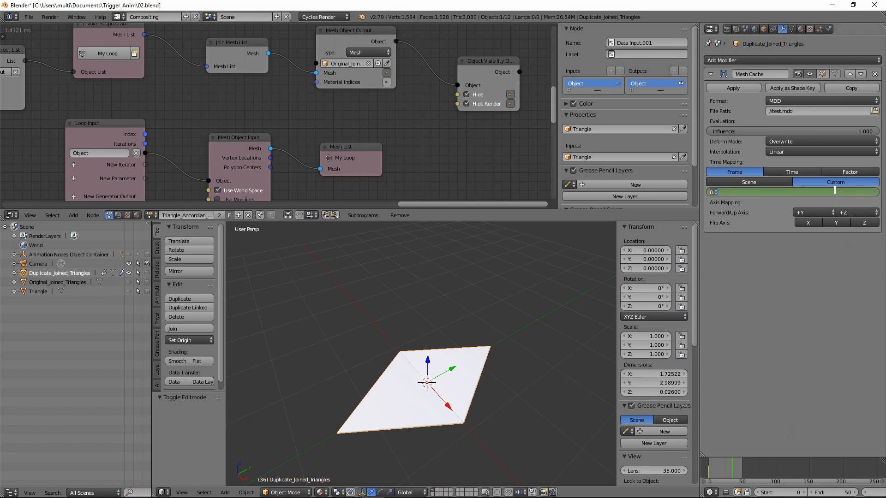
{"action": "type", "text": "36"}
{"action": "key", "text": "Return"}
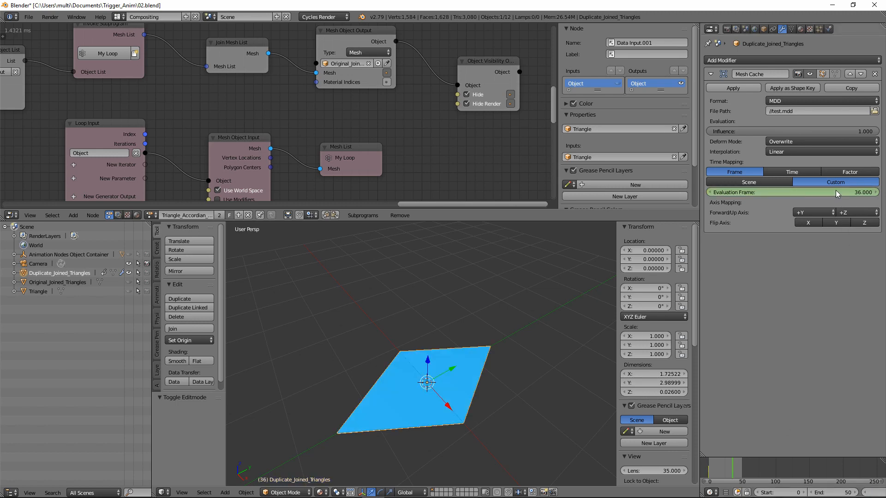
{"action": "right_click", "coordinate": [835, 190]}
{"action": "left_click", "coordinate": [835, 190]}
- Play back the keyframed Mesh Cache animation from the start and scrub to frame 16
{"action": "left_click", "coordinate": [711, 464]}
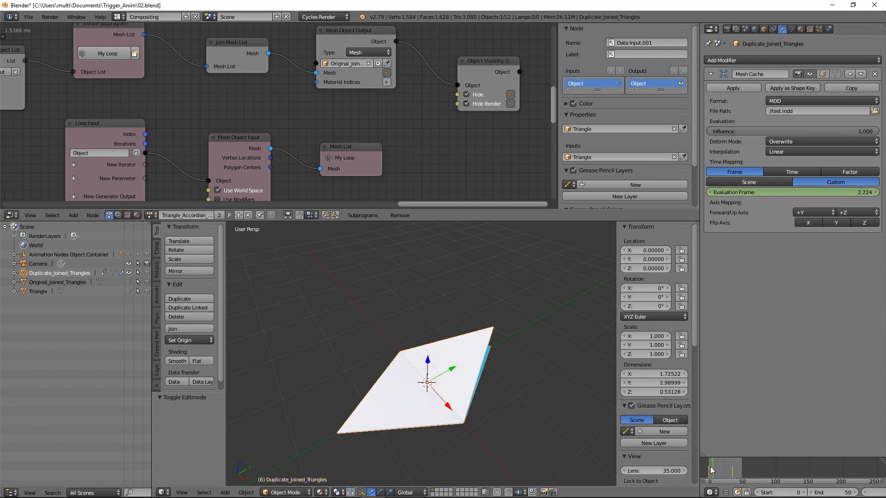
{"action": "key", "text": "alt+a"}
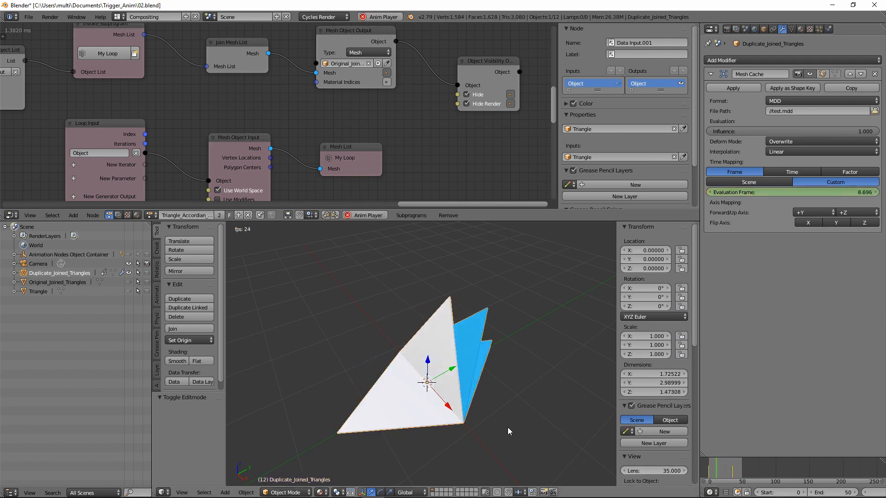
{"action": "key", "text": "Escape"}
{"action": "mouse_move", "coordinate": [711, 471]}
{"action": "left_mouse_down"}
{"action": "mouse_move", "coordinate": [733, 472]}
{"action": "mouse_move", "coordinate": [720, 476]}
{"action": "left_mouse_up"}
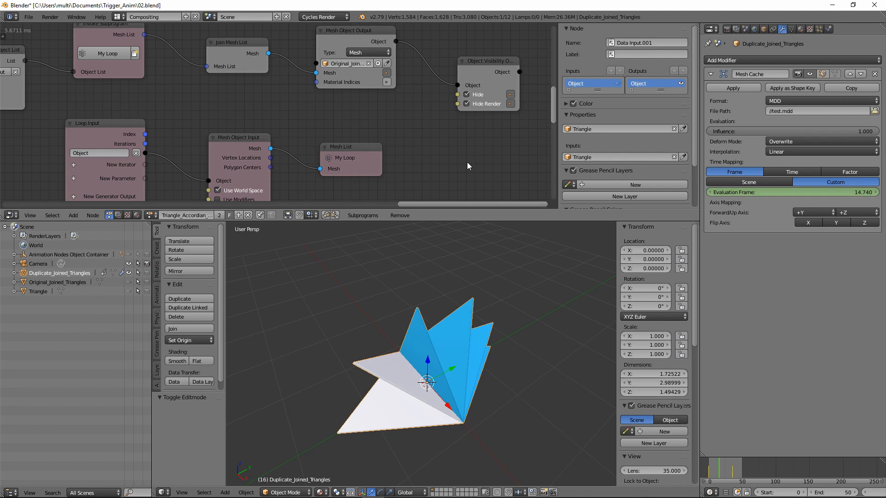
- Create a new Animation Nodes tree named Main_NT and save the project as 03.blend
{"action": "scroll", "coordinate": [468, 162], "scroll_direction": "down", "scroll_amount": 3}
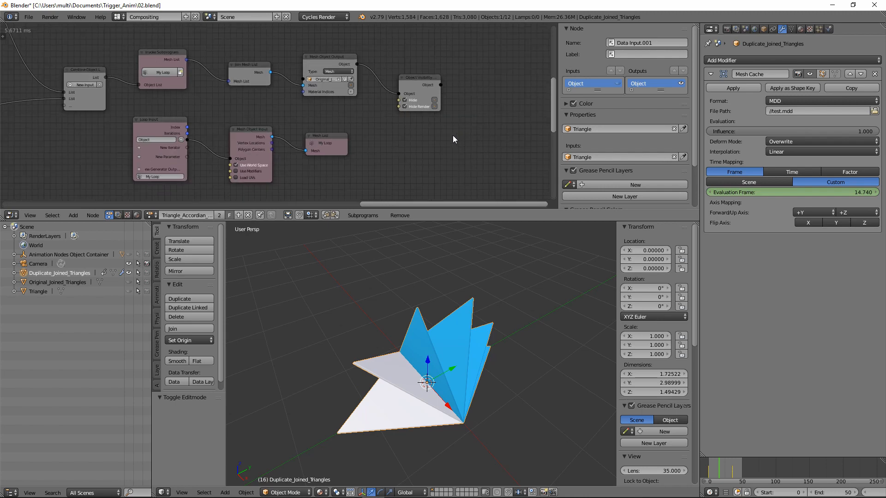
{"action": "middle_click_drag", "start_coordinate": [349, 148], "coordinate": [426, 137]}
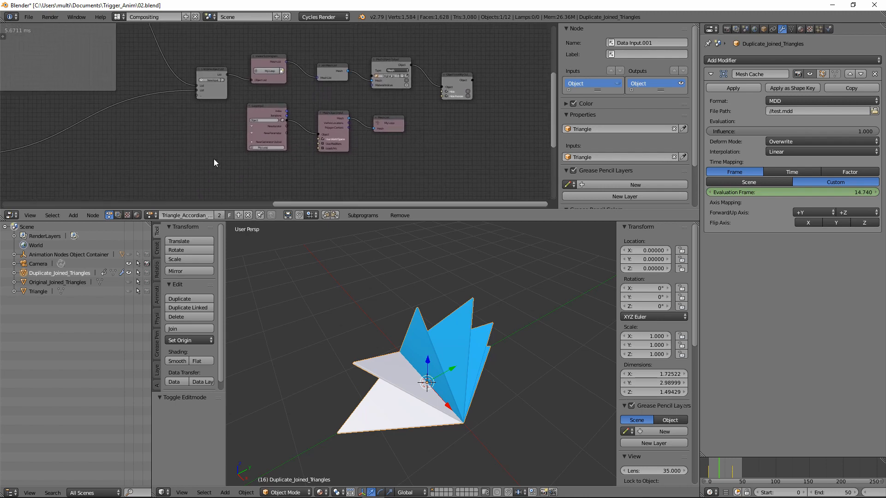
{"action": "middle_click_drag", "start_coordinate": [214, 162], "coordinate": [419, 124]}
{"action": "middle_click_drag", "start_coordinate": [312, 134], "coordinate": [349, 62]}
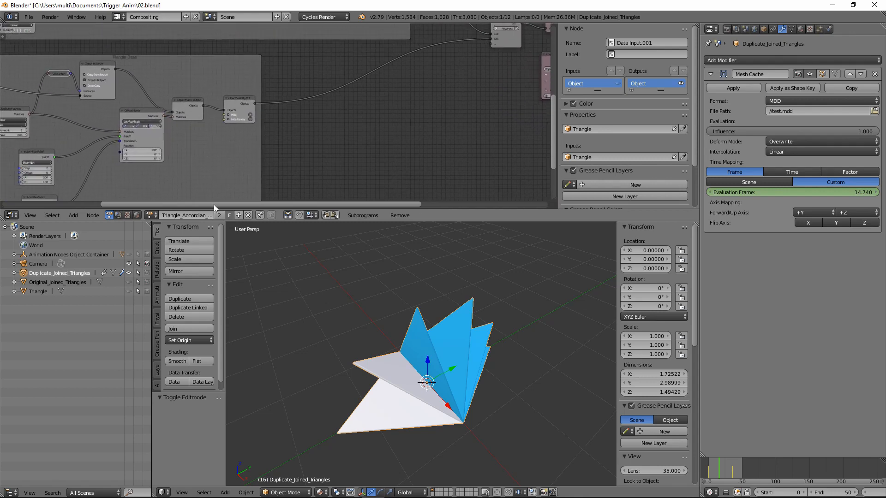
{"action": "left_click", "coordinate": [239, 215]}
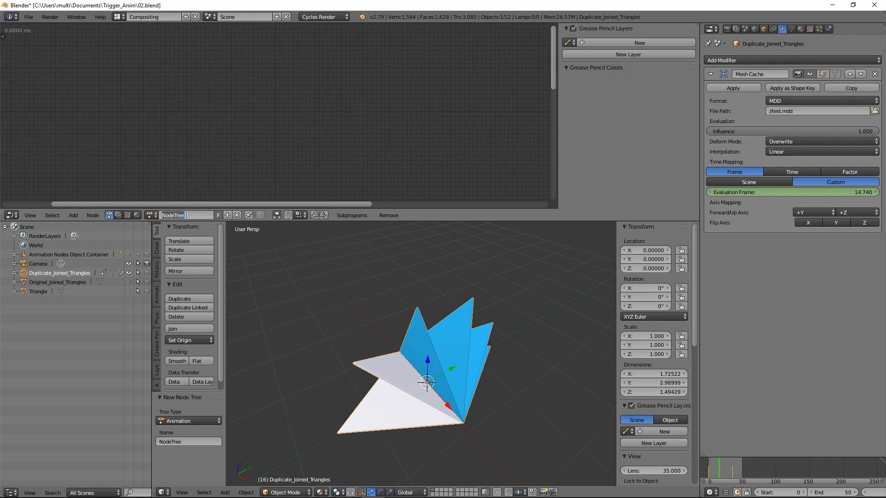
{"action": "type", "text": "Main_NT"}
{"action": "key", "text": "ctrl+alt+s"}
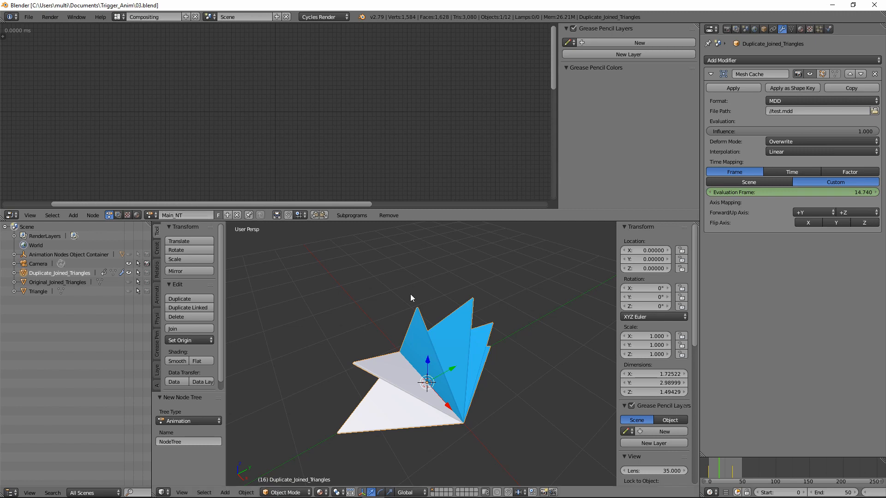
- Enlarge the node editor and add an Object Instancer node with Duplicate_Joined_Triangles as its source
{"action": "middle_click_drag", "start_coordinate": [454, 331], "coordinate": [454, 317]}
{"action": "mouse_move", "coordinate": [718, 466]}
{"action": "left_mouse_down"}
{"action": "mouse_move", "coordinate": [707, 466]}
{"action": "mouse_move", "coordinate": [732, 468]}
{"action": "mouse_move", "coordinate": [714, 466]}
{"action": "left_mouse_up"}
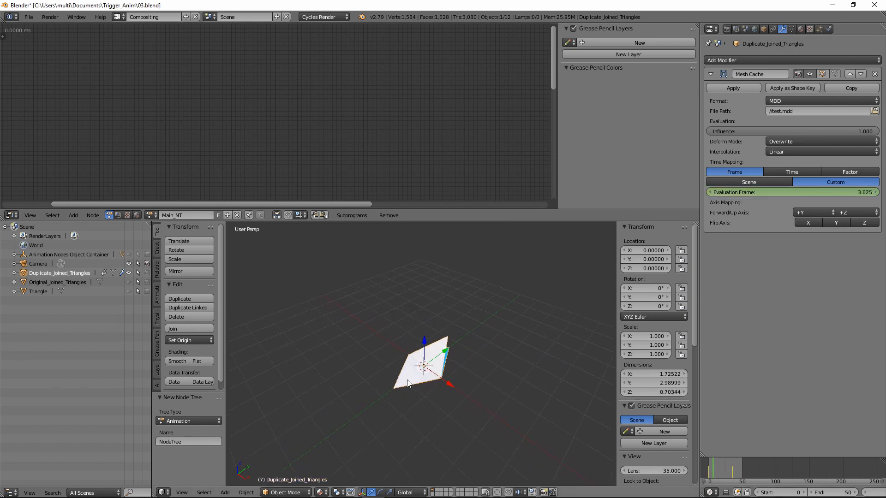
{"action": "key", "text": "n"}
{"action": "left_click_drag", "start_coordinate": [131, 221], "coordinate": [132, 289]}
{"action": "left_click", "coordinate": [73, 283]}
{"action": "mouse_move", "coordinate": [95, 172]}
{"action": "left_click", "coordinate": [199, 181]}
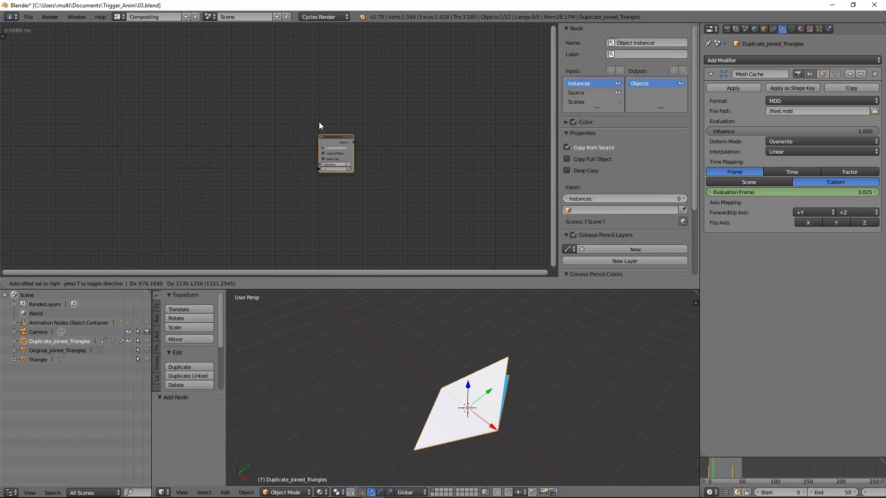
{"action": "scroll", "coordinate": [311, 135], "scroll_direction": "up", "scroll_amount": 4}
{"action": "middle_click_drag", "start_coordinate": [371, 138], "coordinate": [410, 126]}
{"action": "left_click", "coordinate": [363, 175]}
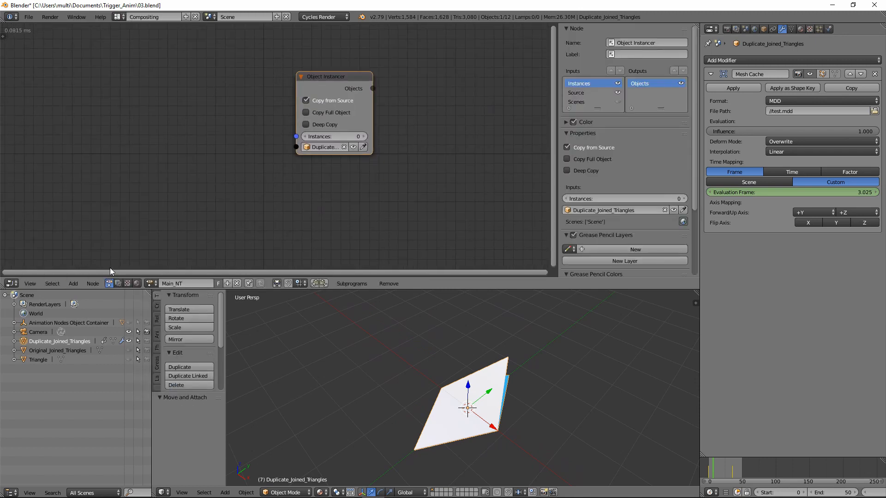
- Add a Distribute Matrices node beside the Object Instancer and return the timeline to frame 0
{"action": "left_click", "coordinate": [73, 283]}
{"action": "mouse_move", "coordinate": [94, 222]}
{"action": "left_click", "coordinate": [156, 242]}
{"action": "left_click", "coordinate": [147, 134]}
{"action": "middle_click_drag", "start_coordinate": [475, 427], "coordinate": [495, 424]}
{"action": "left_click", "coordinate": [707, 468]}
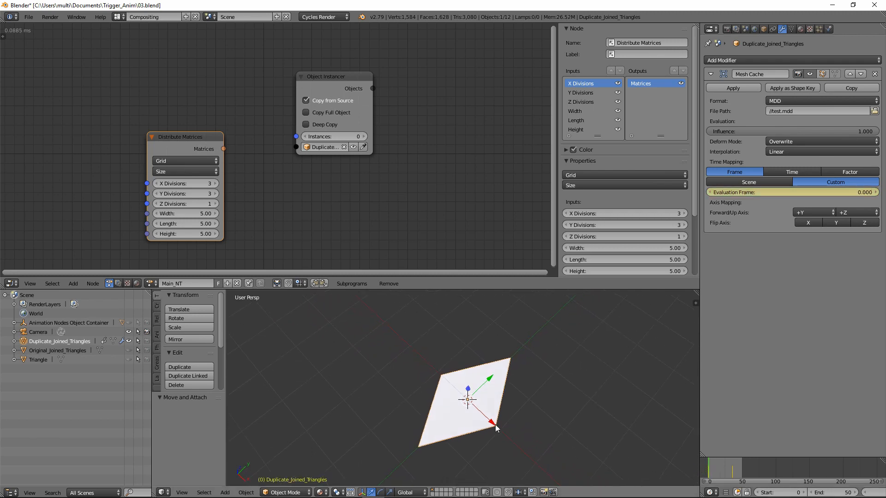
- Set Distribute Matrices to Linear and link its Matrices output to the Object Instancer's Instances input
{"action": "left_click", "coordinate": [181, 160]}
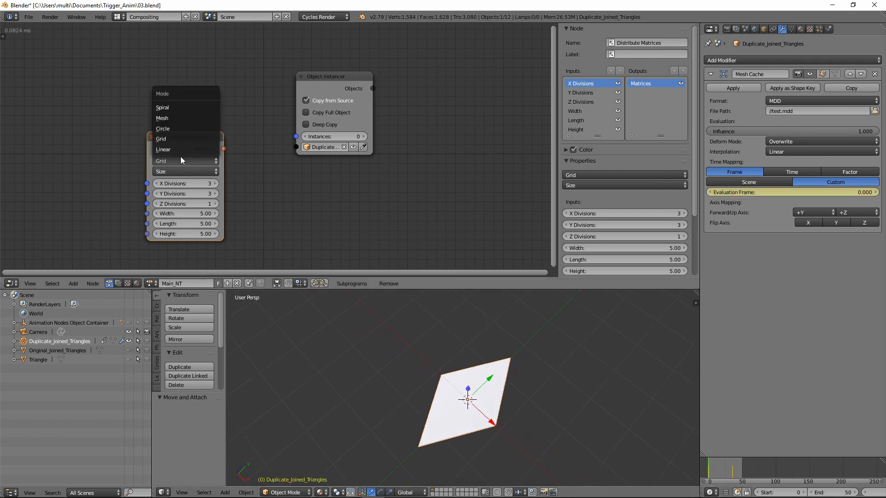
{"action": "left_click", "coordinate": [172, 149]}
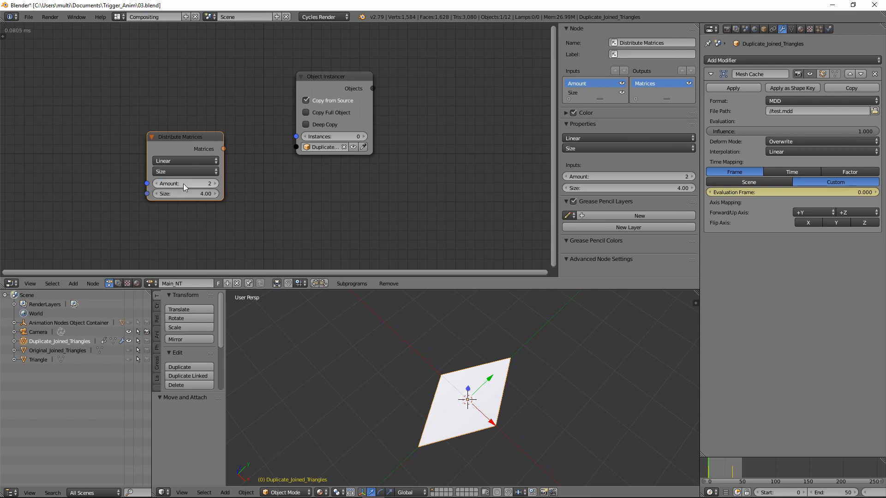
{"action": "left_click_drag", "start_coordinate": [224, 149], "coordinate": [296, 136]}
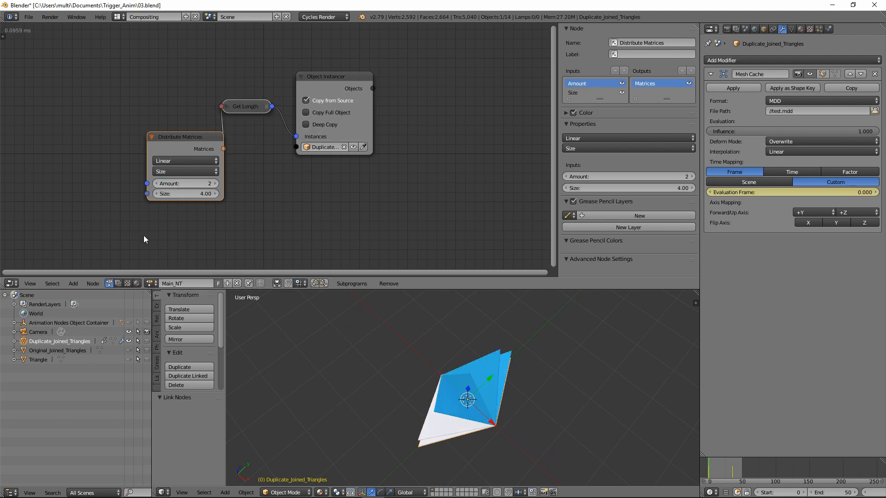
- Add an Object Matrix Output node fed by the Object Instancer's Objects and the Distribute Matrices node's Matrices
{"action": "left_click", "coordinate": [73, 283]}
{"action": "mouse_move", "coordinate": [97, 170]}
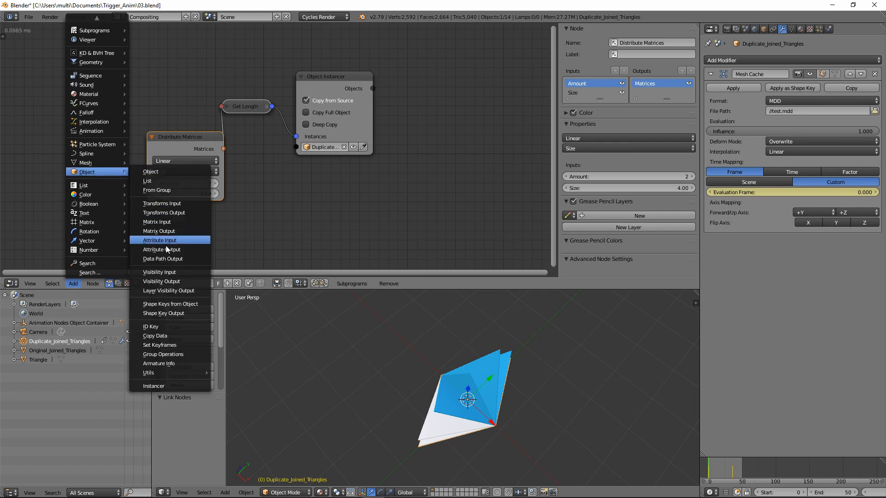
{"action": "left_click", "coordinate": [166, 231]}
{"action": "left_click", "coordinate": [441, 83]}
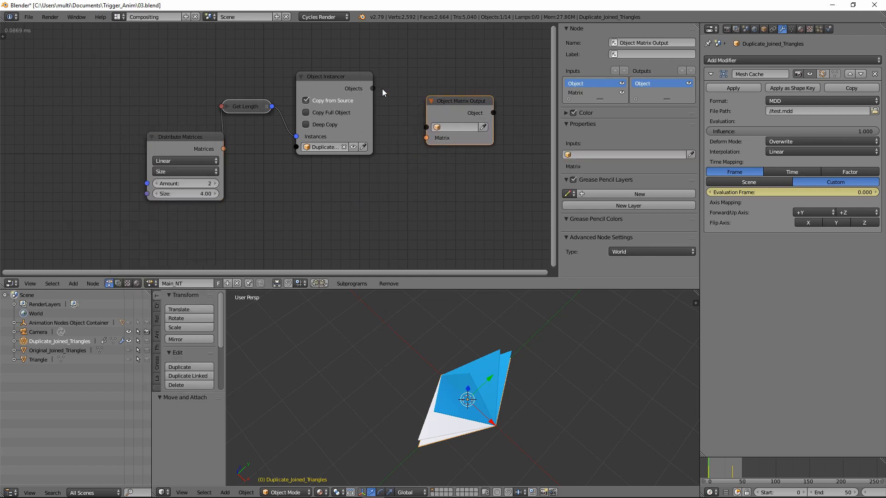
{"action": "left_click_drag", "start_coordinate": [374, 88], "coordinate": [428, 128]}
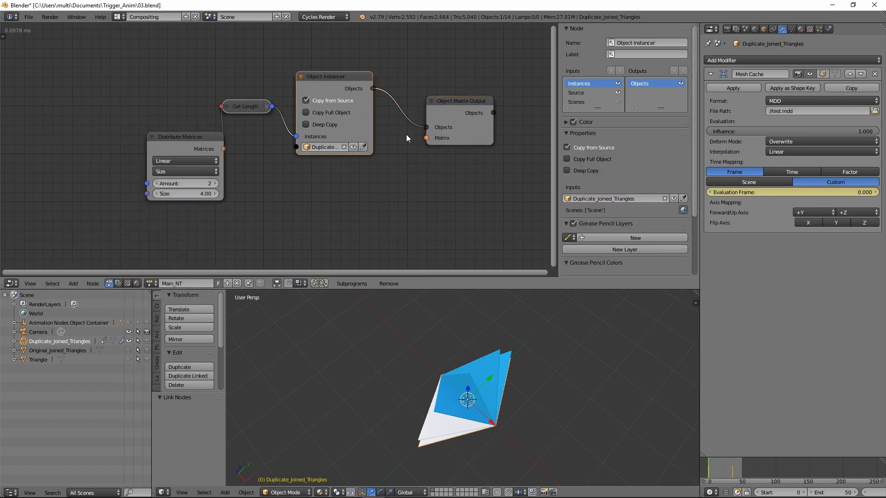
{"action": "left_click_drag", "start_coordinate": [223, 149], "coordinate": [467, 154]}
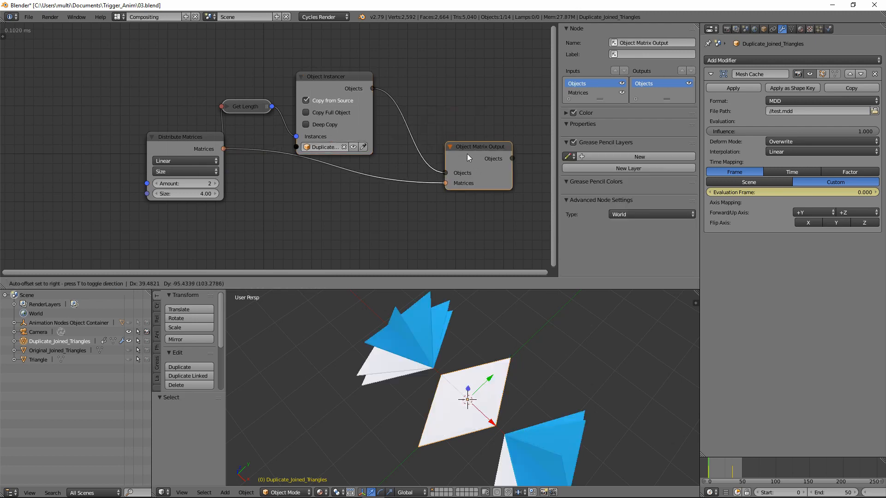
- Hide the instancer's source object and the node editor's properties sidebar, and move the Distribute Matrices node clear of the other nodes
{"action": "left_click", "coordinate": [205, 139]}
{"action": "left_click_drag", "start_coordinate": [205, 140], "coordinate": [177, 156]}
{"action": "middle_click_drag", "start_coordinate": [427, 380], "coordinate": [406, 379]}
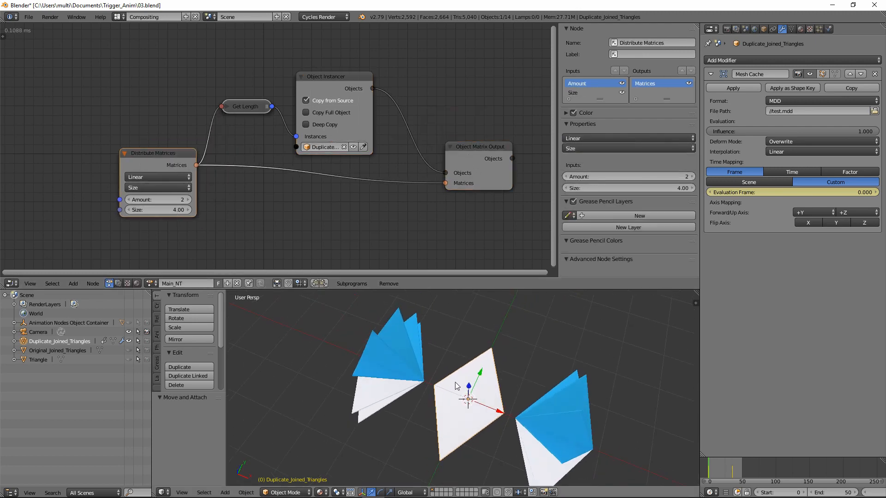
{"action": "left_click", "coordinate": [353, 147]}
{"action": "left_click", "coordinate": [361, 152]}
{"action": "key", "text": "n"}
{"action": "middle_click_drag", "start_coordinate": [427, 214], "coordinate": [425, 182]}
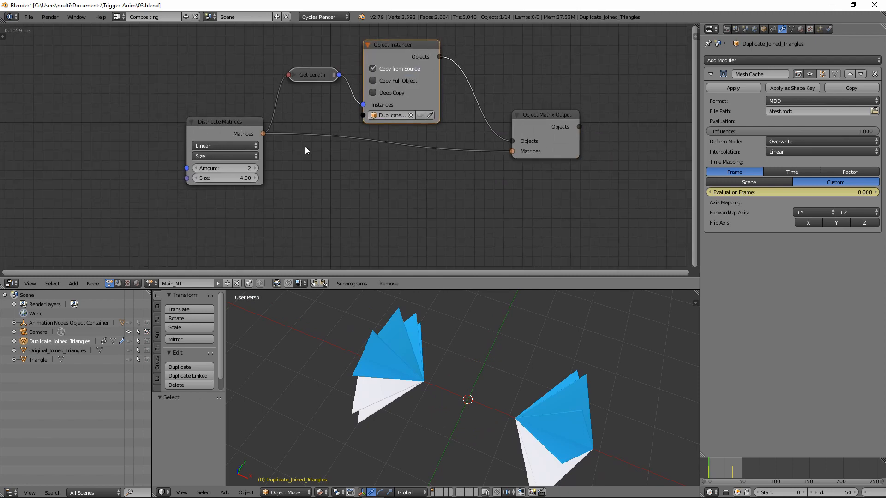
{"action": "left_click", "coordinate": [240, 131]}
{"action": "left_click_drag", "start_coordinate": [240, 134], "coordinate": [229, 163]}
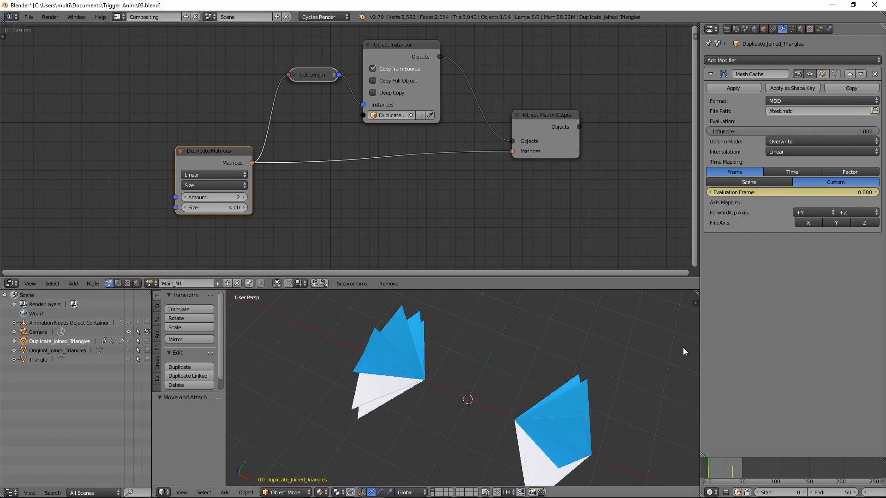
- Enable Copy Full Object on the Object Instancer and set the Distribute Matrices size to 1
{"action": "left_click", "coordinate": [372, 81]}
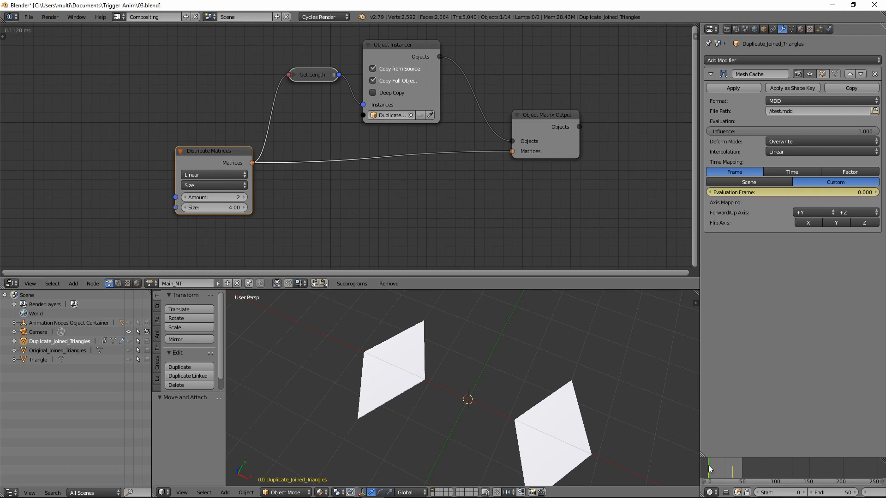
{"action": "middle_click_drag", "start_coordinate": [514, 398], "coordinate": [419, 395]}
{"action": "middle_click_drag", "start_coordinate": [281, 193], "coordinate": [283, 171]}
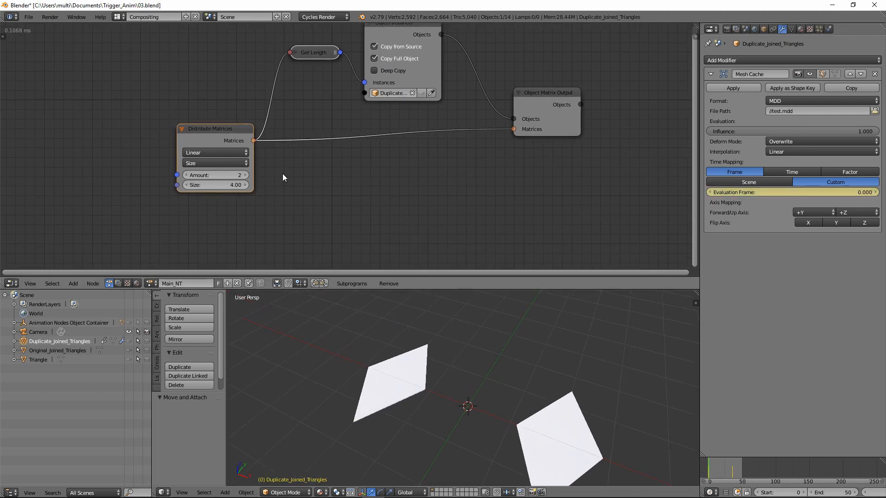
{"action": "left_click_drag", "start_coordinate": [236, 190], "coordinate": [228, 186]}
{"action": "left_click", "coordinate": [227, 186]}
{"action": "type", "text": "1"}
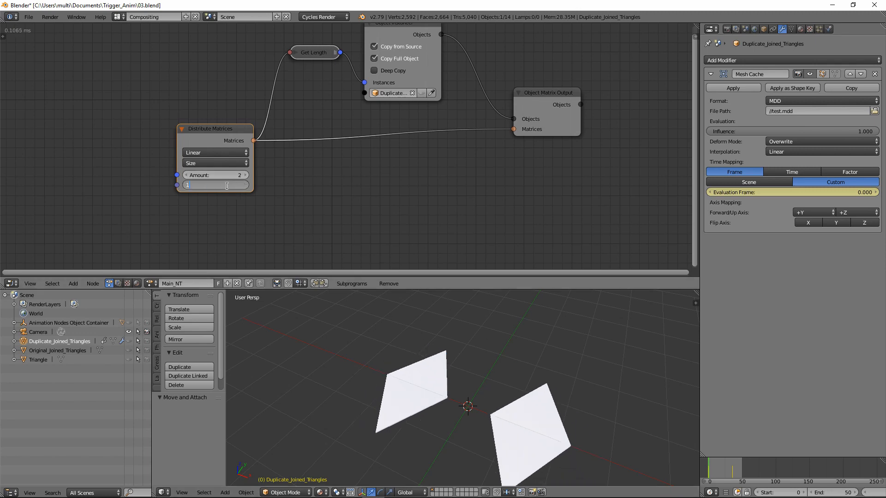
{"action": "key", "text": "Return"}
- Switch the 3D viewport to an orthographic top view in wireframe, close up on the overlapping instances
{"action": "middle_click_drag", "start_coordinate": [441, 389], "coordinate": [529, 385]}
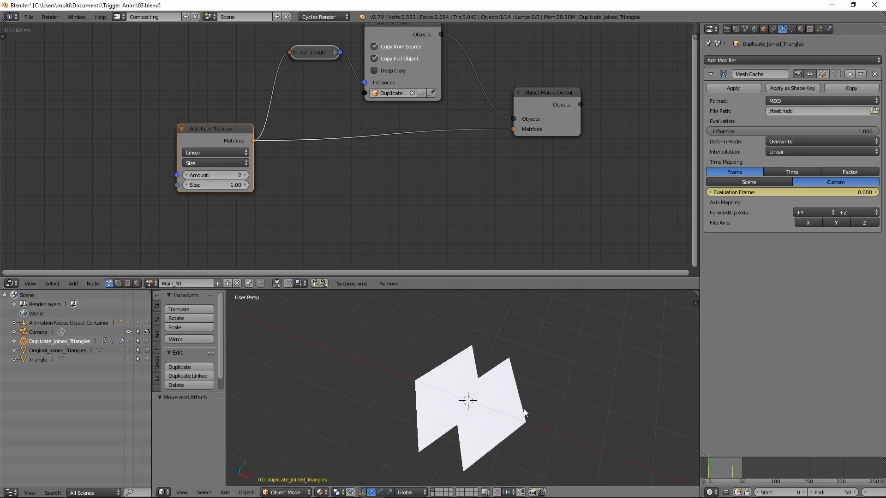
{"action": "key", "text": "KP_7"}
{"action": "key", "text": "z"}
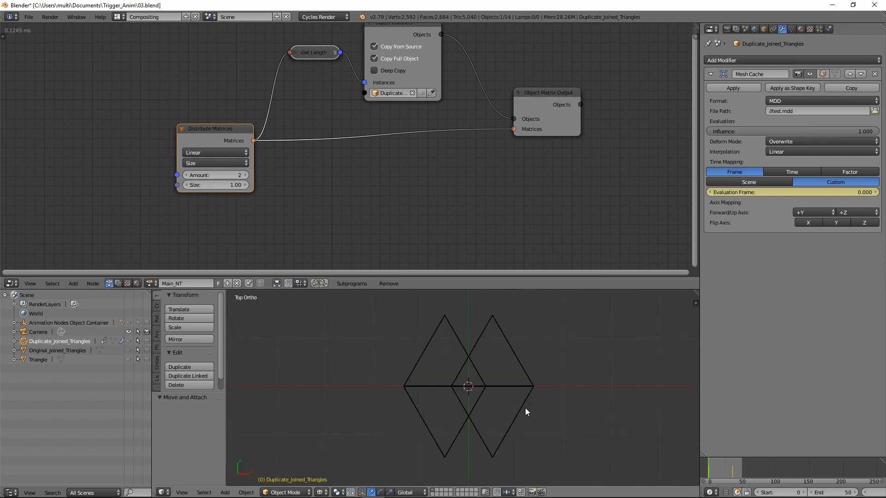
{"action": "scroll", "coordinate": [526, 409], "scroll_direction": "up", "scroll_amount": 8}
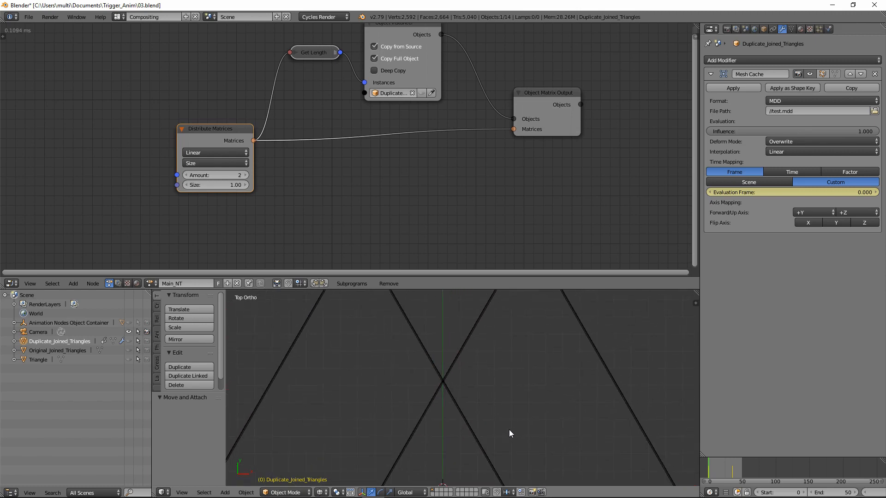
- Insert an Offset Matrix node between Distribute Matrices and Object Matrix Output, with location enabled and a Y translation of about 1.68
{"action": "left_click", "coordinate": [73, 284]}
{"action": "mouse_move", "coordinate": [92, 223]}
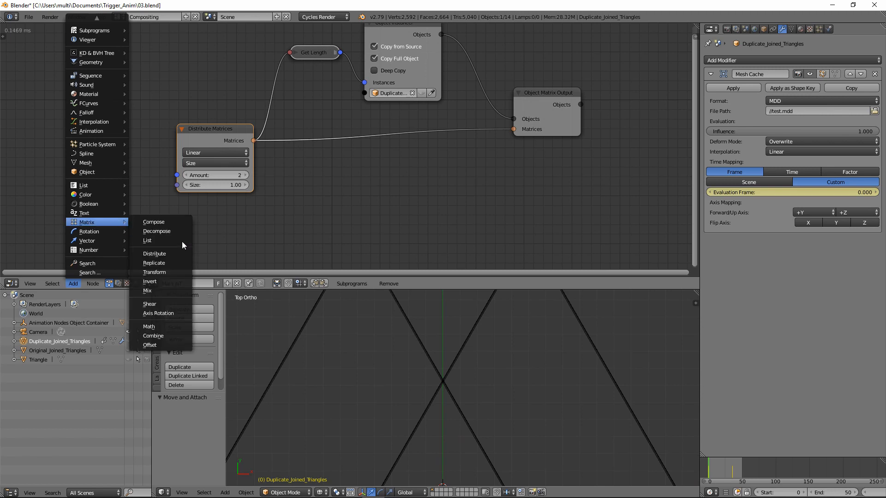
{"action": "left_click", "coordinate": [166, 342]}
{"action": "left_click", "coordinate": [355, 130]}
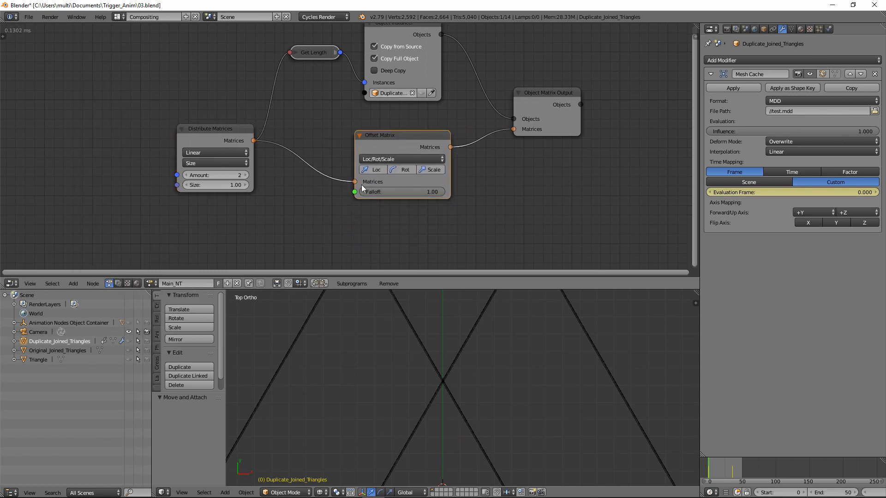
{"action": "left_click", "coordinate": [377, 169]}
{"action": "middle_click_drag", "start_coordinate": [318, 203], "coordinate": [303, 112]}
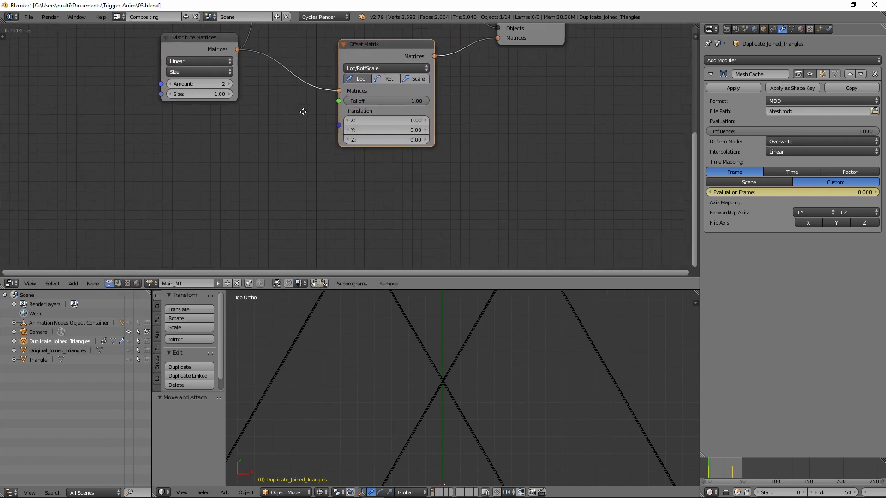
{"action": "scroll", "coordinate": [475, 371], "scroll_direction": "down", "scroll_amount": 6}
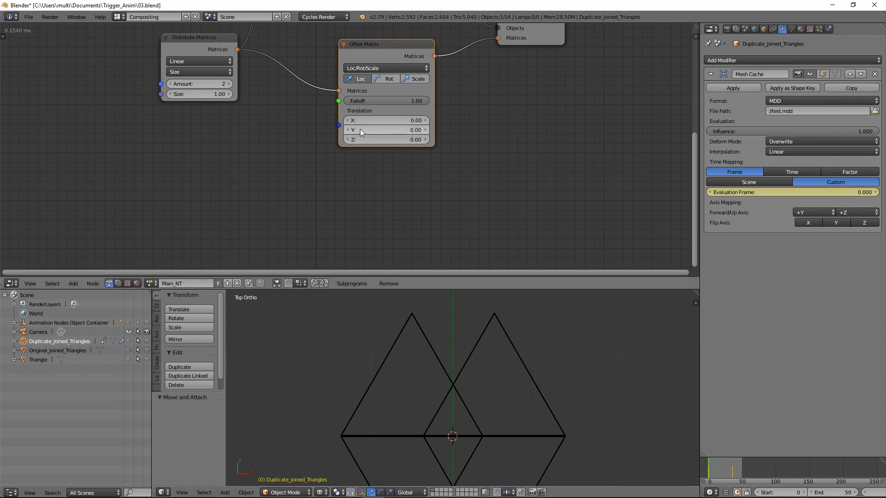
{"action": "left_click_drag", "start_coordinate": [361, 133], "coordinate": [367, 132]}
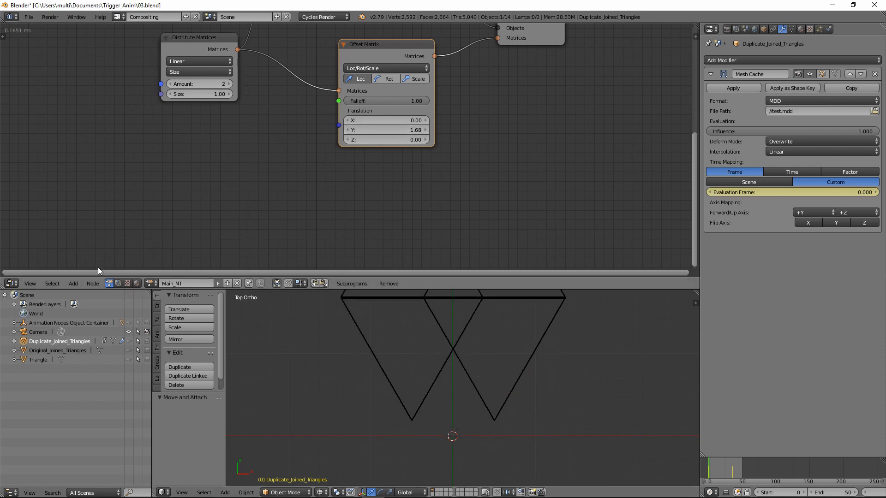
- Add an Index Mask Falloff node, link it to the Offset Matrix's Falloff input, and set its offset to 1
{"action": "left_click", "coordinate": [73, 283]}
{"action": "mouse_move", "coordinate": [93, 153]}
{"action": "mouse_move", "coordinate": [95, 112]}
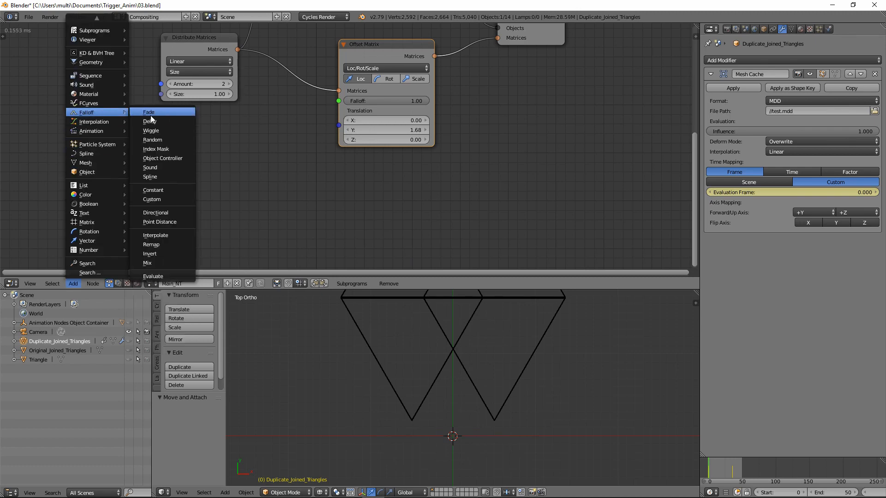
{"action": "left_click", "coordinate": [168, 147]}
{"action": "left_click", "coordinate": [183, 143]}
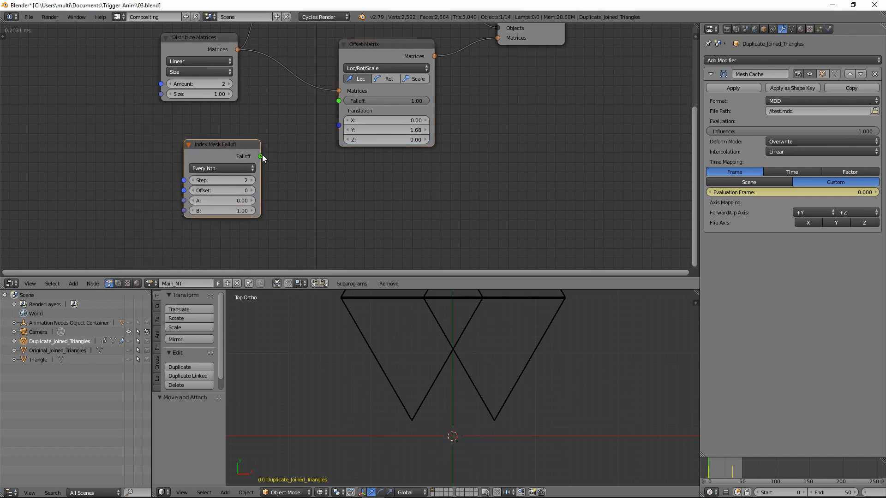
{"action": "left_click_drag", "start_coordinate": [261, 157], "coordinate": [338, 101]}
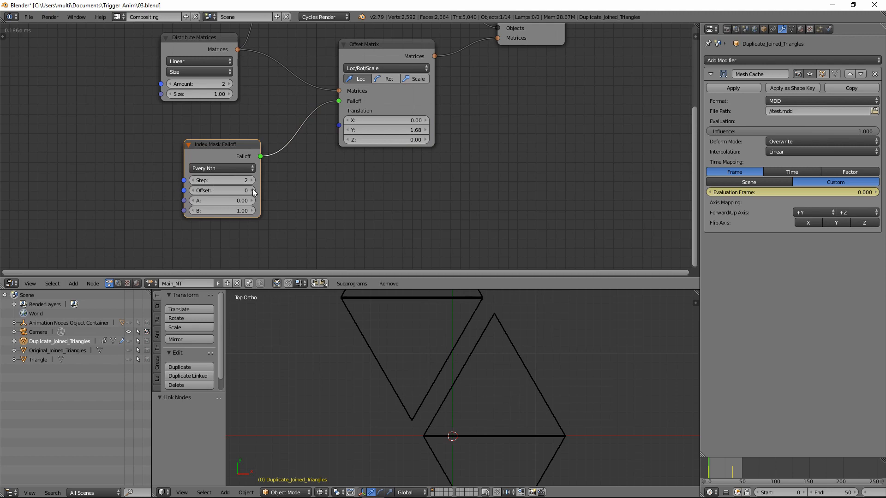
{"action": "scroll", "coordinate": [471, 345], "scroll_direction": "down", "scroll_amount": 2}
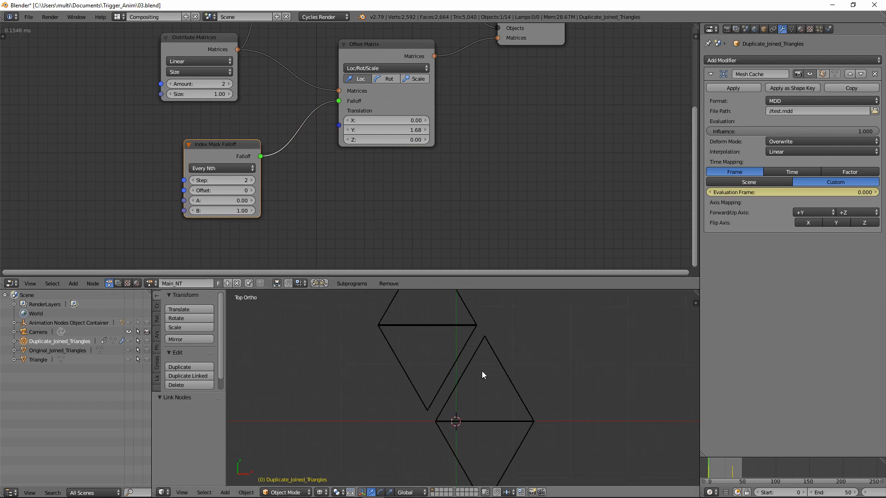
{"action": "left_click", "coordinate": [252, 191]}
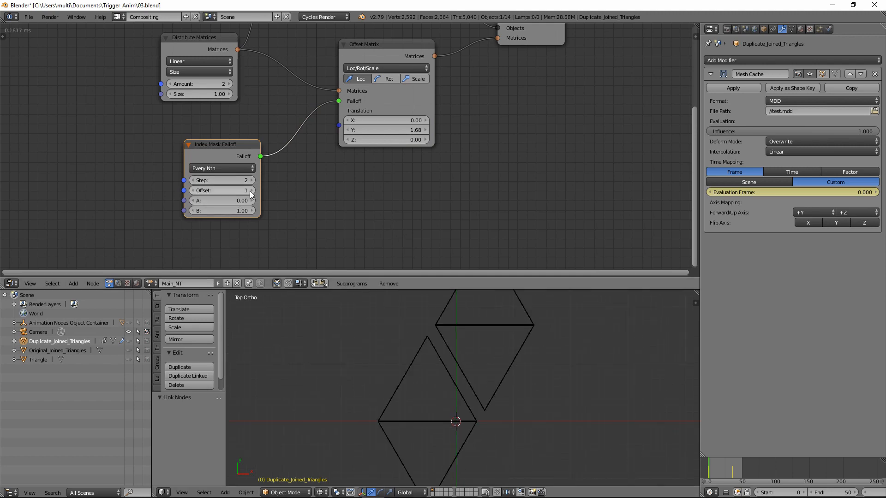
- Bring the two instances together by setting the Offset Matrix translation to 1.50 in Y and about -0.15 in X
{"action": "scroll", "coordinate": [508, 391], "scroll_direction": "up", "scroll_amount": 4}
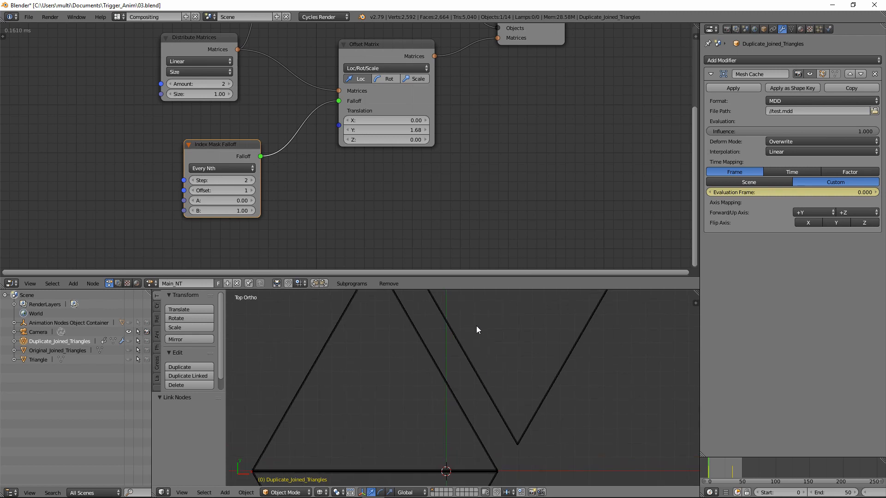
{"action": "middle_click_drag", "start_coordinate": [503, 359], "coordinate": [506, 428], "text": "shift"}
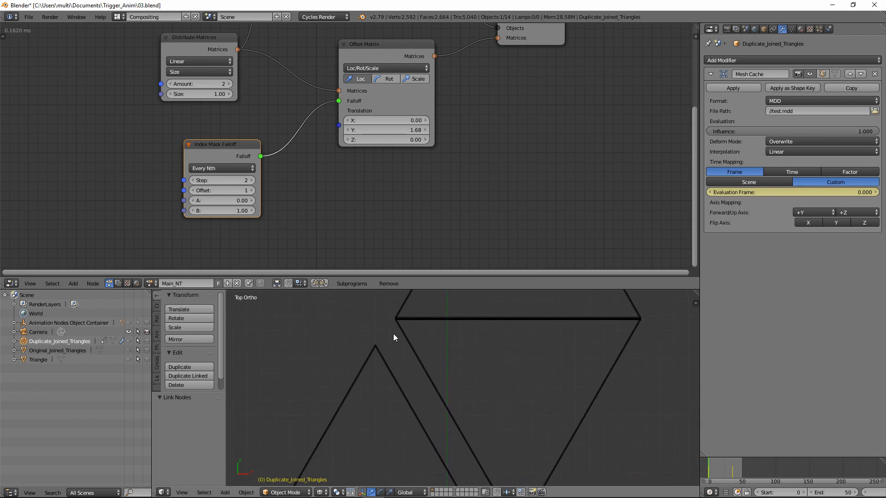
{"action": "mouse_move", "coordinate": [409, 130]}
{"action": "left_mouse_down"}
{"action": "mouse_move", "coordinate": [398, 129]}
{"action": "mouse_move", "coordinate": [409, 129]}
{"action": "left_mouse_up"}
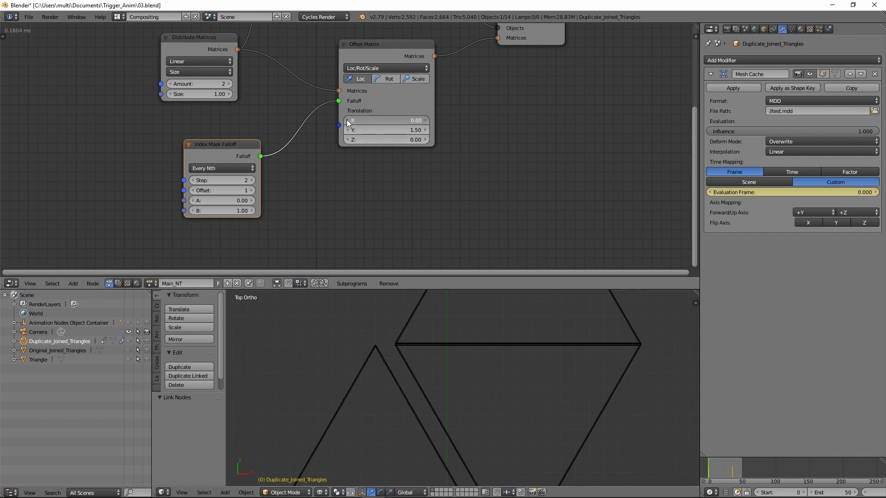
{"action": "left_click_drag", "start_coordinate": [347, 122], "coordinate": [347, 122]}
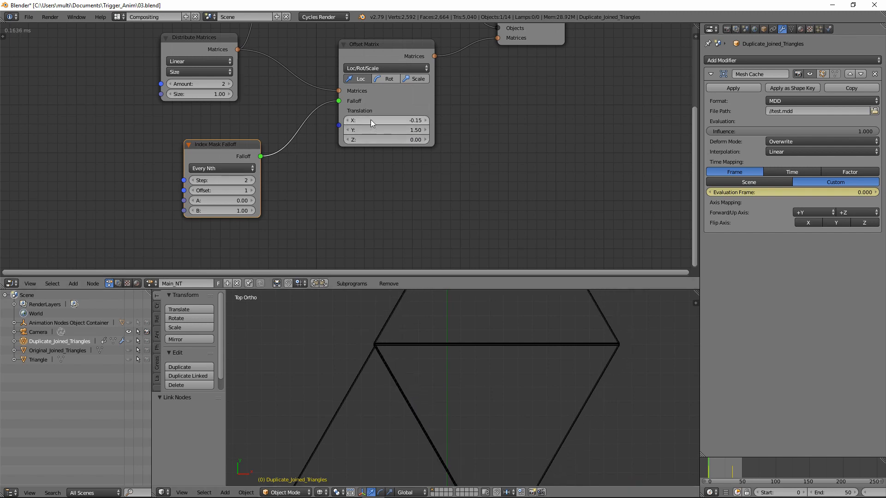
- Refine the Offset Matrix X translation, trying -0.1 and -0.12 before settling on -0.13
{"action": "left_click", "coordinate": [420, 121]}
{"action": "type", "text": "-0.1"}
{"action": "key", "text": "Return"}
{"action": "left_click", "coordinate": [380, 121]}
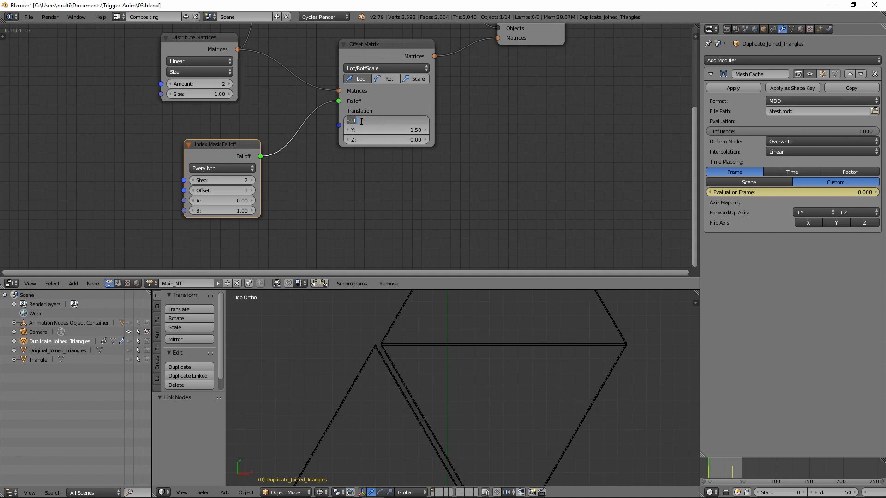
{"action": "type", "text": "-0.12"}
{"action": "key", "text": "Return"}
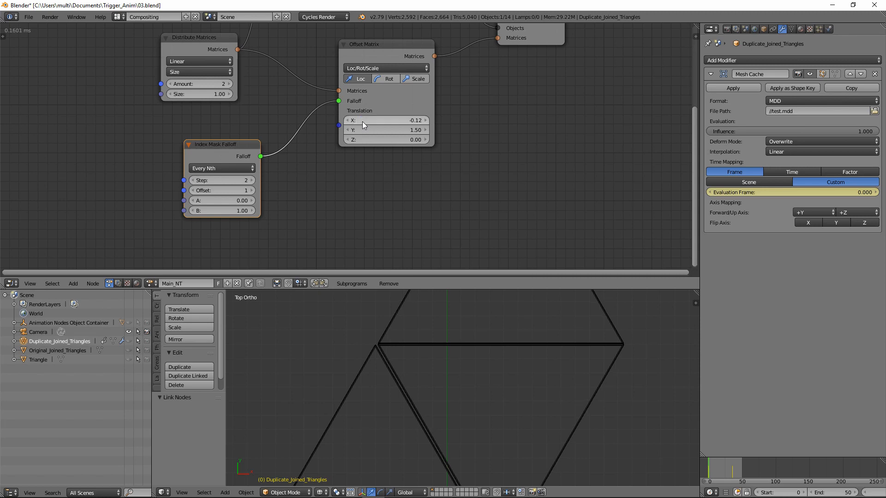
{"action": "left_click", "coordinate": [363, 121]}
{"action": "type", "text": "-0.13"}
{"action": "key", "text": "Return"}
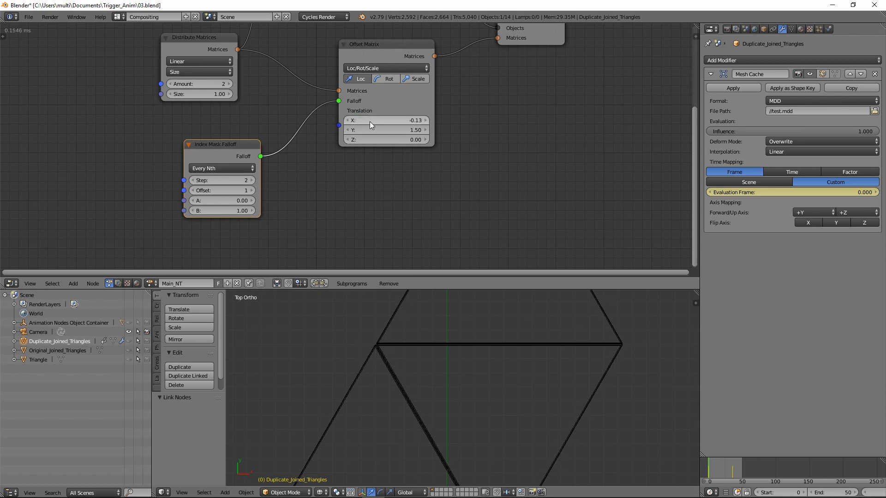
- Return the viewport to solid shading in a perspective view and inspect the seam between the joined instances
{"action": "mouse_move", "coordinate": [455, 425]}
{"action": "middle_mouse_down"}
{"action": "mouse_move", "coordinate": [431, 387]}
{"action": "mouse_move", "coordinate": [436, 403]}
{"action": "mouse_move", "coordinate": [492, 427]}
{"action": "mouse_move", "coordinate": [472, 359]}
{"action": "mouse_move", "coordinate": [471, 372]}
{"action": "middle_mouse_up"}
{"action": "key", "text": "z"}
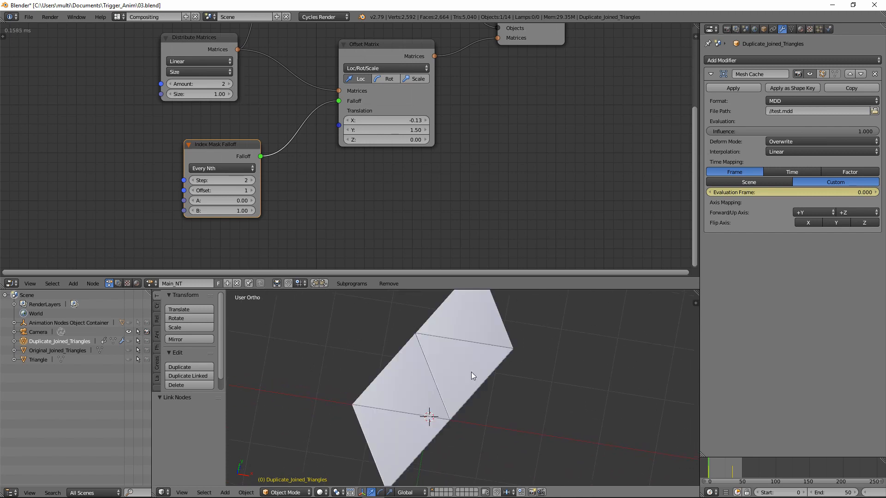
{"action": "mouse_move", "coordinate": [462, 402]}
{"action": "middle_mouse_down"}
{"action": "mouse_move", "coordinate": [452, 386]}
{"action": "mouse_move", "coordinate": [440, 398]}
{"action": "mouse_move", "coordinate": [431, 374]}
{"action": "mouse_move", "coordinate": [467, 400]}
{"action": "mouse_move", "coordinate": [466, 387]}
{"action": "mouse_move", "coordinate": [453, 406]}
{"action": "middle_mouse_up"}
{"action": "scroll", "coordinate": [452, 386], "scroll_direction": "up", "scroll_amount": 2}
{"action": "scroll", "coordinate": [441, 358], "scroll_direction": "down", "scroll_amount": 5}
{"action": "key", "text": "KP_5"}
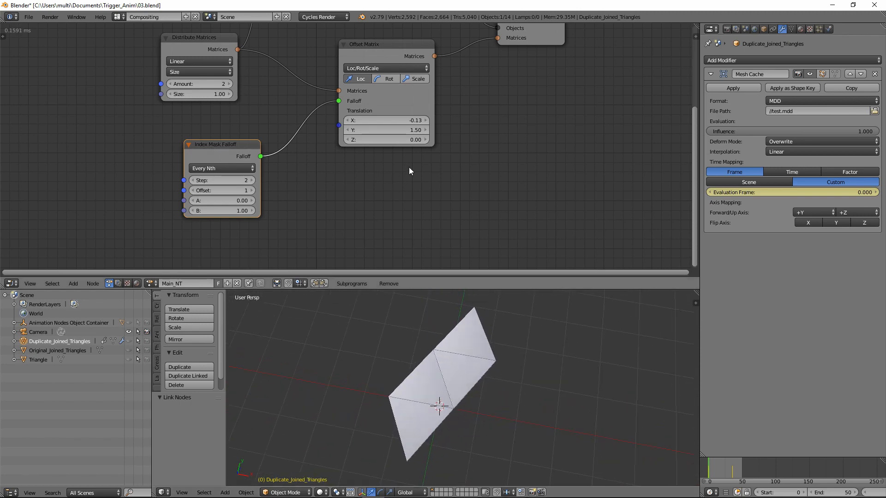
- Move the Object Matrix Output and Object Instancer nodes farther from the Offset Matrix to make room for another node
{"action": "key", "text": "Home"}
{"action": "left_click_drag", "start_coordinate": [442, 111], "coordinate": [620, 92]}
{"action": "middle_click_drag", "start_coordinate": [425, 186], "coordinate": [420, 179]}
{"action": "left_click_drag", "start_coordinate": [341, 33], "coordinate": [537, 35]}
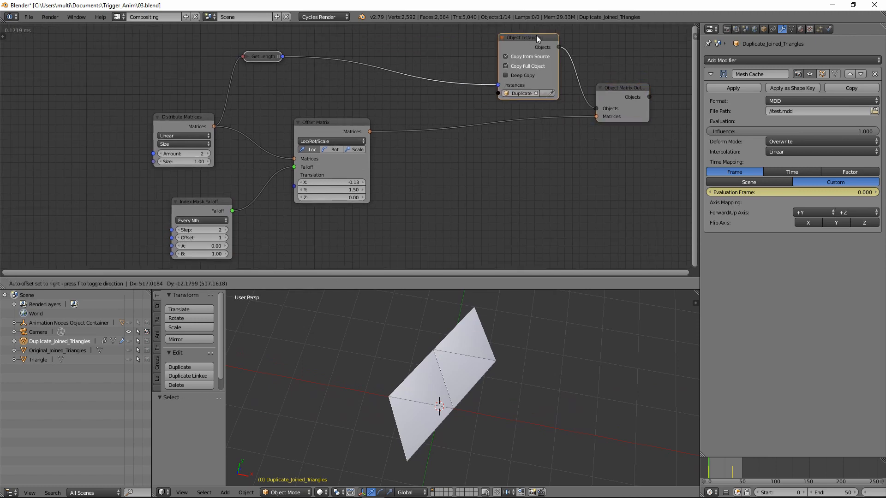
- Insert a Replicate Matrix node between the Offset Matrix and the Object Matrix Output
{"action": "left_click", "coordinate": [74, 284]}
{"action": "mouse_move", "coordinate": [98, 225]}
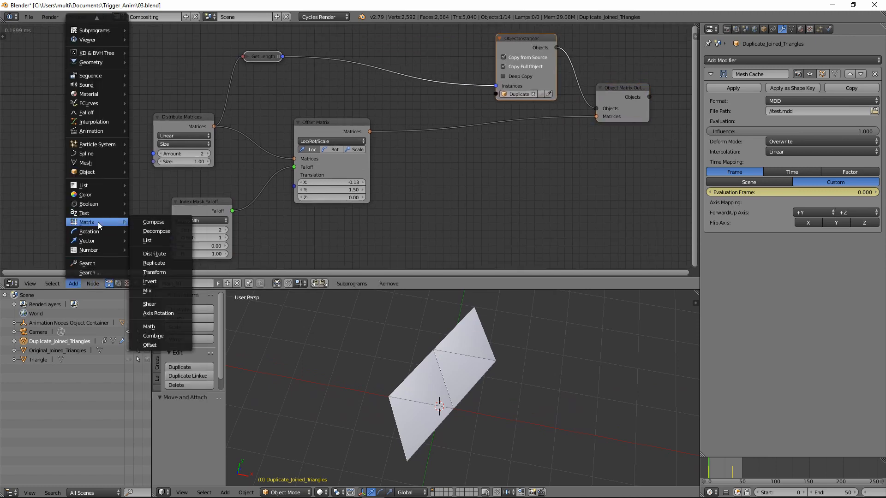
{"action": "left_click", "coordinate": [157, 262]}
{"action": "left_click", "coordinate": [471, 159]}
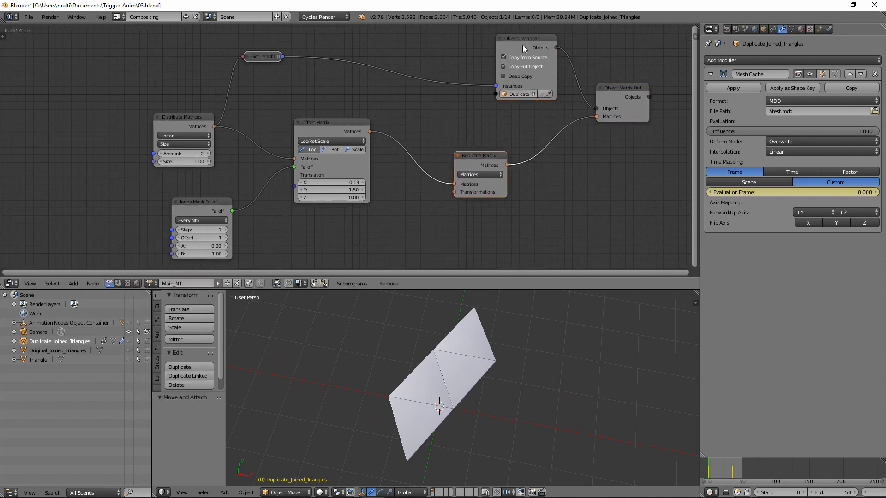
- Reroute the Get Length node to take its input from the Replicate Matrix output, moving Get Length closer to the Object Instancer
{"action": "left_click_drag", "start_coordinate": [260, 62], "coordinate": [442, 87]}
{"action": "left_click_drag", "start_coordinate": [479, 159], "coordinate": [420, 81]}
{"action": "middle_click_drag", "start_coordinate": [451, 152], "coordinate": [461, 102]}
{"action": "left_click_drag", "start_coordinate": [460, 106], "coordinate": [454, 117]}
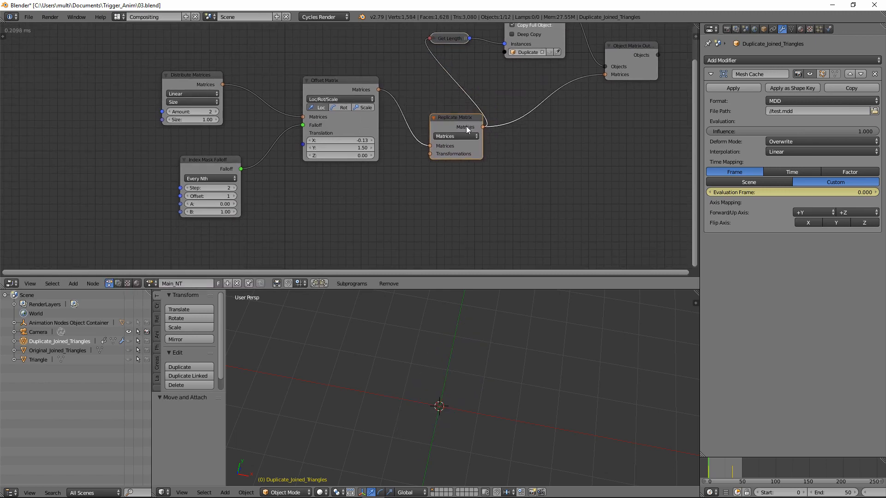
- Add a second Distribute Matrices node in Grid mode and connect it to the Replicate Matrix Transformations input
{"action": "left_click", "coordinate": [73, 284]}
{"action": "mouse_move", "coordinate": [98, 224]}
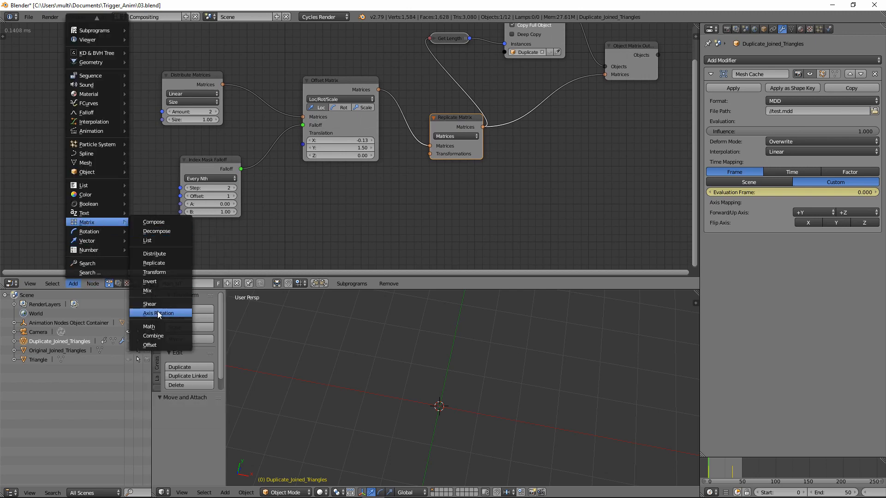
{"action": "left_click", "coordinate": [154, 254]}
{"action": "left_click", "coordinate": [397, 191]}
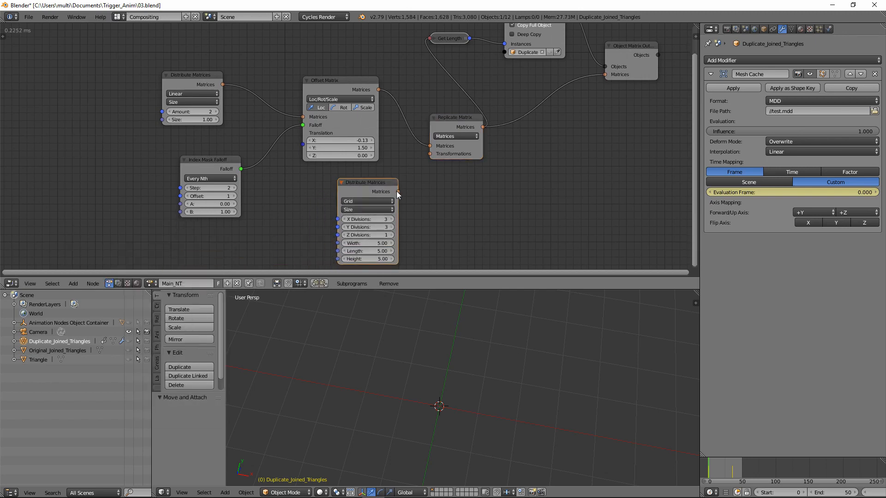
{"action": "left_click_drag", "start_coordinate": [398, 192], "coordinate": [430, 153]}
{"action": "middle_click_drag", "start_coordinate": [437, 189], "coordinate": [453, 150]}
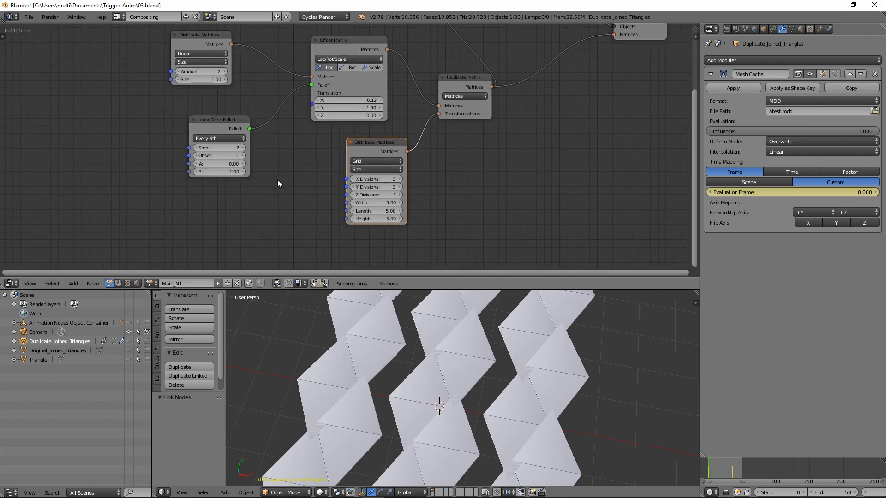
- Tidy the node layout by spacing the linear distribution, falloff and Offset Matrix nodes away from the grid Distribute Matrices and Replicate Matrix nodes
{"action": "middle_click_drag", "start_coordinate": [270, 156], "coordinate": [293, 192]}
{"action": "left_click", "coordinate": [227, 74]}
{"action": "left_click_drag", "start_coordinate": [259, 169], "coordinate": [149, 146]}
{"action": "left_click_drag", "start_coordinate": [364, 85], "coordinate": [243, 79]}
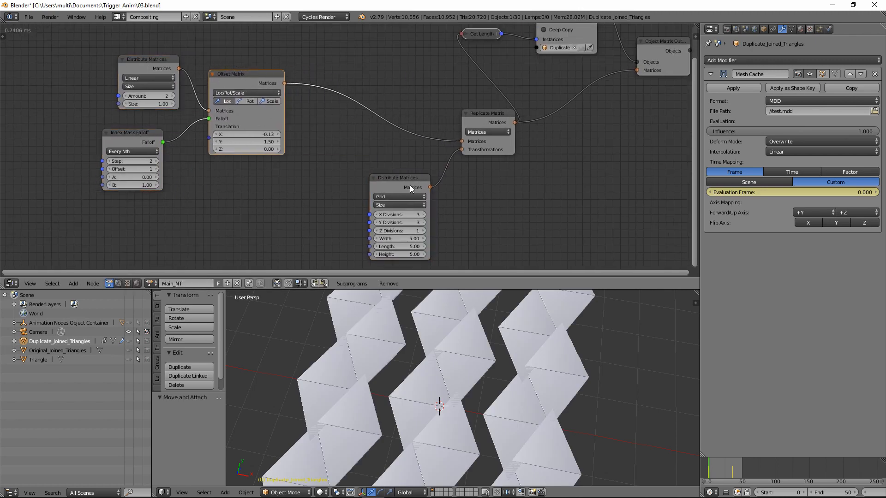
{"action": "left_click_drag", "start_coordinate": [403, 180], "coordinate": [378, 155]}
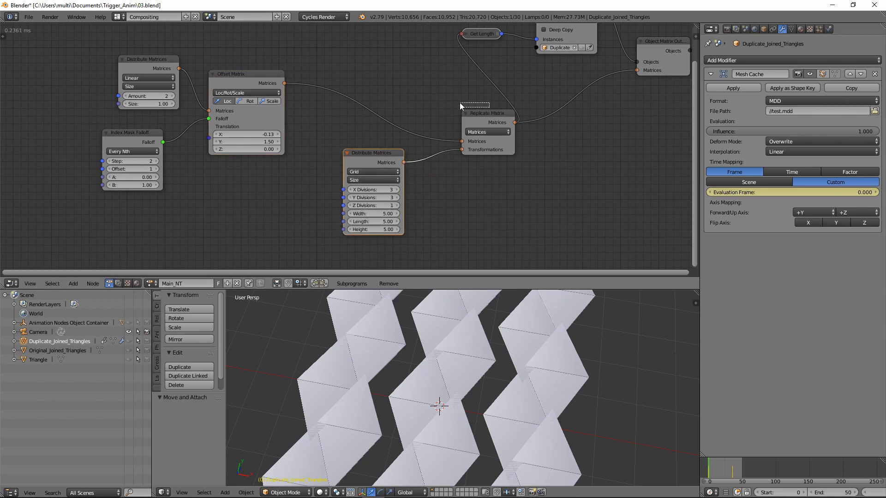
{"action": "left_click_drag", "start_coordinate": [460, 103], "coordinate": [460, 103]}
{"action": "left_click_drag", "start_coordinate": [477, 111], "coordinate": [451, 101]}
{"action": "middle_click_drag", "start_coordinate": [461, 240], "coordinate": [448, 195]}
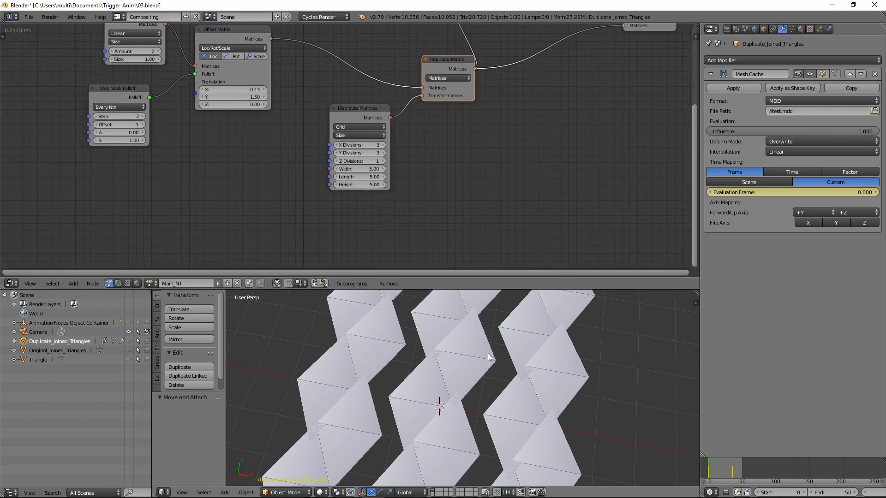
- Show the pattern in a top wireframe view and set the grid Distribute Matrices node to Step mode
{"action": "key", "text": "KP_7"}
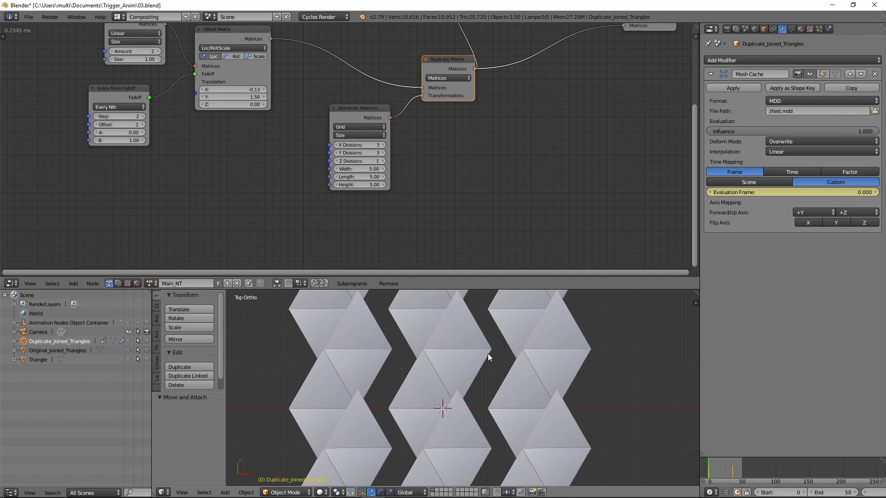
{"action": "key", "text": "z"}
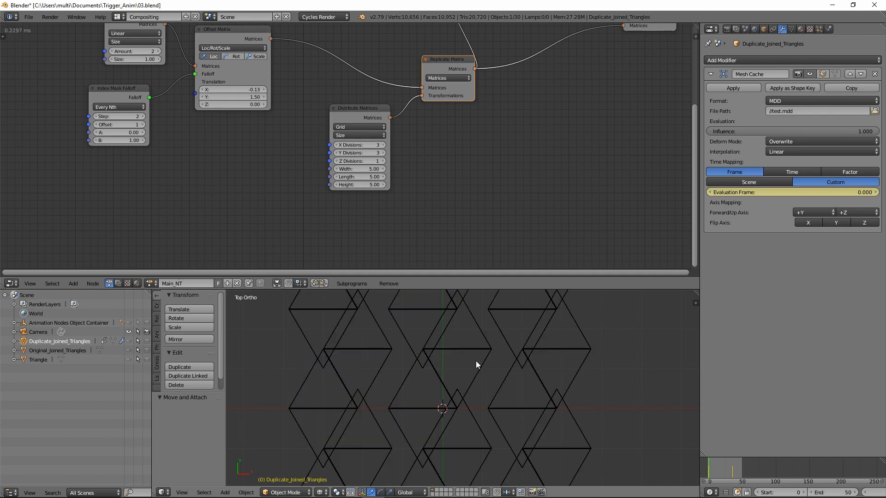
{"action": "scroll", "coordinate": [431, 204], "scroll_direction": "up", "scroll_amount": 4}
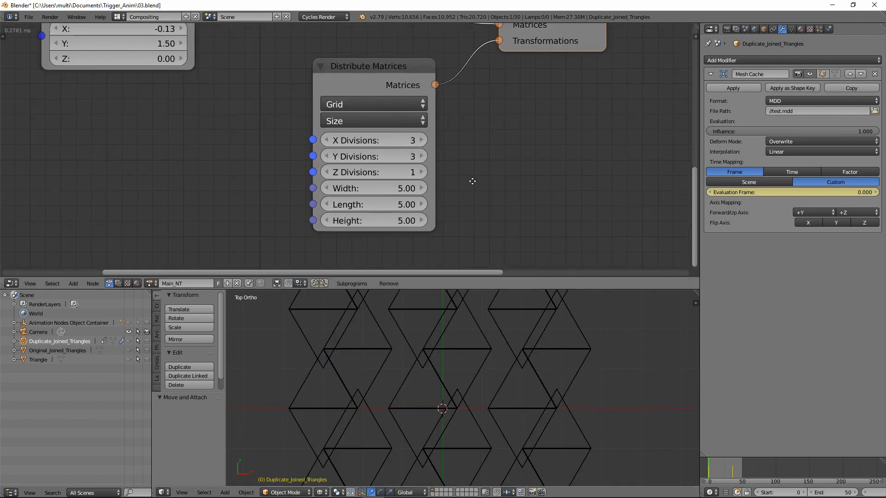
{"action": "middle_click_drag", "start_coordinate": [471, 181], "coordinate": [467, 201]}
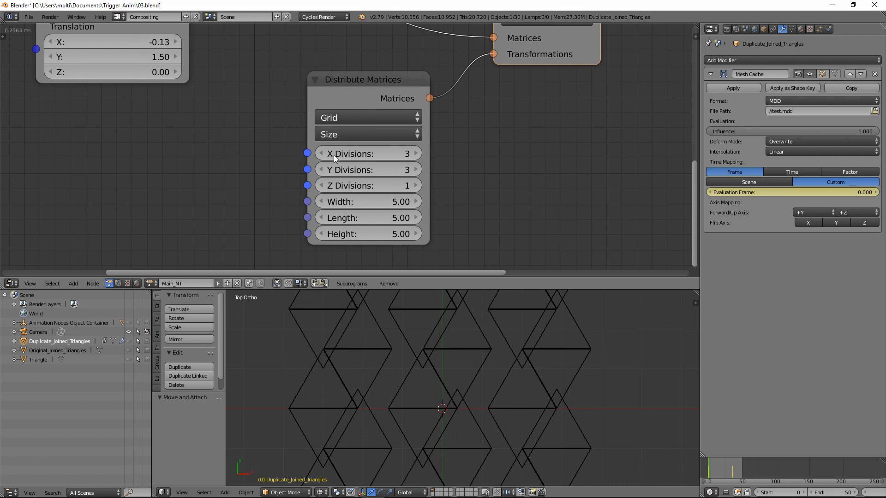
{"action": "left_click", "coordinate": [339, 134]}
{"action": "left_click", "coordinate": [339, 120]}
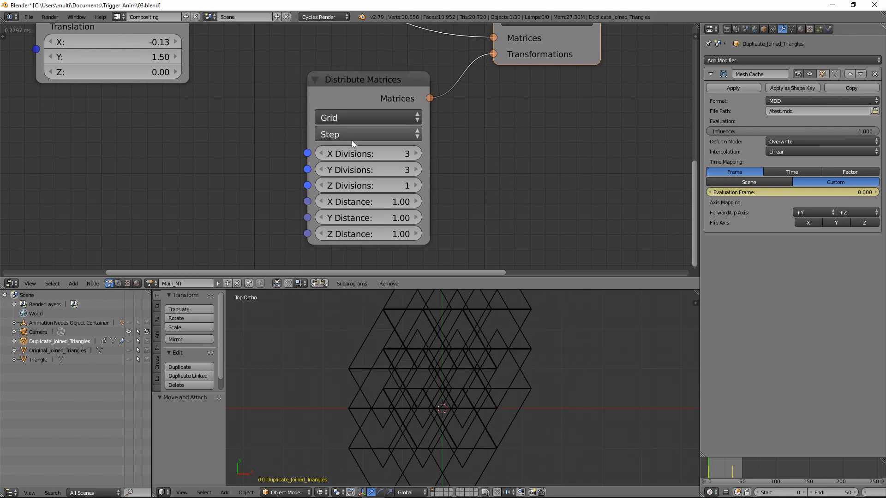
- Spread the grid copies with a Y Distance of 3.24 and bring the X Distance down to 1.91
{"action": "left_click_drag", "start_coordinate": [342, 201], "coordinate": [364, 218]}
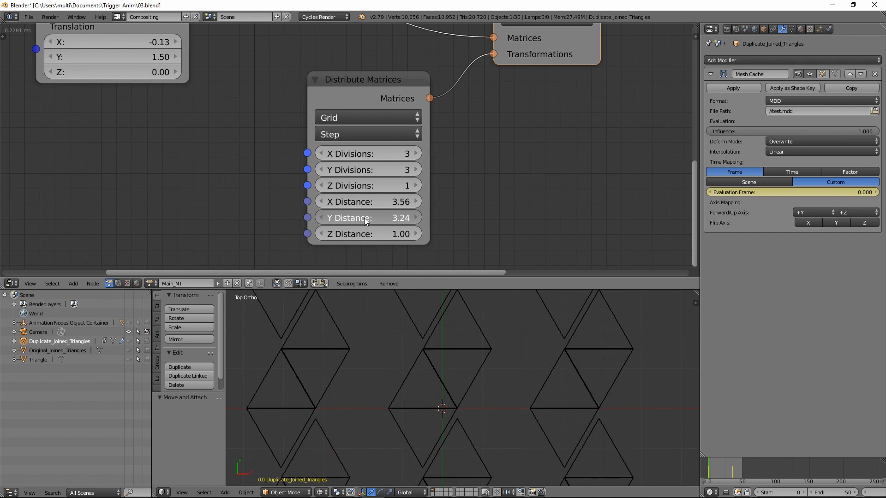
{"action": "left_click", "coordinate": [323, 202]}
{"action": "left_click", "coordinate": [323, 201]}
{"action": "left_click", "coordinate": [323, 202]}
{"action": "left_click", "coordinate": [323, 201]}
{"action": "left_click", "coordinate": [323, 201]}
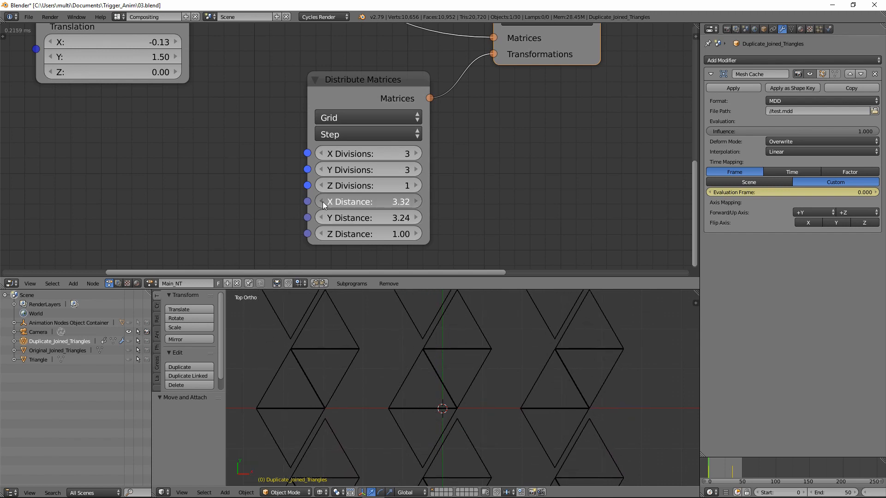
{"action": "left_click", "coordinate": [386, 206]}
{"action": "key", "text": "Return"}
{"action": "left_click_drag", "start_coordinate": [398, 202], "coordinate": [377, 207]}
{"action": "scroll", "coordinate": [446, 364], "scroll_direction": "up", "scroll_amount": 4}
{"action": "scroll", "coordinate": [446, 367], "scroll_direction": "up", "scroll_amount": 5}
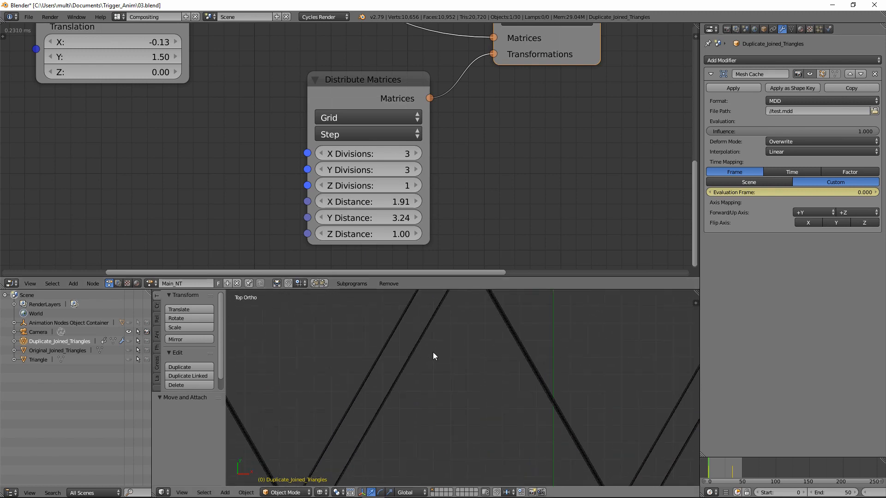
- Fine-tune the grid's X Distance to close the seams between columns, trying 1.73 and 1.72 before settling on 1.74
{"action": "left_click", "coordinate": [322, 201]}
{"action": "left_click", "coordinate": [320, 203]}
{"action": "left_click", "coordinate": [321, 203]}
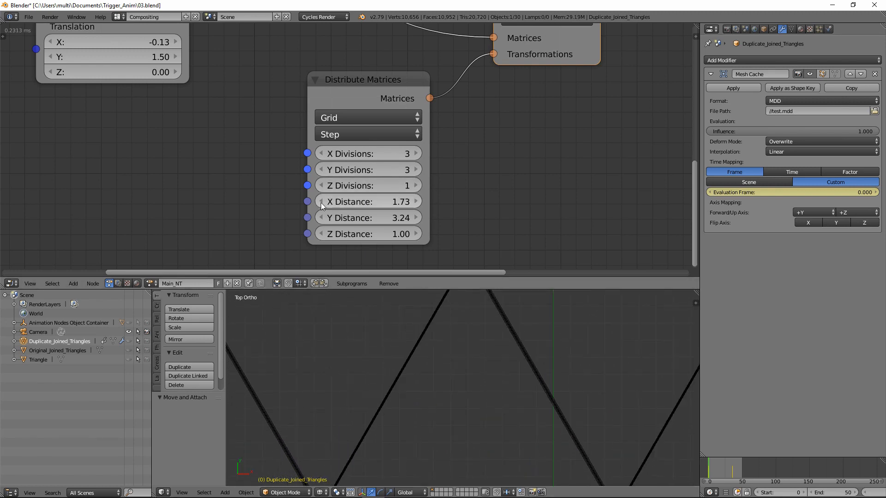
{"action": "left_click", "coordinate": [408, 203]}
{"action": "left_click", "coordinate": [408, 203]}
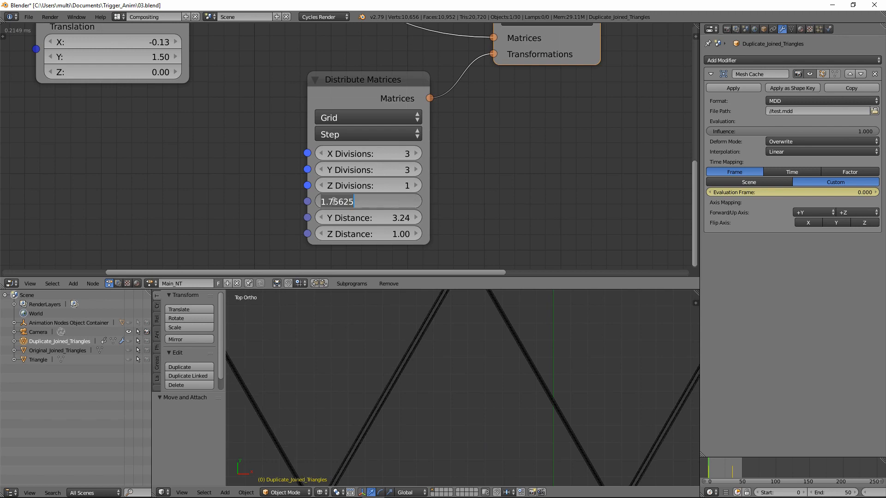
{"action": "left_click_drag", "start_coordinate": [334, 202], "coordinate": [403, 202]}
{"action": "type", "text": "2"}
{"action": "key", "text": "Return"}
{"action": "left_click", "coordinate": [403, 202]}
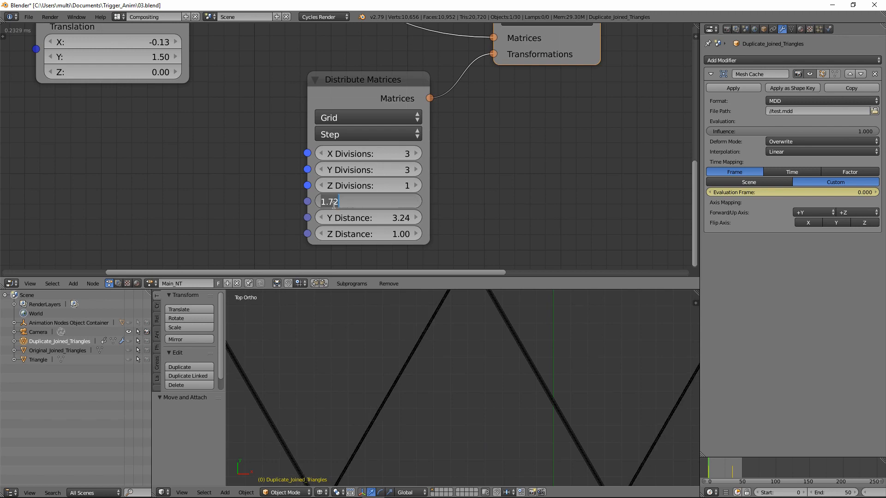
{"action": "left_click_drag", "start_coordinate": [334, 204], "coordinate": [372, 204]}
{"action": "type", "text": "3"}
{"action": "key", "text": "Return"}
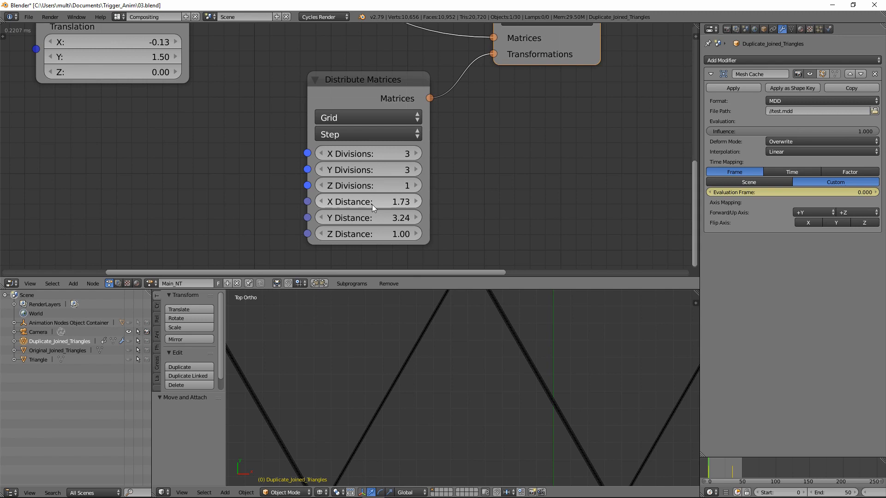
{"action": "left_click", "coordinate": [414, 201]}
{"action": "left_click", "coordinate": [407, 201]}
{"action": "left_click_drag", "start_coordinate": [333, 202], "coordinate": [363, 202]}
{"action": "type", "text": "4"}
{"action": "key", "text": "Return"}
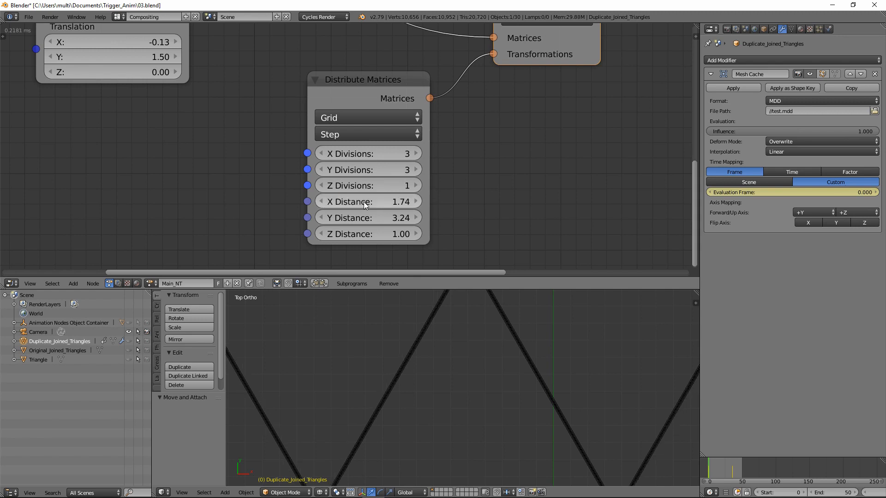
- Close the gaps between the rows by setting the grid's Y Distance to 3.00, checking the fit in the top view
{"action": "key", "text": "z"}
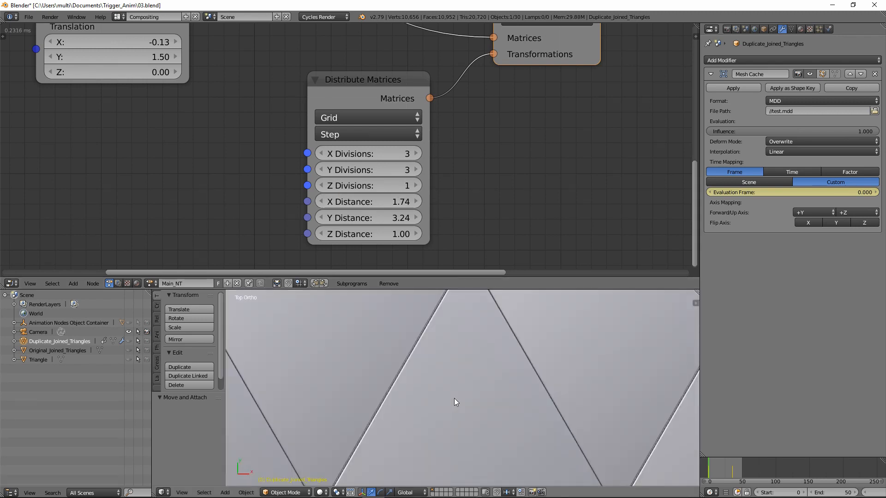
{"action": "scroll", "coordinate": [454, 401], "scroll_direction": "down", "scroll_amount": 3}
{"action": "middle_click_drag", "start_coordinate": [455, 443], "coordinate": [420, 402]}
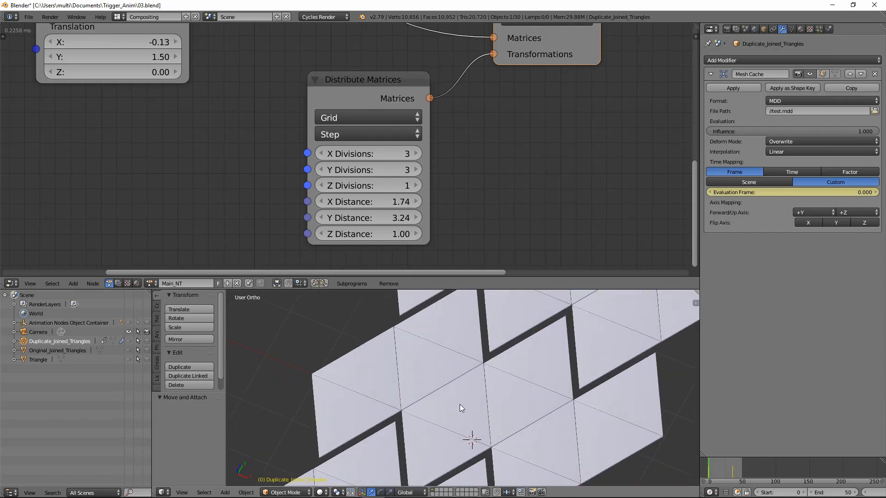
{"action": "key", "text": "KP_7"}
{"action": "key", "text": "KP_5"}
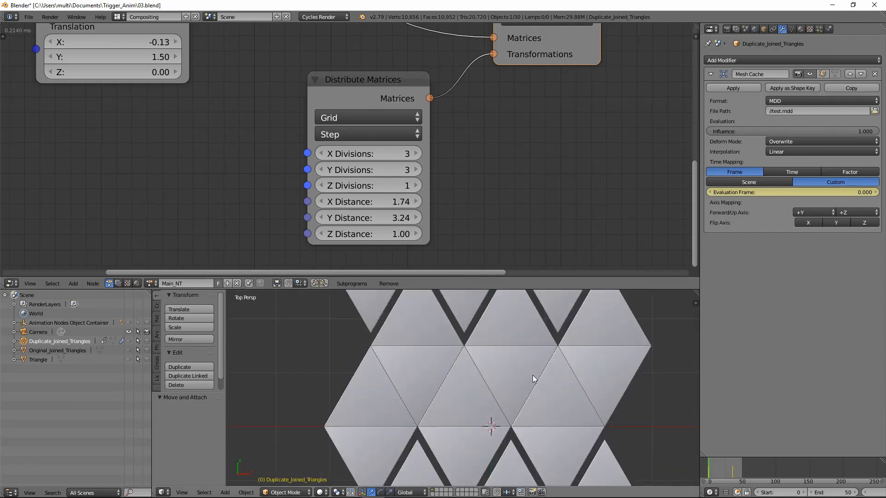
{"action": "key", "text": "z"}
{"action": "scroll", "coordinate": [508, 376], "scroll_direction": "up", "scroll_amount": 5}
{"action": "middle_click_drag", "start_coordinate": [365, 480], "coordinate": [405, 362], "text": "shift"}
{"action": "left_click_drag", "start_coordinate": [319, 220], "coordinate": [317, 218]}
- Preview the tiled triangles in rendered shading, and examine the whole pattern in solid shading from an angled perspective
{"action": "key", "text": "shift+z"}
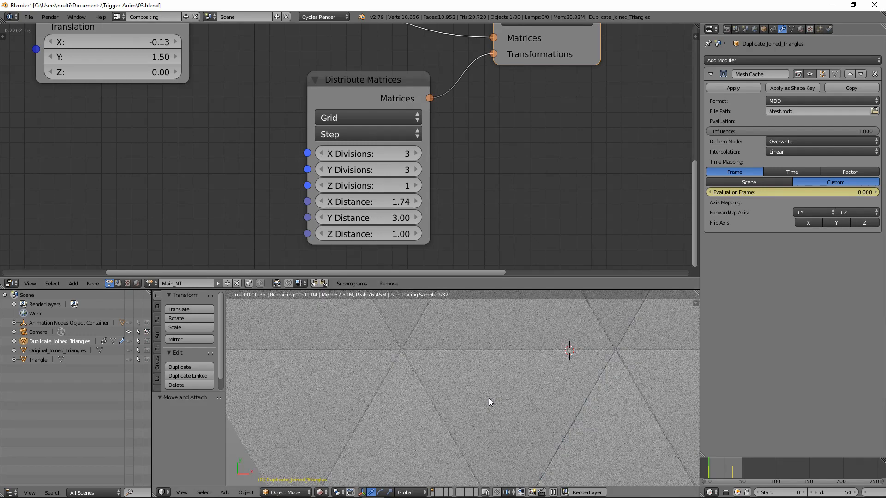
{"action": "key", "text": "shift+z"}
{"action": "scroll", "coordinate": [459, 411], "scroll_direction": "down", "scroll_amount": 8}
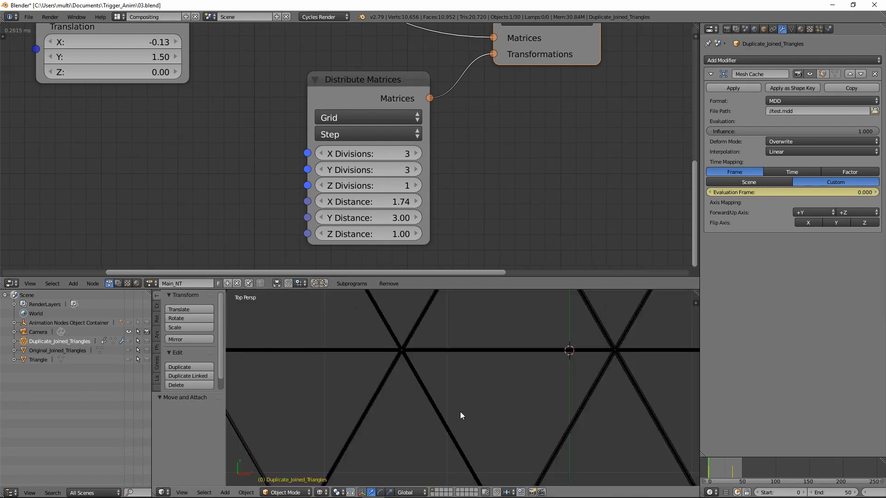
{"action": "middle_click_drag", "start_coordinate": [456, 408], "coordinate": [444, 355]}
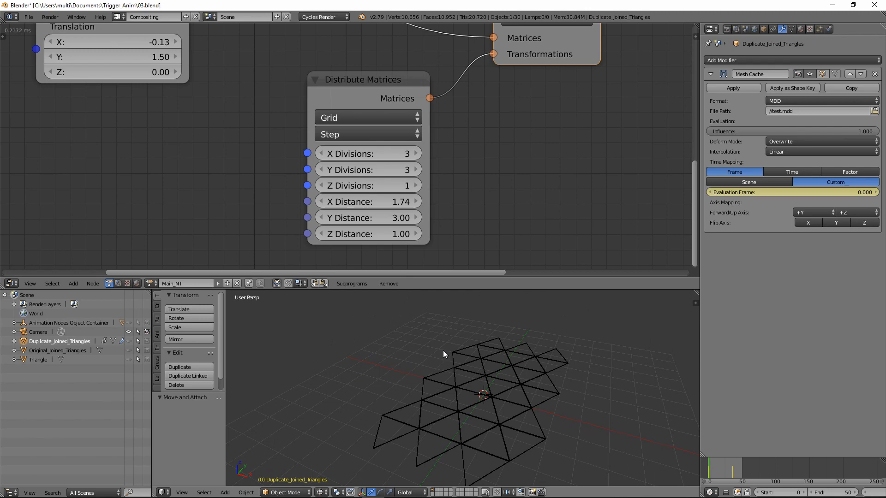
{"action": "key", "text": "z"}
{"action": "scroll", "coordinate": [486, 406], "scroll_direction": "up", "scroll_amount": 3}
{"action": "scroll", "coordinate": [480, 425], "scroll_direction": "down", "scroll_amount": 3}
{"action": "middle_click_drag", "start_coordinate": [487, 421], "coordinate": [467, 407]}
{"action": "mouse_move", "coordinate": [453, 366]}
{"action": "middle_mouse_down"}
{"action": "mouse_move", "coordinate": [450, 393]}
{"action": "mouse_move", "coordinate": [450, 380]}
{"action": "middle_mouse_up"}
- Enlarge the grid by trying 5 X and Y Divisions, settling on 4 for each
{"action": "left_click", "coordinate": [416, 154]}
{"action": "left_click", "coordinate": [417, 153]}
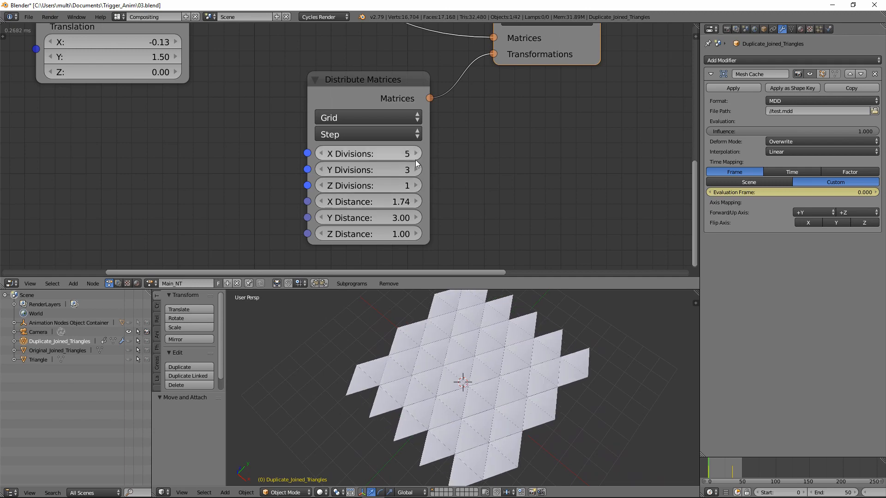
{"action": "left_click", "coordinate": [417, 169]}
{"action": "left_click", "coordinate": [417, 170]}
{"action": "left_click", "coordinate": [322, 170]}
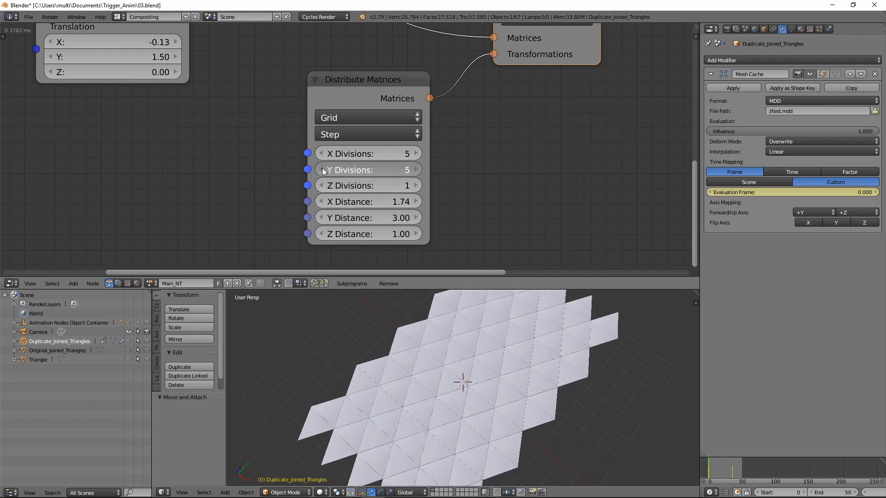
{"action": "left_click", "coordinate": [321, 154]}
{"action": "middle_click_drag", "start_coordinate": [524, 414], "coordinate": [514, 394]}
- Move the Object Matrix Output, Object Instancer and Get Length nodes farther from the Replicate Matrix node
{"action": "scroll", "coordinate": [537, 154], "scroll_direction": "down", "scroll_amount": 4}
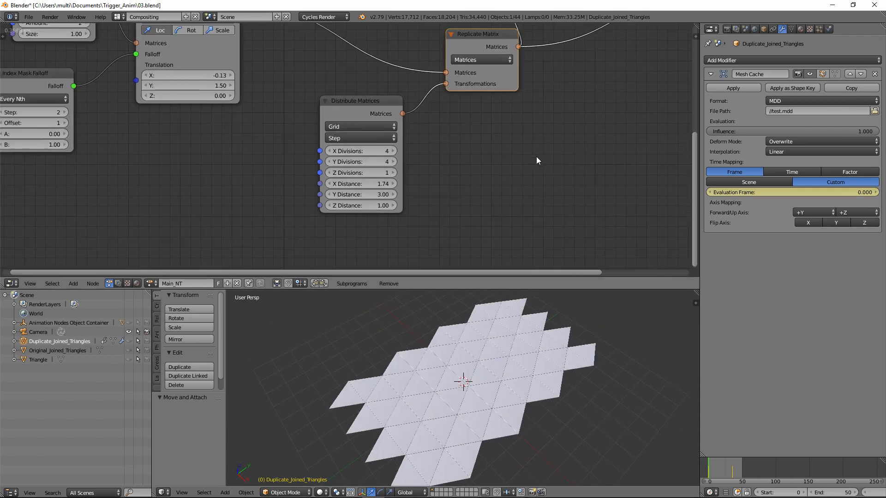
{"action": "middle_click_drag", "start_coordinate": [557, 82], "coordinate": [402, 151]}
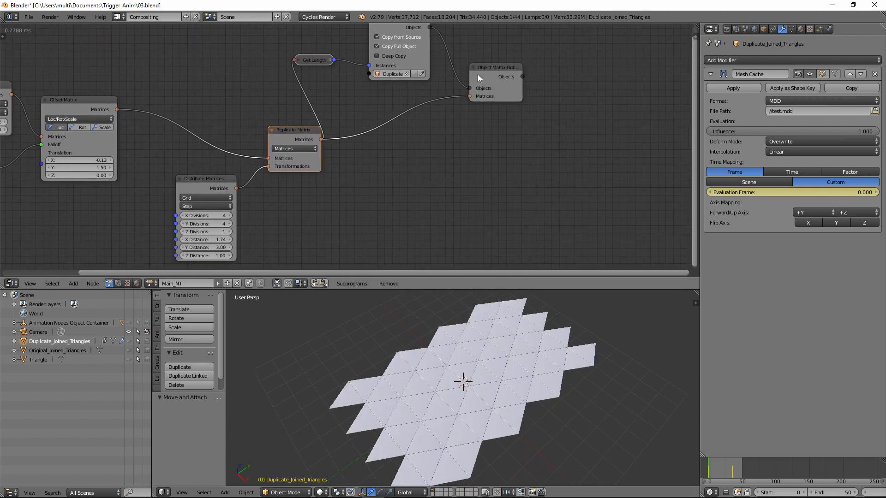
{"action": "left_click_drag", "start_coordinate": [478, 74], "coordinate": [535, 84]}
{"action": "middle_click_drag", "start_coordinate": [449, 85], "coordinate": [451, 103]}
{"action": "left_click_drag", "start_coordinate": [410, 44], "coordinate": [472, 51]}
{"action": "left_click_drag", "start_coordinate": [306, 78], "coordinate": [374, 92]}
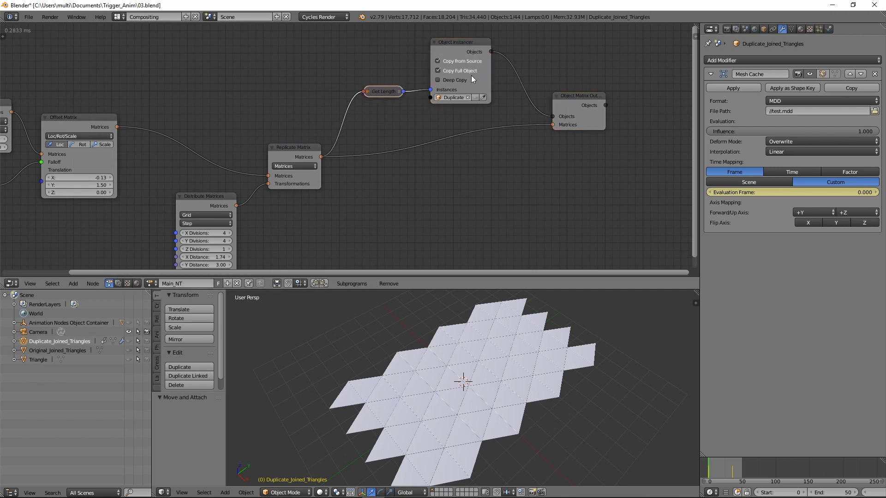
- Disable Copy Full Object on the Object Instancer and select one of the outer instances to check its modifiers
{"action": "left_click", "coordinate": [472, 74]}
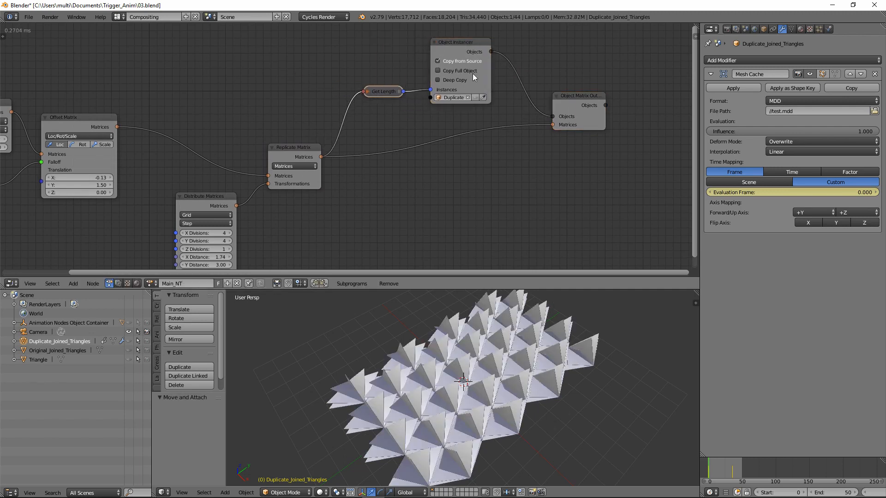
{"action": "left_click", "coordinate": [69, 350]}
{"action": "left_click", "coordinate": [66, 342]}
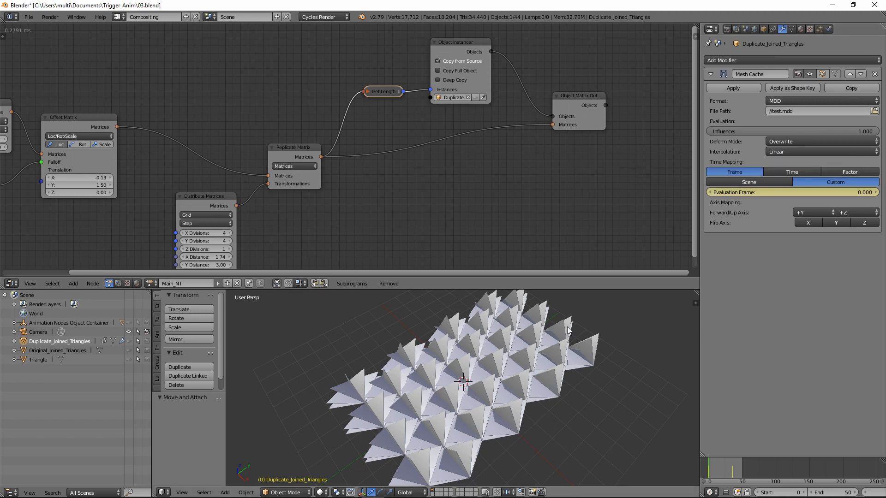
{"action": "right_click", "coordinate": [589, 356]}
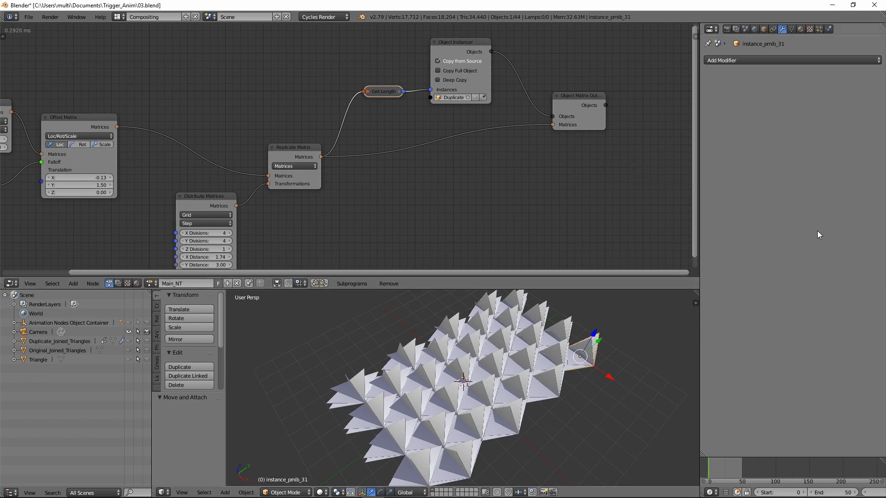
{"action": "middle_click_drag", "start_coordinate": [594, 375], "coordinate": [578, 356]}
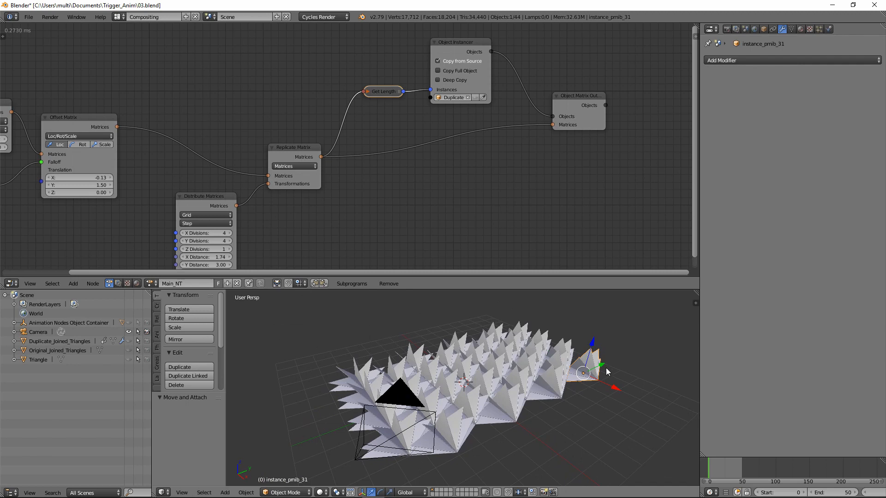
- Enable Copy Full Object on the Object Instancer and select the outer instance to check its Mesh Cache modifier
{"action": "left_click", "coordinate": [445, 70]}
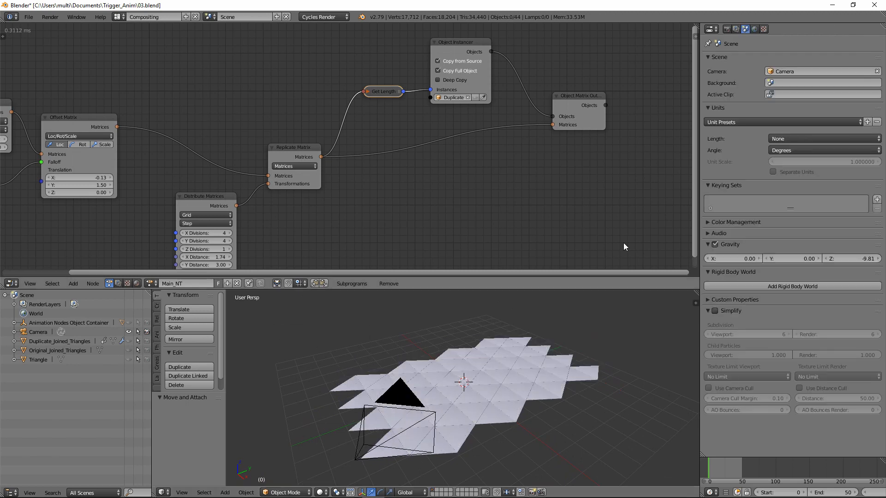
{"action": "right_click", "coordinate": [583, 373]}
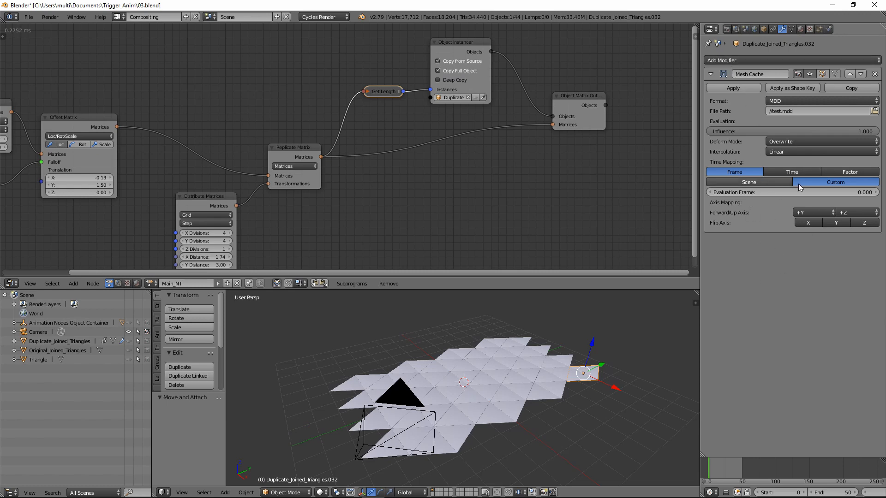
- Test Deep Copy on the Object Instancer by inspecting the outer instance's modifier and scrubbing the animation, and disable it again
{"action": "key", "text": "alt+a"}
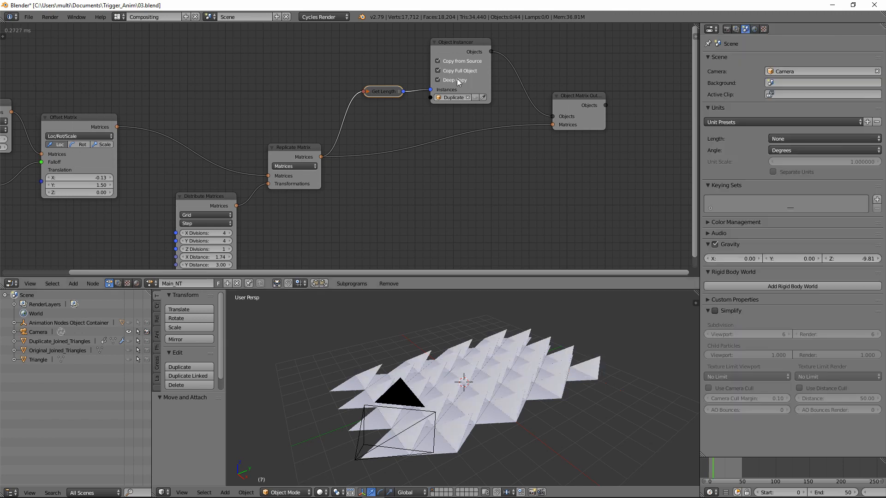
{"action": "right_click", "coordinate": [587, 370]}
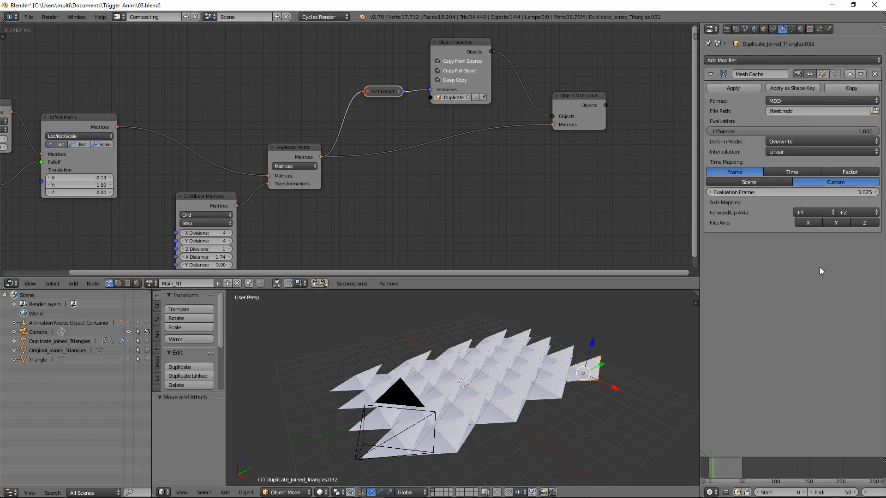
{"action": "left_click", "coordinate": [718, 470]}
{"action": "left_click_drag", "start_coordinate": [724, 470], "coordinate": [718, 472]}
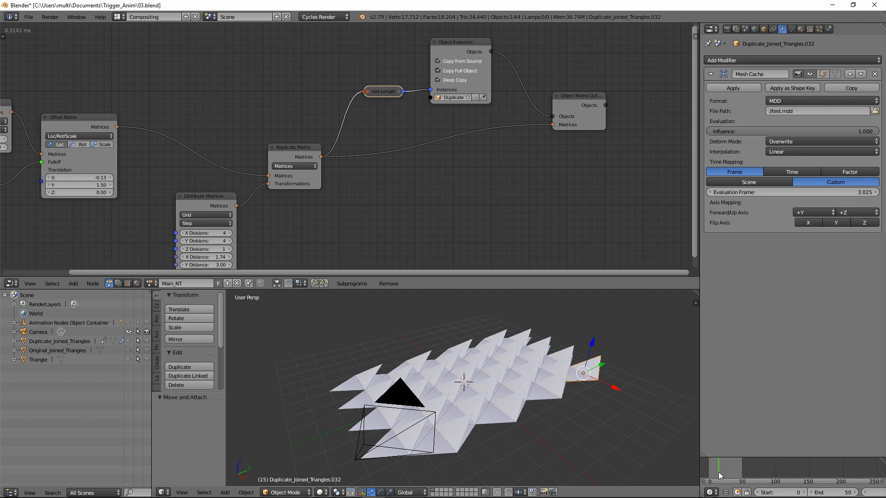
{"action": "left_click", "coordinate": [463, 81]}
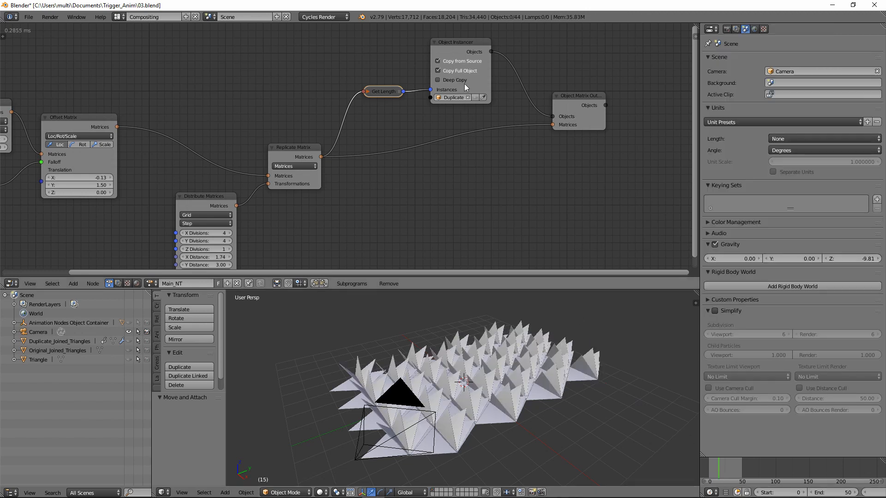
- Check the node tree's auto execution settings and return the animation to frame 0
{"action": "left_click", "coordinate": [5, 36]}
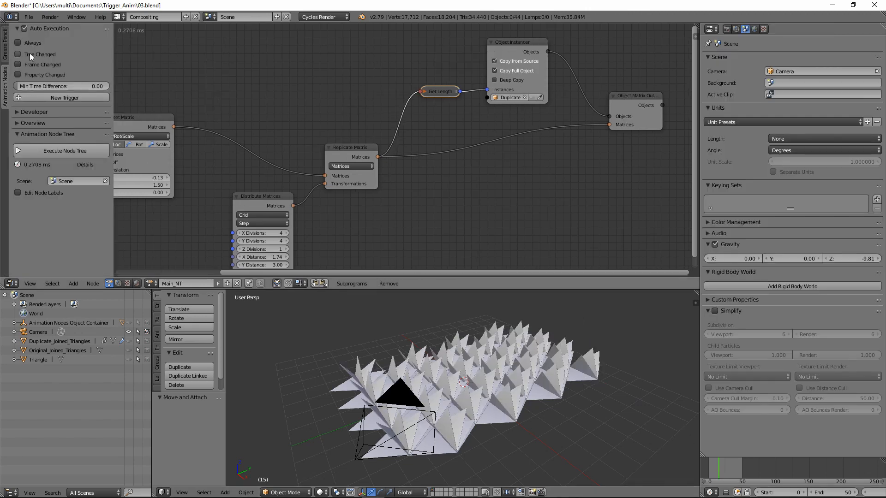
{"action": "key", "text": "t"}
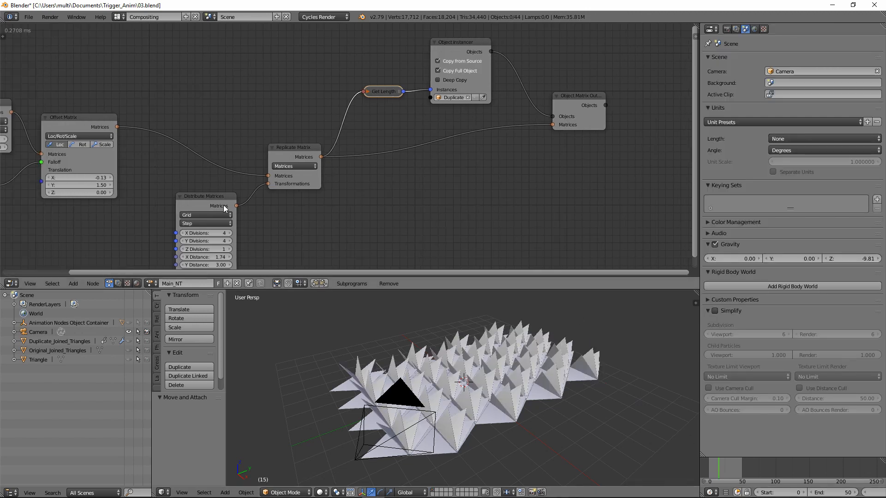
{"action": "left_click", "coordinate": [709, 466]}
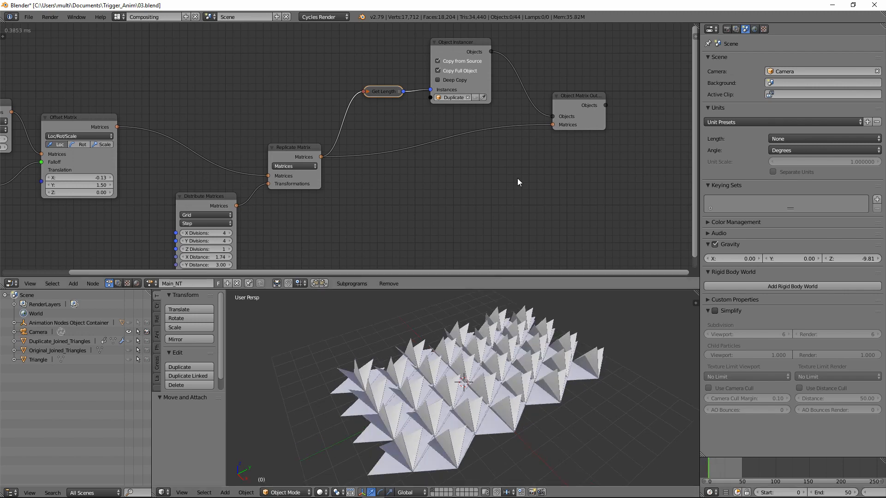
- Move the Object Matrix Output node slightly lower so it sits beneath the Object Instancer's level
{"action": "scroll", "coordinate": [560, 156], "scroll_direction": "down", "scroll_amount": 1}
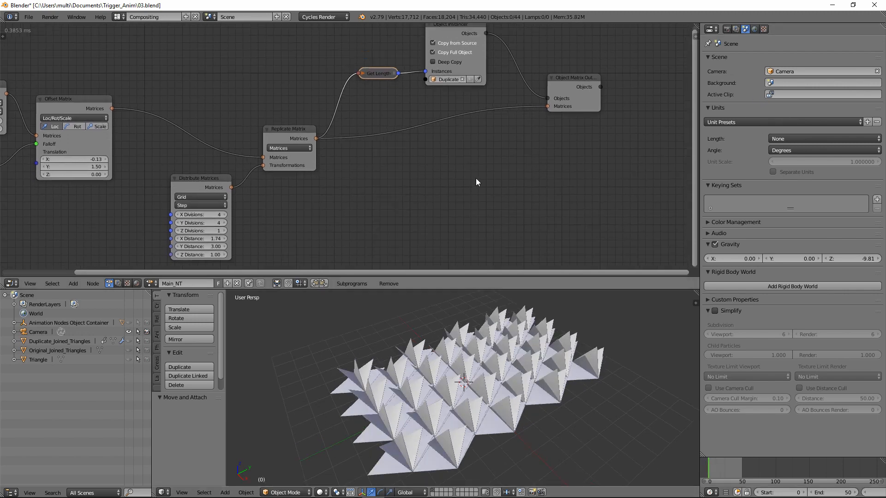
{"action": "scroll", "coordinate": [475, 178], "scroll_direction": "down", "scroll_amount": 2}
{"action": "middle_click_drag", "start_coordinate": [383, 184], "coordinate": [408, 179]}
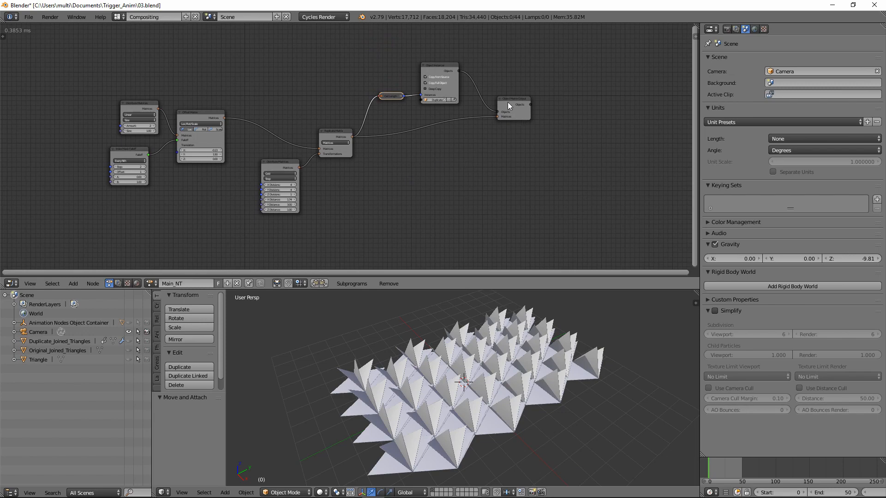
{"action": "left_click_drag", "start_coordinate": [508, 102], "coordinate": [497, 126]}
{"action": "scroll", "coordinate": [524, 148], "scroll_direction": "up", "scroll_amount": 2}
{"action": "middle_click_drag", "start_coordinate": [524, 148], "coordinate": [396, 169]}
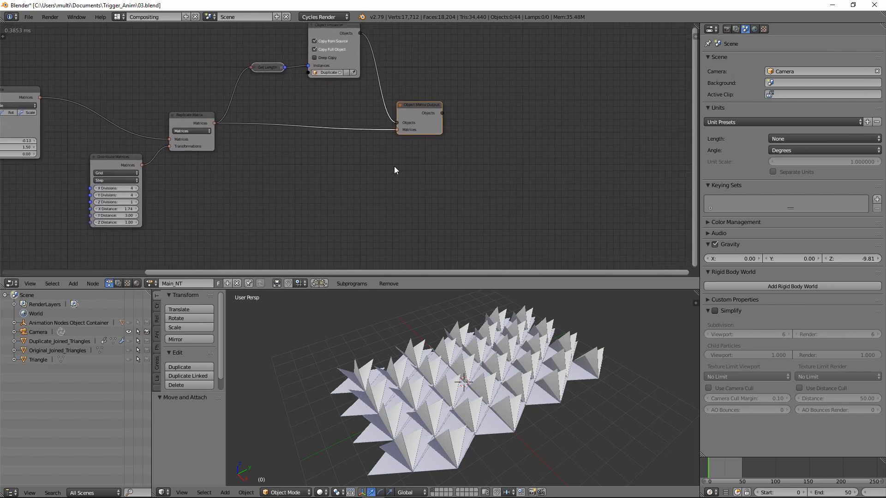
{"action": "scroll", "coordinate": [465, 158], "scroll_direction": "up", "scroll_amount": 2}
{"action": "middle_click_drag", "start_coordinate": [465, 158], "coordinate": [429, 152]}
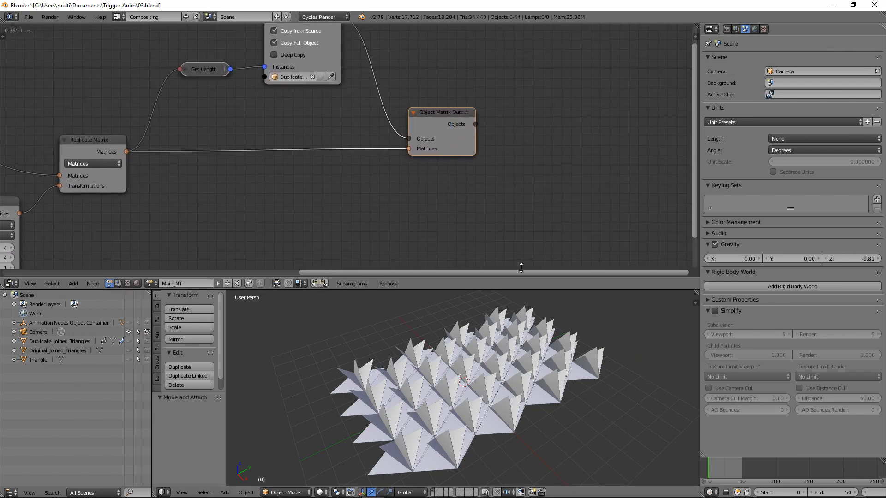
- Create a loop through the Object Matrix Output's Objects and place its Loop Input beneath the Invoke Subprogram node
{"action": "middle_click_drag", "start_coordinate": [494, 178], "coordinate": [429, 192]}
{"action": "left_click_drag", "start_coordinate": [376, 166], "coordinate": [380, 168]}
{"action": "key", "text": "w"}
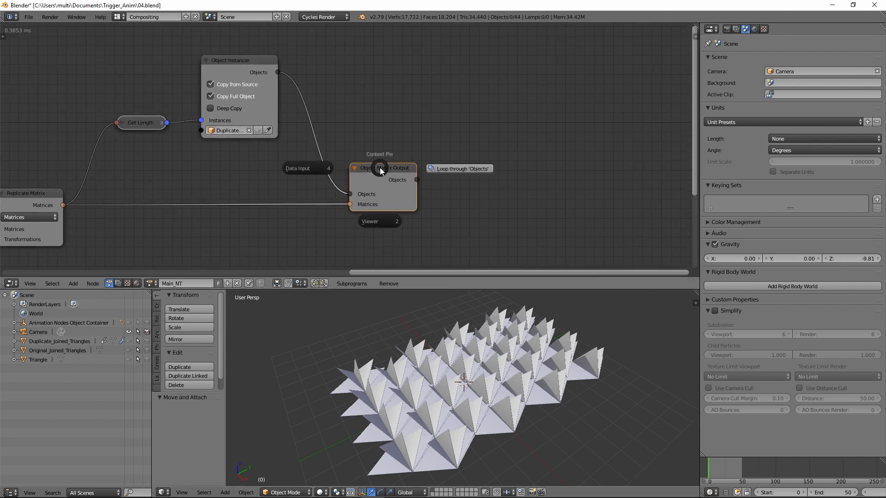
{"action": "left_click", "coordinate": [453, 169]}
{"action": "left_click", "coordinate": [469, 223]}
{"action": "middle_click_drag", "start_coordinate": [469, 223], "coordinate": [432, 142]}
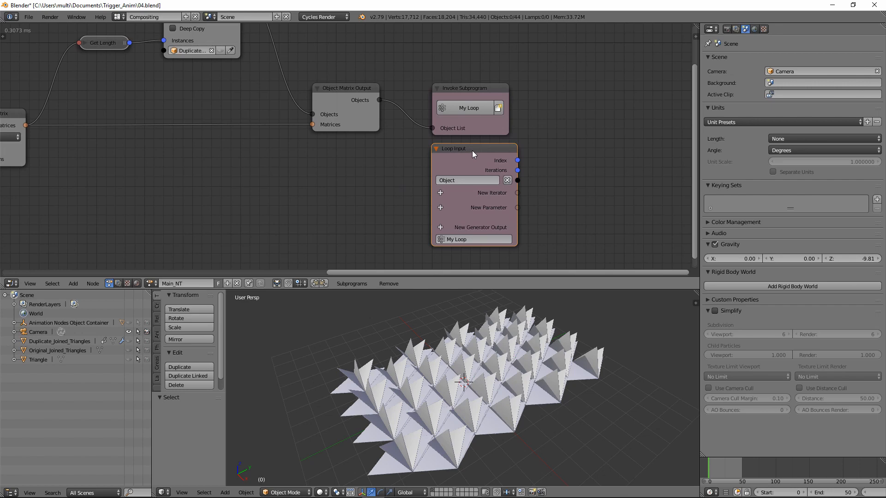
- Add an Action from Object node beneath the Object Matrix Output and assign Duplicate_Joined_Triangles as its object
{"action": "middle_click_drag", "start_coordinate": [341, 167], "coordinate": [362, 170]}
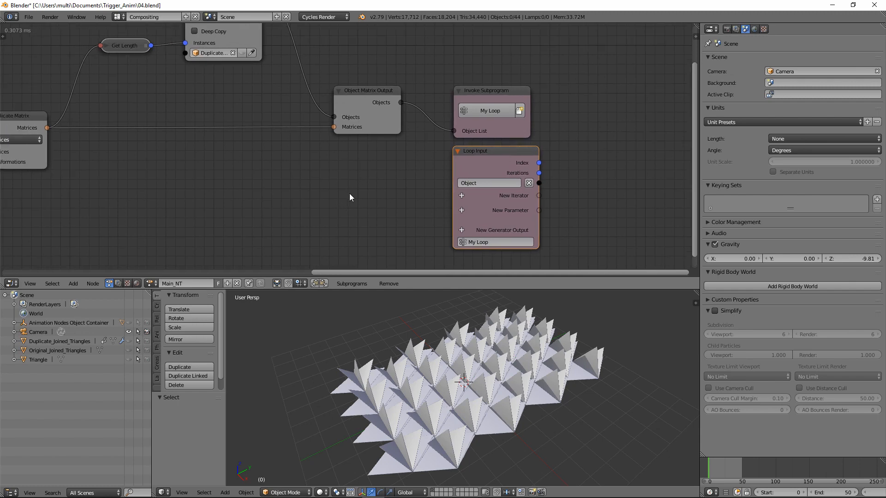
{"action": "key", "text": "ctrl+a"}
{"action": "type", "text": "action"}
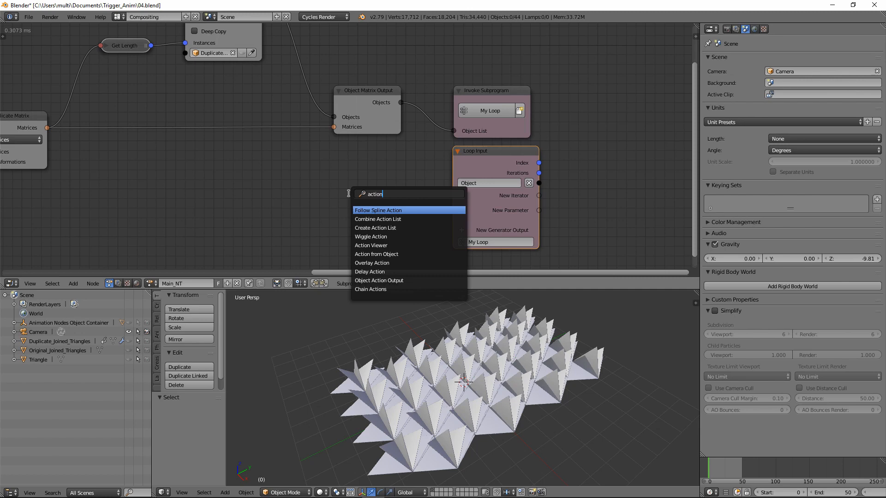
{"action": "left_click", "coordinate": [387, 255]}
{"action": "left_click", "coordinate": [331, 170]}
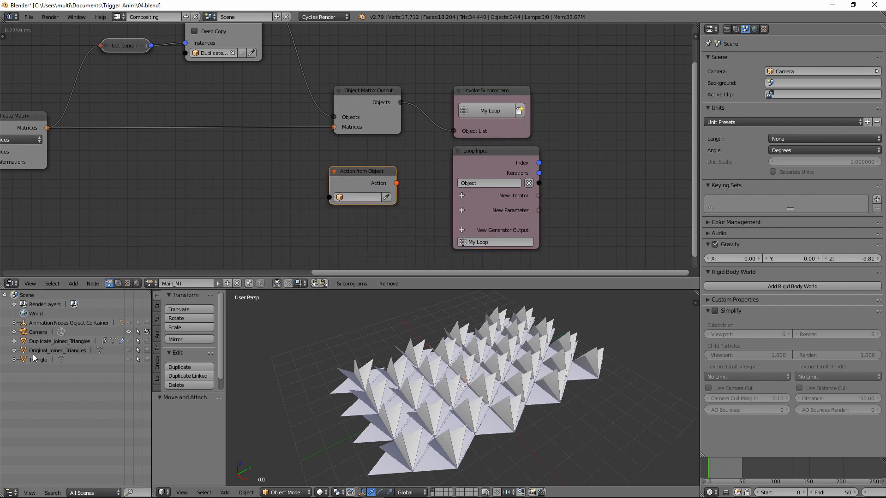
{"action": "left_click", "coordinate": [74, 342]}
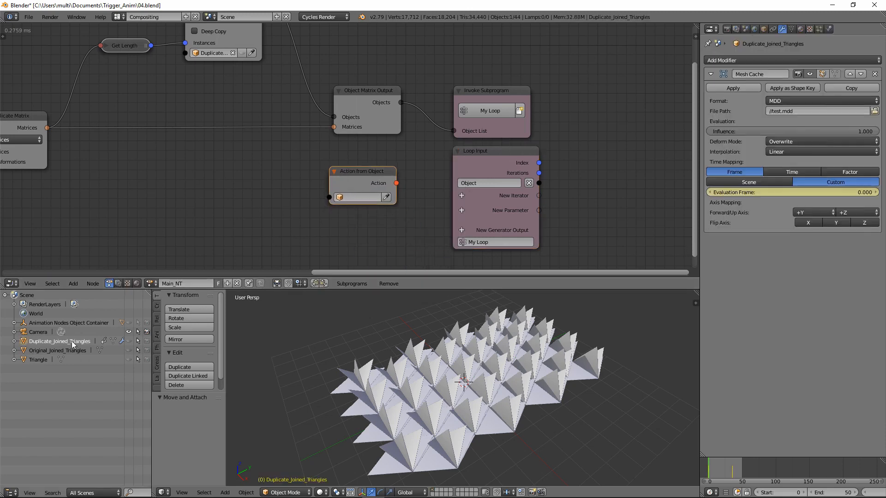
{"action": "left_click", "coordinate": [386, 197]}
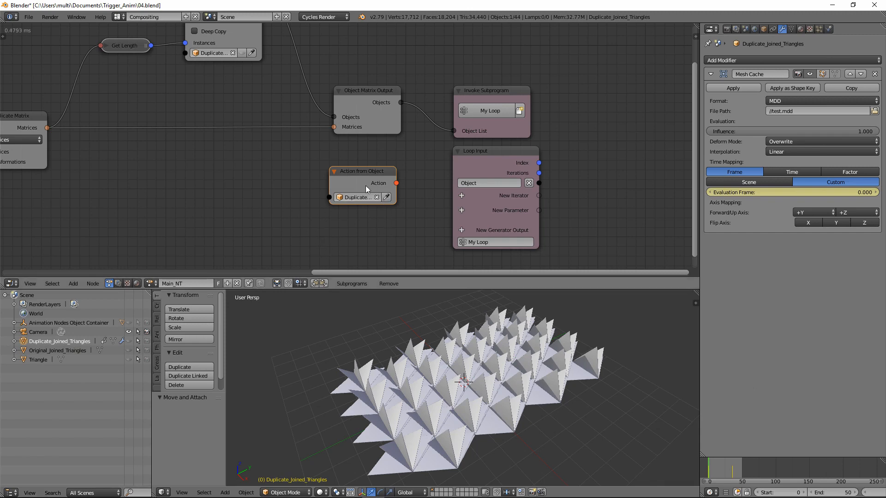
{"action": "left_click_drag", "start_coordinate": [376, 174], "coordinate": [381, 167]}
{"action": "middle_click_drag", "start_coordinate": [589, 168], "coordinate": [456, 162]}
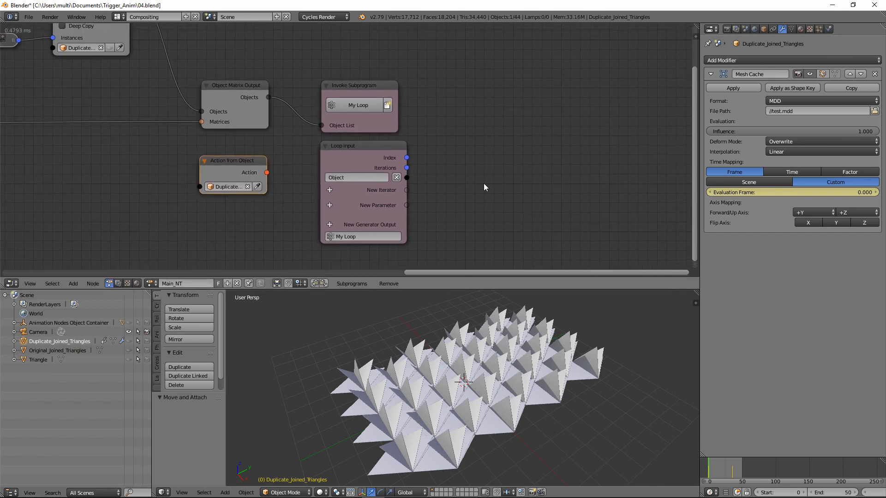
{"action": "key", "text": "ctrl+a"}
{"action": "type", "text": "act"}
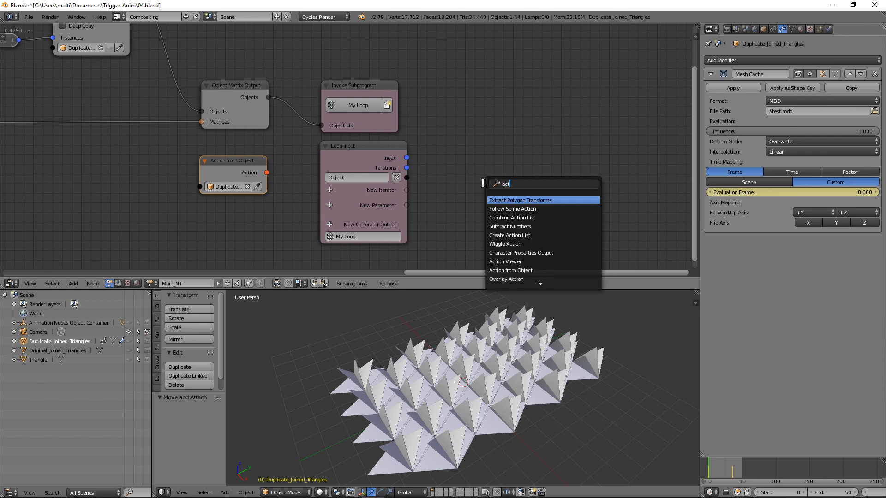
{"action": "type", "text": "ion f"}
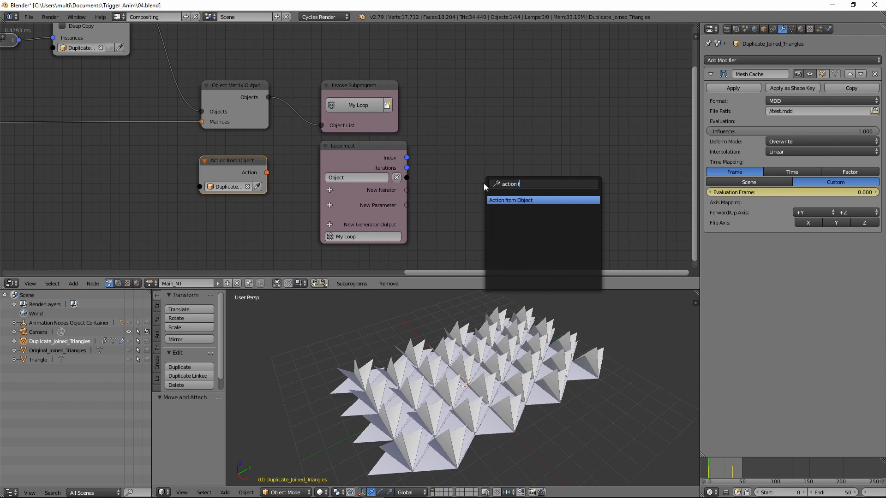
{"action": "key", "text": "Return"}
{"action": "left_click", "coordinate": [517, 163]}
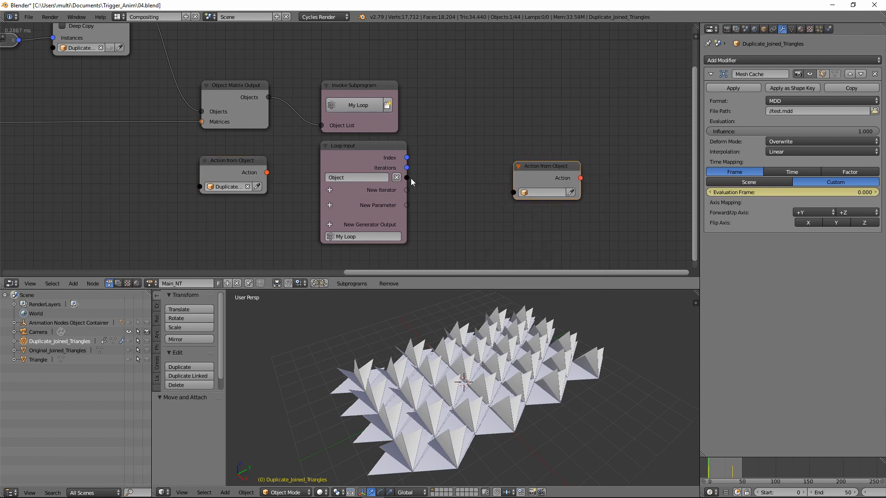
{"action": "left_click_drag", "start_coordinate": [408, 178], "coordinate": [491, 183]}
{"action": "left_click", "coordinate": [558, 168]}
{"action": "key", "text": "x"}
- Add an Object Action Output node beside the Loop Input node
{"action": "key", "text": "ctrl+a"}
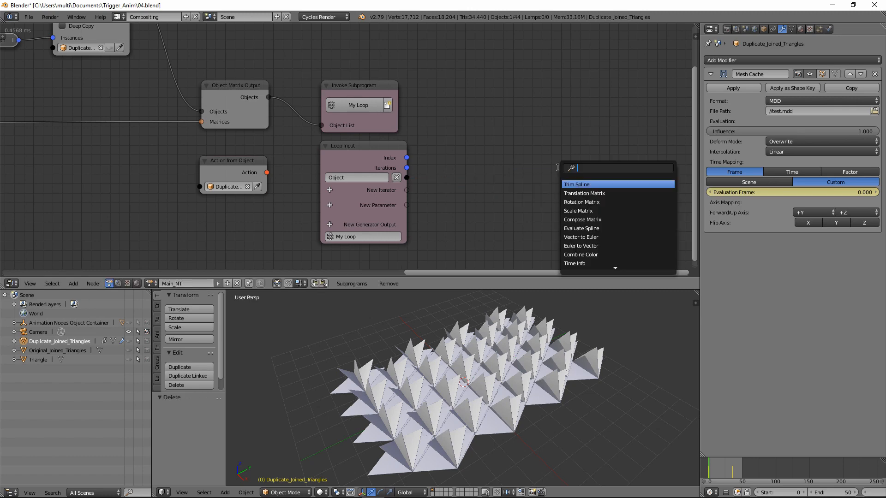
{"action": "type", "text": "obj"}
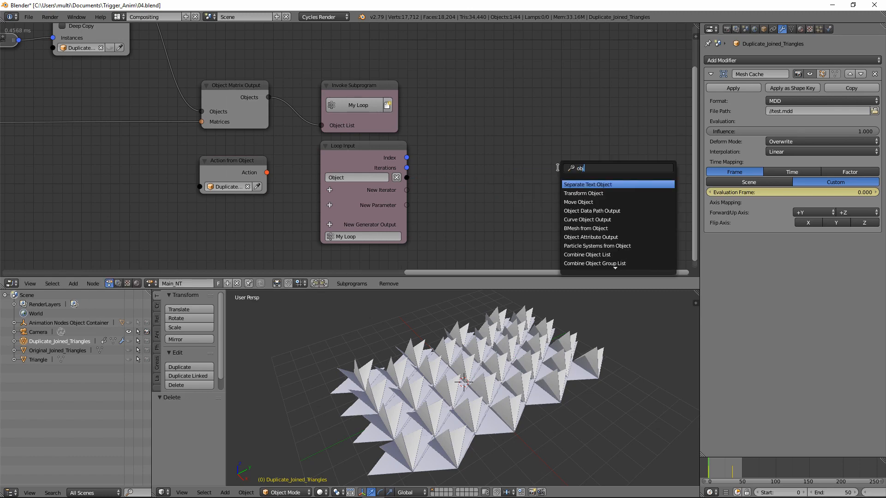
{"action": "type", "text": "ect a"}
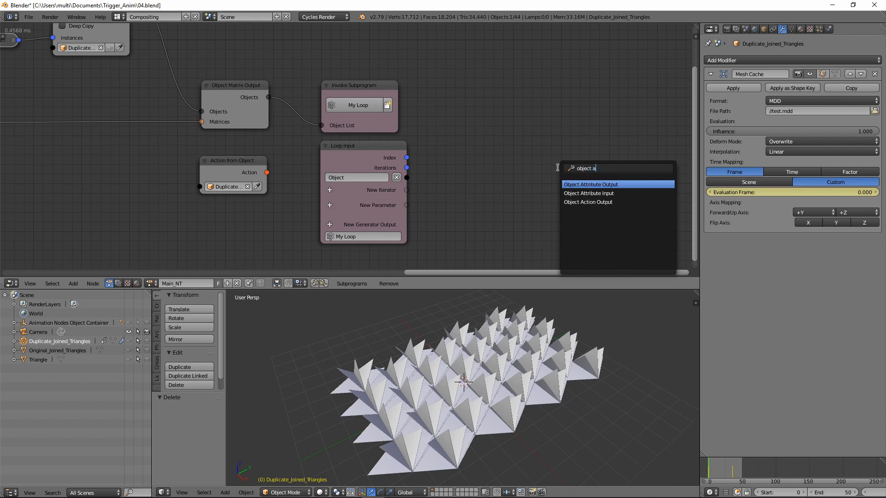
{"action": "key", "text": "Down"}
{"action": "key", "text": "Down"}
{"action": "key", "text": "Return"}
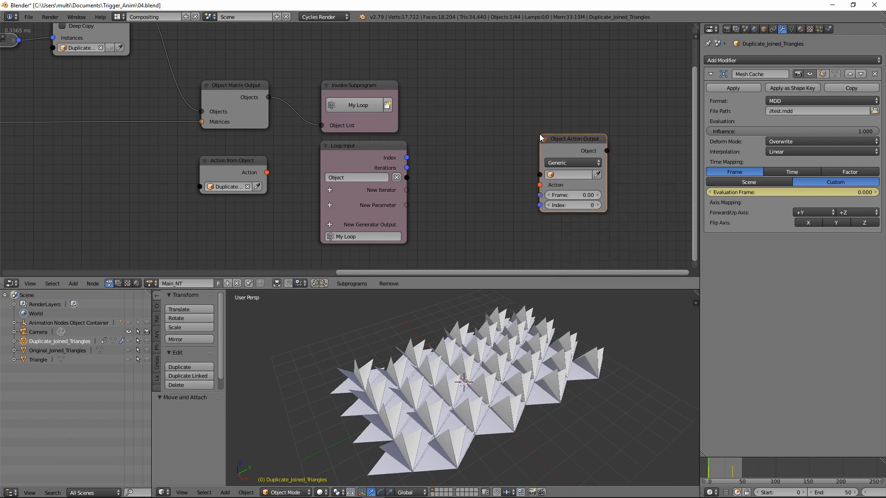
{"action": "left_click", "coordinate": [540, 142]}
{"action": "key", "text": "ctrl+a"}
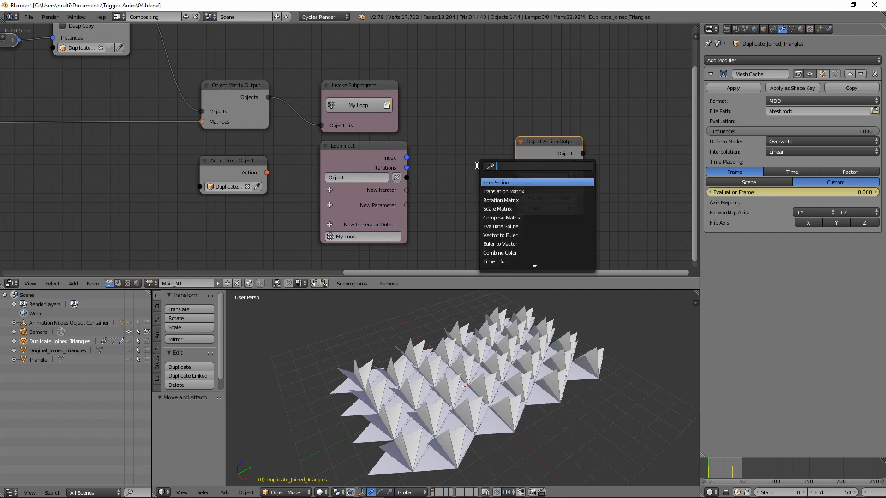
{"action": "key", "text": "Escape"}
- Link the loop's Object and a new Action parameter to Object Action Output, and feed Action from Object into the Invoke Subprogram
{"action": "left_click_drag", "start_coordinate": [406, 177], "coordinate": [529, 179]}
{"action": "left_click_drag", "start_coordinate": [548, 141], "coordinate": [590, 145]}
{"action": "left_click_drag", "start_coordinate": [558, 190], "coordinate": [405, 210]}
{"action": "left_click_drag", "start_coordinate": [266, 172], "coordinate": [321, 135]}
{"action": "left_click_drag", "start_coordinate": [352, 145], "coordinate": [350, 154]}
{"action": "middle_click_drag", "start_coordinate": [351, 154], "coordinate": [348, 117]}
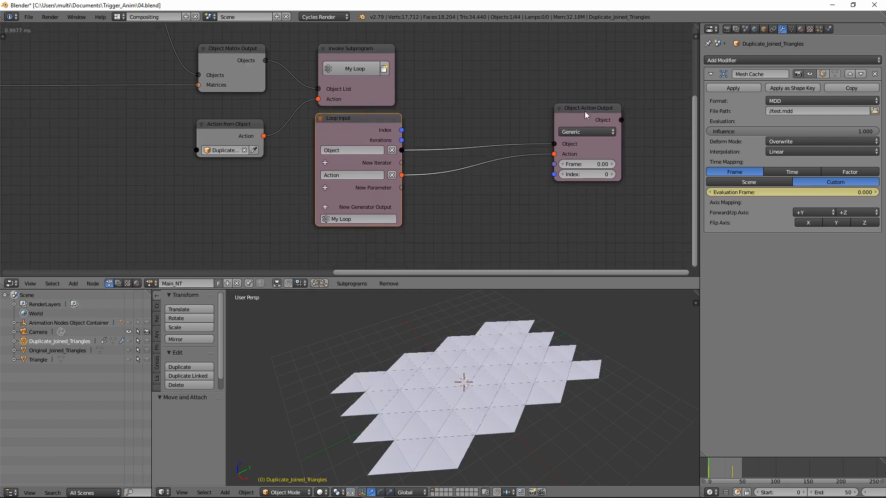
{"action": "left_click_drag", "start_coordinate": [585, 112], "coordinate": [581, 138]}
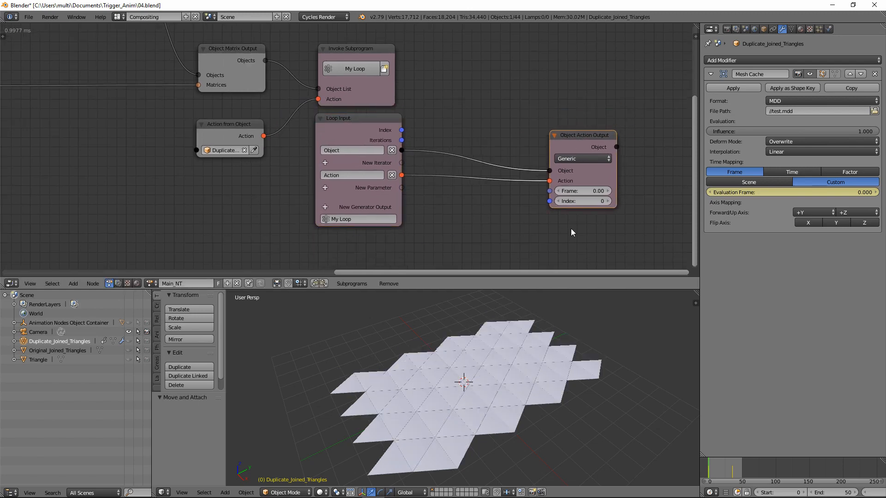
{"action": "mouse_move", "coordinate": [554, 219]}
{"action": "middle_mouse_down"}
{"action": "mouse_move", "coordinate": [549, 205]}
{"action": "mouse_move", "coordinate": [556, 213]}
{"action": "middle_mouse_up"}
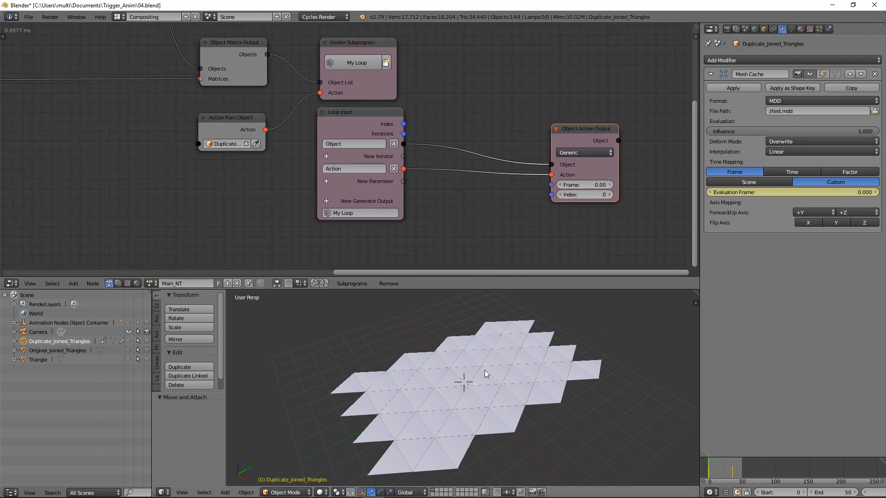
- Test the folding with the Object Action Output's Frame at 14, switch the viewport to Material shading, and adjust Frame to 16.63
{"action": "mouse_move", "coordinate": [572, 184]}
{"action": "left_mouse_down"}
{"action": "mouse_move", "coordinate": [587, 187]}
{"action": "mouse_move", "coordinate": [578, 185]}
{"action": "left_mouse_up"}
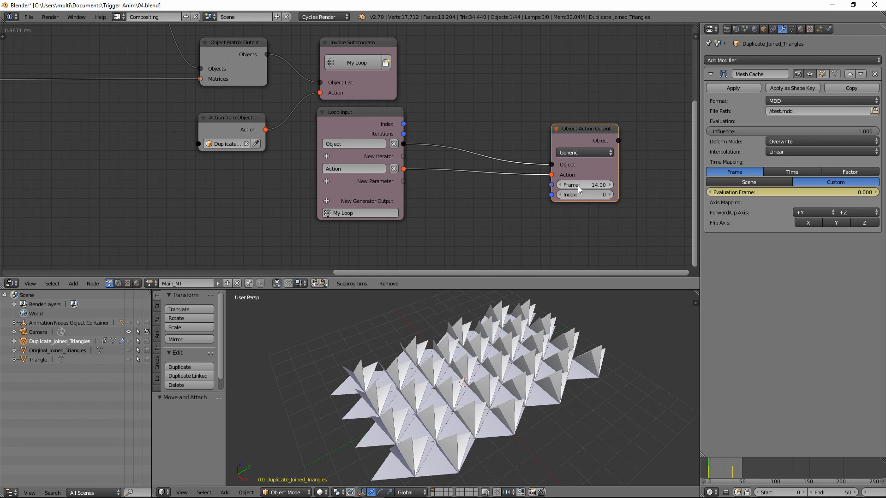
{"action": "left_click", "coordinate": [327, 490]}
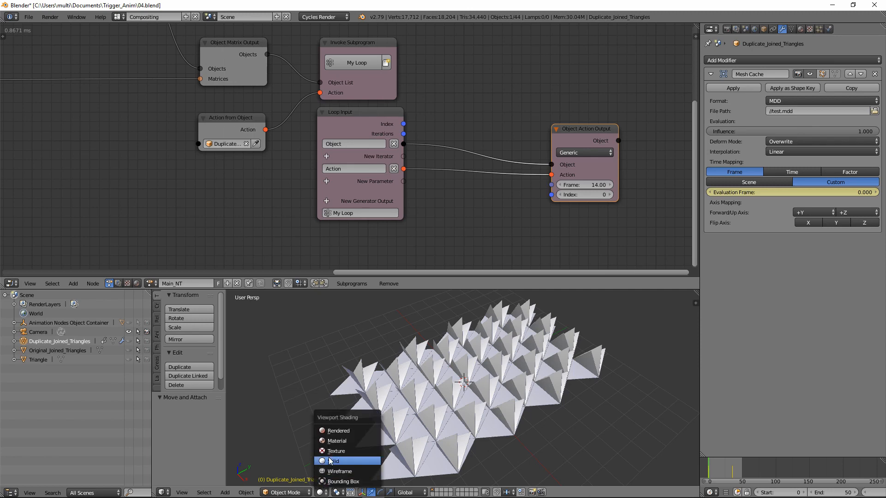
{"action": "left_click", "coordinate": [340, 443]}
{"action": "mouse_move", "coordinate": [593, 188]}
{"action": "left_mouse_down"}
{"action": "mouse_move", "coordinate": [607, 199]}
{"action": "mouse_move", "coordinate": [581, 185]}
{"action": "left_mouse_up"}
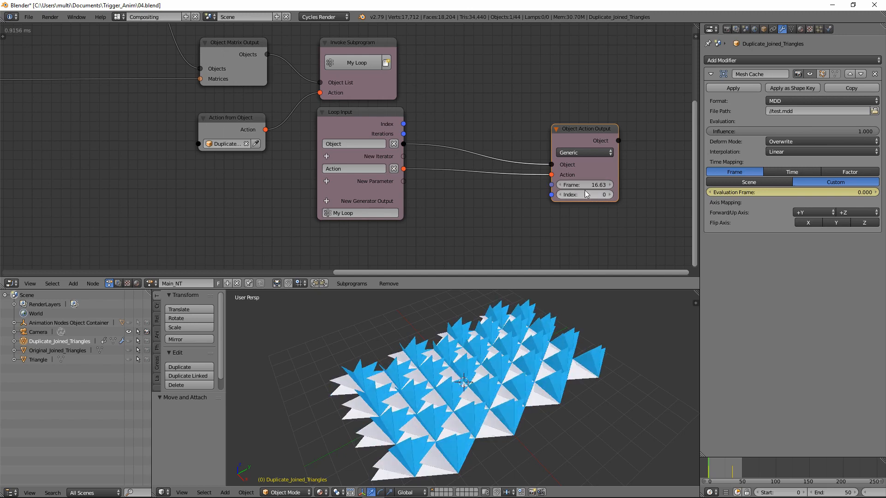
- Reset the Object Action Output's Frame to 0 and move the node farther away from Loop Input
{"action": "left_click", "coordinate": [581, 185]}
{"action": "type", "text": "0"}
{"action": "key", "text": "Return"}
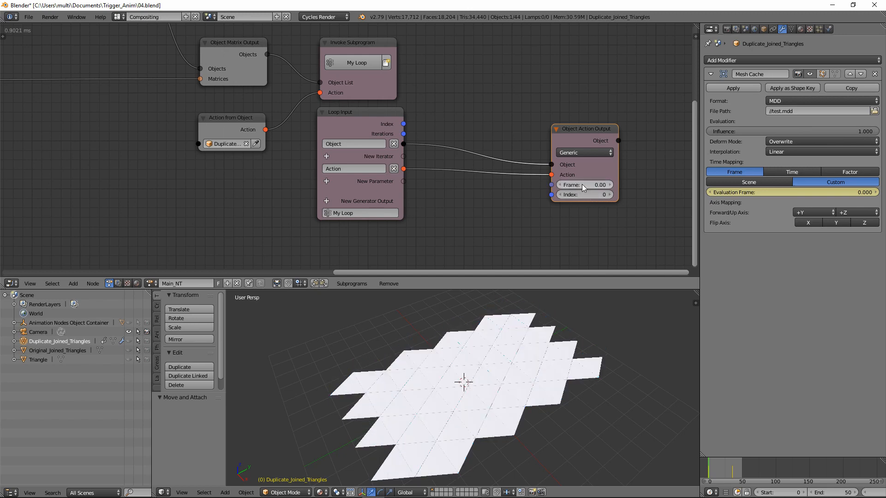
{"action": "middle_click_drag", "start_coordinate": [485, 200], "coordinate": [369, 173]}
{"action": "left_click_drag", "start_coordinate": [458, 107], "coordinate": [565, 107]}
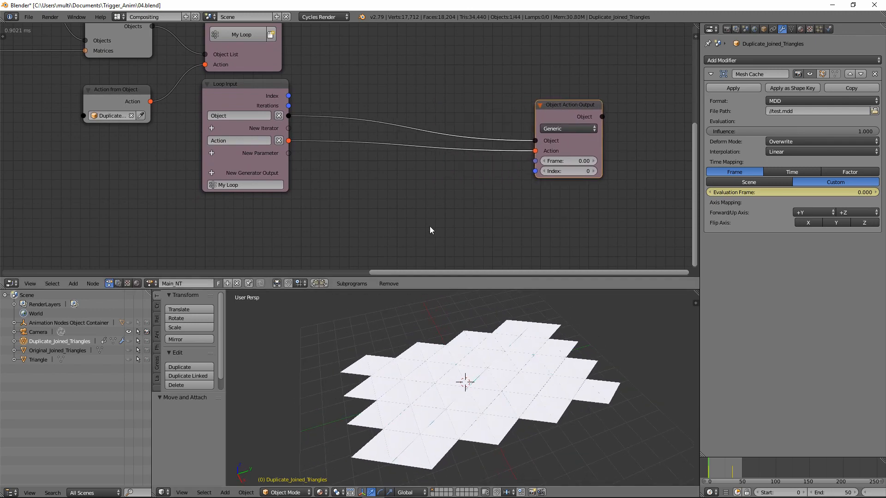
- Insert a Delay Action node into the Action link, disable Relative, and feed the loop's Index into Delay
{"action": "key", "text": "ctrl+a"}
{"action": "type", "text": "del"}
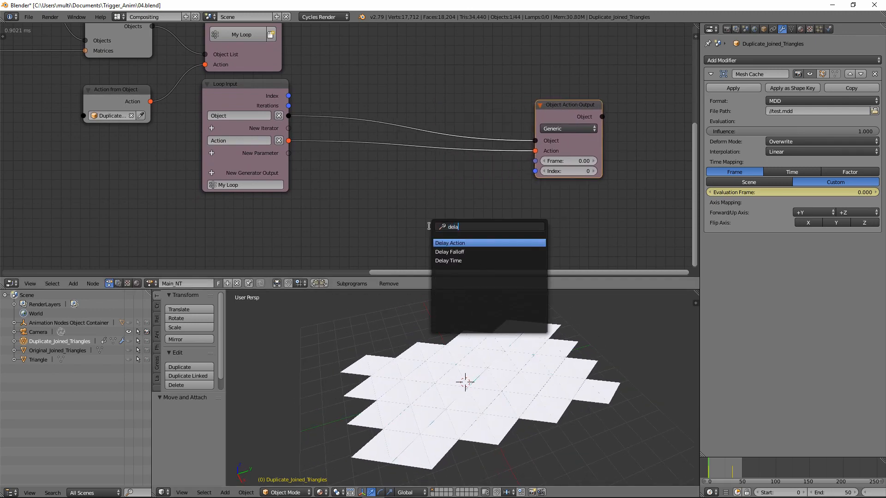
{"action": "left_click", "coordinate": [450, 243]}
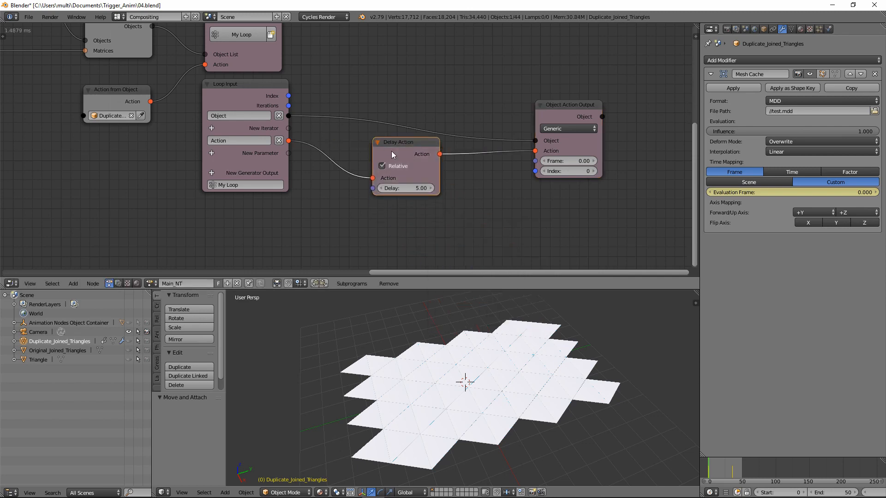
{"action": "left_click", "coordinate": [423, 156]}
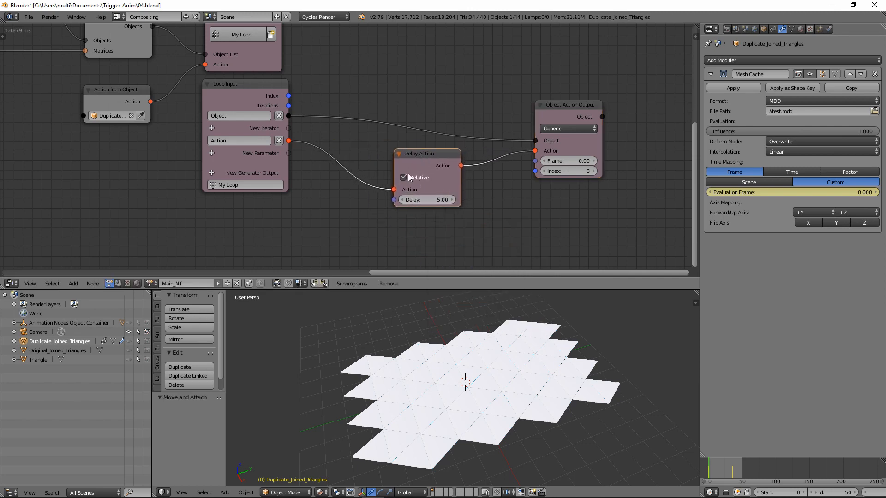
{"action": "left_click_drag", "start_coordinate": [289, 96], "coordinate": [395, 200]}
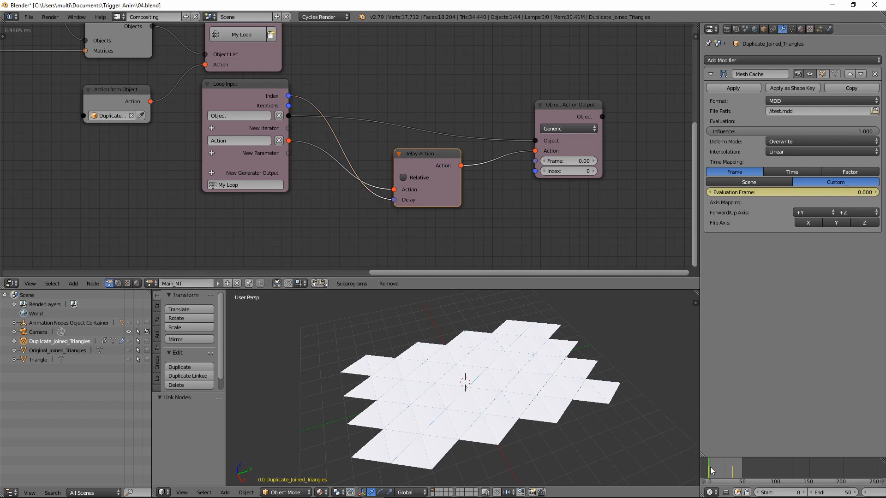
- Try the Object Action Output's Frame at 20.64, and drive that input from a new Time Info node's Frame output
{"action": "mouse_move", "coordinate": [709, 468]}
{"action": "left_mouse_down"}
{"action": "mouse_move", "coordinate": [718, 468]}
{"action": "mouse_move", "coordinate": [693, 466]}
{"action": "left_mouse_up"}
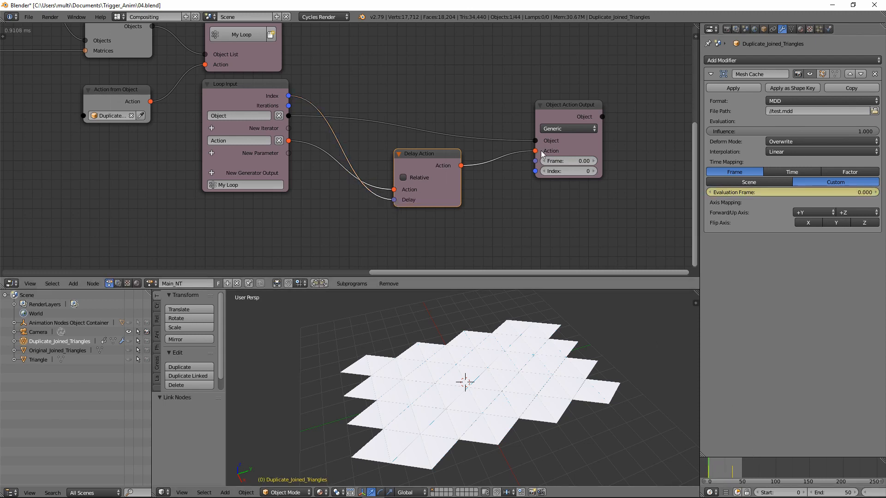
{"action": "mouse_move", "coordinate": [563, 164]}
{"action": "left_mouse_down"}
{"action": "mouse_move", "coordinate": [583, 163]}
{"action": "mouse_move", "coordinate": [572, 163]}
{"action": "left_mouse_up"}
{"action": "left_click", "coordinate": [73, 283]}
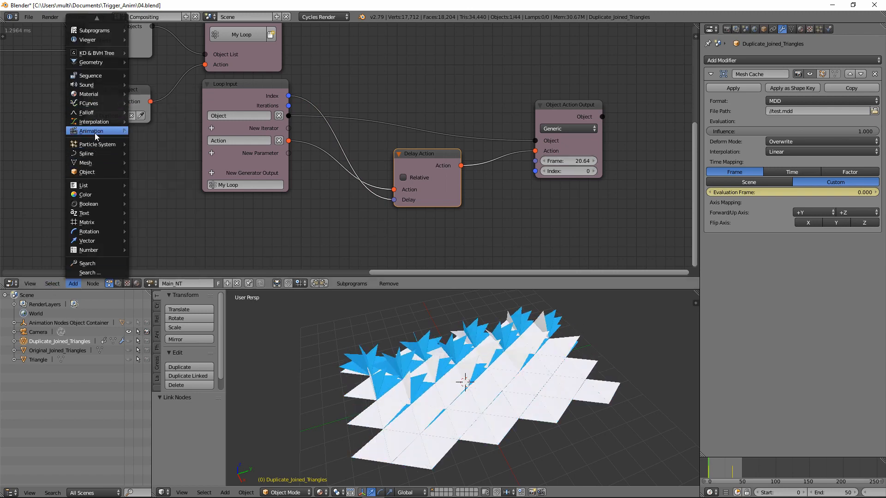
{"action": "mouse_move", "coordinate": [95, 131]}
{"action": "left_click", "coordinate": [143, 134]}
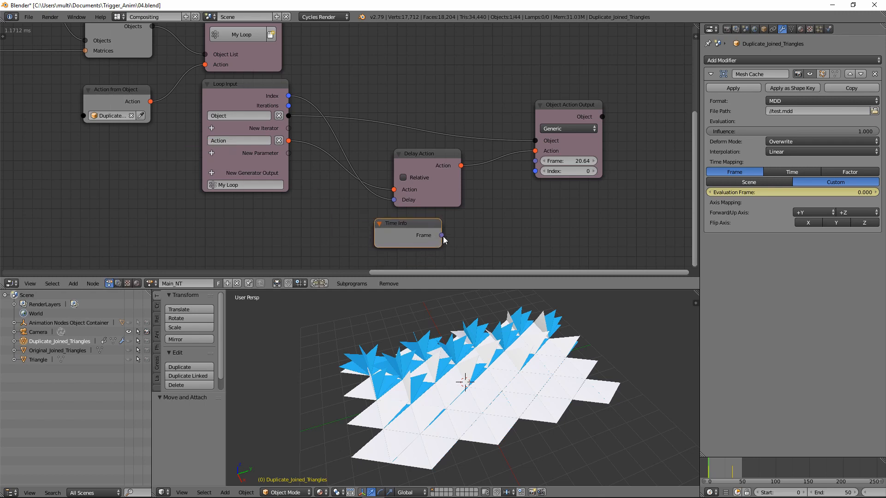
{"action": "left_click_drag", "start_coordinate": [441, 235], "coordinate": [535, 161]}
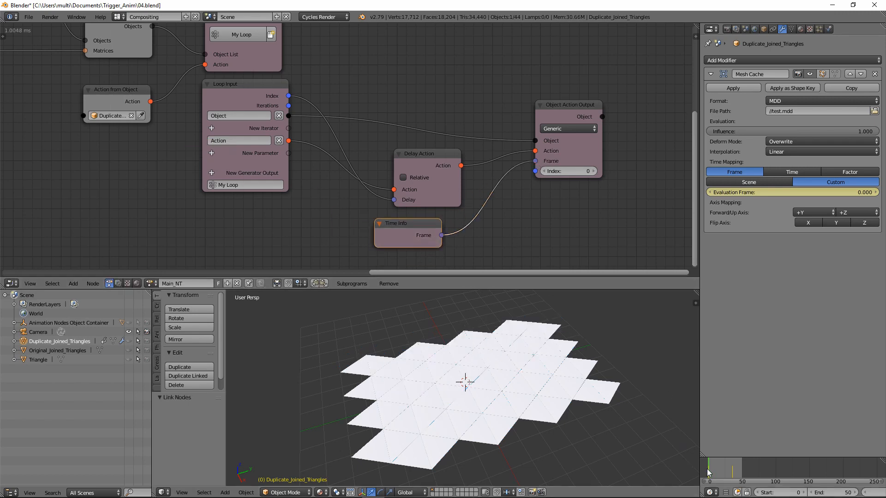
- Play back the delayed folding animation from frame 0 and stop it
{"action": "left_click_drag", "start_coordinate": [708, 470], "coordinate": [667, 454]}
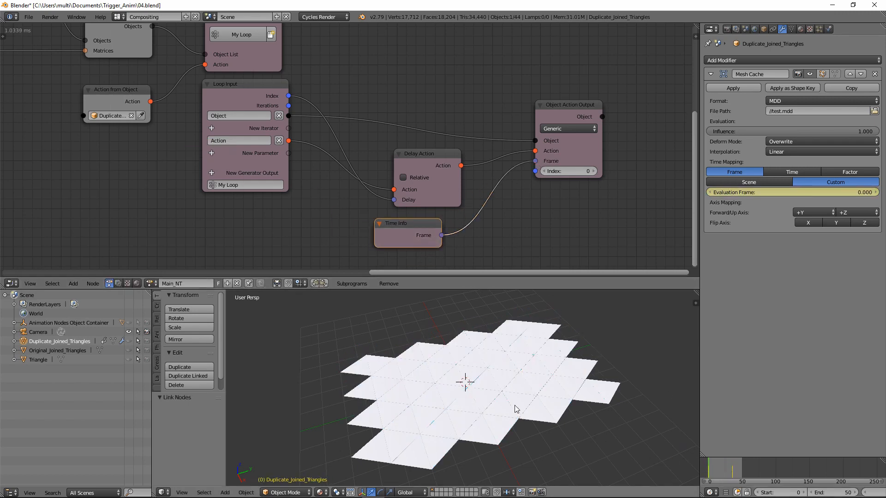
{"action": "key", "text": "alt+a"}
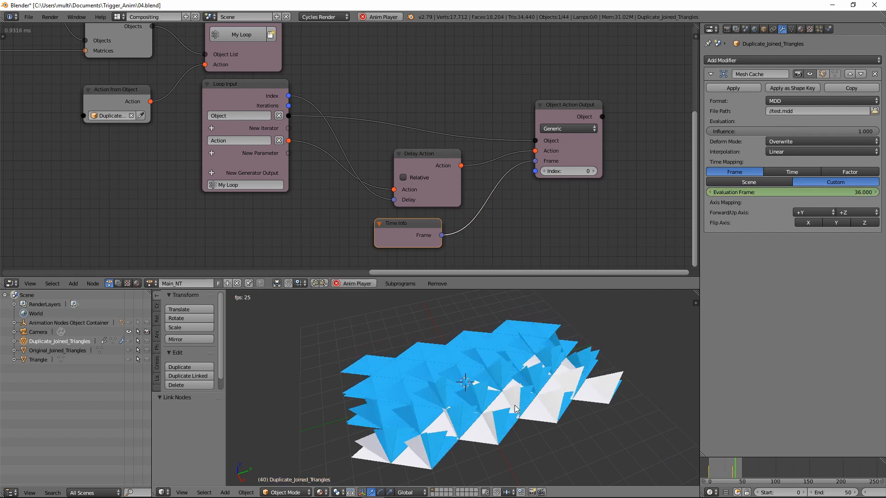
{"action": "key", "text": "Escape"}
- Replace the direct Index-to-Delay link with a Number Wiggle node, connecting Index to Seed and Number to Delay
{"action": "middle_click_drag", "start_coordinate": [383, 236], "coordinate": [421, 210]}
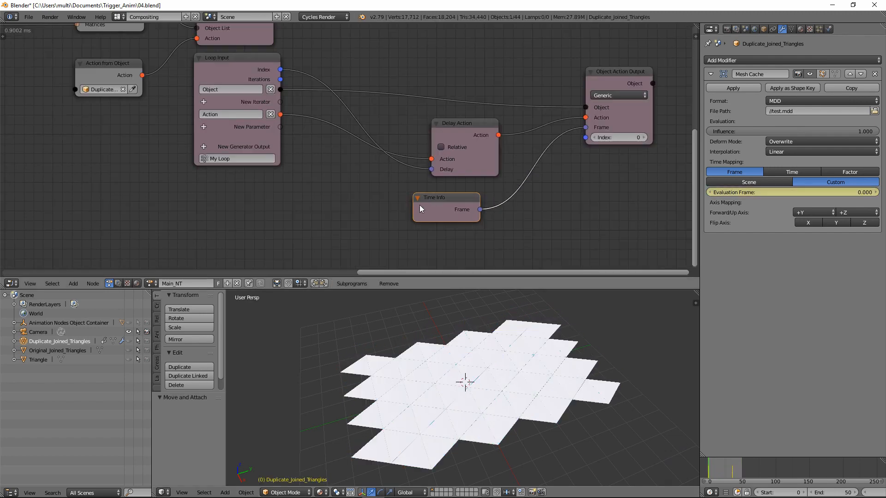
{"action": "right_click_drag", "start_coordinate": [344, 118], "coordinate": [361, 112], "text": "ctrl"}
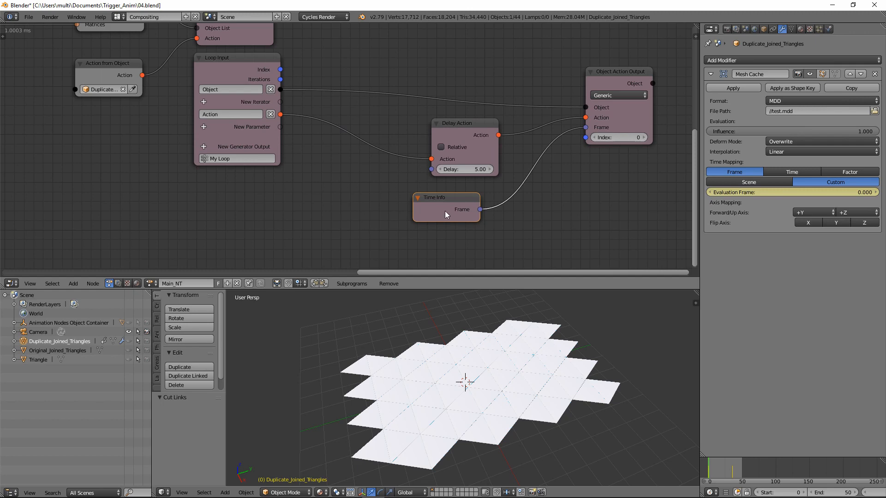
{"action": "left_click_drag", "start_coordinate": [446, 215], "coordinate": [464, 211]}
{"action": "left_click", "coordinate": [77, 286]}
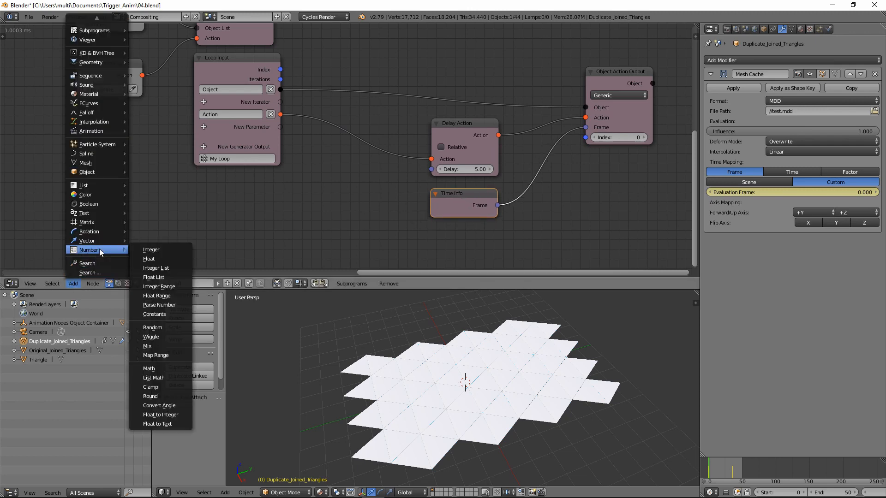
{"action": "mouse_move", "coordinate": [99, 249]}
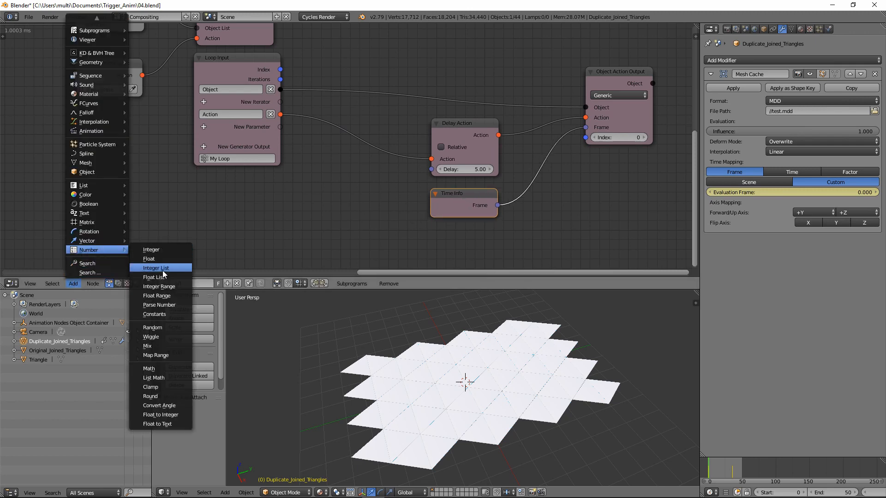
{"action": "left_click", "coordinate": [163, 337]}
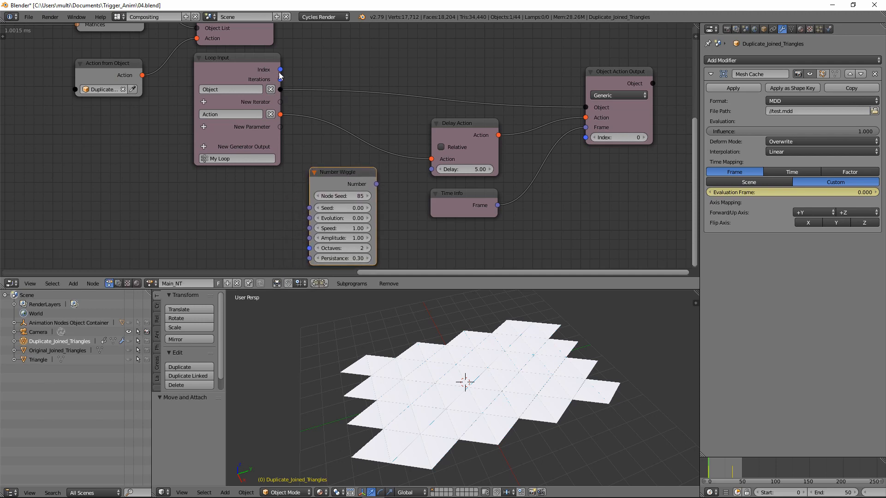
{"action": "left_click_drag", "start_coordinate": [280, 71], "coordinate": [312, 211]}
{"action": "left_click_drag", "start_coordinate": [376, 184], "coordinate": [428, 185]}
- Set the Number Wiggle's Amplitude to 50
{"action": "middle_click_drag", "start_coordinate": [402, 229], "coordinate": [401, 194]}
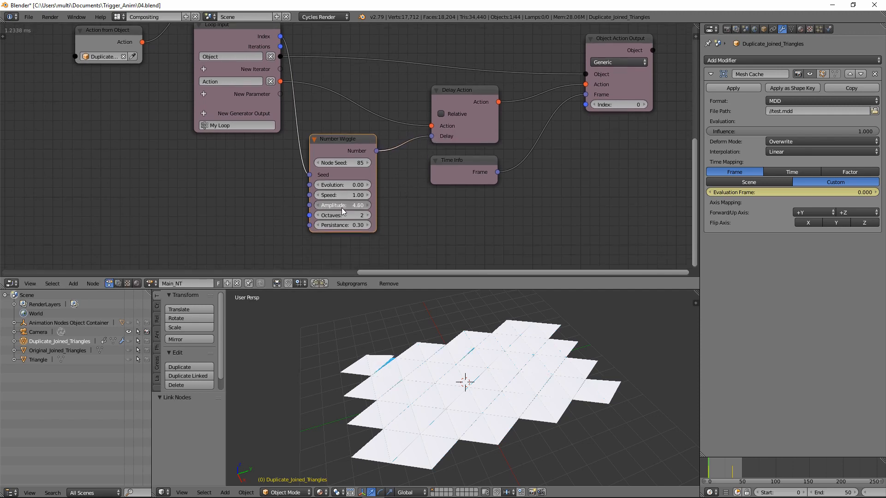
{"action": "mouse_move", "coordinate": [342, 208]}
{"action": "left_mouse_down"}
{"action": "mouse_move", "coordinate": [367, 208]}
{"action": "mouse_move", "coordinate": [330, 210]}
{"action": "mouse_move", "coordinate": [347, 206]}
{"action": "left_mouse_up"}
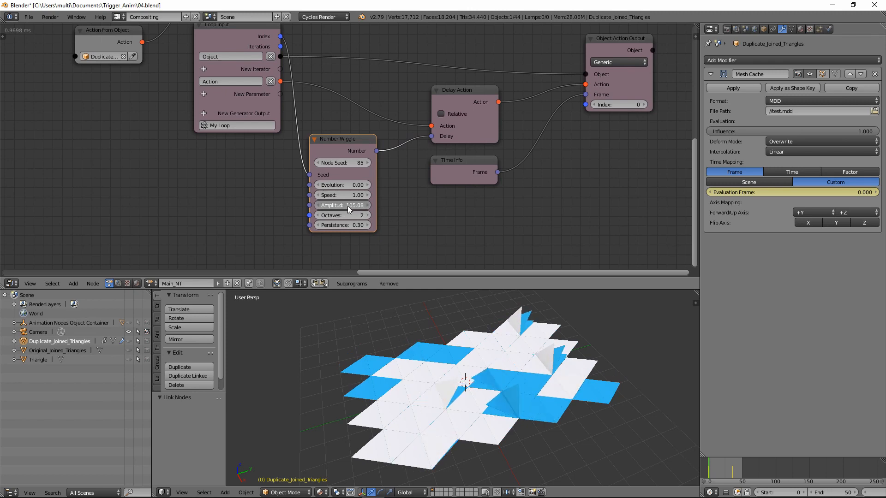
{"action": "type", "text": "50"}
{"action": "key", "text": "Return"}
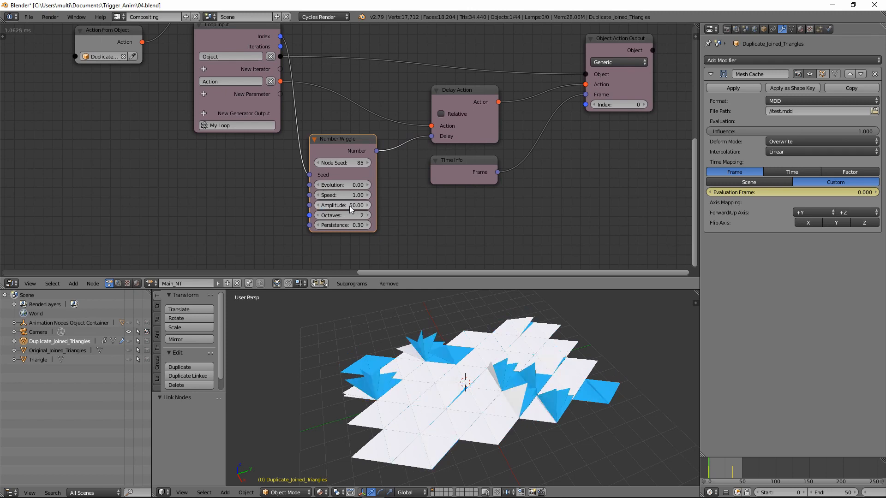
- Spread out the Time Info, Delay Action and Number Wiggle nodes, and place a Mix Floats node between them
{"action": "left_click_drag", "start_coordinate": [455, 161], "coordinate": [452, 172]}
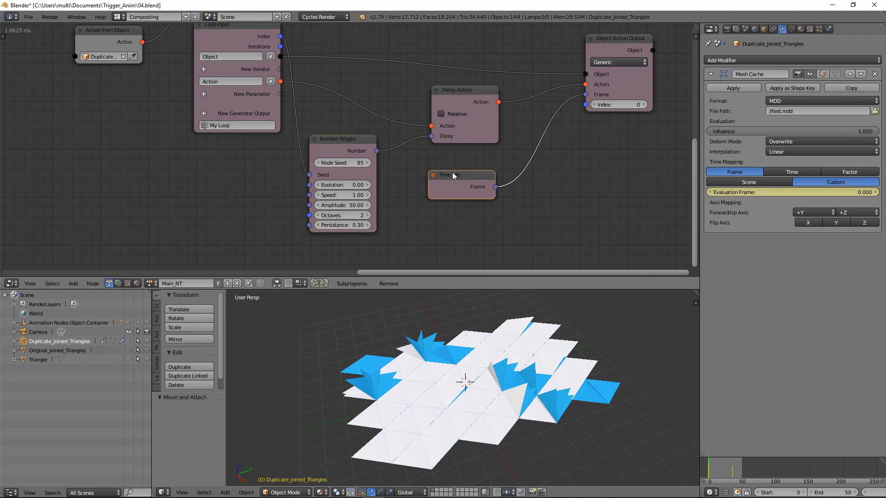
{"action": "left_click_drag", "start_coordinate": [466, 97], "coordinate": [488, 91]}
{"action": "left_click_drag", "start_coordinate": [469, 178], "coordinate": [509, 175]}
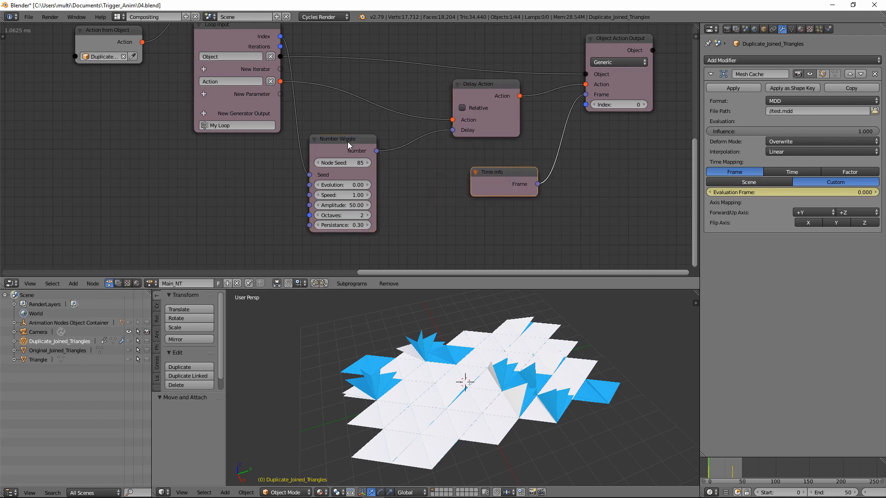
{"action": "left_click_drag", "start_coordinate": [348, 141], "coordinate": [343, 155]}
{"action": "key", "text": "ctrl+a"}
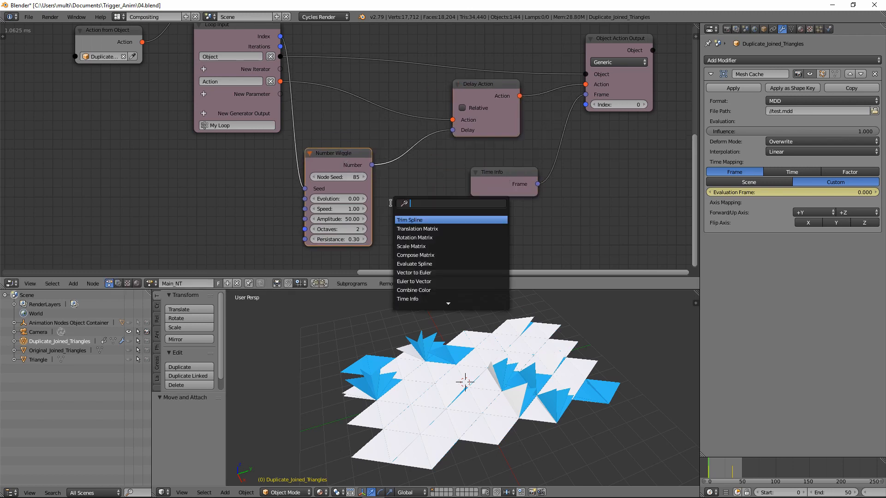
{"action": "type", "text": "mixfl"}
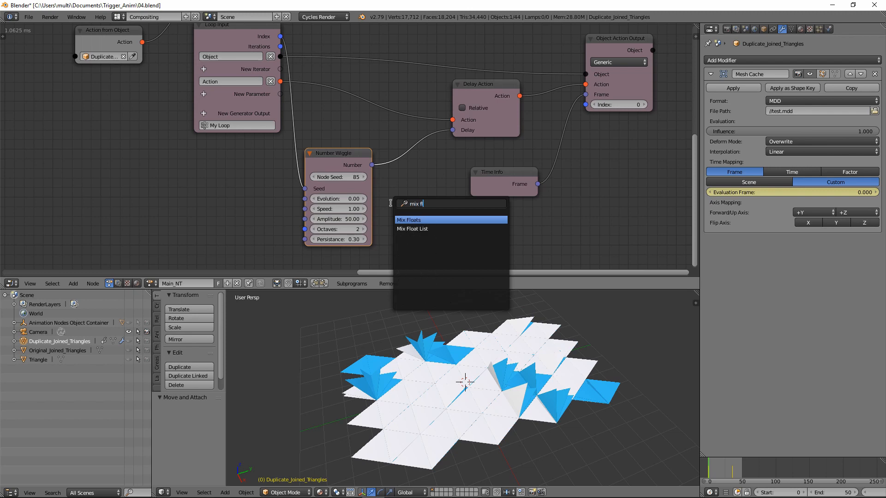
{"action": "key", "text": "Return"}
{"action": "left_click", "coordinate": [395, 173]}
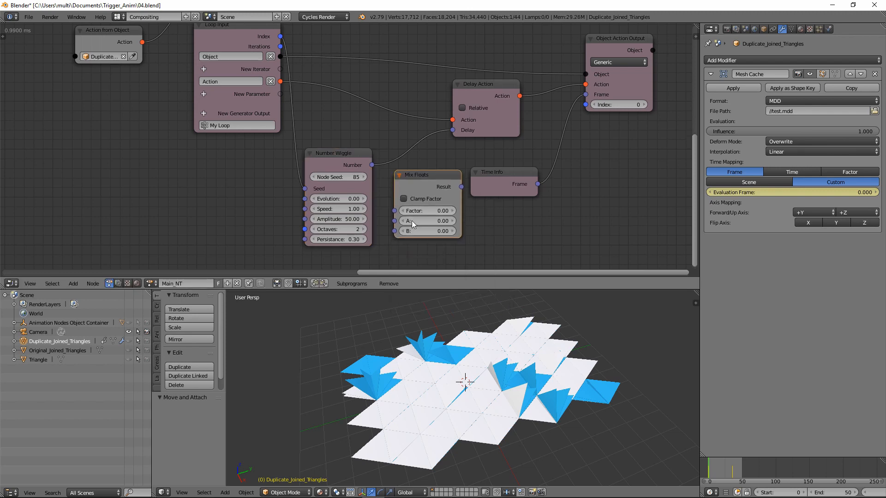
- Link the loop's Index to Mix Floats A, Number Wiggle to B, and Result to Delay, tidying the node positions
{"action": "left_click_drag", "start_coordinate": [373, 166], "coordinate": [385, 221]}
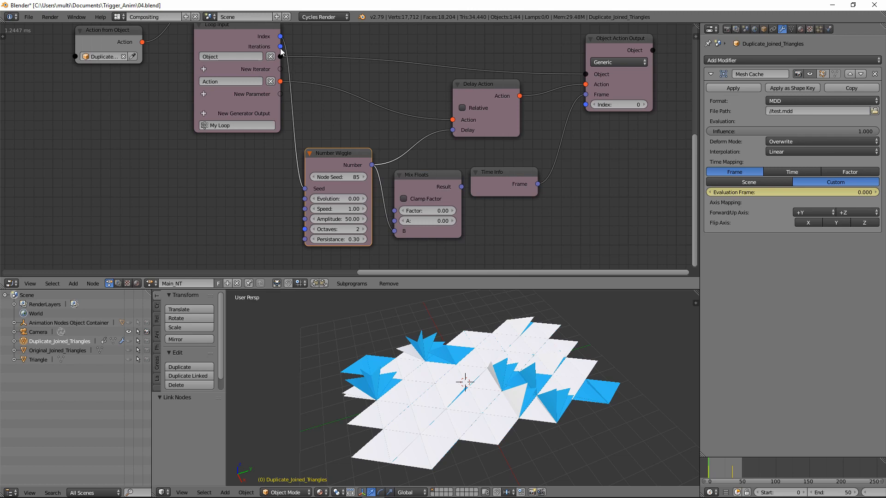
{"action": "left_click_drag", "start_coordinate": [281, 49], "coordinate": [395, 221]}
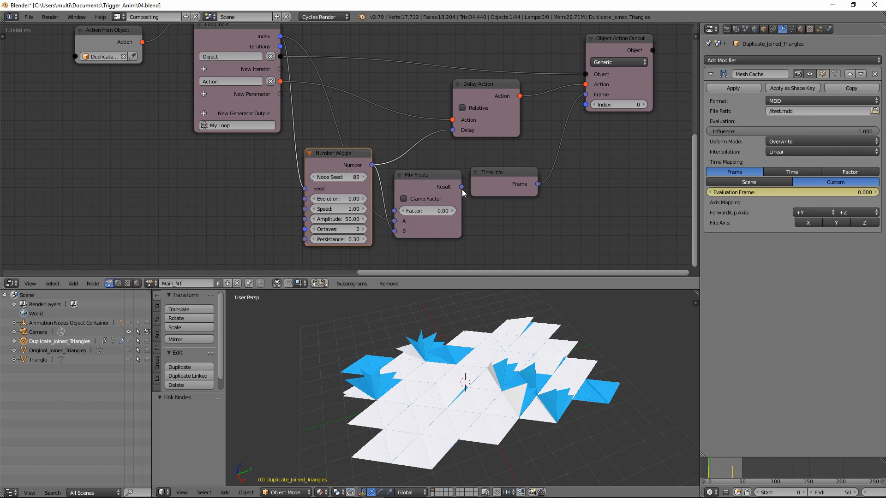
{"action": "left_click_drag", "start_coordinate": [461, 187], "coordinate": [453, 130]}
{"action": "left_click_drag", "start_coordinate": [432, 173], "coordinate": [422, 139]}
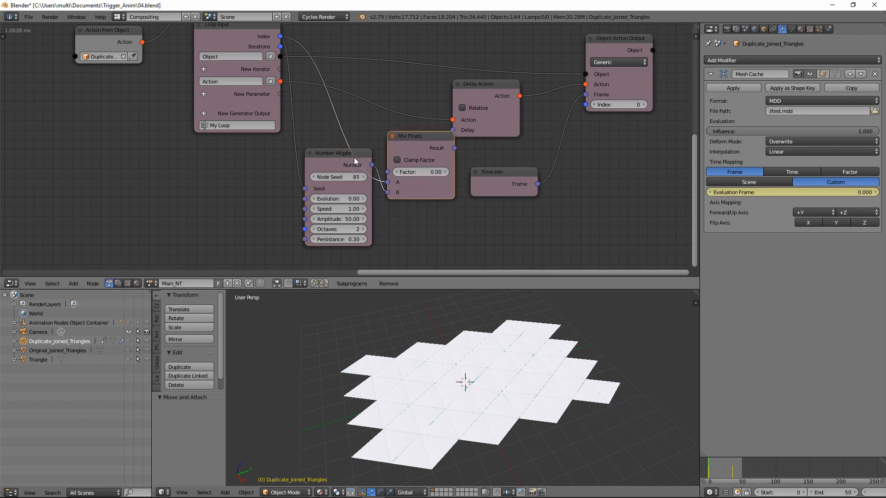
{"action": "left_click_drag", "start_coordinate": [354, 156], "coordinate": [339, 186]}
- Test the random folding at frame 23 with the Mix Floats Factor at 1, and return to frame 0
{"action": "left_click", "coordinate": [722, 471]}
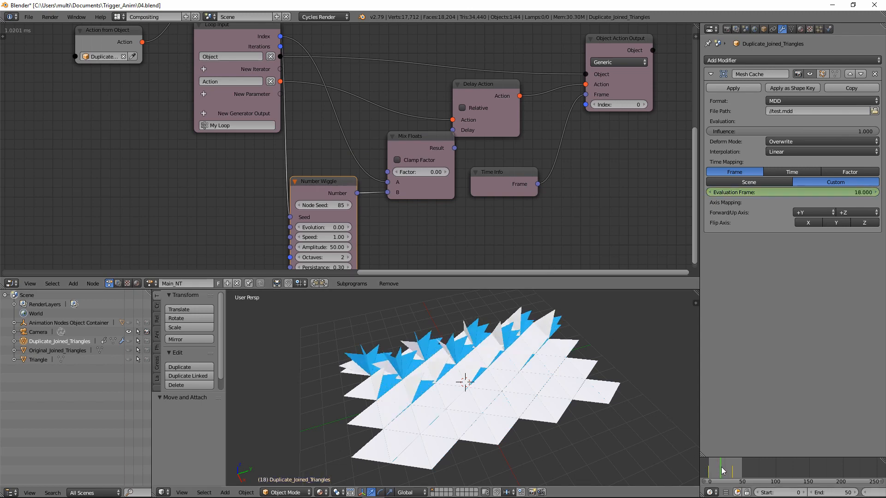
{"action": "mouse_move", "coordinate": [722, 470]}
{"action": "left_mouse_down"}
{"action": "mouse_move", "coordinate": [732, 471]}
{"action": "mouse_move", "coordinate": [725, 471]}
{"action": "left_mouse_up"}
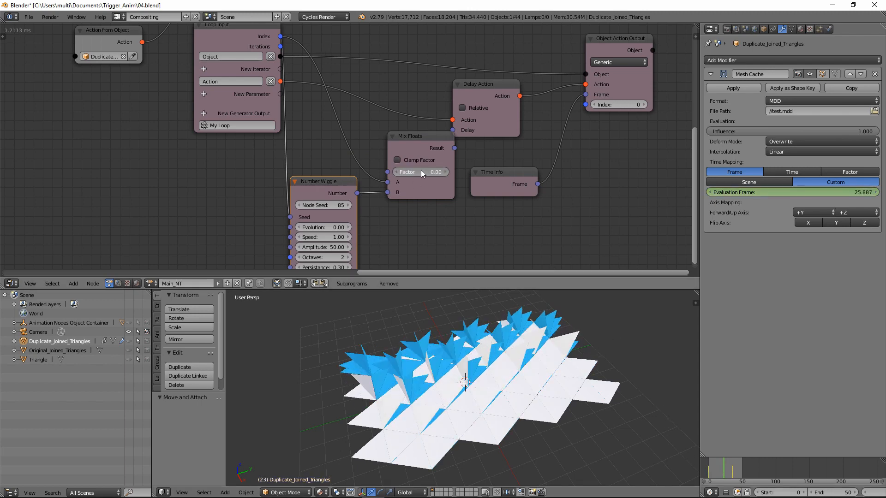
{"action": "type", "text": "1"}
{"action": "key", "text": "Return"}
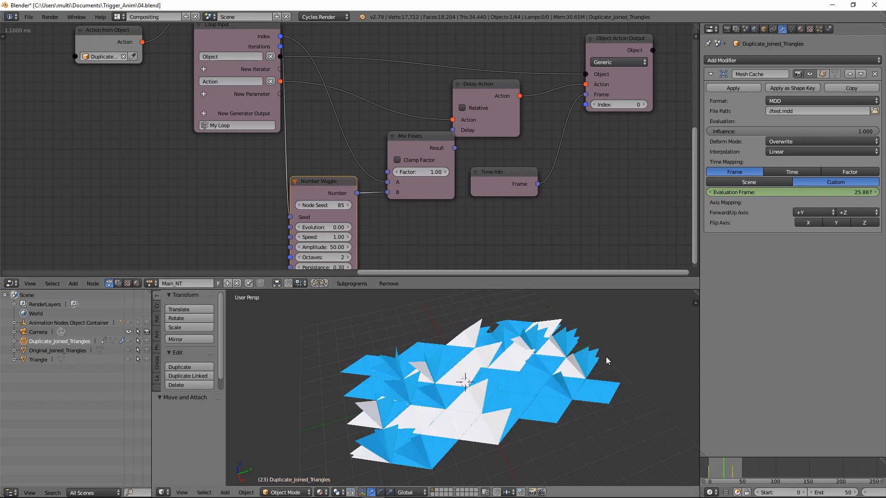
{"action": "mouse_move", "coordinate": [723, 473]}
{"action": "left_mouse_down"}
{"action": "mouse_move", "coordinate": [708, 470]}
{"action": "mouse_move", "coordinate": [743, 473]}
{"action": "mouse_move", "coordinate": [706, 469]}
{"action": "left_mouse_up"}
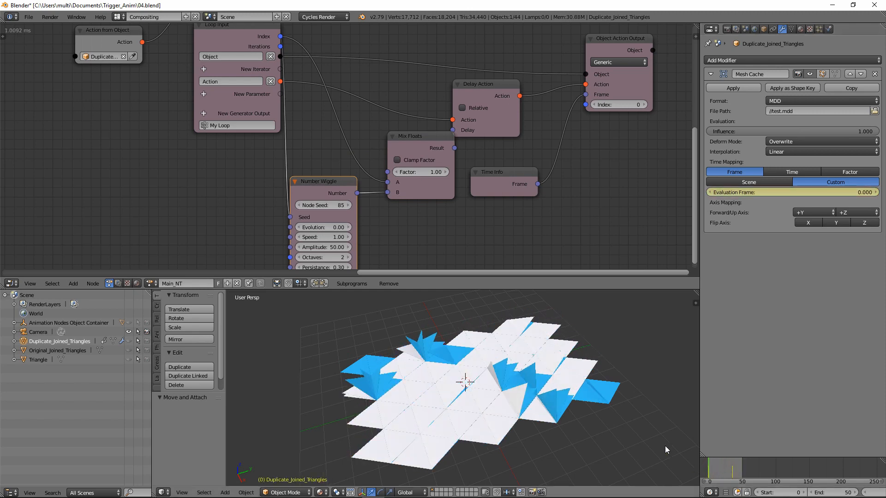
- Set the Mix Floats Factor to 0.20 and scrub the timeline to frame 27 to check the folding
{"action": "left_click", "coordinate": [427, 173]}
{"action": "key", "text": "Return"}
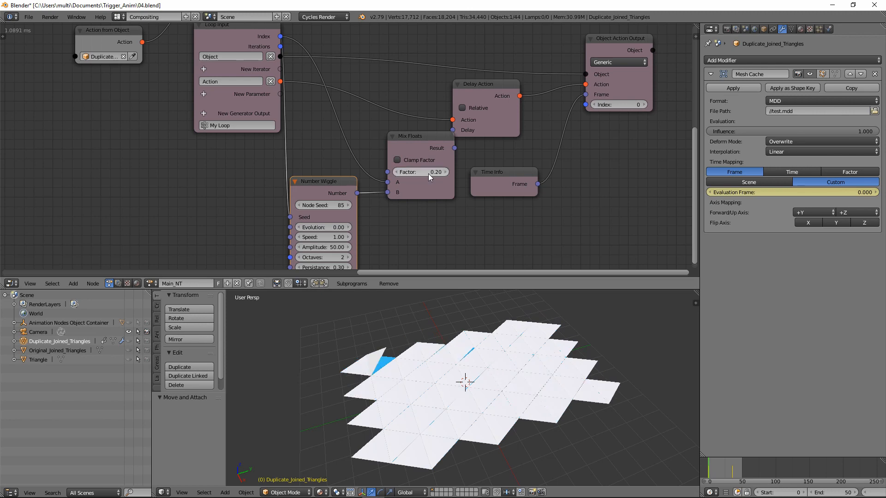
{"action": "left_click", "coordinate": [716, 471]}
{"action": "left_click_drag", "start_coordinate": [717, 473], "coordinate": [728, 472]}
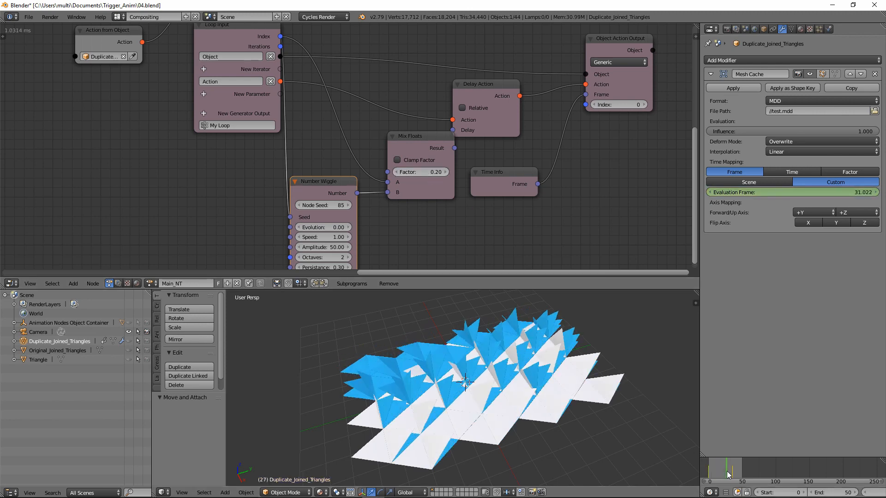
- Try the Mix Floats Factor at 0.85 and readjust it to 0.45
{"action": "left_click", "coordinate": [414, 172]}
{"action": "type", "text": ".85"}
{"action": "key", "text": "Return"}
{"action": "left_click_drag", "start_coordinate": [416, 171], "coordinate": [409, 177]}
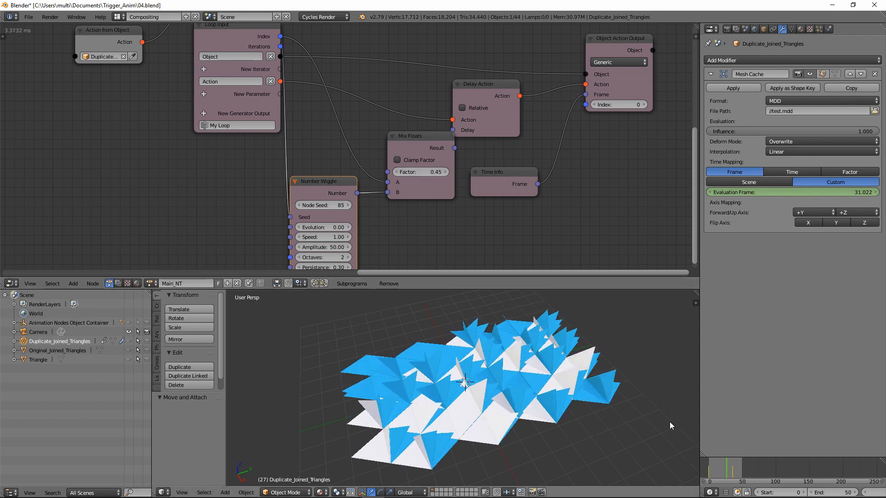
- Return to frame 0, then set the Mix Floats Factor to 0.37 and the Number Wiggle Amplitude to 31.28
{"action": "left_click_drag", "start_coordinate": [720, 471], "coordinate": [701, 470]}
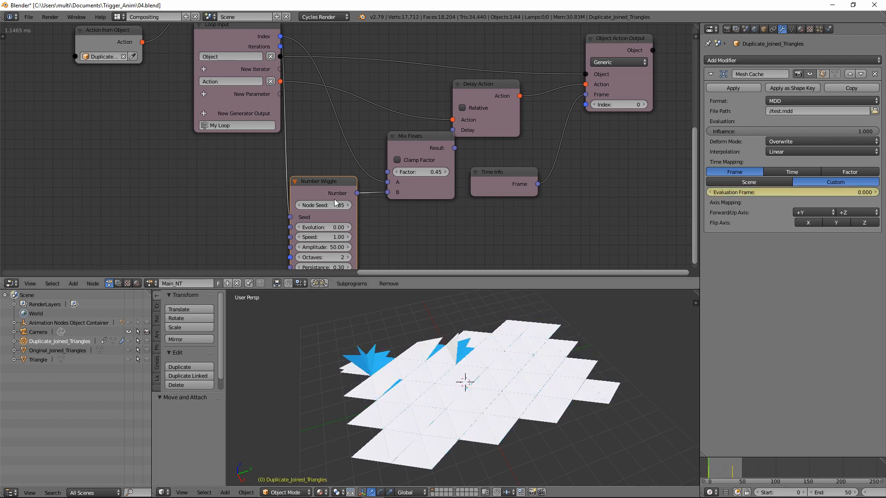
{"action": "left_click_drag", "start_coordinate": [425, 171], "coordinate": [421, 174]}
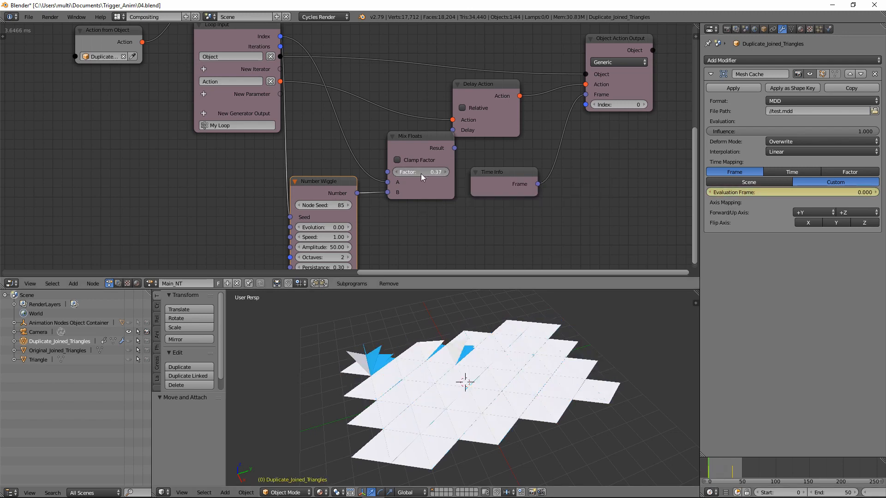
{"action": "middle_click_drag", "start_coordinate": [416, 232], "coordinate": [467, 202]}
{"action": "mouse_move", "coordinate": [382, 218]}
{"action": "left_mouse_down"}
{"action": "mouse_move", "coordinate": [360, 223]}
{"action": "mouse_move", "coordinate": [370, 228]}
{"action": "left_mouse_up"}
{"action": "middle_click_drag", "start_coordinate": [465, 175], "coordinate": [449, 225]}
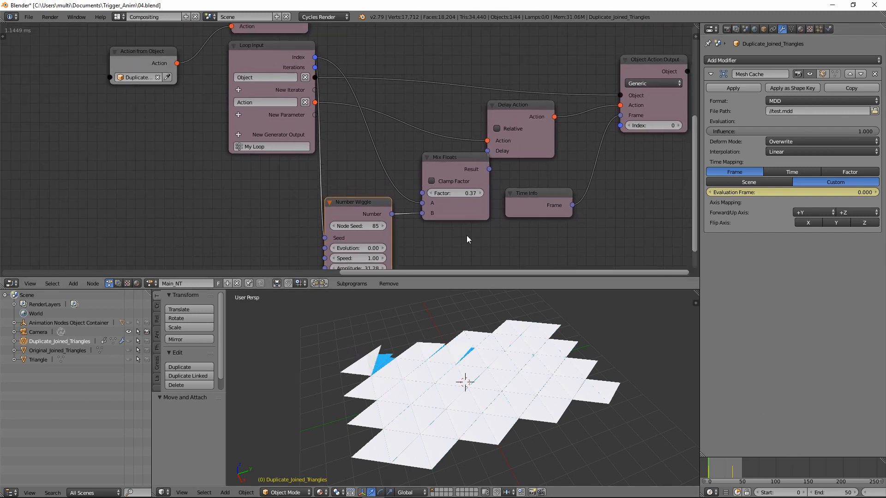
- Spread out the Object Action Output, Delay Action, Time Info and Mix Floats nodes to leave more space between them
{"action": "key", "text": "Home"}
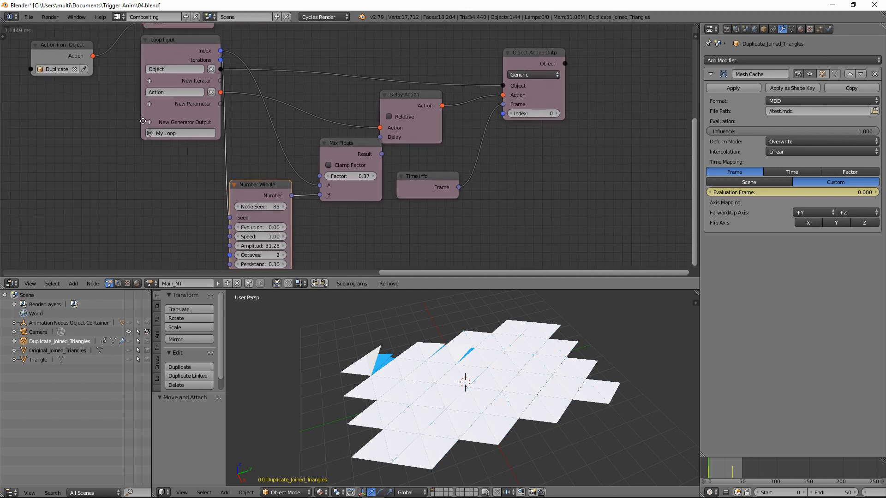
{"action": "left_click_drag", "start_coordinate": [533, 80], "coordinate": [655, 79]}
{"action": "left_click_drag", "start_coordinate": [403, 113], "coordinate": [489, 104]}
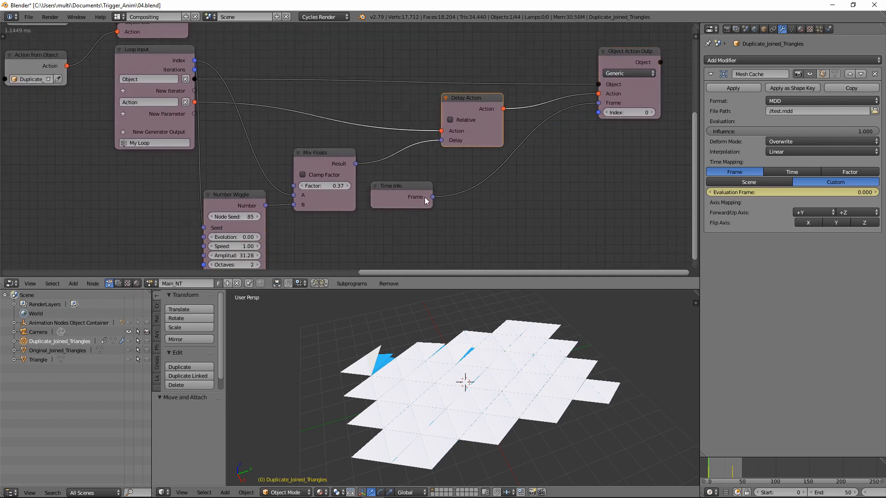
{"action": "left_click_drag", "start_coordinate": [419, 197], "coordinate": [498, 196]}
{"action": "left_click_drag", "start_coordinate": [332, 160], "coordinate": [371, 180]}
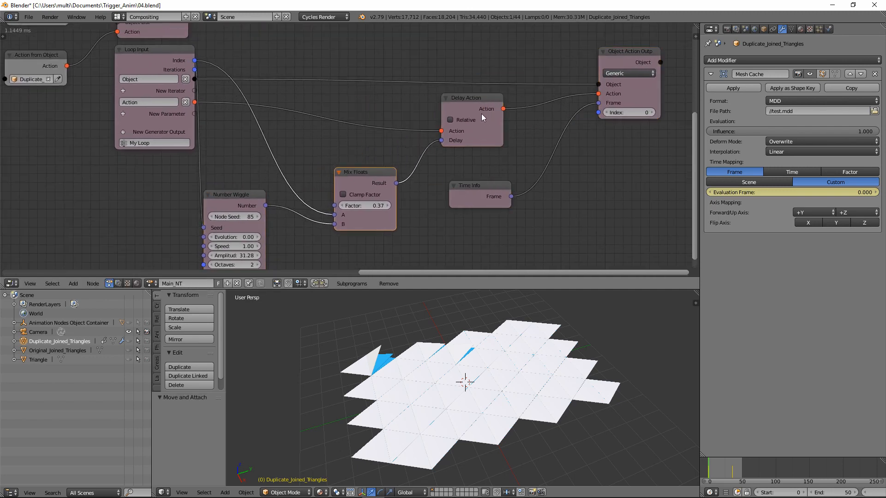
{"action": "left_click_drag", "start_coordinate": [481, 114], "coordinate": [480, 141]}
{"action": "left_click_drag", "start_coordinate": [477, 186], "coordinate": [469, 197]}
{"action": "left_click_drag", "start_coordinate": [474, 131], "coordinate": [477, 139]}
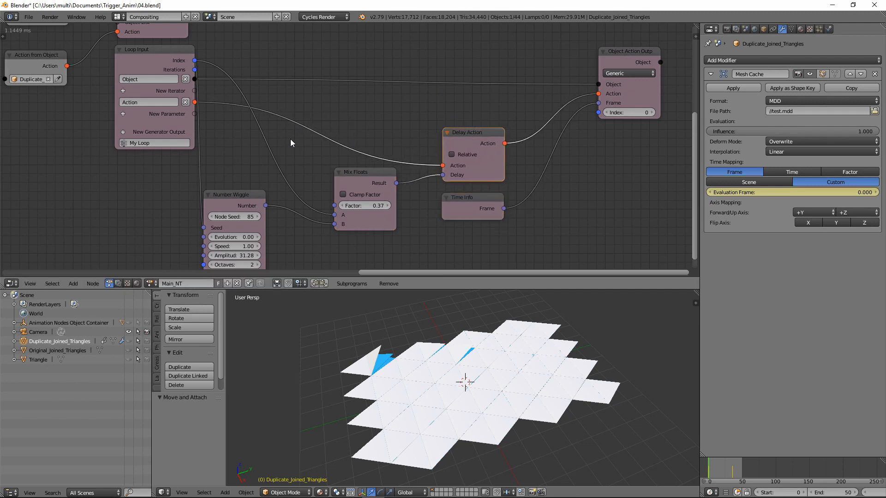
- Bypass Delay Action by linking the loop's Action straight to Object Action Output, and cut the output's Frame link
{"action": "middle_click_drag", "start_coordinate": [319, 102], "coordinate": [316, 138]}
{"action": "right_click_drag", "start_coordinate": [303, 184], "coordinate": [303, 184], "text": "ctrl"}
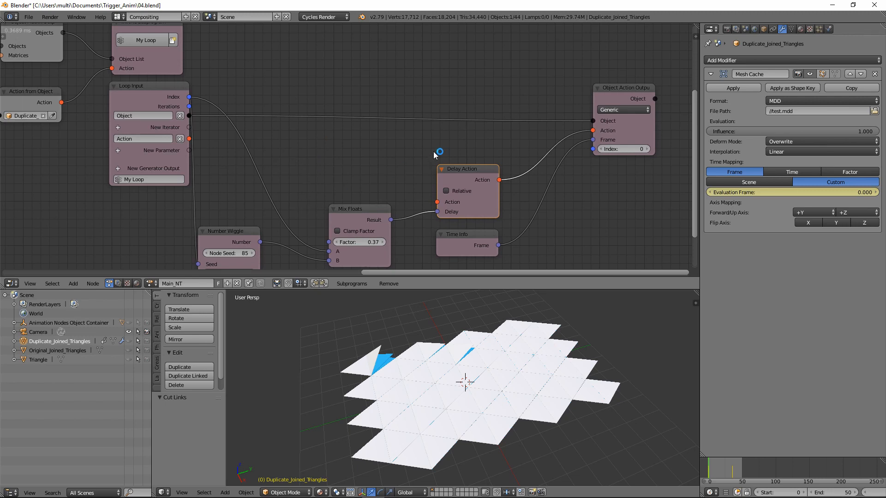
{"action": "left_click_drag", "start_coordinate": [194, 142], "coordinate": [593, 131]}
{"action": "middle_click_drag", "start_coordinate": [593, 203], "coordinate": [566, 219]}
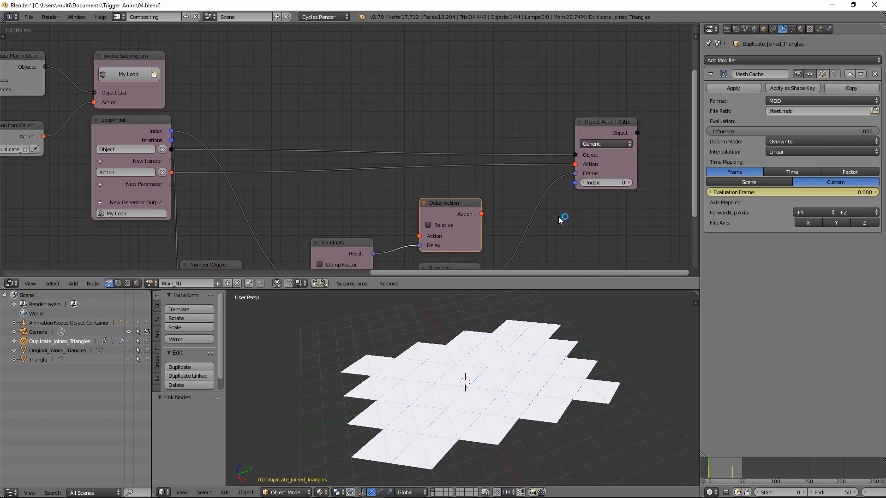
{"action": "right_click_drag", "start_coordinate": [565, 219], "coordinate": [580, 249], "text": "ctrl"}
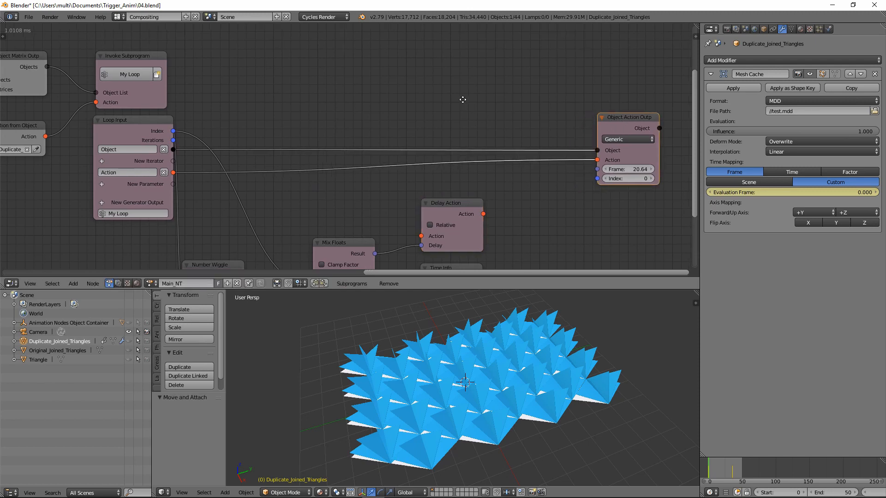
- Move the disconnected Delay Action and Time Info nodes down, clear of the direct action link
{"action": "middle_click_drag", "start_coordinate": [466, 196], "coordinate": [480, 143]}
{"action": "left_click_drag", "start_coordinate": [462, 224], "coordinate": [465, 252]}
{"action": "left_click_drag", "start_coordinate": [464, 155], "coordinate": [466, 195]}
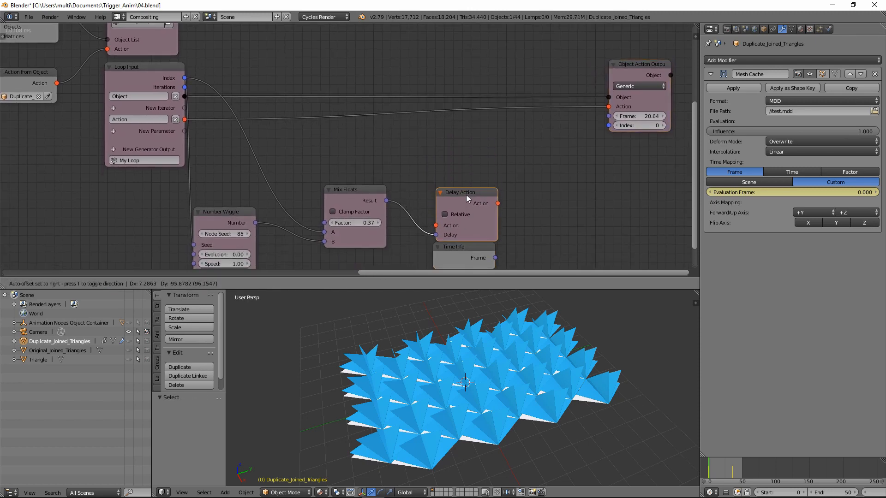
{"action": "left_click", "coordinate": [460, 256]}
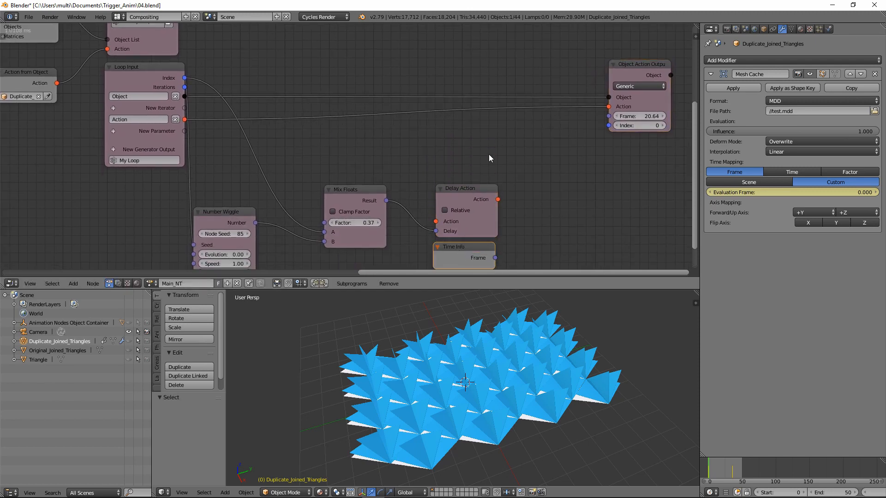
{"action": "middle_click_drag", "start_coordinate": [489, 154], "coordinate": [472, 211]}
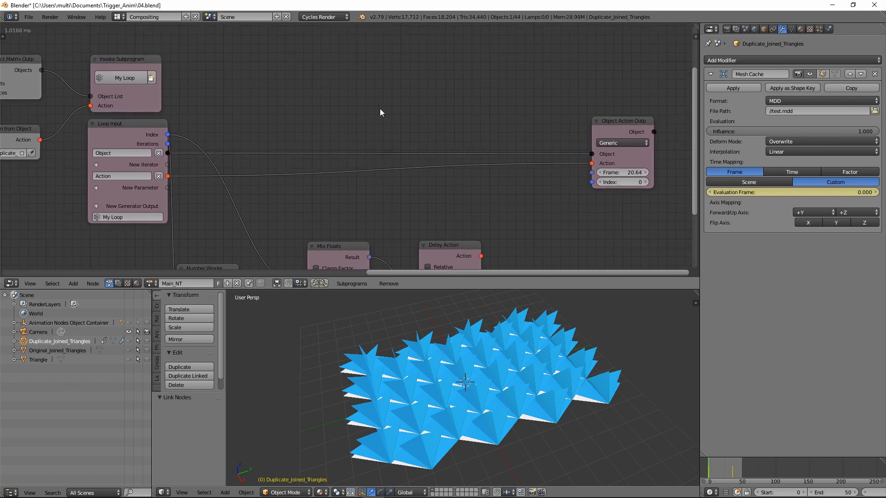
- Try a lower Frame value on Object Action Output, then set it to 0
{"action": "left_click_drag", "start_coordinate": [619, 172], "coordinate": [604, 172]}
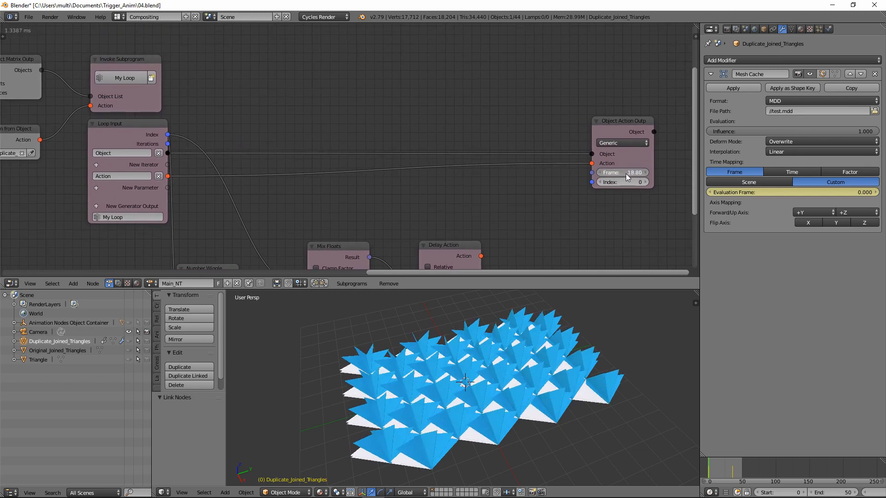
{"action": "left_click", "coordinate": [625, 172]}
{"action": "type", "text": "0"}
{"action": "key", "text": "Return"}
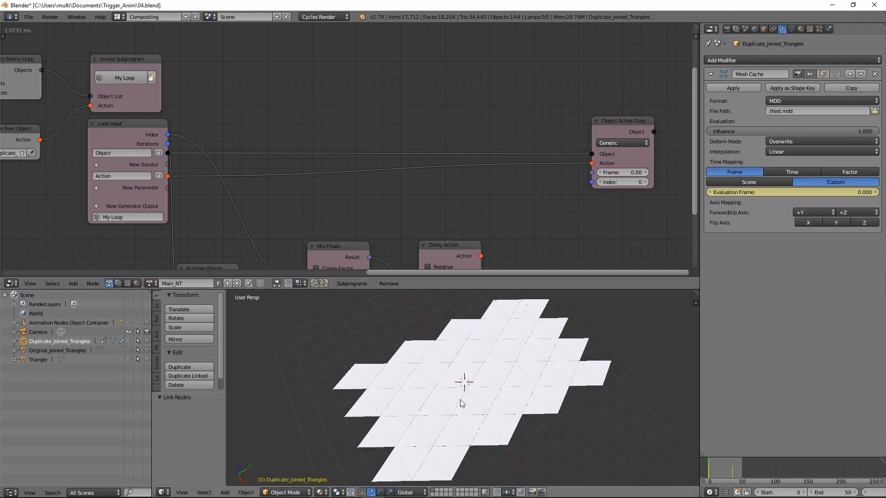
- Add a cube empty at the centre of the grid and scale it to about 4.09 along Y
{"action": "key", "text": "shift+a"}
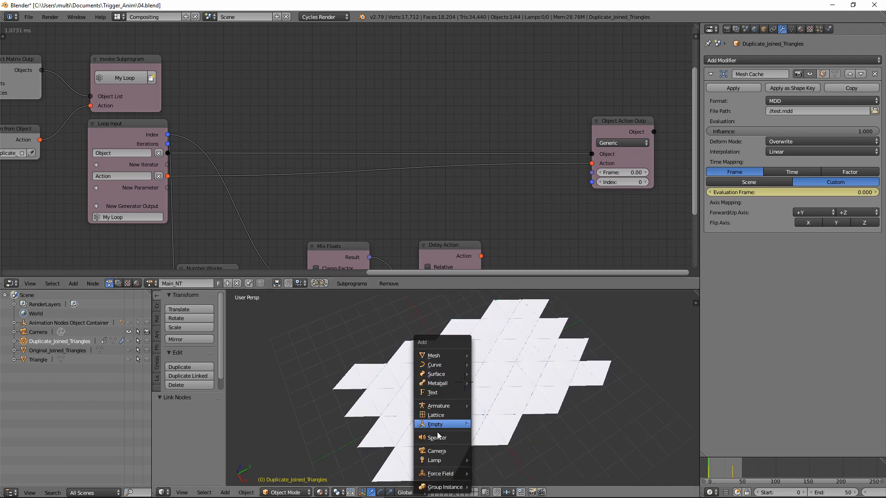
{"action": "mouse_move", "coordinate": [441, 425]}
{"action": "left_click", "coordinate": [500, 397]}
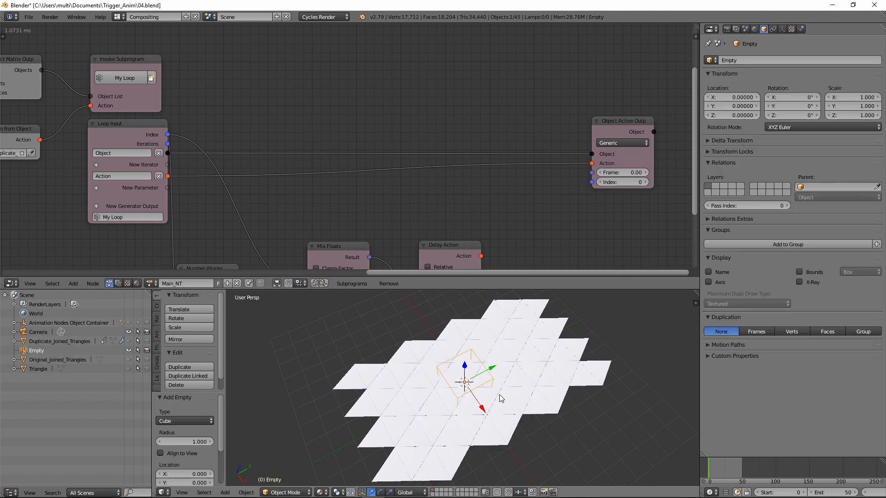
{"action": "middle_click_drag", "start_coordinate": [482, 410], "coordinate": [465, 401]}
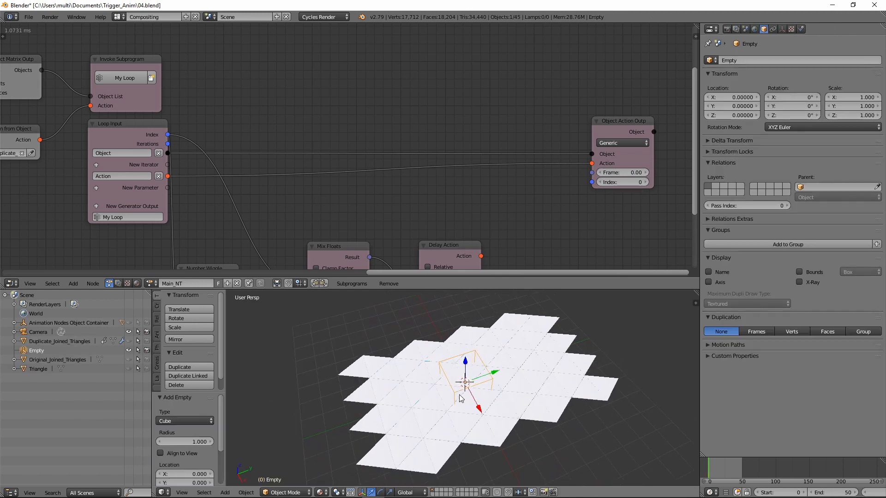
{"action": "key", "text": "s"}
{"action": "key", "text": "y"}
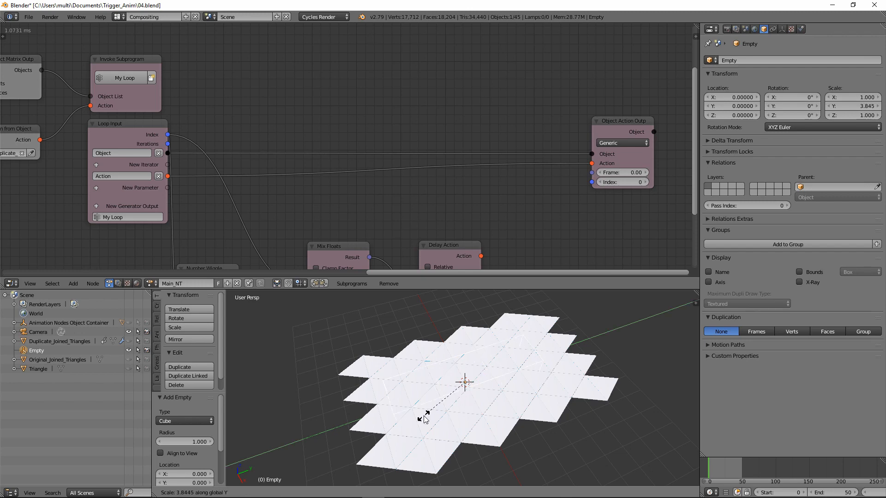
{"action": "left_click", "coordinate": [424, 418]}
- Add a Directional Falloff node above the loop's links in the node tree
{"action": "middle_click_drag", "start_coordinate": [474, 426], "coordinate": [480, 414]}
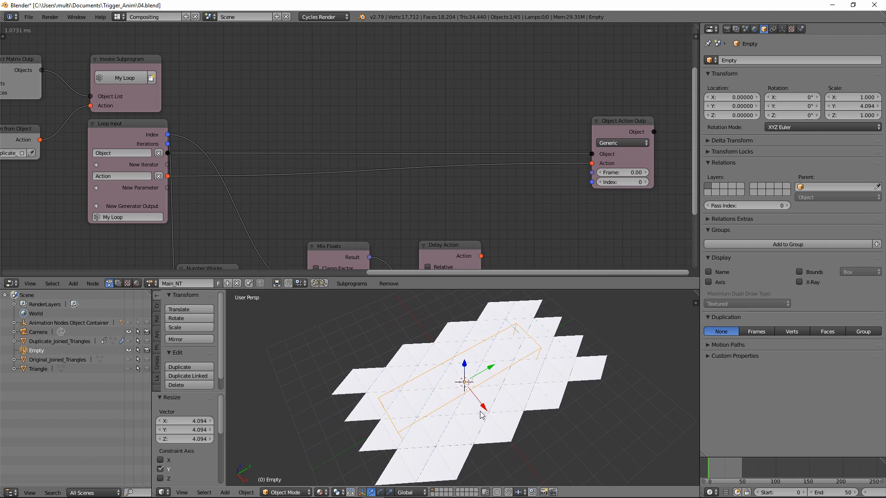
{"action": "key", "text": "ctrl+a"}
{"action": "type", "text": "dire"}
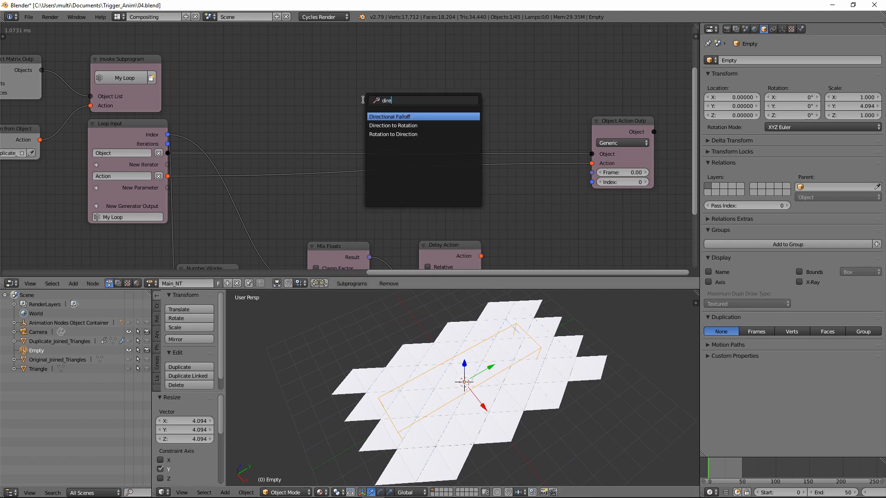
{"action": "key", "text": "Return"}
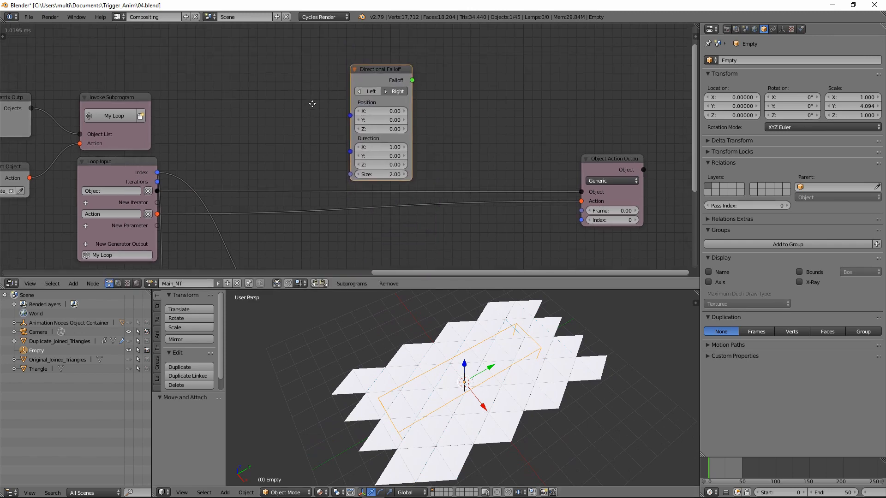
{"action": "left_click", "coordinate": [354, 60]}
- Add an Evaluate Falloff node, link the Directional Falloff into it, and set its falloff type to Location
{"action": "key", "text": "ctrl+a"}
{"action": "type", "text": "evalu"}
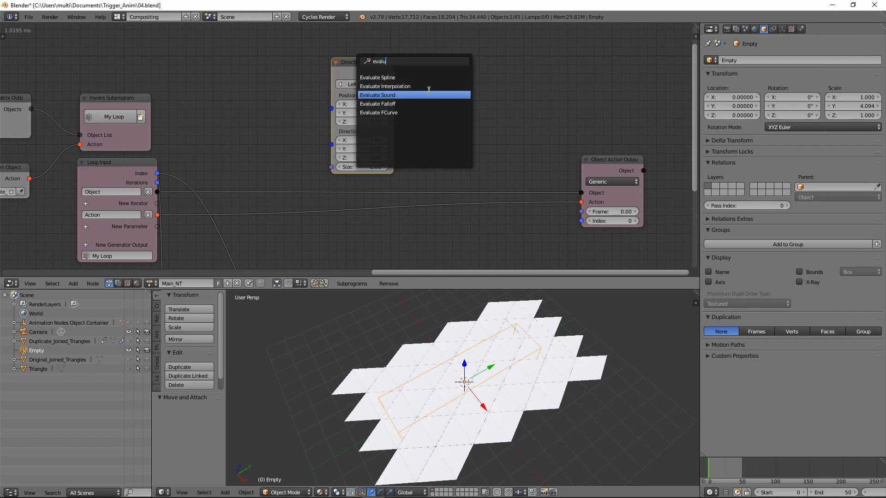
{"action": "left_click", "coordinate": [412, 102]}
{"action": "left_click", "coordinate": [419, 65]}
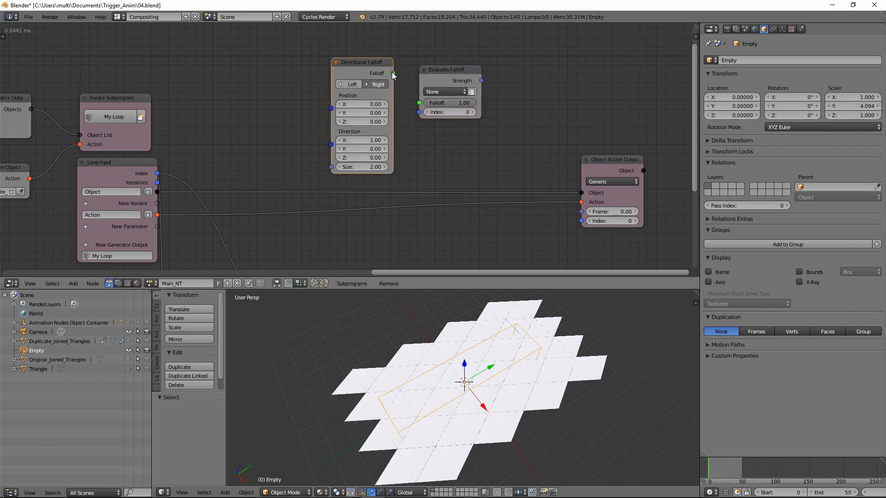
{"action": "left_click_drag", "start_coordinate": [393, 74], "coordinate": [420, 104]}
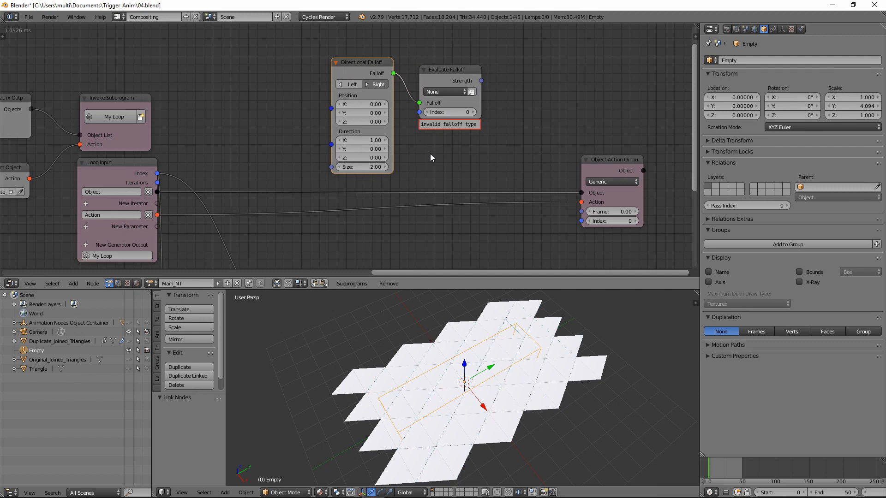
{"action": "left_click", "coordinate": [442, 94]}
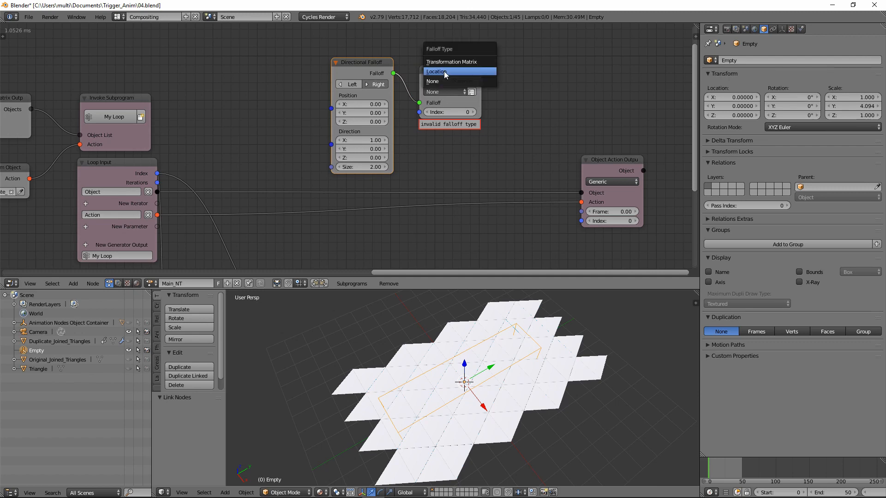
{"action": "left_click", "coordinate": [444, 71]}
{"action": "left_click_drag", "start_coordinate": [419, 126], "coordinate": [398, 147]}
- Add a Vector List iterator to the My Loop input node
{"action": "middle_click_drag", "start_coordinate": [212, 158], "coordinate": [330, 125]}
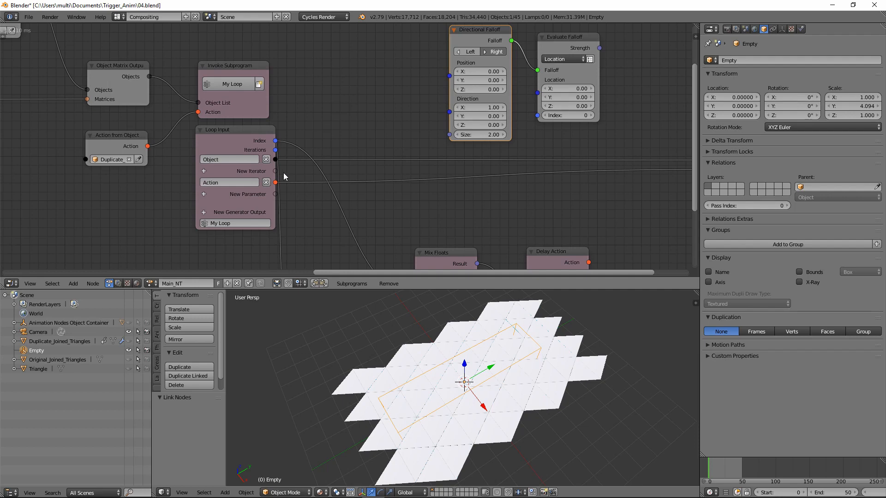
{"action": "left_click", "coordinate": [203, 171]}
{"action": "type", "text": "vec"}
{"action": "left_click", "coordinate": [236, 188]}
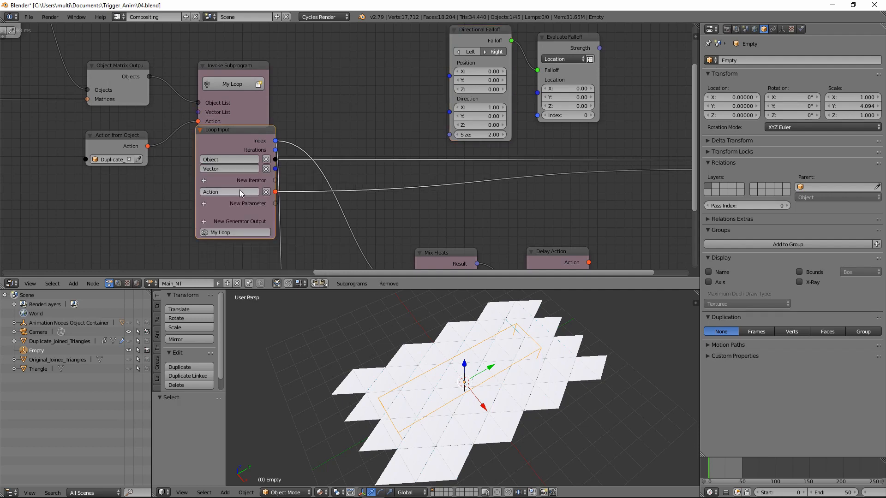
- Link Replicate Matrix through a Decompose Matrix node's Translations to the loop's Vector List, and tidy the surrounding nodes
{"action": "middle_click_drag", "start_coordinate": [140, 161], "coordinate": [394, 189]}
{"action": "left_click_drag", "start_coordinate": [375, 168], "coordinate": [359, 181]}
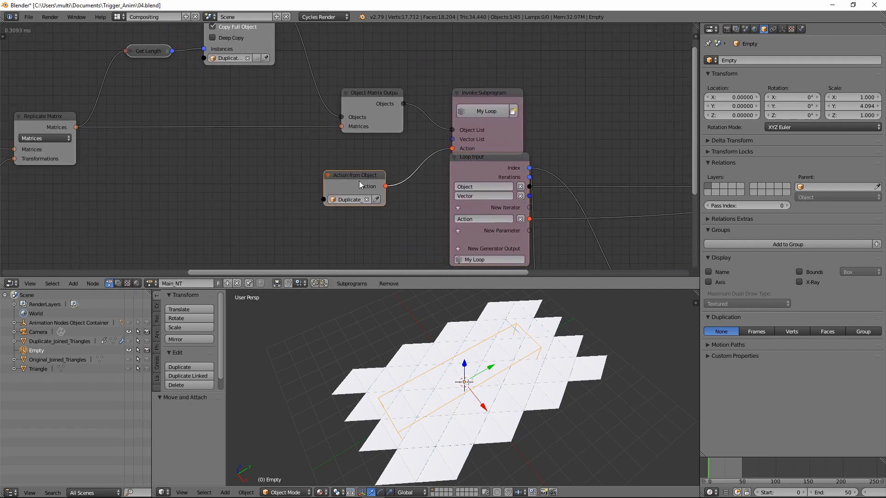
{"action": "left_click_drag", "start_coordinate": [469, 164], "coordinate": [469, 185]}
{"action": "left_click_drag", "start_coordinate": [77, 128], "coordinate": [454, 139]}
{"action": "left_click_drag", "start_coordinate": [269, 108], "coordinate": [374, 137]}
{"action": "left_click_drag", "start_coordinate": [355, 187], "coordinate": [366, 201]}
{"action": "left_click_drag", "start_coordinate": [370, 142], "coordinate": [376, 153]}
{"action": "left_click_drag", "start_coordinate": [377, 95], "coordinate": [375, 81]}
{"action": "left_click_drag", "start_coordinate": [372, 143], "coordinate": [370, 127]}
{"action": "left_click", "coordinate": [374, 189]}
{"action": "left_click_drag", "start_coordinate": [374, 190], "coordinate": [377, 188]}
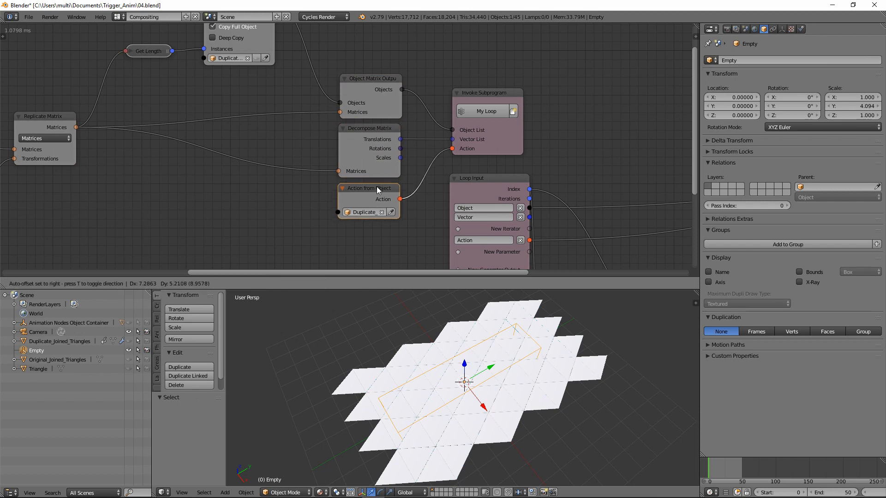
- Link the loop's Vector to Evaluate Falloff's Location and space the two falloff nodes apart
{"action": "middle_click_drag", "start_coordinate": [611, 152], "coordinate": [344, 122]}
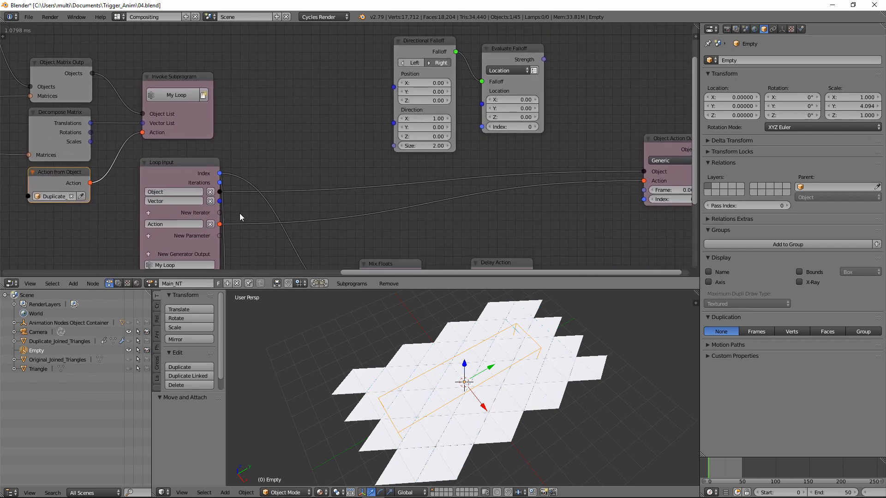
{"action": "left_click_drag", "start_coordinate": [220, 201], "coordinate": [482, 104]}
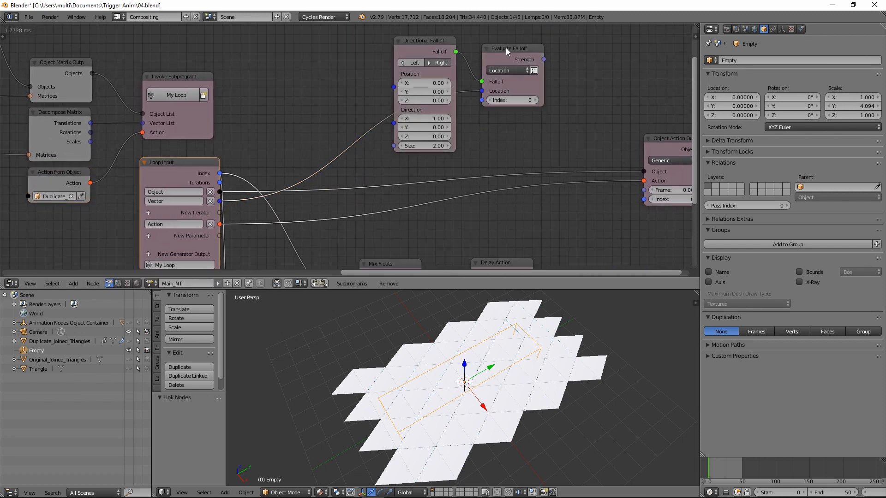
{"action": "left_click_drag", "start_coordinate": [507, 52], "coordinate": [549, 59]}
{"action": "left_click_drag", "start_coordinate": [433, 49], "coordinate": [414, 49]}
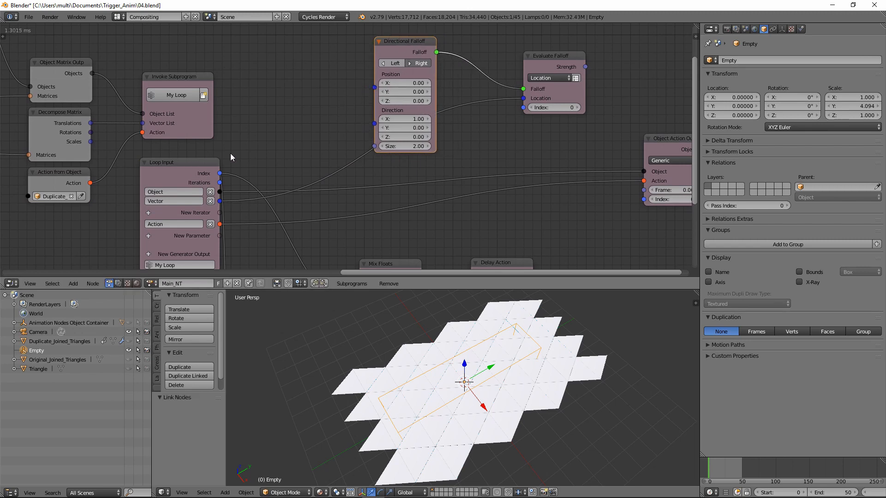
- Link Directional Falloff's Position and Direction to the Loop Input's New Parameter socket, adding both as loop parameters
{"action": "middle_click_drag", "start_coordinate": [231, 154], "coordinate": [315, 131]}
{"action": "left_click_drag", "start_coordinate": [457, 66], "coordinate": [295, 160]}
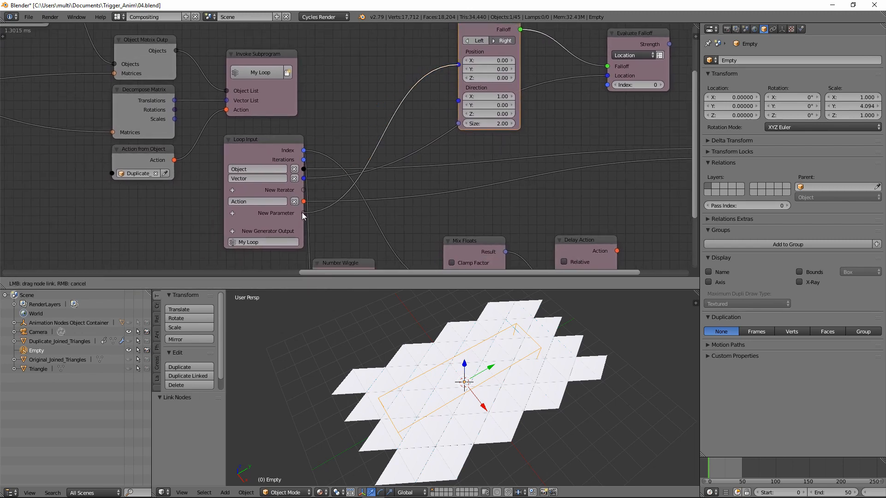
{"action": "left_click_drag", "start_coordinate": [303, 216], "coordinate": [304, 214]}
{"action": "left_click_drag", "start_coordinate": [457, 74], "coordinate": [414, 106]}
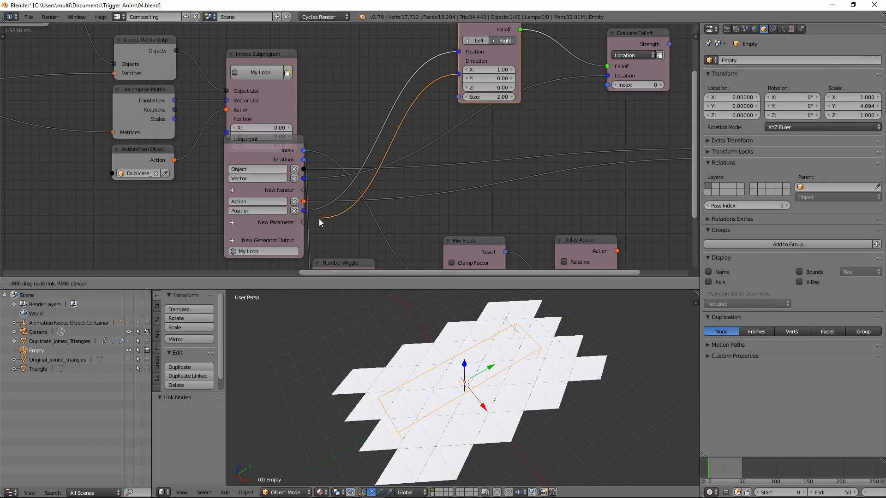
{"action": "left_click_drag", "start_coordinate": [304, 223], "coordinate": [304, 223]}
{"action": "middle_click_drag", "start_coordinate": [340, 217], "coordinate": [454, 183]}
{"action": "mouse_move", "coordinate": [377, 104]}
{"action": "left_mouse_down"}
{"action": "mouse_move", "coordinate": [373, 172]}
{"action": "mouse_move", "coordinate": [378, 98]}
{"action": "mouse_move", "coordinate": [374, 120]}
{"action": "left_mouse_up"}
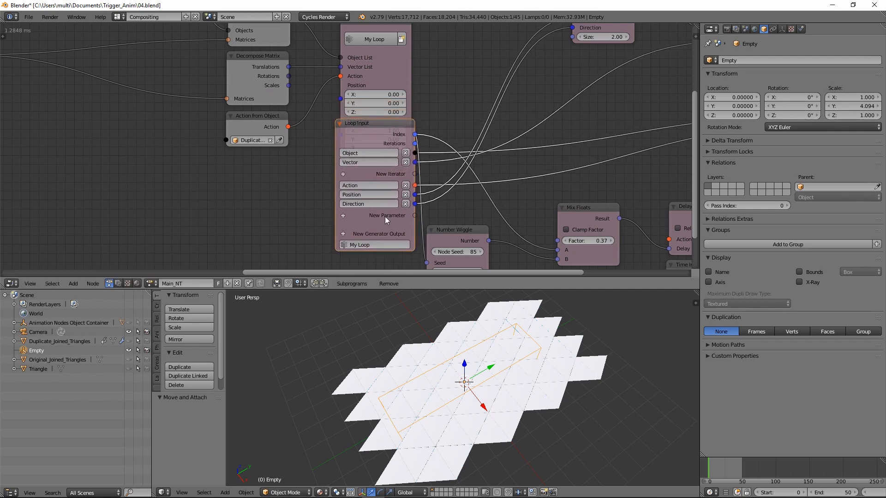
- Add an Object Transforms Input node, assign the Empty to it, and link its Location to My Loop's Position input
{"action": "left_click", "coordinate": [73, 284]}
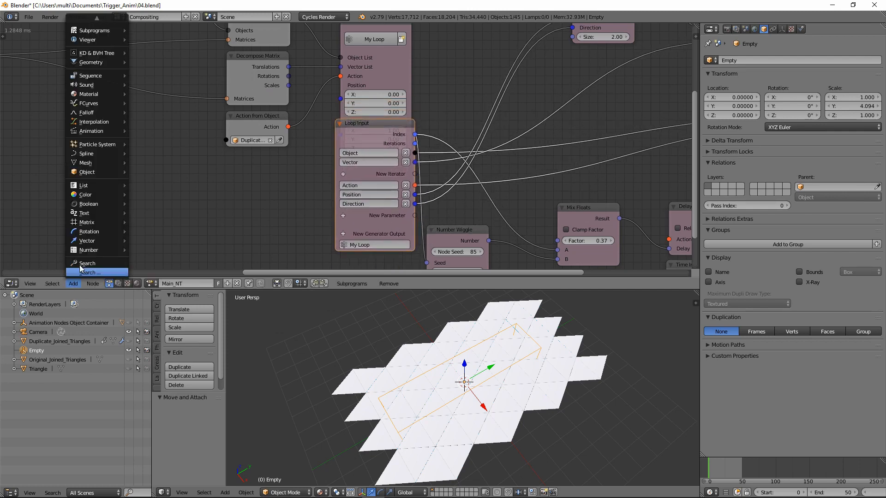
{"action": "mouse_move", "coordinate": [94, 174]}
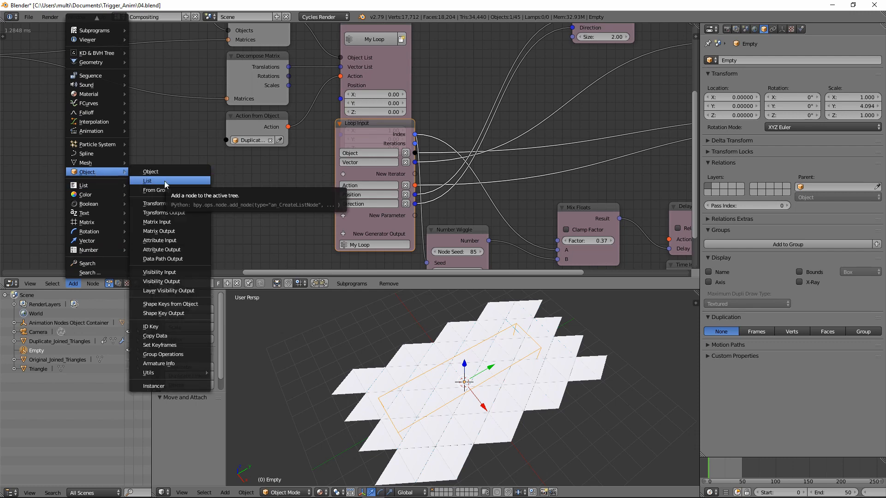
{"action": "left_click", "coordinate": [161, 203]}
{"action": "left_click", "coordinate": [170, 189]}
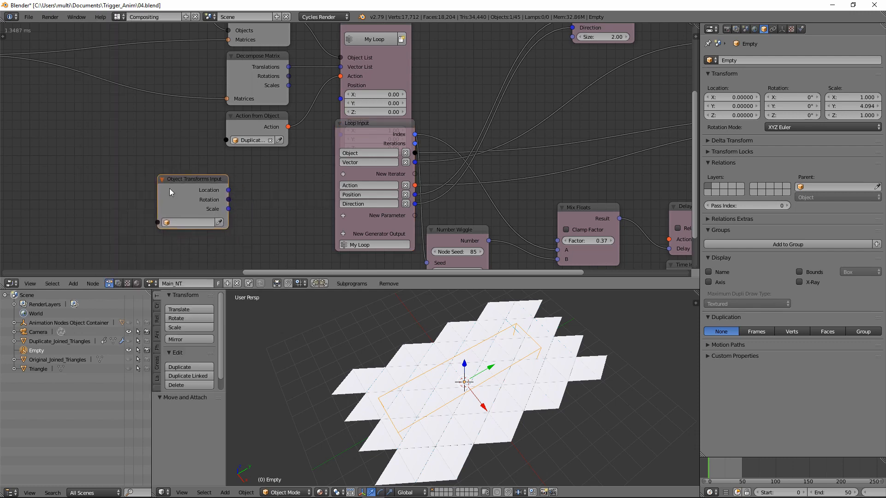
{"action": "left_click", "coordinate": [207, 222]}
{"action": "left_click_drag", "start_coordinate": [228, 190], "coordinate": [340, 85]}
- Link the Empty's Rotation to My Loop's Direction through a Rotation to Direction node, and space out the surrounding nodes
{"action": "left_click_drag", "start_coordinate": [361, 132], "coordinate": [360, 181]}
{"action": "left_click_drag", "start_coordinate": [228, 199], "coordinate": [250, 193]}
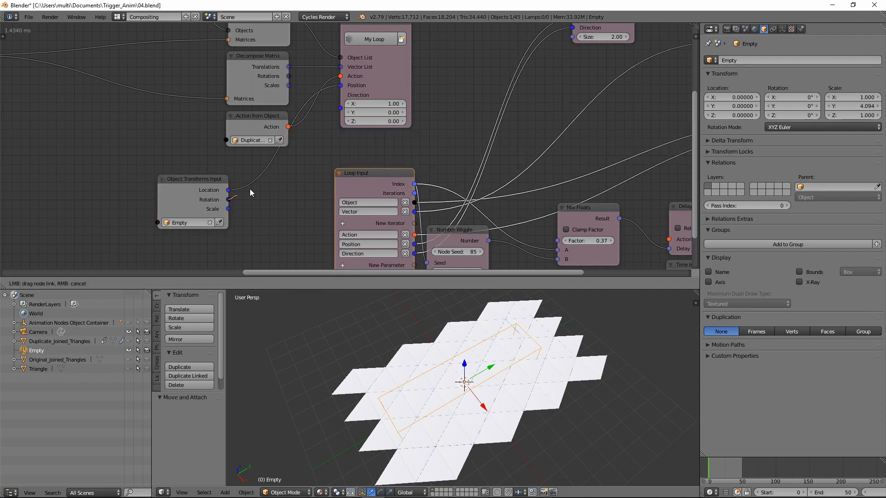
{"action": "left_click_drag", "start_coordinate": [347, 108], "coordinate": [347, 108]}
{"action": "left_click_drag", "start_coordinate": [368, 172], "coordinate": [370, 125]}
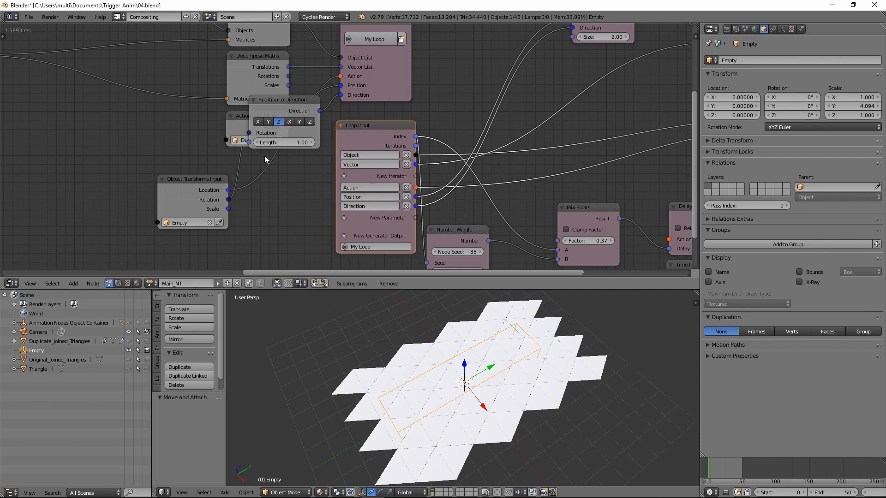
{"action": "middle_click_drag", "start_coordinate": [265, 156], "coordinate": [316, 193]}
{"action": "left_click_drag", "start_coordinate": [250, 214], "coordinate": [213, 222]}
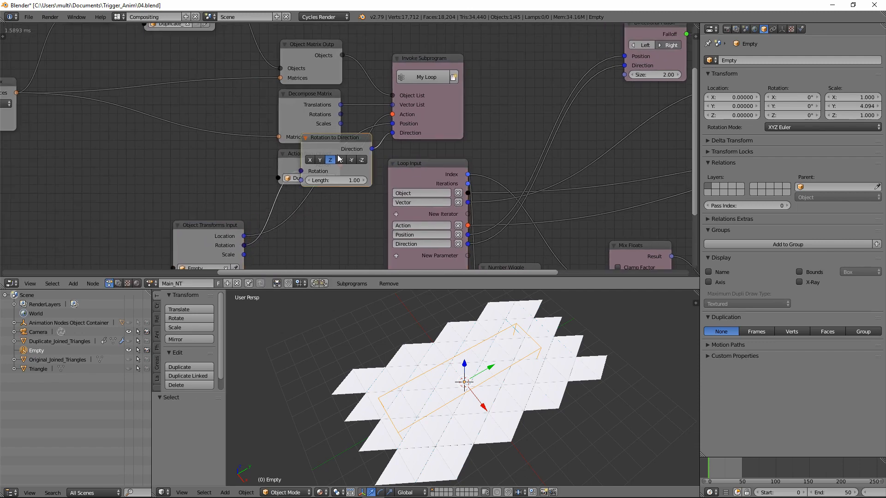
{"action": "left_click_drag", "start_coordinate": [341, 142], "coordinate": [333, 207]}
- Link Evaluate Falloff's Strength to the Object Action Output's Frame, leaving room between the two nodes
{"action": "middle_click_drag", "start_coordinate": [480, 113], "coordinate": [242, 171]}
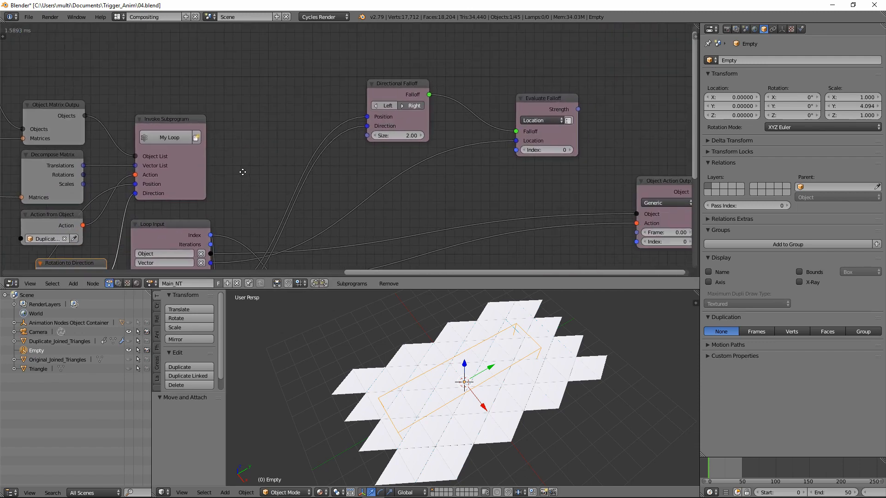
{"action": "middle_click_drag", "start_coordinate": [368, 170], "coordinate": [233, 141]}
{"action": "left_click_drag", "start_coordinate": [522, 167], "coordinate": [564, 149]}
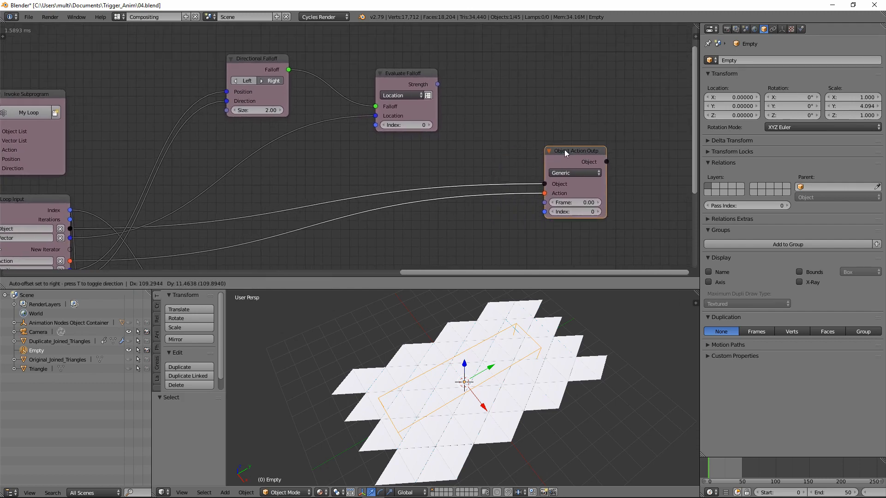
{"action": "left_click_drag", "start_coordinate": [436, 85], "coordinate": [547, 204]}
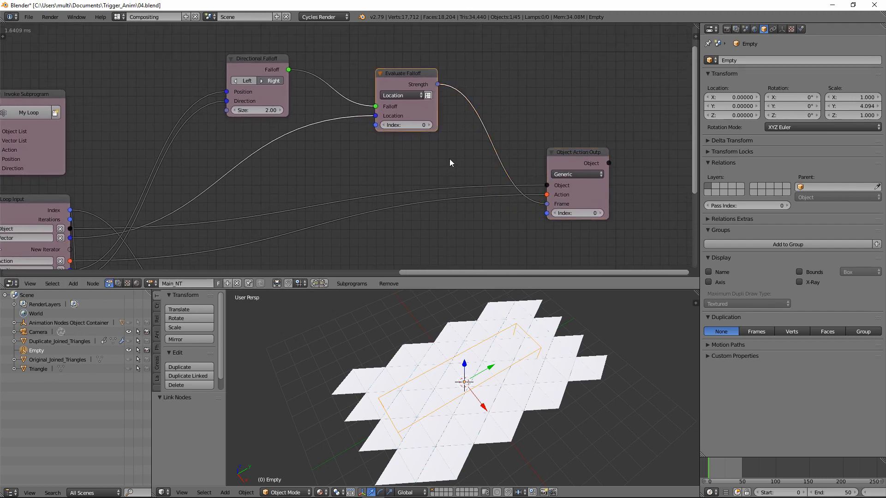
{"action": "left_click_drag", "start_coordinate": [410, 75], "coordinate": [389, 74]}
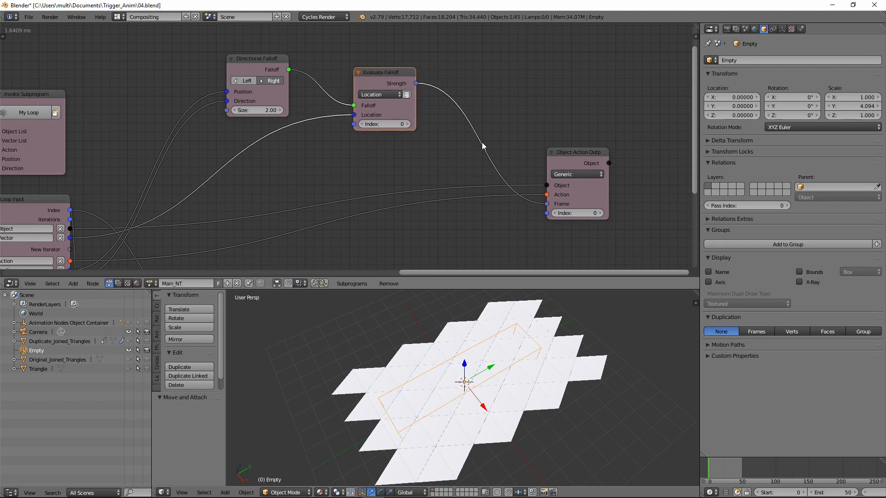
- Insert a Multiply Math node between Evaluate Falloff and Object Action Output, with B set to 36
{"action": "left_click", "coordinate": [73, 284]}
{"action": "mouse_move", "coordinate": [121, 249]}
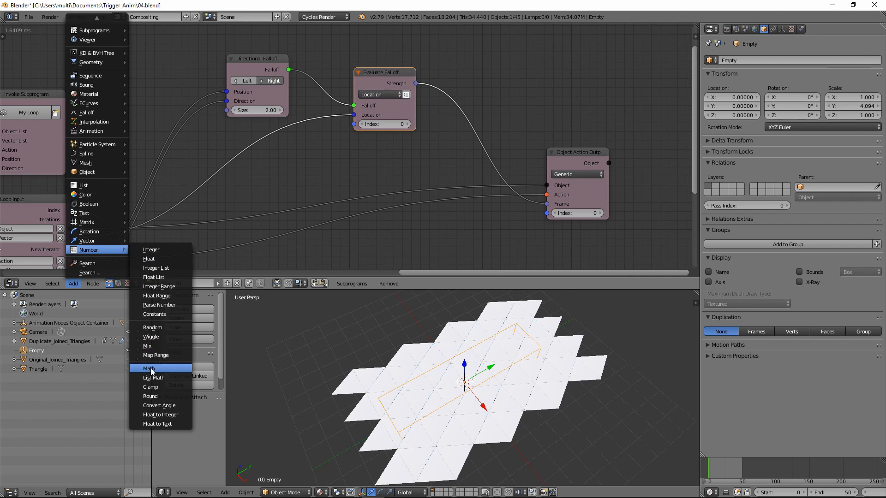
{"action": "left_click", "coordinate": [150, 368]}
{"action": "left_click", "coordinate": [483, 113]}
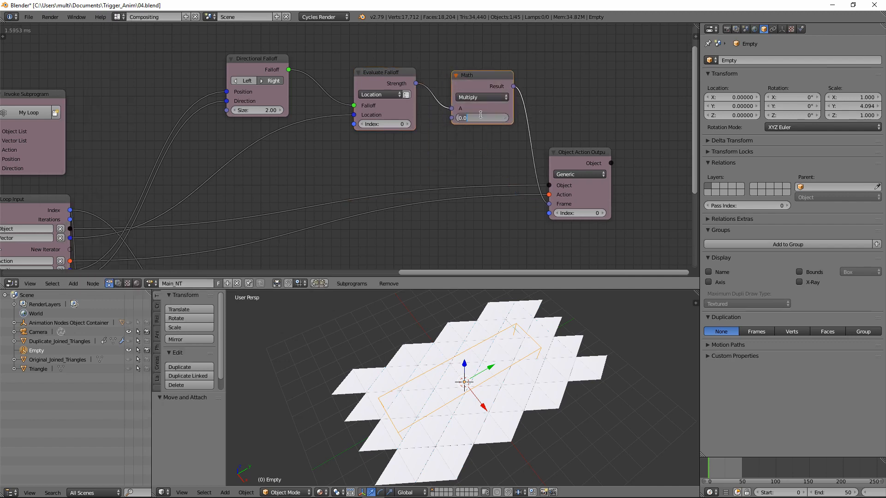
{"action": "type", "text": "36"}
{"action": "key", "text": "Return"}
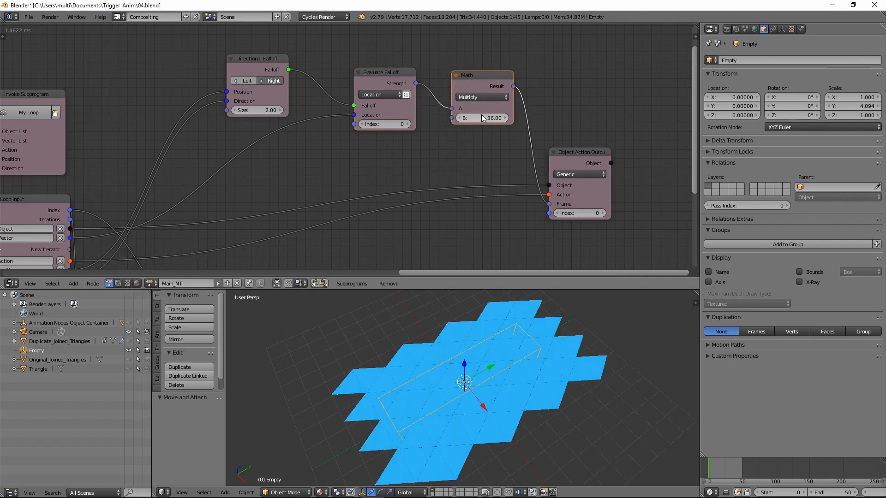
- Set the Rotation to Direction axis to X and move the Empty about 0.65 along X
{"action": "middle_click_drag", "start_coordinate": [480, 420], "coordinate": [478, 401]}
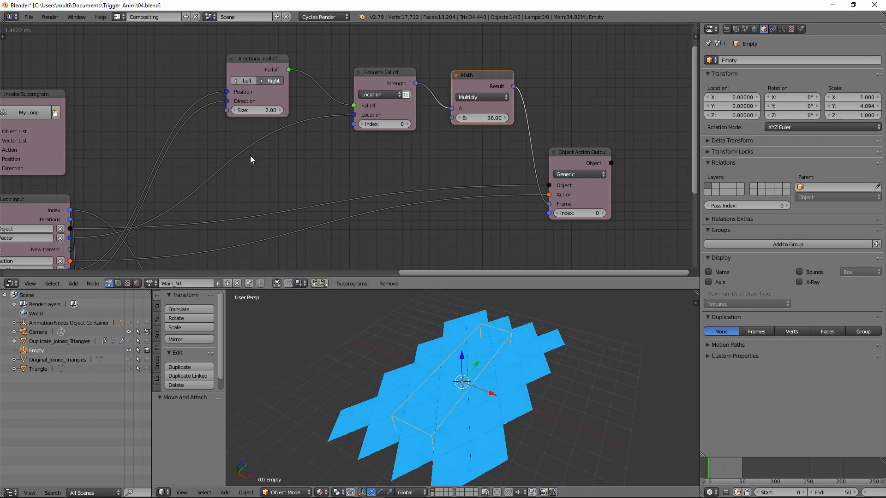
{"action": "middle_click_drag", "start_coordinate": [250, 158], "coordinate": [401, 126]}
{"action": "left_click", "coordinate": [221, 184]}
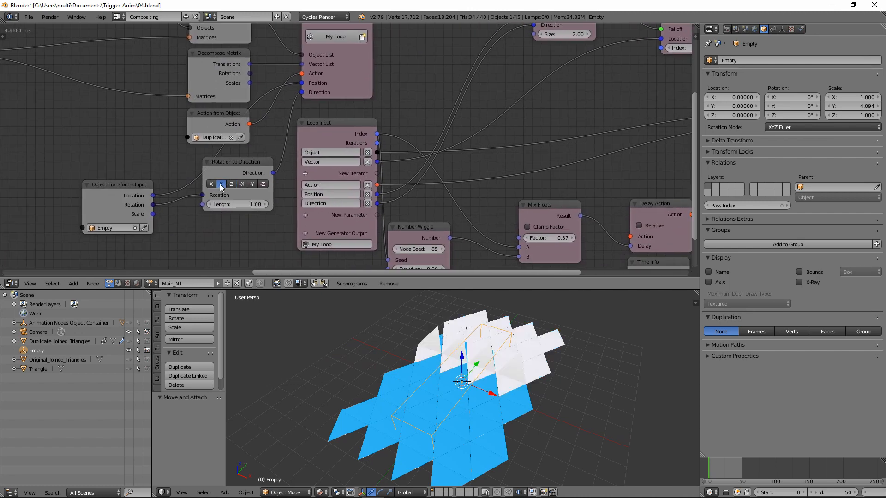
{"action": "left_click", "coordinate": [212, 184]}
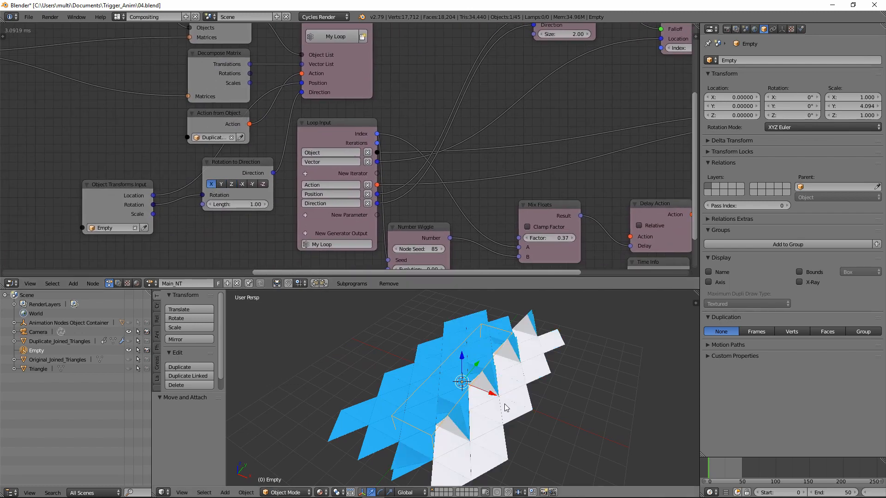
{"action": "mouse_move", "coordinate": [505, 404]}
{"action": "middle_mouse_down"}
{"action": "mouse_move", "coordinate": [504, 383]}
{"action": "mouse_move", "coordinate": [509, 400]}
{"action": "middle_mouse_up"}
{"action": "left_click_drag", "start_coordinate": [490, 394], "coordinate": [502, 396]}
- Turn on Always auto execution for the node tree and move the Empty about -0.96 along X
{"action": "left_click", "coordinate": [4, 40]}
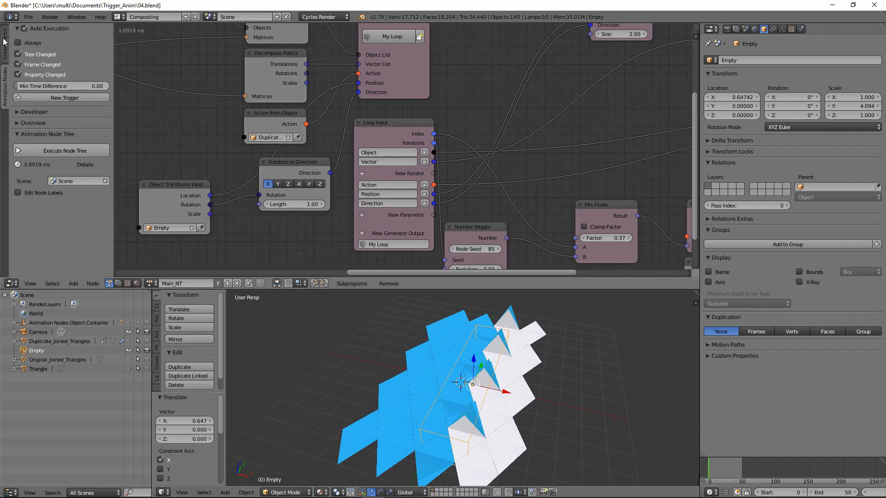
{"action": "left_click", "coordinate": [32, 43]}
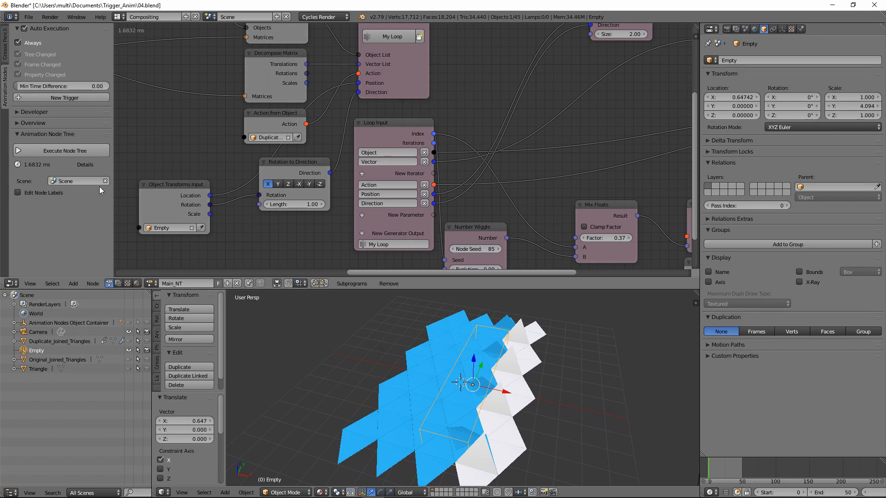
{"action": "left_click_drag", "start_coordinate": [111, 222], "coordinate": [9, 221]}
{"action": "left_click_drag", "start_coordinate": [506, 393], "coordinate": [487, 400]}
- Enlarge the Distribute Matrices grid to 7 X divisions and 7 Y divisions
{"action": "middle_click_drag", "start_coordinate": [67, 89], "coordinate": [494, 148]}
{"action": "middle_click_drag", "start_coordinate": [320, 175], "coordinate": [329, 128]}
{"action": "left_click", "coordinate": [259, 153]}
{"action": "left_click", "coordinate": [260, 154]}
{"action": "left_click", "coordinate": [259, 154]}
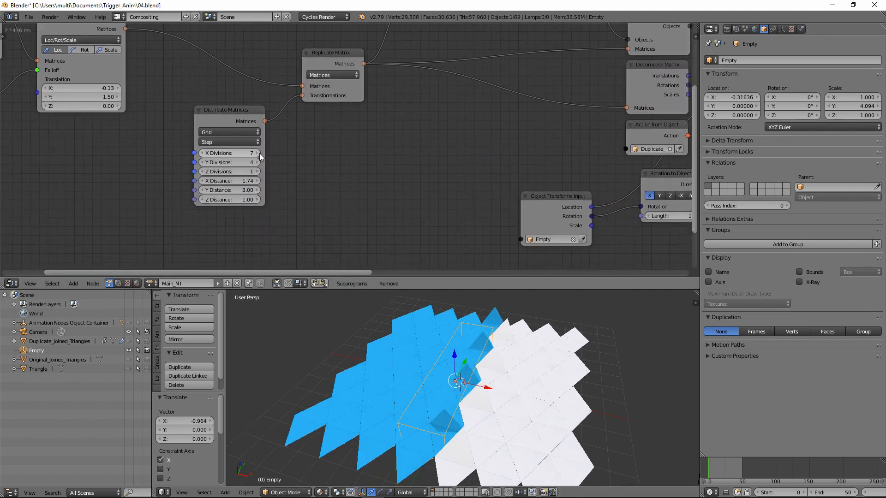
{"action": "left_click", "coordinate": [257, 162]}
{"action": "left_click", "coordinate": [258, 162]}
{"action": "left_click", "coordinate": [258, 162]}
- Examine the folding edge of the enlarged triangle grid in a rendered viewport preview
{"action": "scroll", "coordinate": [501, 406], "scroll_direction": "down", "scroll_amount": 2}
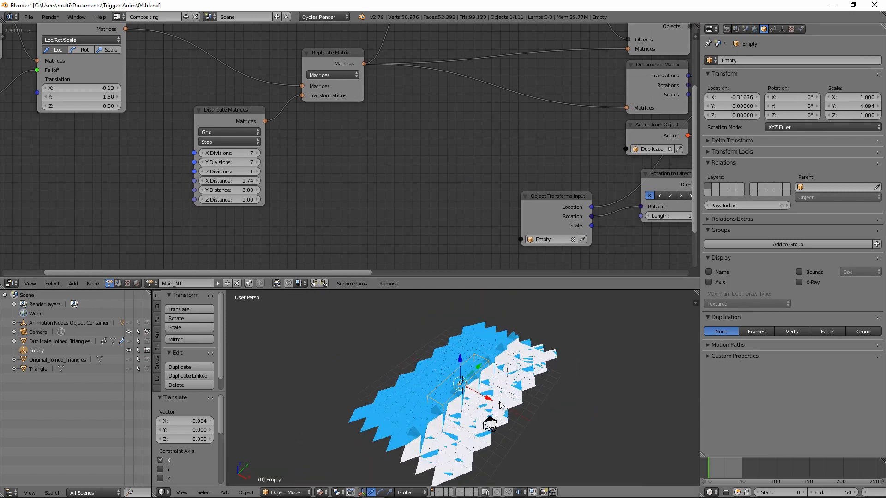
{"action": "middle_click_drag", "start_coordinate": [501, 406], "coordinate": [498, 385]}
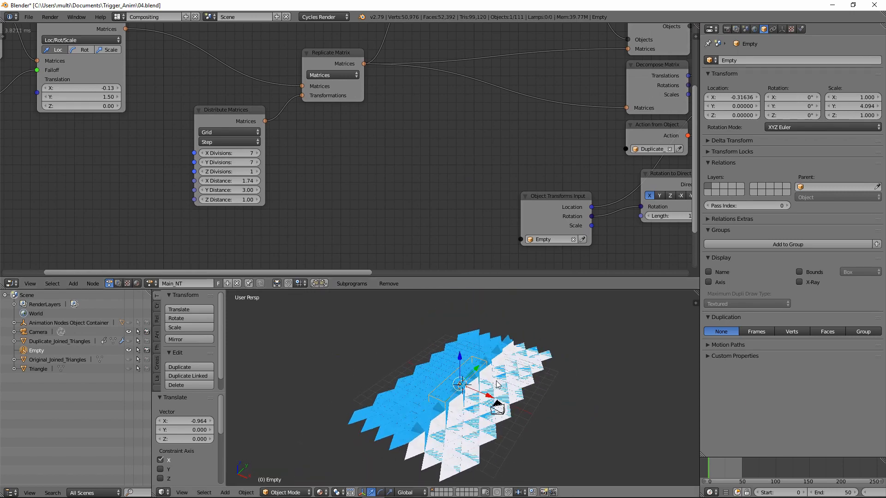
{"action": "key", "text": "shift+z"}
{"action": "scroll", "coordinate": [499, 395], "scroll_direction": "up", "scroll_amount": 2}
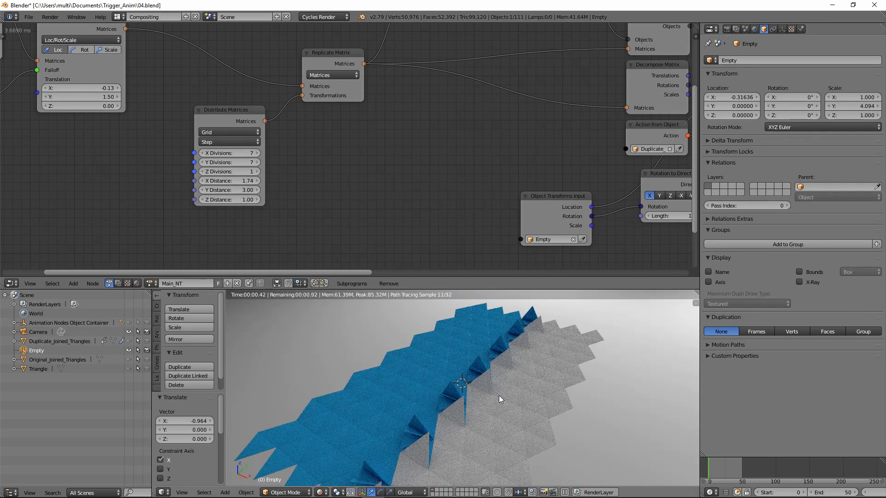
{"action": "middle_click_drag", "start_coordinate": [503, 395], "coordinate": [482, 393]}
{"action": "scroll", "coordinate": [482, 393], "scroll_direction": "up", "scroll_amount": 2}
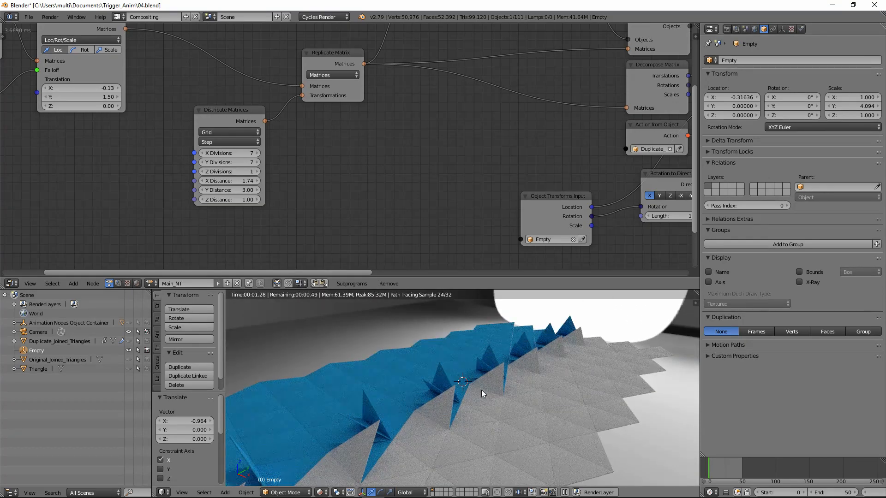
{"action": "key", "text": "shift+z"}
- Move the Empty about -0.84 along X to shift the folding edge across the grid
{"action": "scroll", "coordinate": [481, 390], "scroll_direction": "down", "scroll_amount": 3}
{"action": "middle_click_drag", "start_coordinate": [480, 403], "coordinate": [463, 386]}
{"action": "key", "text": "g"}
{"action": "key", "text": "x"}
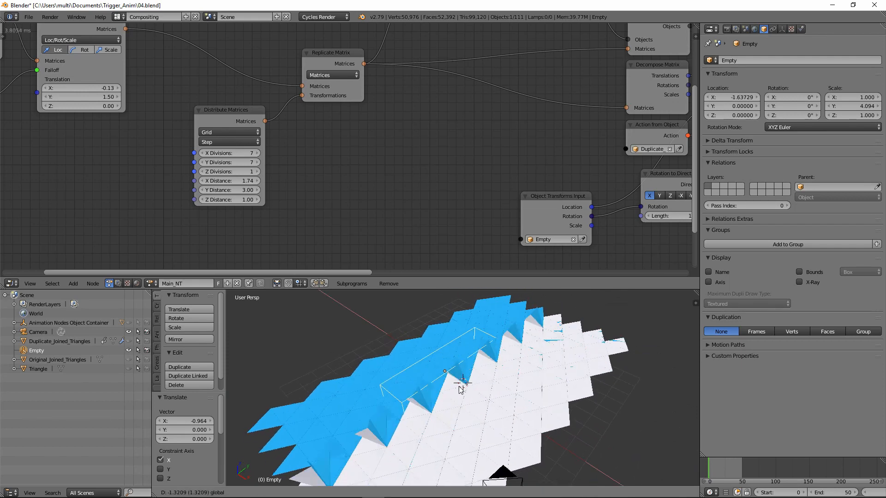
{"action": "left_click", "coordinate": [471, 401]}
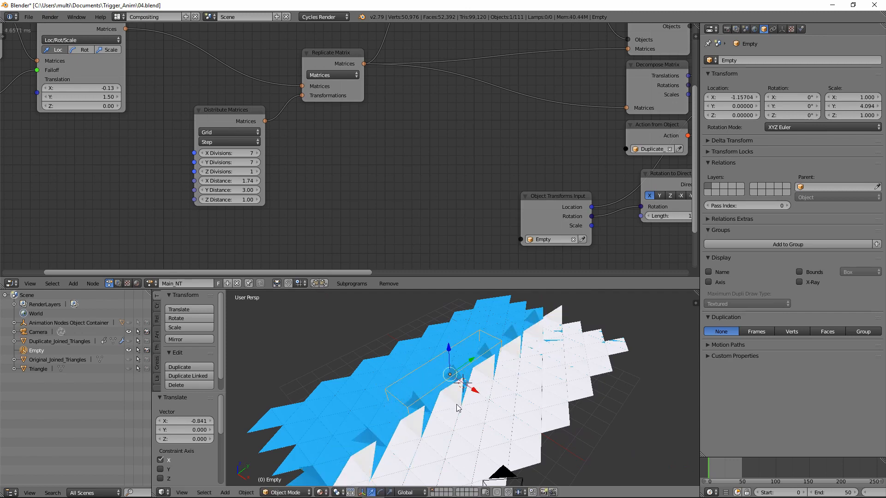
- Increase the Directional Falloff's Size to 4.80
{"action": "middle_click_drag", "start_coordinate": [457, 405], "coordinate": [466, 399]}
{"action": "middle_click_drag", "start_coordinate": [495, 72], "coordinate": [401, 244]}
{"action": "middle_click_drag", "start_coordinate": [464, 199], "coordinate": [266, 162]}
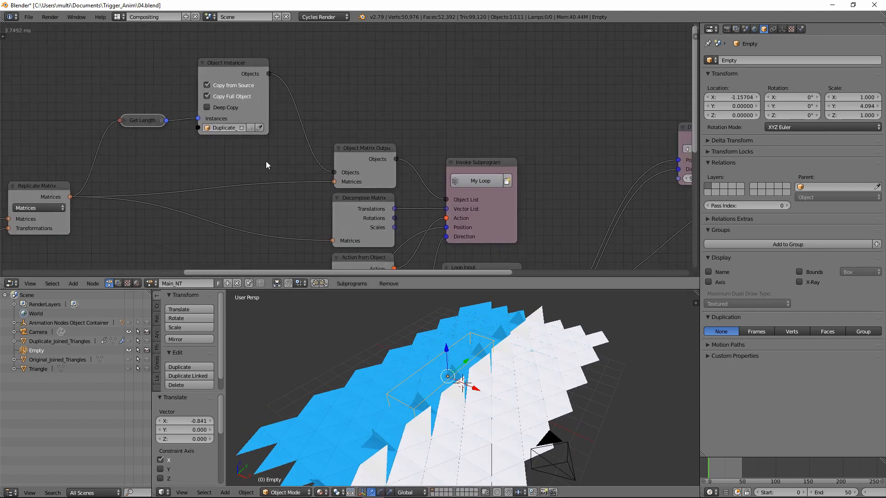
{"action": "middle_click_drag", "start_coordinate": [611, 178], "coordinate": [330, 132]}
{"action": "scroll", "coordinate": [396, 162], "scroll_direction": "up", "scroll_amount": 2}
{"action": "left_click_drag", "start_coordinate": [431, 132], "coordinate": [438, 133]}
- Move the Empty about -0.79 along X with the wider falloff
{"action": "scroll", "coordinate": [447, 355], "scroll_direction": "down", "scroll_amount": 4}
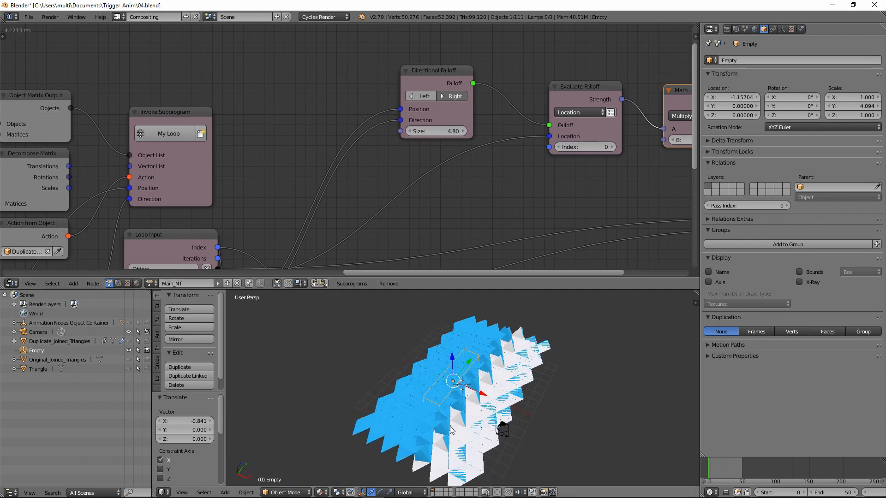
{"action": "key", "text": "g"}
{"action": "key", "text": "x"}
{"action": "left_click", "coordinate": [474, 398]}
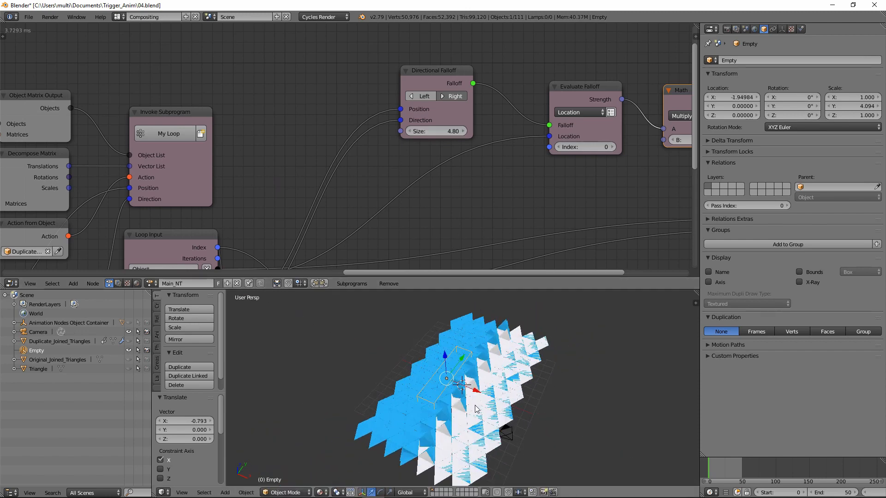
- Try rotating the Empty around the global Z axis to change the folding direction
{"action": "key", "text": "r"}
{"action": "key", "text": "z"}
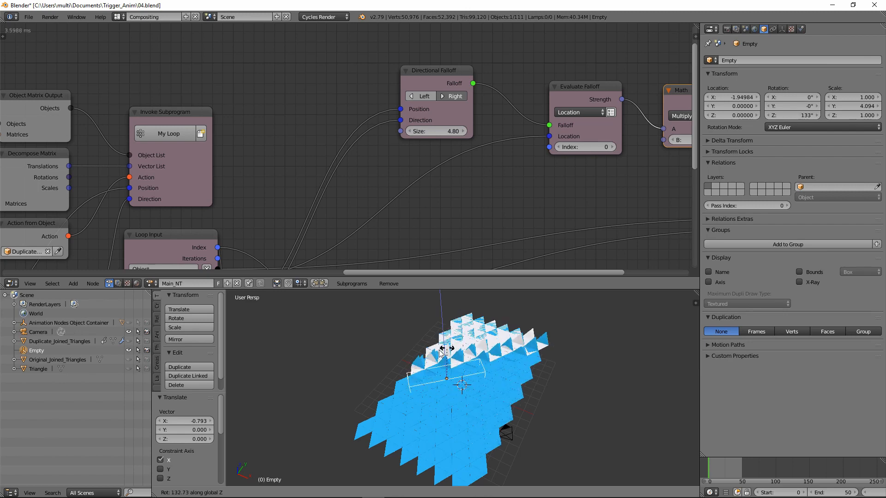
{"action": "right_click", "coordinate": [503, 382]}
{"action": "mouse_move", "coordinate": [490, 403]}
{"action": "middle_mouse_down"}
{"action": "mouse_move", "coordinate": [458, 376]}
{"action": "mouse_move", "coordinate": [467, 397]}
{"action": "mouse_move", "coordinate": [477, 391]}
{"action": "mouse_move", "coordinate": [473, 402]}
{"action": "middle_mouse_up"}
{"action": "scroll", "coordinate": [467, 397], "scroll_direction": "up", "scroll_amount": 2}
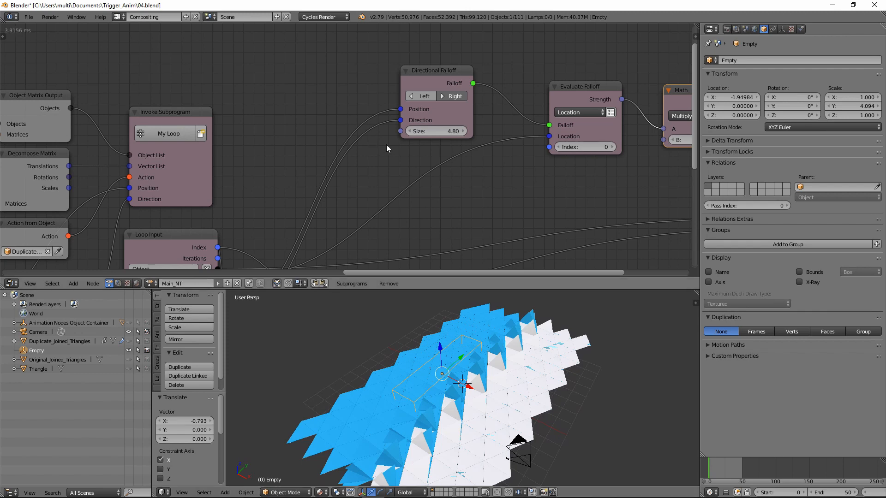
- Add a Random Number node, feeding the Loop Input's Index into its Seed and its Number into the Directional Falloff's Size
{"action": "scroll", "coordinate": [412, 152], "scroll_direction": "down", "scroll_amount": 4}
{"action": "middle_click_drag", "start_coordinate": [410, 162], "coordinate": [392, 130]}
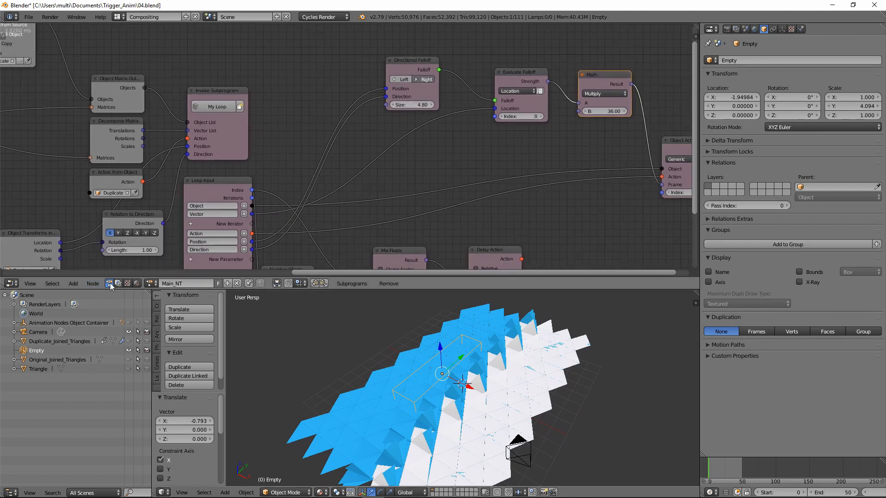
{"action": "left_click", "coordinate": [73, 283]}
{"action": "mouse_move", "coordinate": [100, 250]}
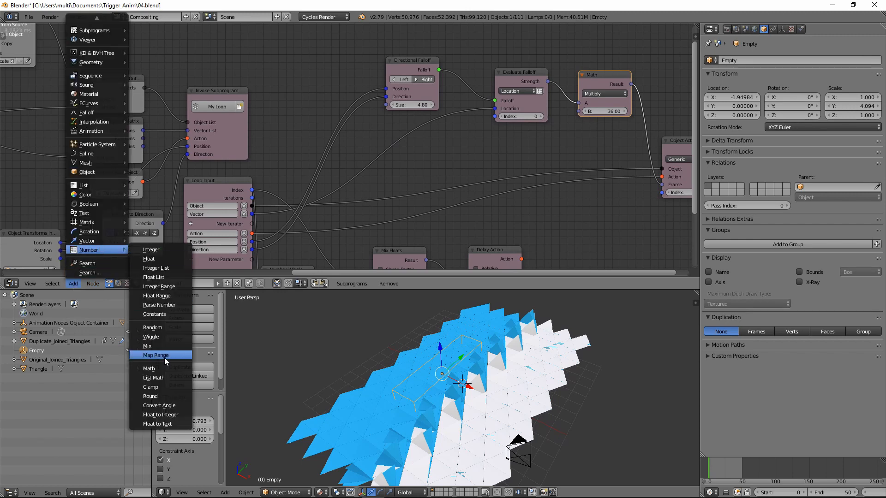
{"action": "left_click", "coordinate": [152, 328]}
{"action": "left_click", "coordinate": [259, 167]}
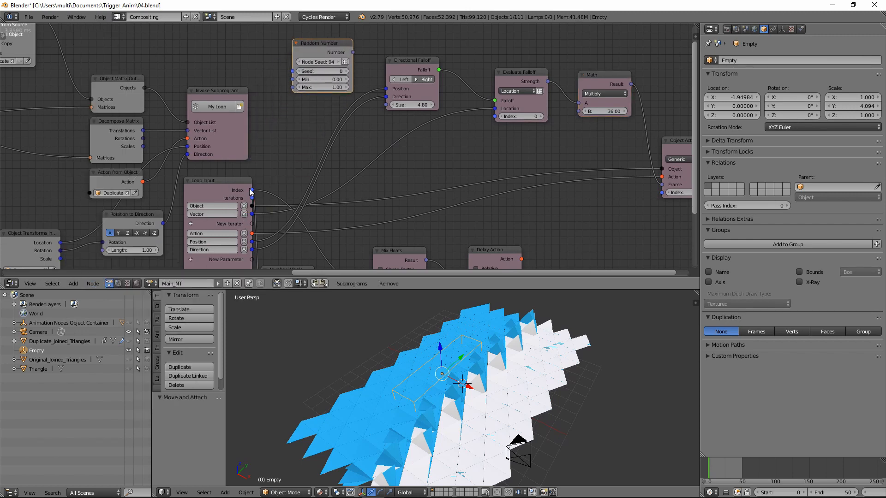
{"action": "left_click_drag", "start_coordinate": [252, 191], "coordinate": [293, 71]}
{"action": "left_click_drag", "start_coordinate": [353, 52], "coordinate": [385, 105]}
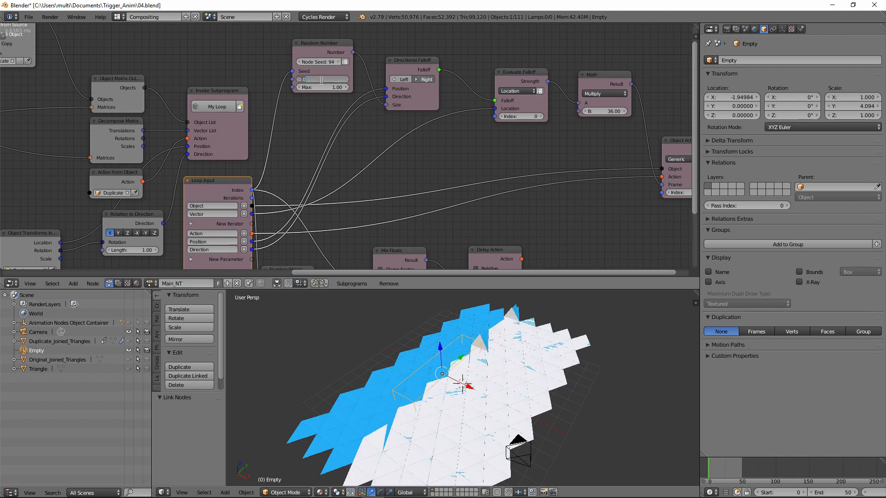
- Set the Random Number's Min to 1.00 and Max to 4.12, and move the Empty about -0.67 along X
{"action": "type", "text": "1"}
{"action": "key", "text": "Return"}
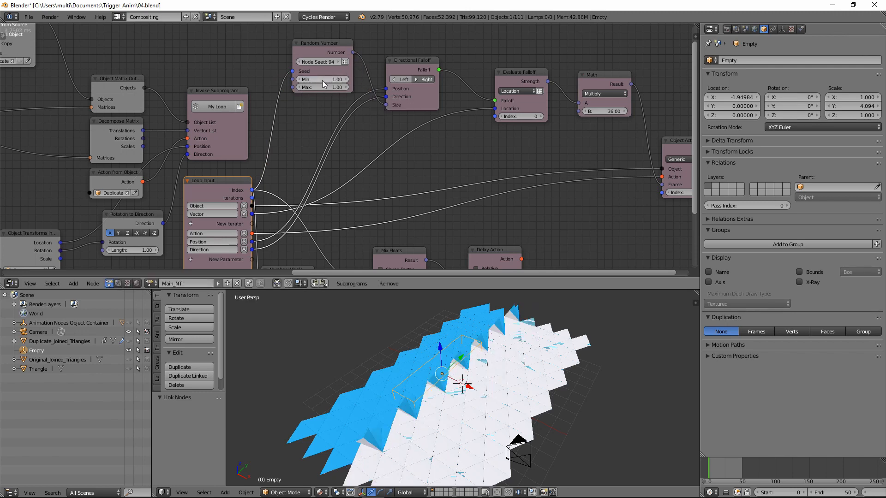
{"action": "left_click_drag", "start_coordinate": [321, 88], "coordinate": [327, 89]}
{"action": "middle_click_drag", "start_coordinate": [445, 454], "coordinate": [462, 406]}
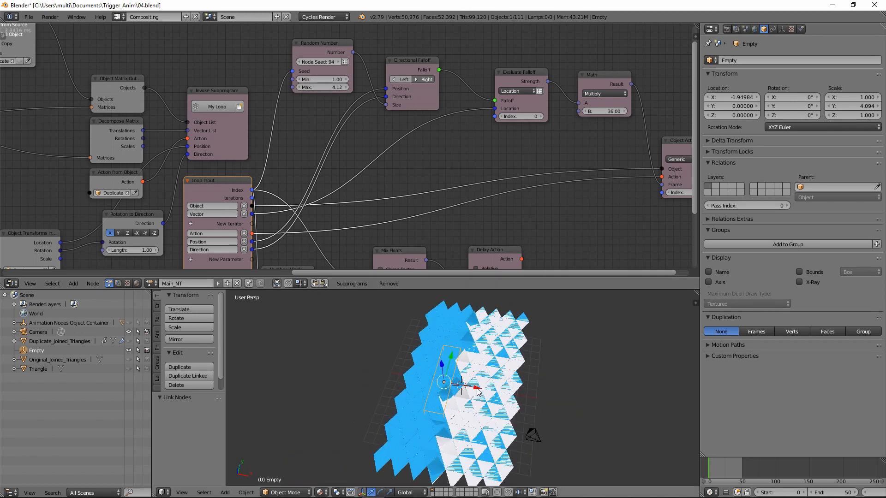
{"action": "left_click_drag", "start_coordinate": [470, 387], "coordinate": [457, 387]}
- Set the Random Number's Node Seed to 97, Min to 4.20 and Max to 9.00
{"action": "left_click", "coordinate": [338, 62]}
{"action": "left_click", "coordinate": [338, 62]}
{"action": "left_click", "coordinate": [337, 62]}
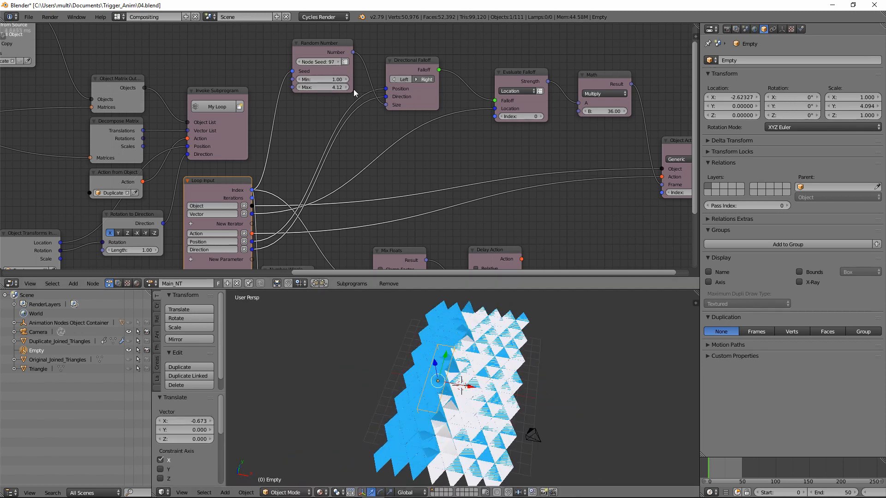
{"action": "mouse_move", "coordinate": [347, 87]}
{"action": "left_mouse_down"}
{"action": "mouse_move", "coordinate": [328, 89]}
{"action": "mouse_move", "coordinate": [336, 90]}
{"action": "left_mouse_up"}
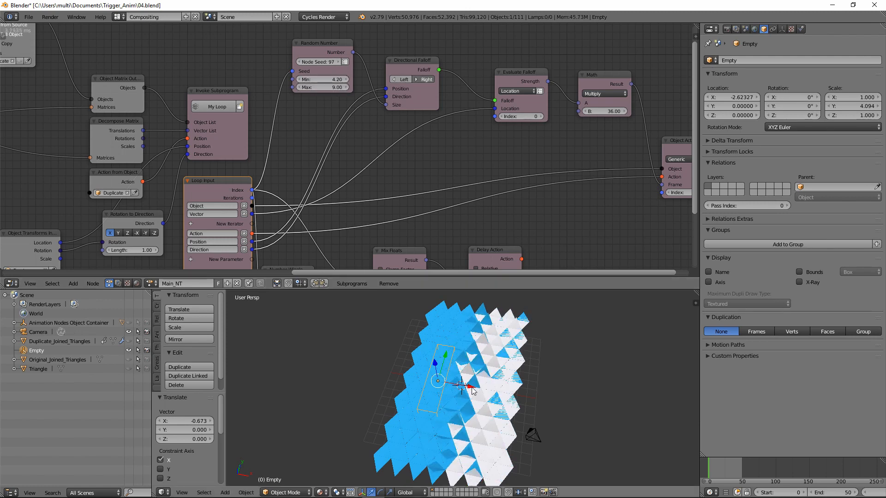
- Move the Empty about -5.33 along X and preview the folding in rendered shading
{"action": "left_click_drag", "start_coordinate": [473, 391], "coordinate": [424, 395]}
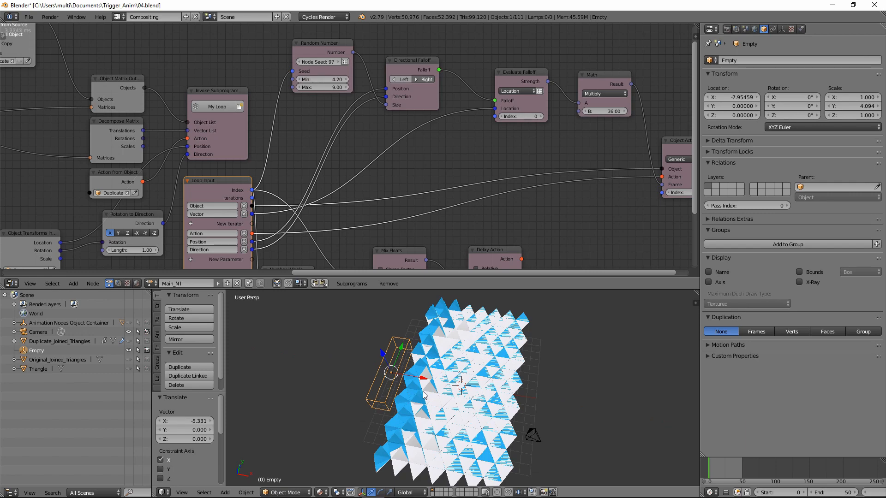
{"action": "key", "text": "shift+z"}
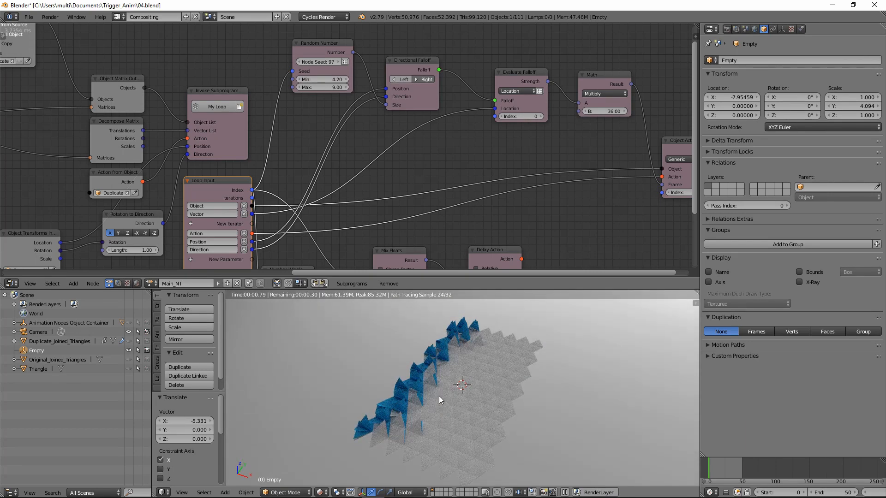
{"action": "key", "text": "shift+z"}
- Move the Empty about 3.90 along X back over the grid and save the file
{"action": "key", "text": "g"}
{"action": "key", "text": "x"}
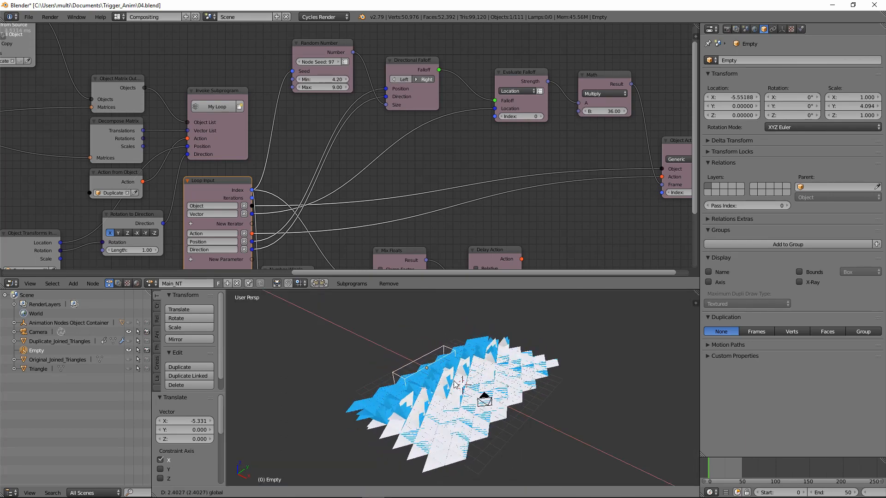
{"action": "left_click", "coordinate": [464, 404]}
{"action": "scroll", "coordinate": [464, 404], "scroll_direction": "up", "scroll_amount": 2}
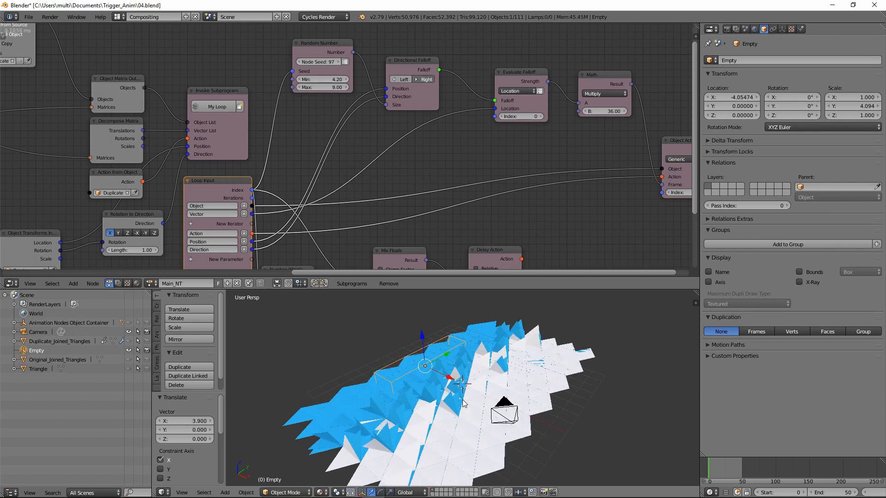
{"action": "scroll", "coordinate": [464, 404], "scroll_direction": "up", "scroll_amount": 2}
{"action": "key", "text": "shift+z"}
{"action": "key", "text": "shift+z"}
{"action": "key", "text": "ctrl+s"}
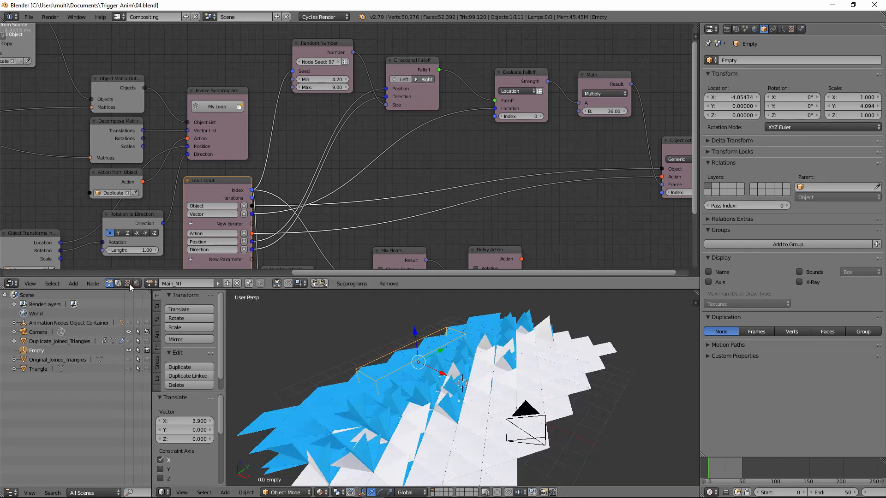
- Add a Principled BSDF to the Skyblue_M material's nodes and link it to the Material Output's Surface
{"action": "left_click", "coordinate": [137, 284]}
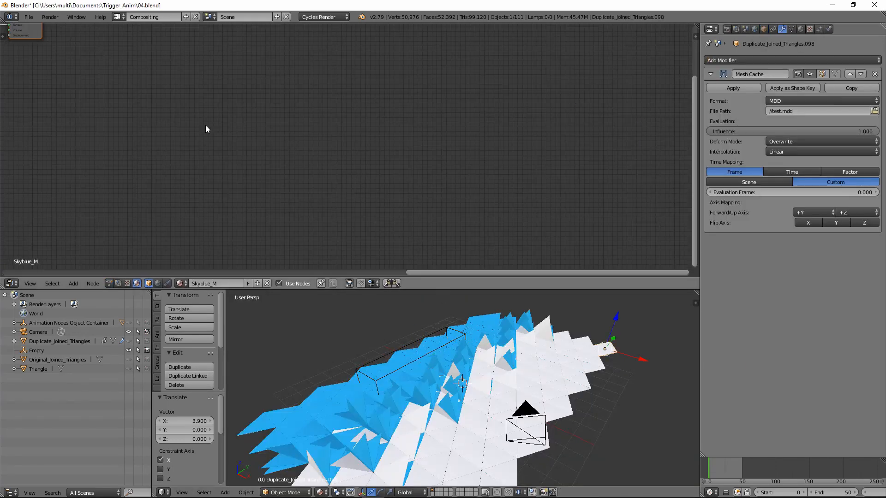
{"action": "key", "text": "Home"}
{"action": "left_click", "coordinate": [73, 284]}
{"action": "mouse_move", "coordinate": [98, 241]}
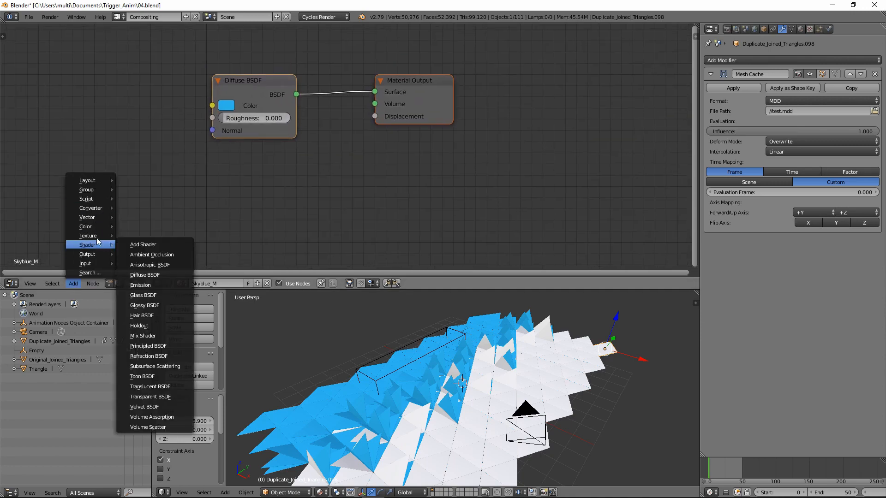
{"action": "left_click", "coordinate": [148, 345]}
{"action": "left_click", "coordinate": [224, 147]}
{"action": "left_click_drag", "start_coordinate": [296, 163], "coordinate": [375, 92]}
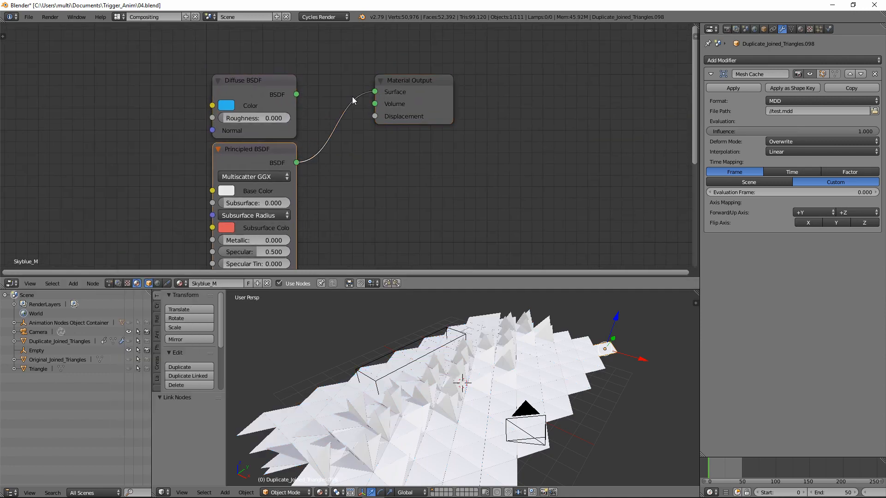
- Set Skyblue_M's Principled Base Color to a bright blue, and replace the deleted Diffuse BSDF with the Principled node
{"action": "left_click", "coordinate": [226, 191]}
{"action": "left_click", "coordinate": [284, 40]}
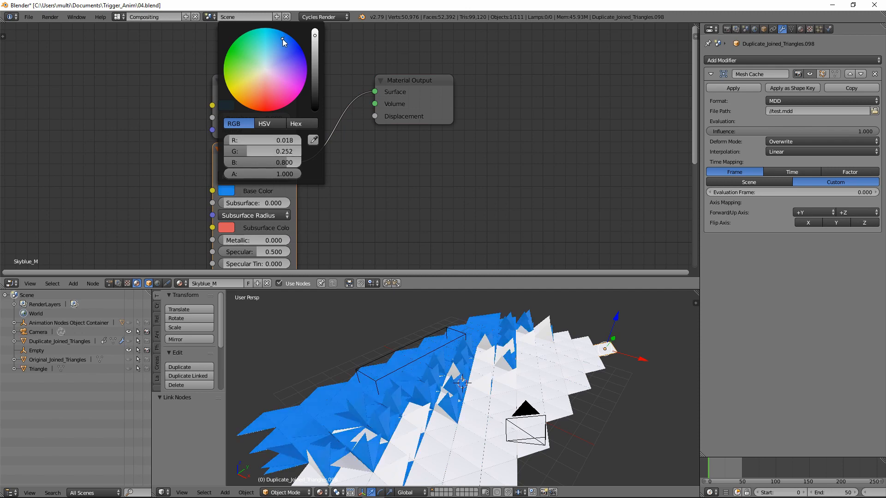
{"action": "left_click", "coordinate": [259, 79]}
{"action": "key", "text": "x"}
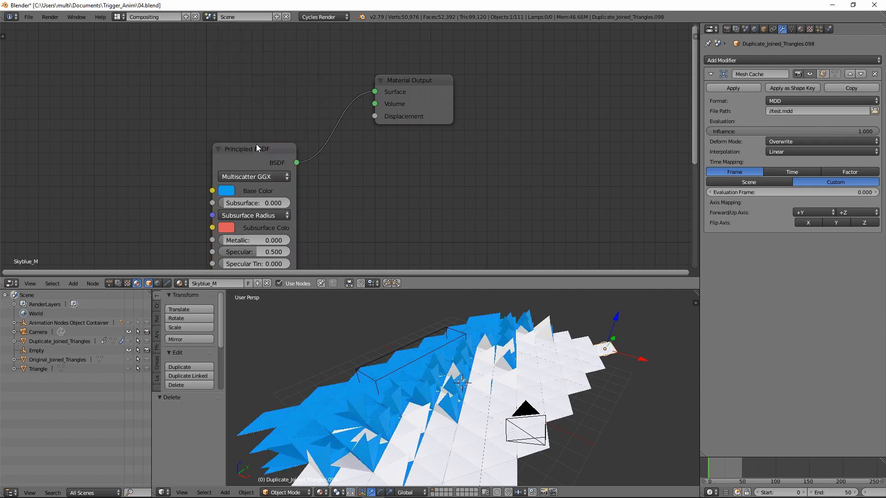
{"action": "left_click_drag", "start_coordinate": [257, 146], "coordinate": [257, 77]}
- Replace the Diffuse BSDF in the White_M material with a Principled BSDF linked to the Material Output's Surface
{"action": "left_click", "coordinate": [800, 29]}
{"action": "left_click", "coordinate": [731, 62]}
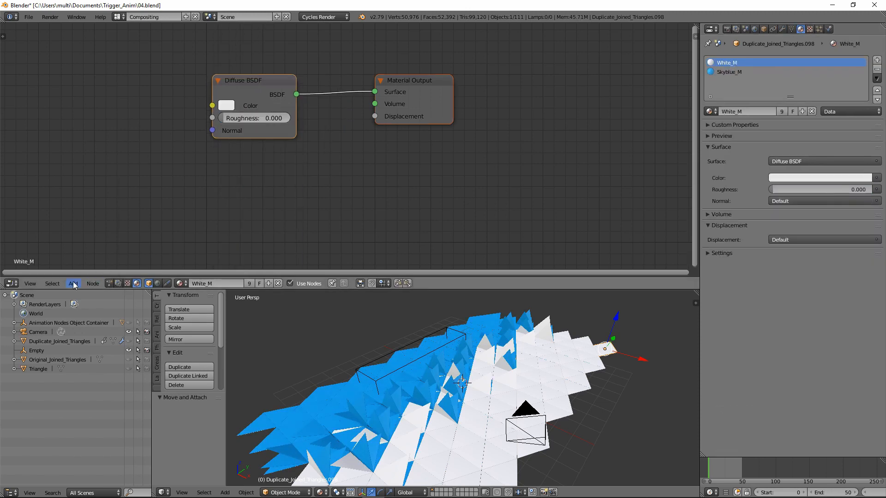
{"action": "left_click", "coordinate": [74, 284]}
{"action": "mouse_move", "coordinate": [90, 247]}
{"action": "left_click", "coordinate": [148, 346]}
{"action": "left_click", "coordinate": [212, 159]}
{"action": "left_click_drag", "start_coordinate": [296, 180], "coordinate": [375, 92]}
{"action": "left_click_drag", "start_coordinate": [259, 79], "coordinate": [187, 76]}
{"action": "key", "text": "x"}
{"action": "left_click_drag", "start_coordinate": [248, 170], "coordinate": [243, 66]}
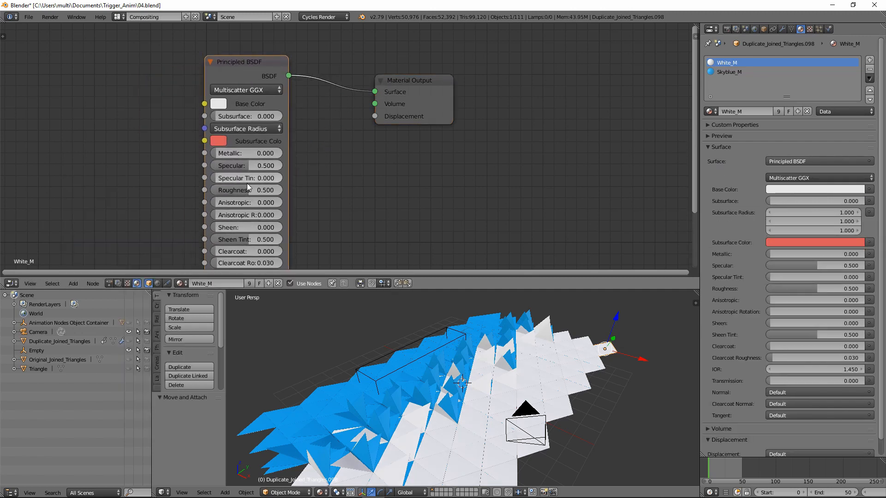
- Set the Principled Roughness to 0.058 in White_M and 0.075 in Skyblue_M
{"action": "left_click_drag", "start_coordinate": [248, 187], "coordinate": [219, 194]}
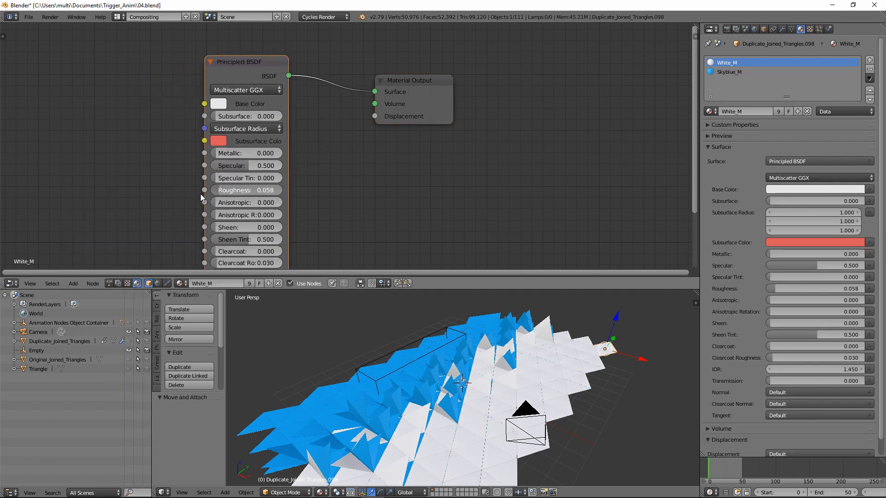
{"action": "left_click", "coordinate": [730, 72]}
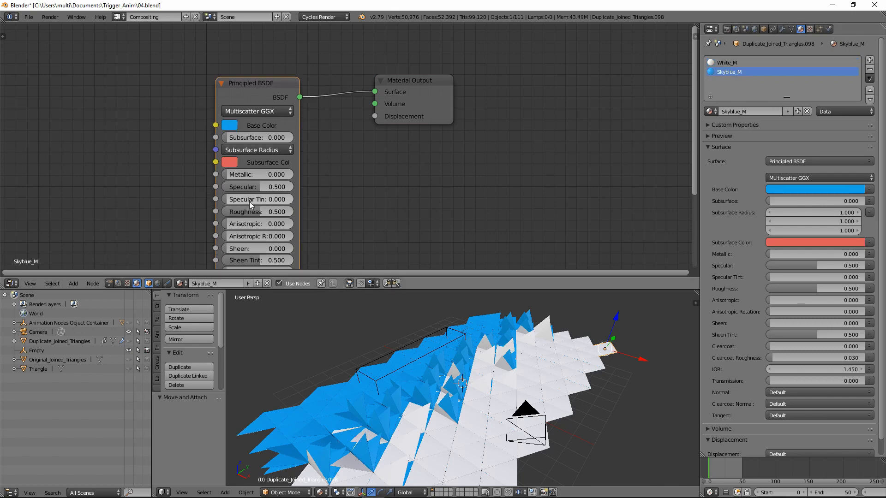
{"action": "left_click_drag", "start_coordinate": [212, 219], "coordinate": [204, 222]}
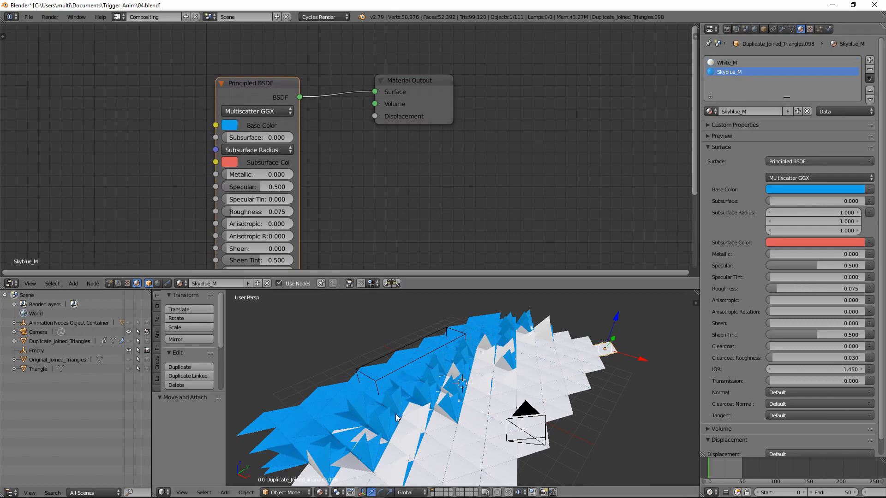
- Examine the glossy folded triangles close up in rendered shading and scrub the timeline to frame 17
{"action": "key", "text": "shift+z"}
{"action": "scroll", "coordinate": [438, 409], "scroll_direction": "up", "scroll_amount": 3}
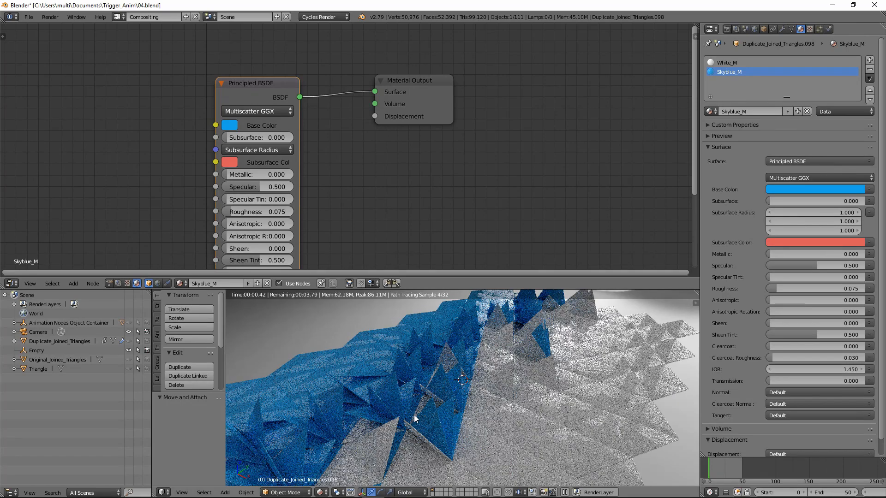
{"action": "middle_click_drag", "start_coordinate": [414, 414], "coordinate": [483, 401]}
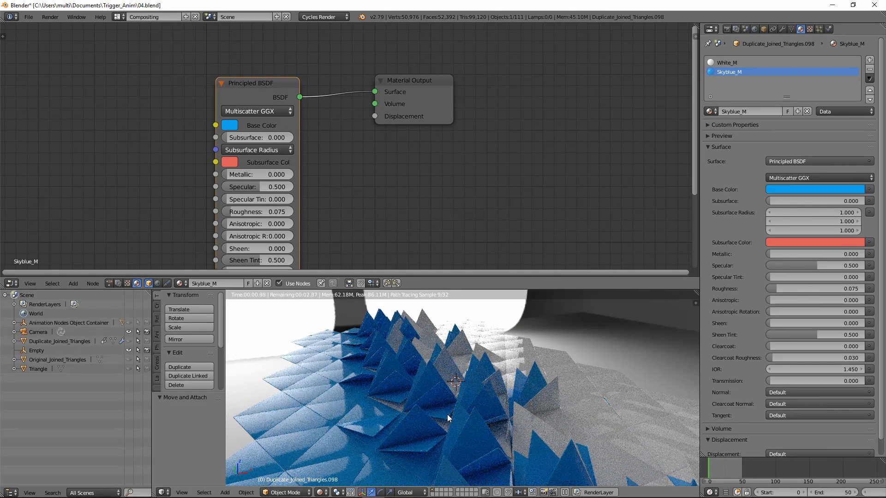
{"action": "left_click_drag", "start_coordinate": [713, 466], "coordinate": [720, 467]}
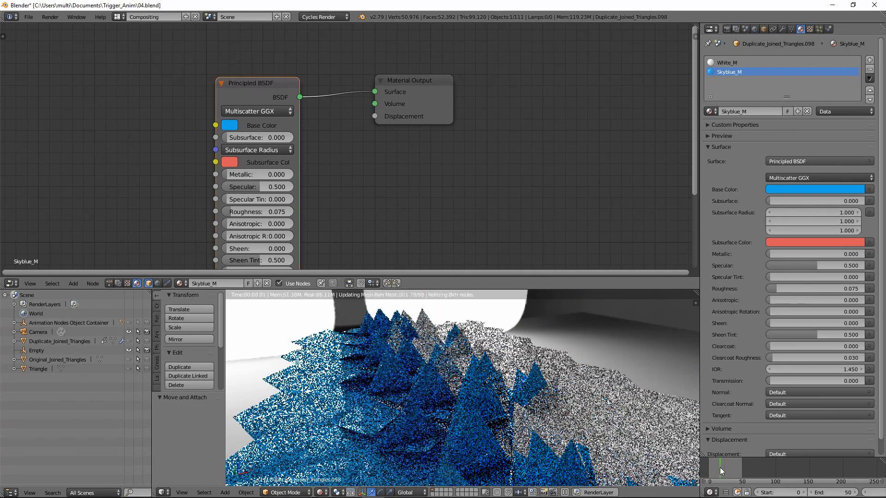
- Return to the Main_NT animation node tree and arrange the Random Number, Directional Falloff and Math nodes in a tidy row
{"action": "left_click", "coordinate": [109, 283]}
{"action": "middle_click_drag", "start_coordinate": [485, 201], "coordinate": [386, 147]}
{"action": "scroll", "coordinate": [386, 147], "scroll_direction": "down", "scroll_amount": 2}
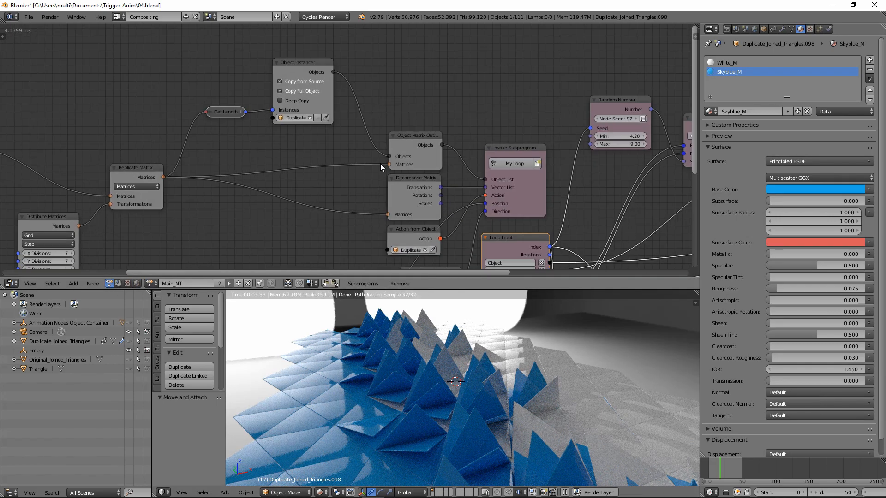
{"action": "key", "text": "shift+z"}
{"action": "scroll", "coordinate": [548, 262], "scroll_direction": "down", "scroll_amount": 2}
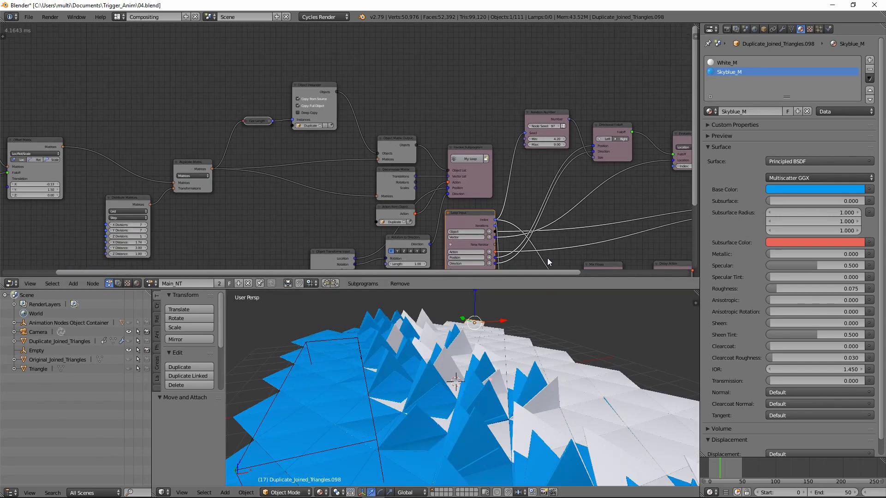
{"action": "middle_click_drag", "start_coordinate": [521, 210], "coordinate": [365, 105]}
{"action": "middle_click_drag", "start_coordinate": [522, 193], "coordinate": [451, 183]}
{"action": "scroll", "coordinate": [452, 183], "scroll_direction": "up", "scroll_amount": 4}
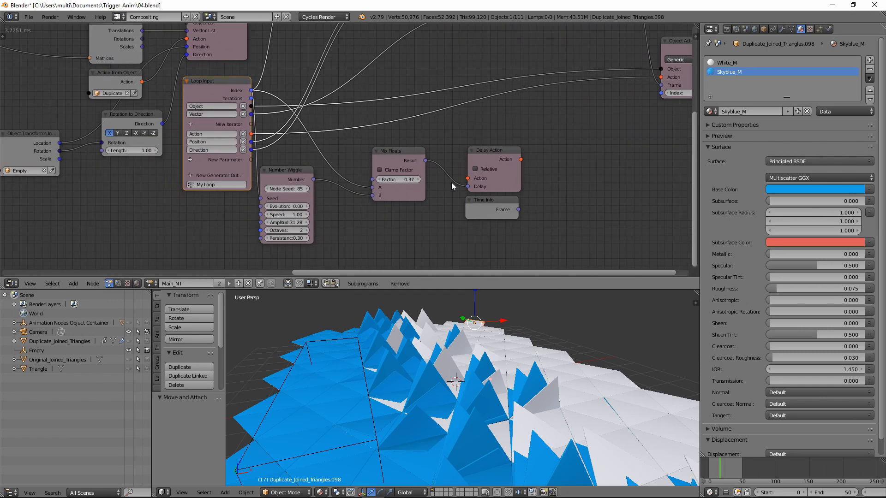
{"action": "middle_click_drag", "start_coordinate": [481, 37], "coordinate": [423, 226]}
{"action": "left_click_drag", "start_coordinate": [363, 149], "coordinate": [396, 163]}
{"action": "left_click_drag", "start_coordinate": [274, 134], "coordinate": [313, 161]}
{"action": "left_click_drag", "start_coordinate": [541, 166], "coordinate": [527, 167]}
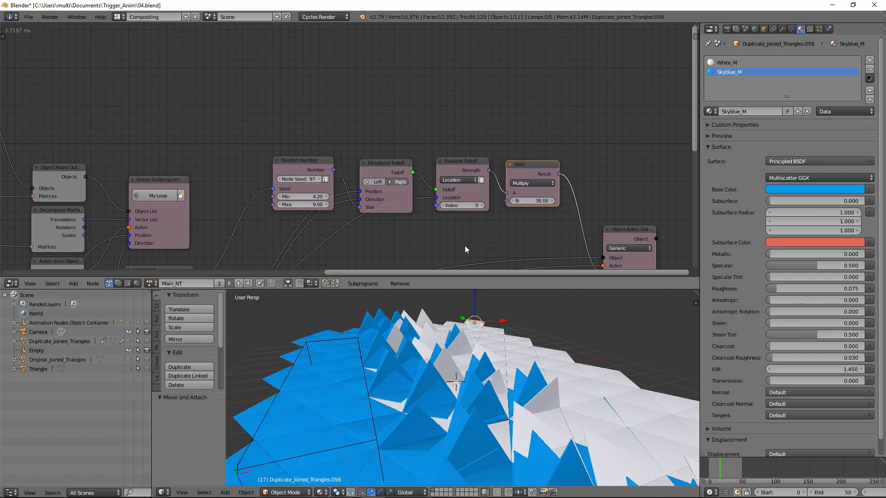
{"action": "middle_click_drag", "start_coordinate": [465, 246], "coordinate": [451, 179]}
{"action": "scroll", "coordinate": [386, 189], "scroll_direction": "up", "scroll_amount": 3}
{"action": "scroll", "coordinate": [463, 381], "scroll_direction": "down", "scroll_amount": 3}
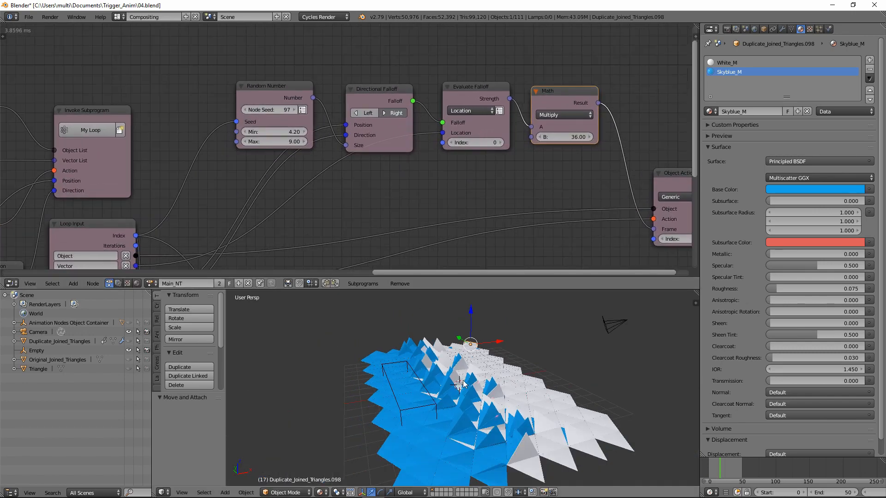
- Select the Empty, shift it along X across the grid and rotate it 39.4° around the global Z axis
{"action": "scroll", "coordinate": [463, 383], "scroll_direction": "down", "scroll_amount": 2}
{"action": "right_click", "coordinate": [463, 381]}
{"action": "scroll", "coordinate": [462, 379], "scroll_direction": "down", "scroll_amount": 3}
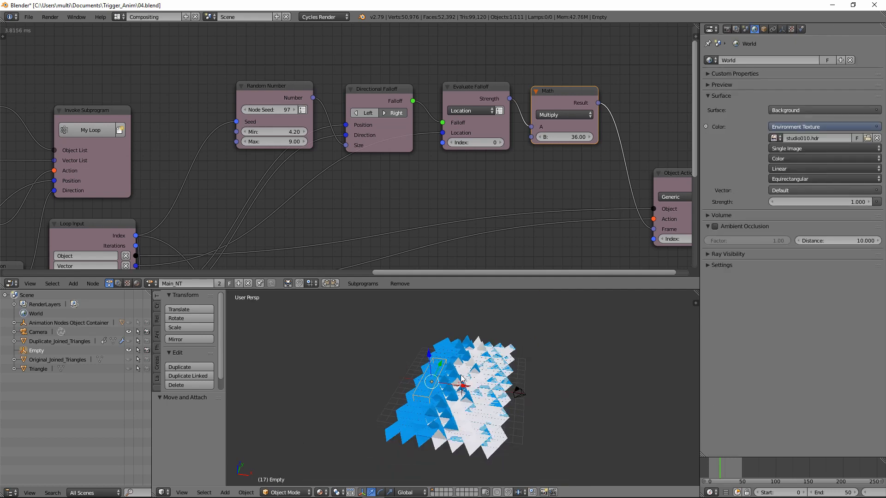
{"action": "left_click_drag", "start_coordinate": [463, 387], "coordinate": [421, 399]}
{"action": "key", "text": "g"}
{"action": "key", "text": "x"}
{"action": "left_click", "coordinate": [480, 402]}
{"action": "key", "text": "r"}
{"action": "key", "text": "z"}
{"action": "left_click", "coordinate": [488, 376]}
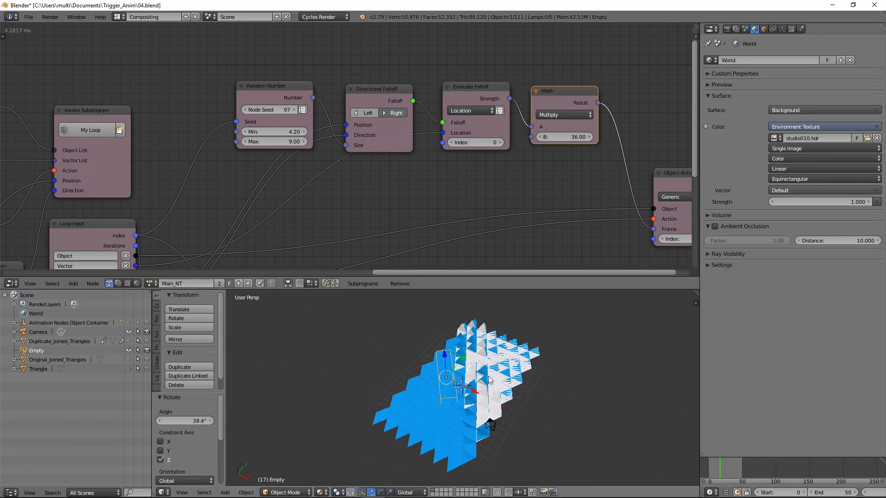
- Move the Empty in the horizontal plane to a spot outside the grid's corner and insert a keyframe for it
{"action": "middle_click_drag", "start_coordinate": [491, 391], "coordinate": [470, 372]}
{"action": "key", "text": "shift+z"}
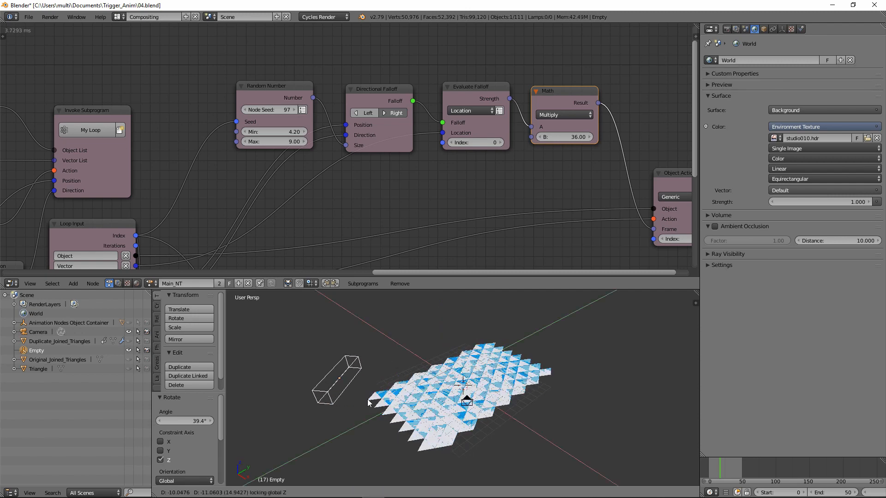
{"action": "left_click", "coordinate": [375, 403]}
{"action": "key", "text": "i"}
- Set the animation's end frame to 100 and make frame 100 the current frame
{"action": "left_click_drag", "start_coordinate": [717, 470], "coordinate": [759, 471]}
{"action": "left_click", "coordinate": [392, 322]}
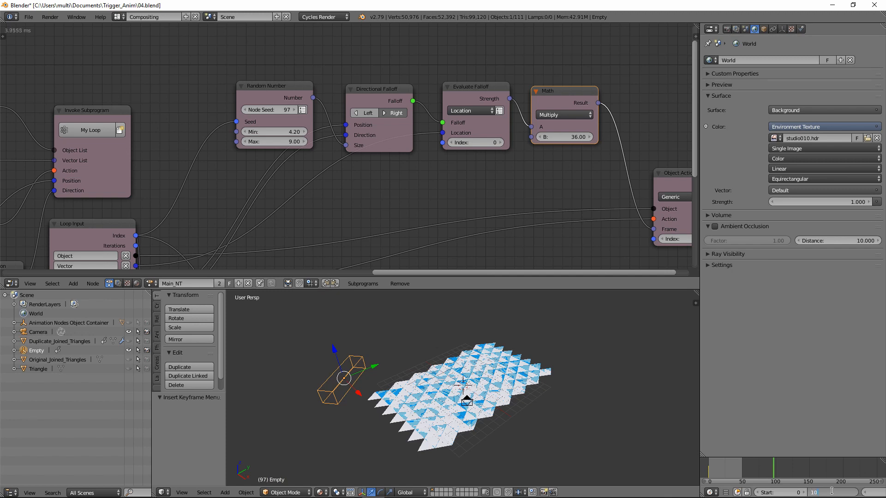
{"action": "type", "text": "0"}
{"action": "key", "text": "Return"}
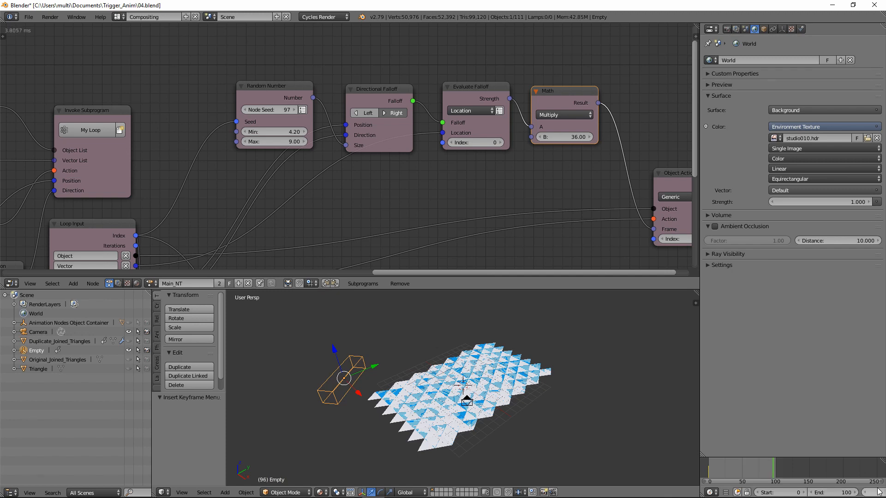
{"action": "left_click", "coordinate": [876, 490]}
{"action": "type", "text": "100"}
{"action": "key", "text": "Return"}
- Move the Empty in the XY plane by about 22.2 in X and 16.4 in Y, past the grid's opposite side, and keyframe it
{"action": "left_click_drag", "start_coordinate": [348, 382], "coordinate": [572, 417]}
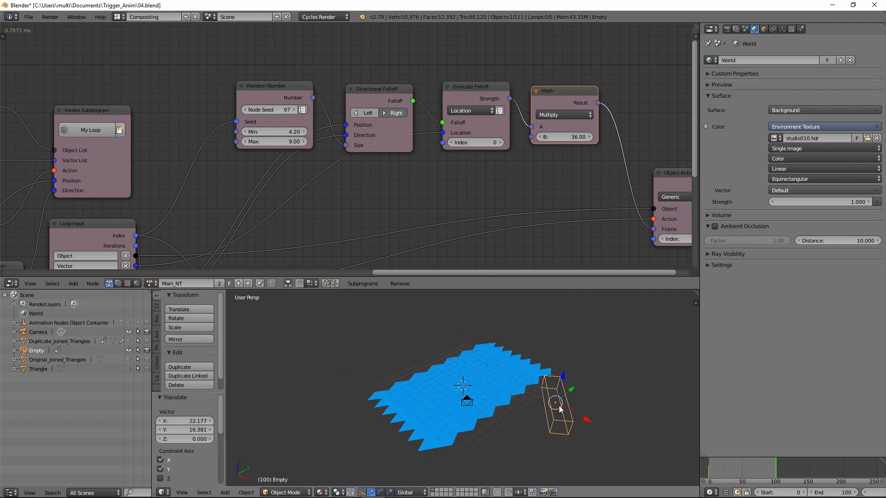
{"action": "key", "text": "i"}
{"action": "left_click", "coordinate": [524, 325]}
- Scrub the timeline to frame 48 to check the Empty's sweep and save over 04.blend
{"action": "left_click", "coordinate": [741, 471]}
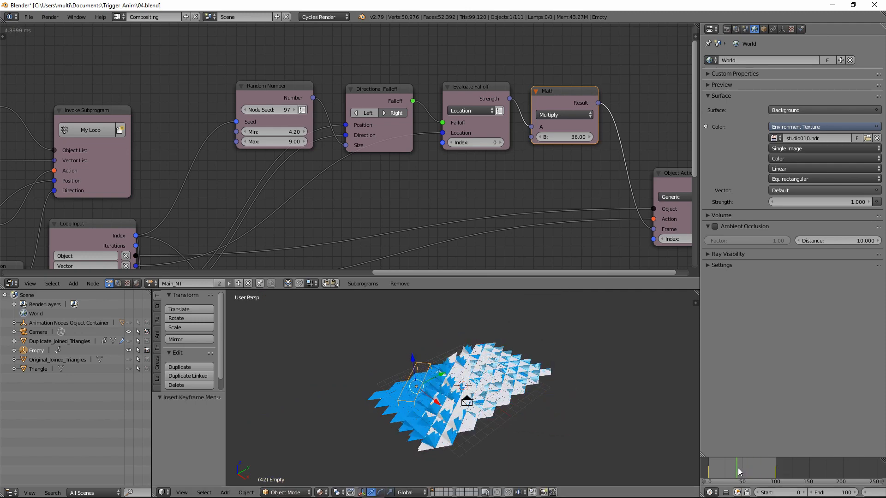
{"action": "key", "text": "ctrl+s"}
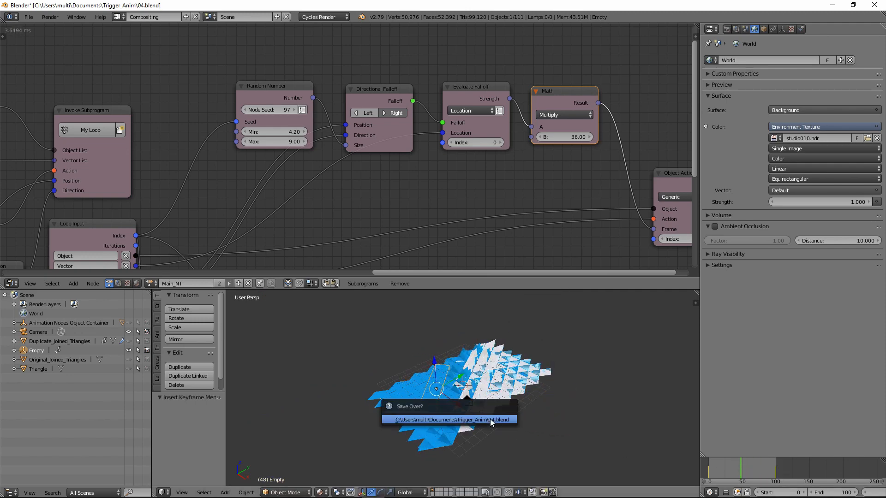
{"action": "left_click", "coordinate": [491, 420]}
- Examine the folding wave through the camera in rendered shading while scrubbing around the middle of the timeline
{"action": "scroll", "coordinate": [482, 424], "scroll_direction": "up", "scroll_amount": 4}
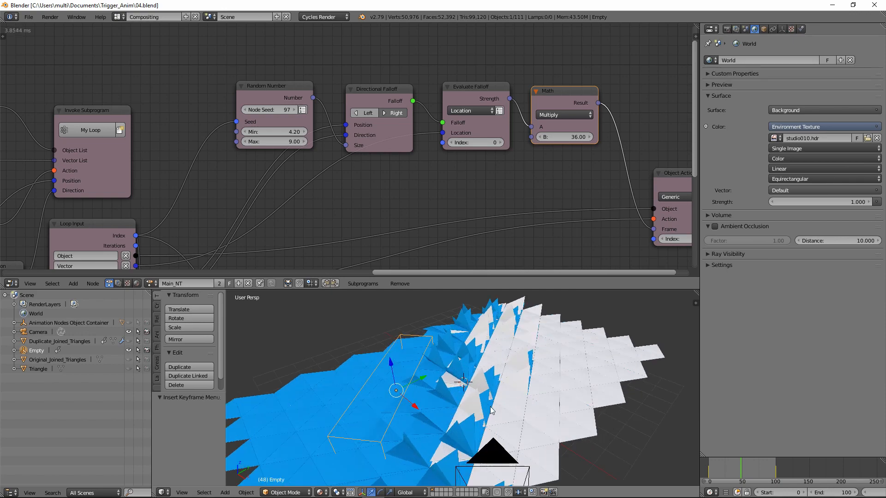
{"action": "key", "text": "KP_0"}
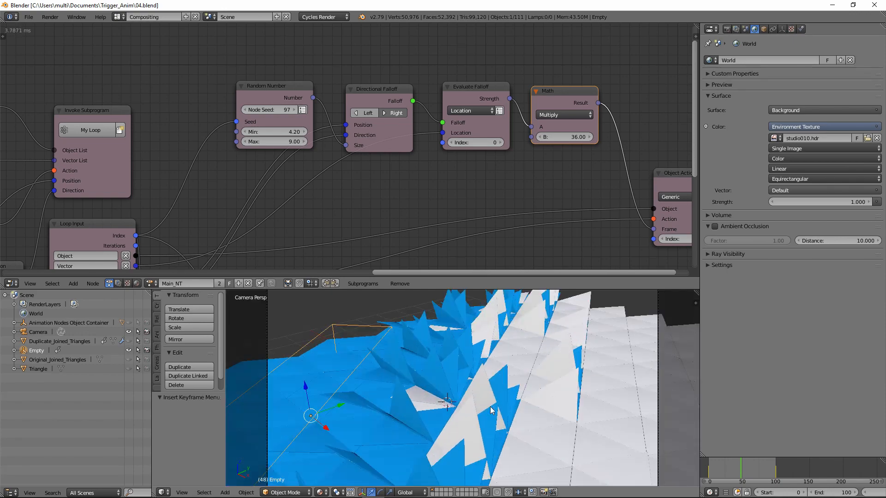
{"action": "key", "text": "shift+z"}
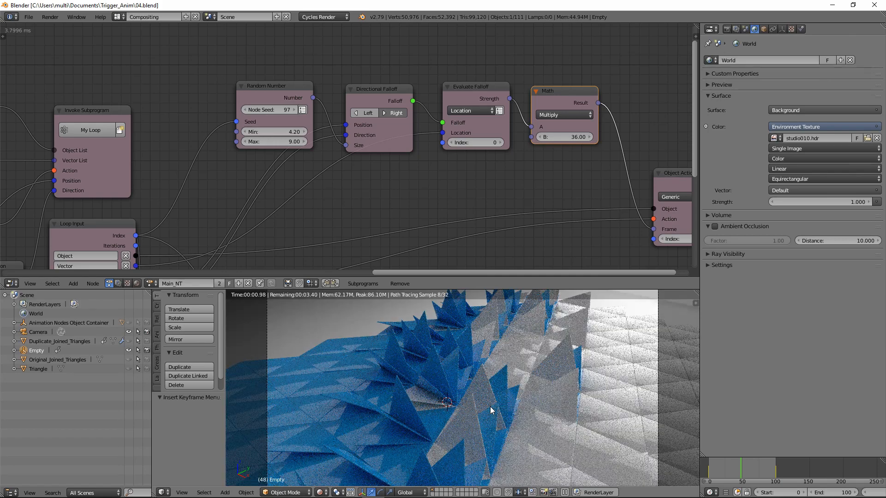
{"action": "left_click", "coordinate": [736, 476]}
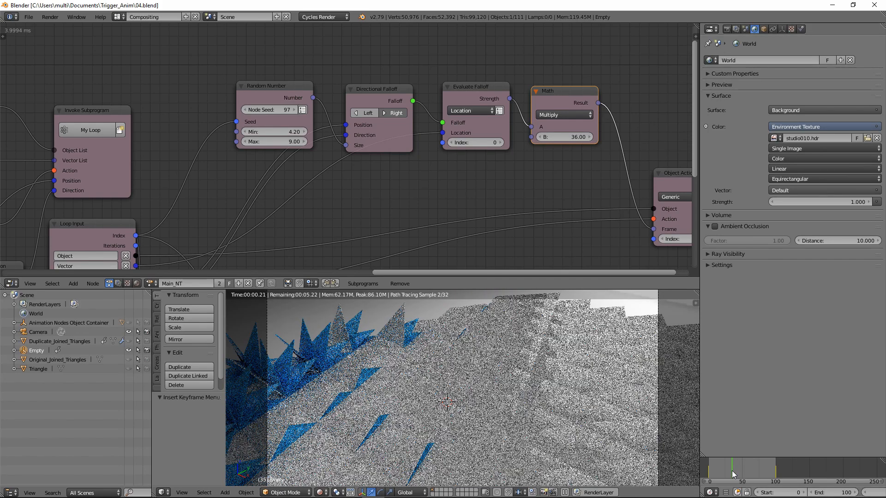
{"action": "left_click_drag", "start_coordinate": [737, 475], "coordinate": [743, 475]}
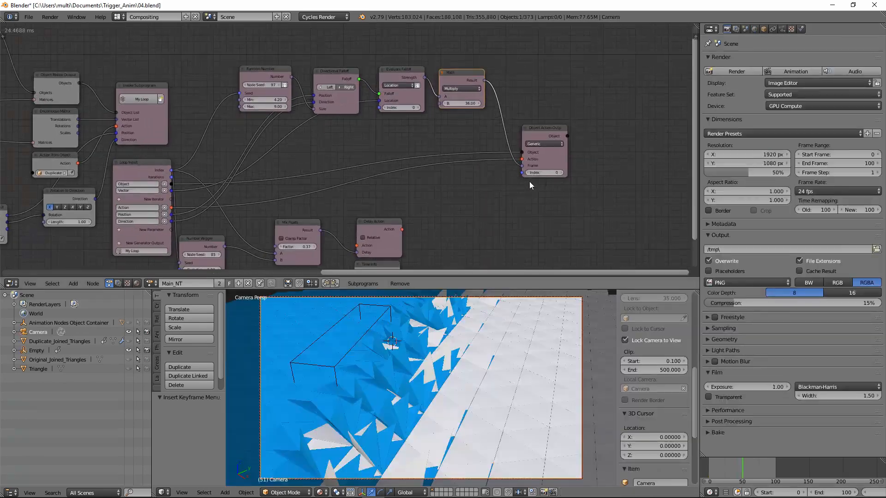
- Add an object Visibility Output node beside the Object Action node and link the Object output into it
{"action": "left_click_drag", "start_coordinate": [461, 165], "coordinate": [493, 166]}
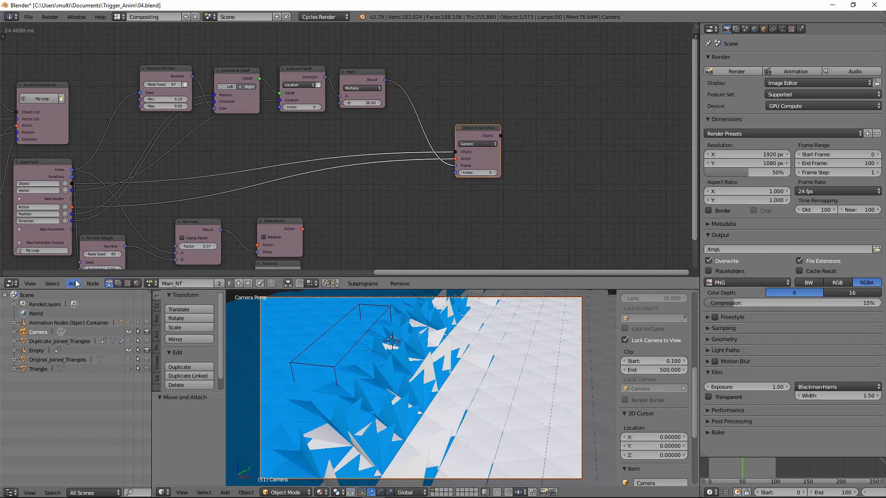
{"action": "left_click", "coordinate": [74, 284]}
{"action": "mouse_move", "coordinate": [99, 173]}
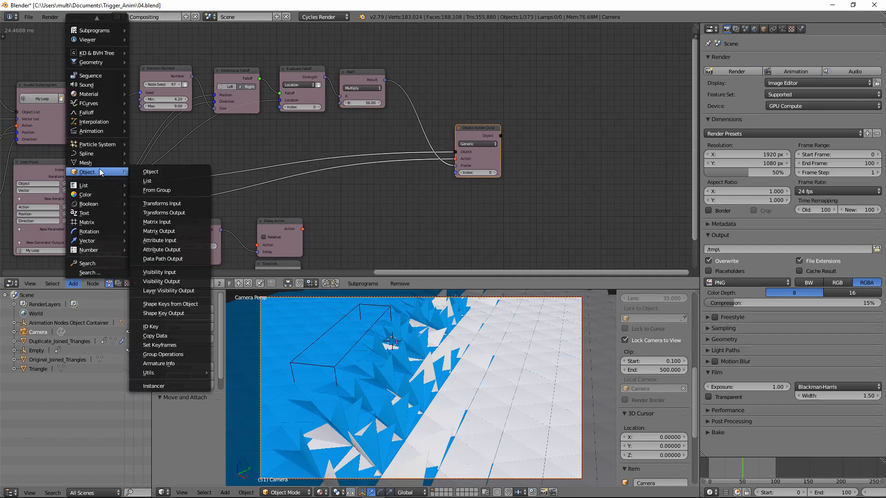
{"action": "left_click", "coordinate": [173, 282]}
{"action": "left_click", "coordinate": [562, 132]}
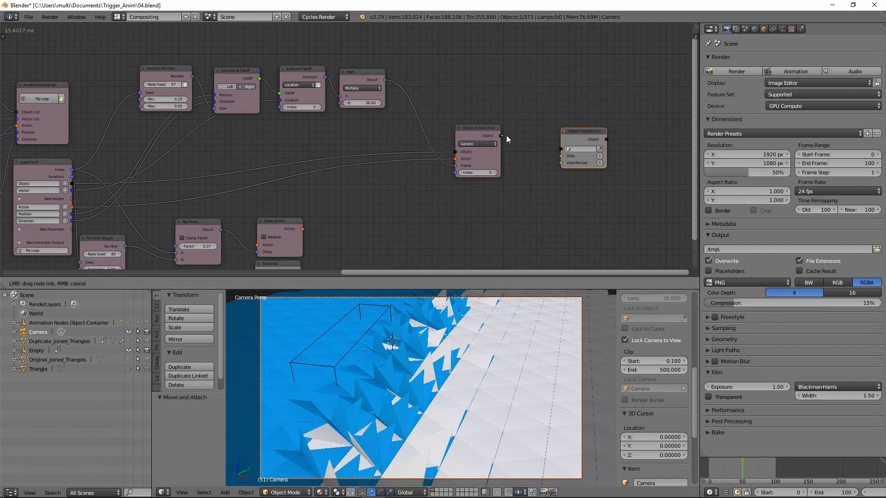
{"action": "left_click_drag", "start_coordinate": [564, 149], "coordinate": [563, 149]}
{"action": "left_click_drag", "start_coordinate": [579, 132], "coordinate": [558, 131]}
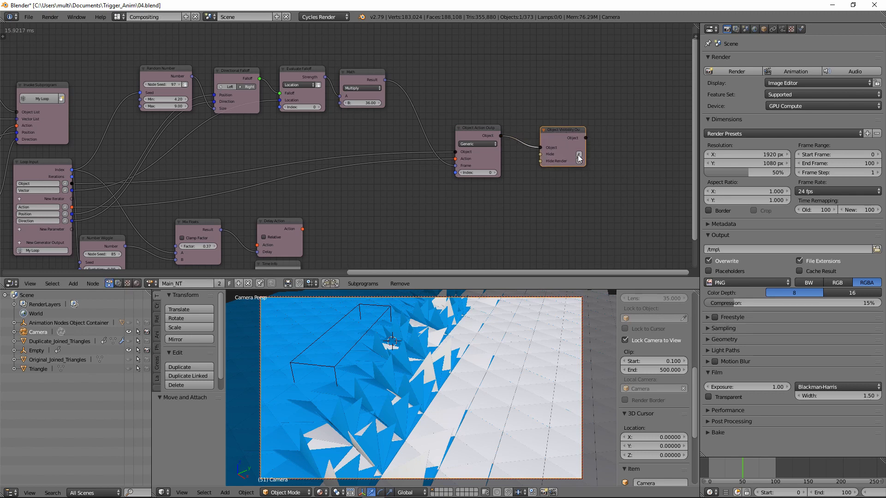
- Activate the visibility node's Hide input, leave Hide unchecked, and shift the node slightly away from the Object Action node
{"action": "left_click", "coordinate": [579, 154]}
{"action": "left_click", "coordinate": [547, 155]}
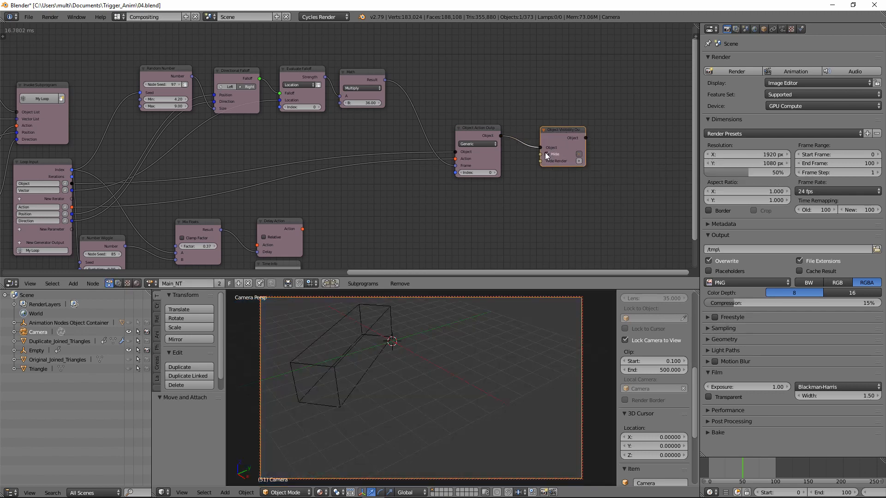
{"action": "left_click", "coordinate": [553, 154]}
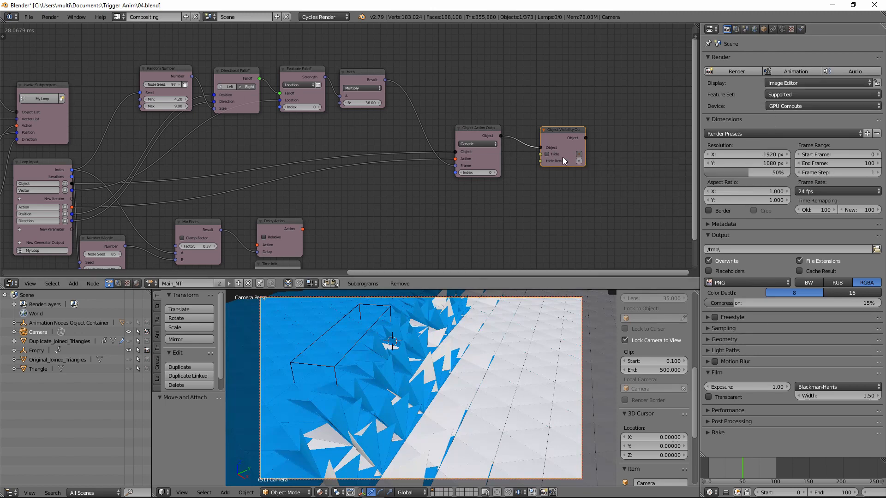
{"action": "left_click_drag", "start_coordinate": [565, 132], "coordinate": [586, 134]}
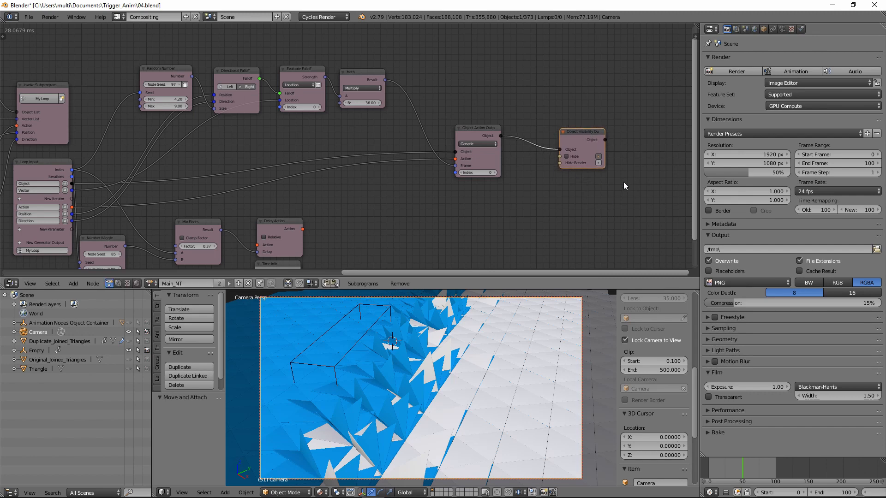
- Toggle the interface lock for rendering, scrub the timeline to frame 53 and save the file
{"action": "left_click", "coordinate": [878, 83]}
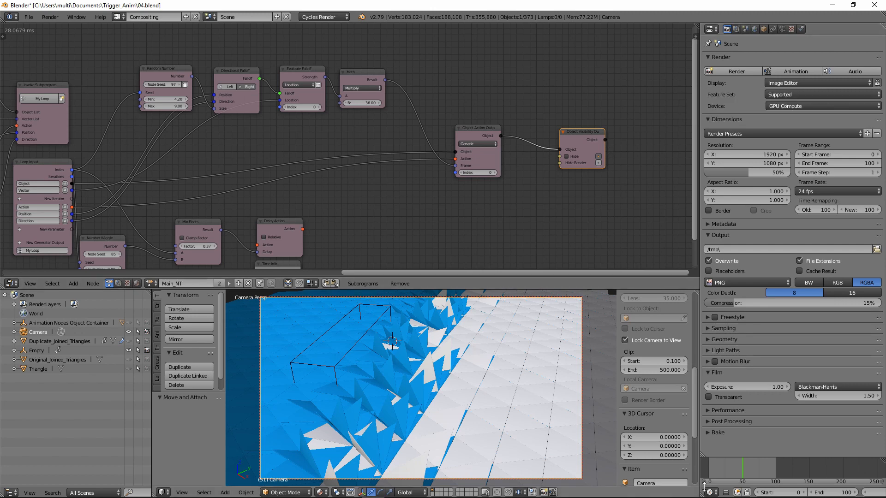
{"action": "left_click_drag", "start_coordinate": [721, 467], "coordinate": [744, 467]}
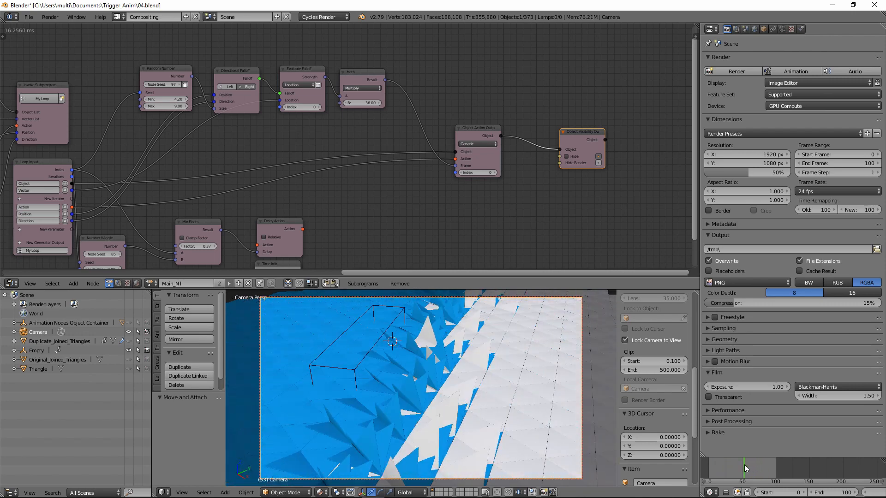
{"action": "key", "text": "ctrl+s"}
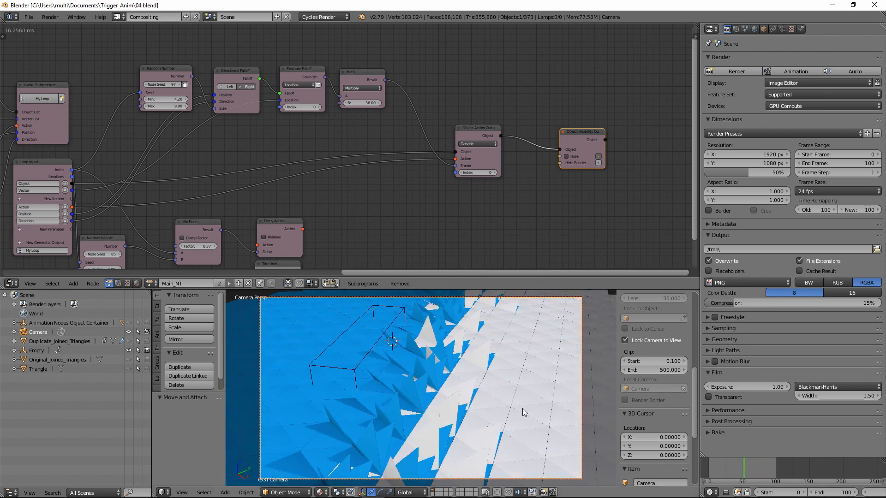